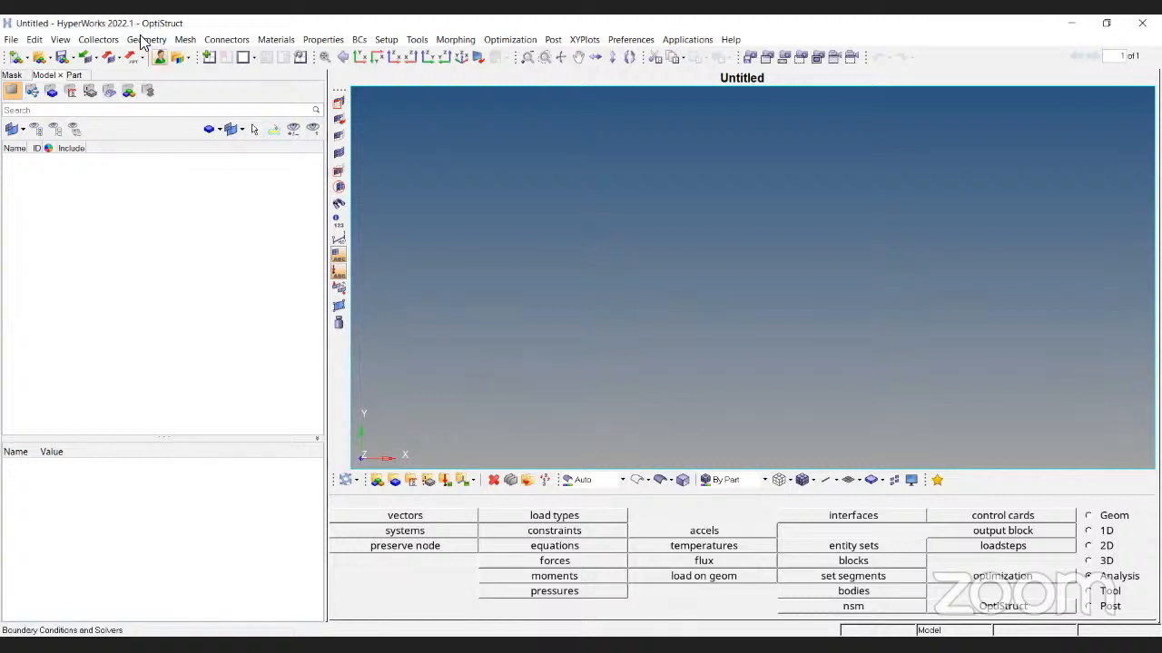
# Keep the OptiStruct user profile, then dismiss the File menu without importing anything
pyautogui.click(159, 57)
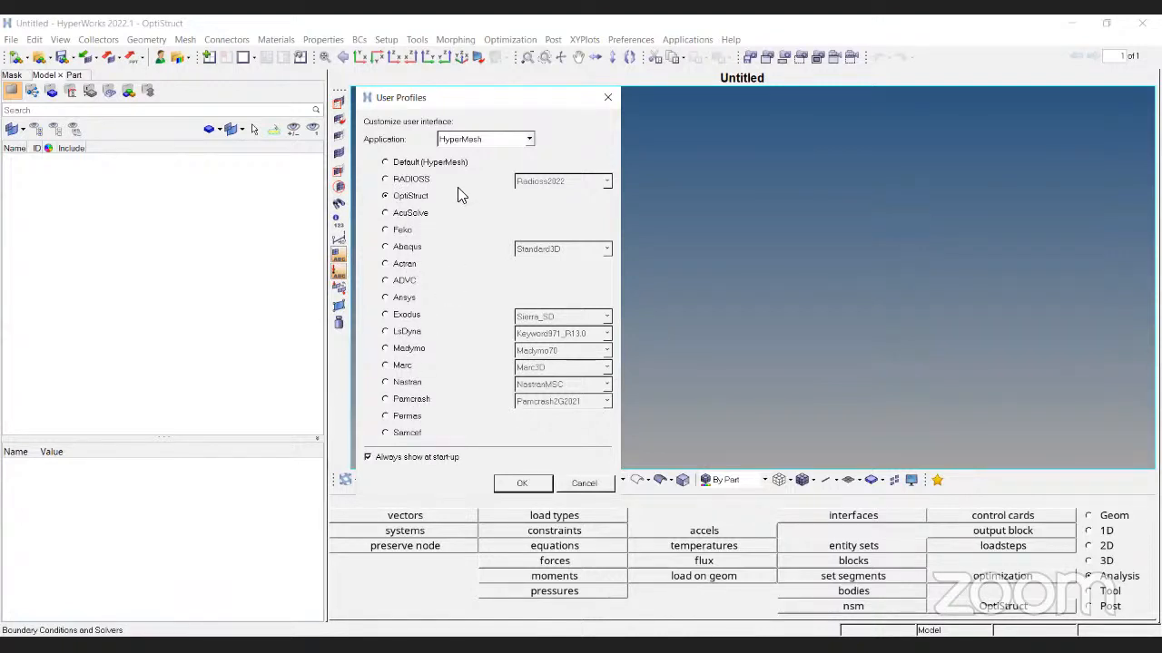
pyautogui.click(521, 485)
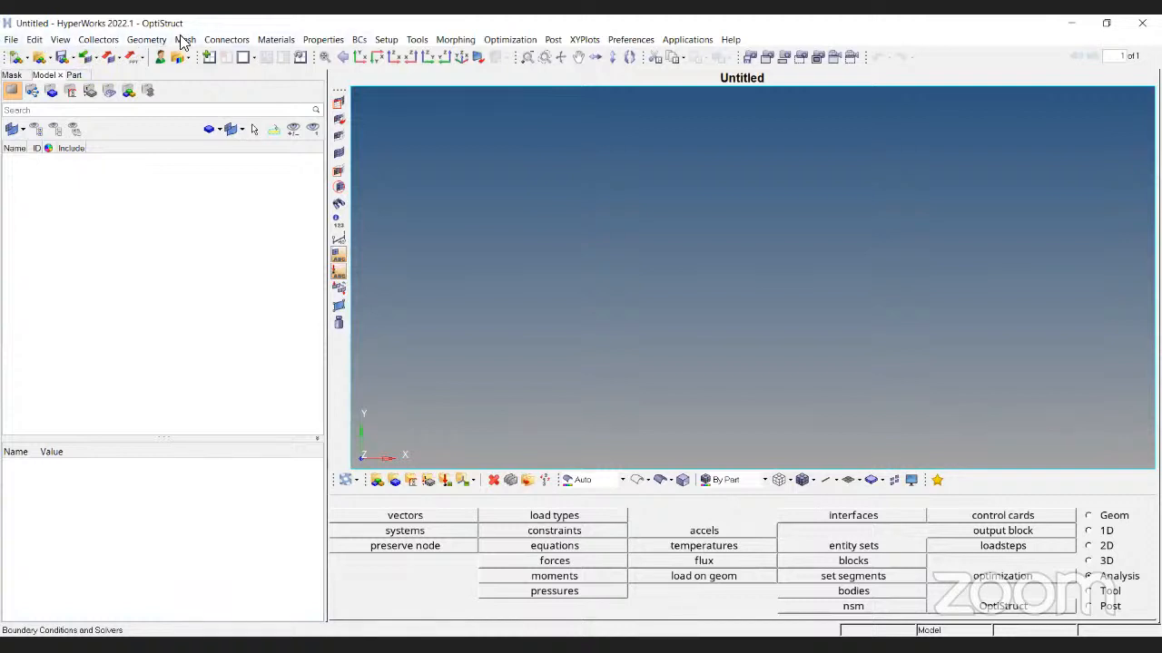
pyautogui.click(11, 39)
pyautogui.moveTo(4, 60)
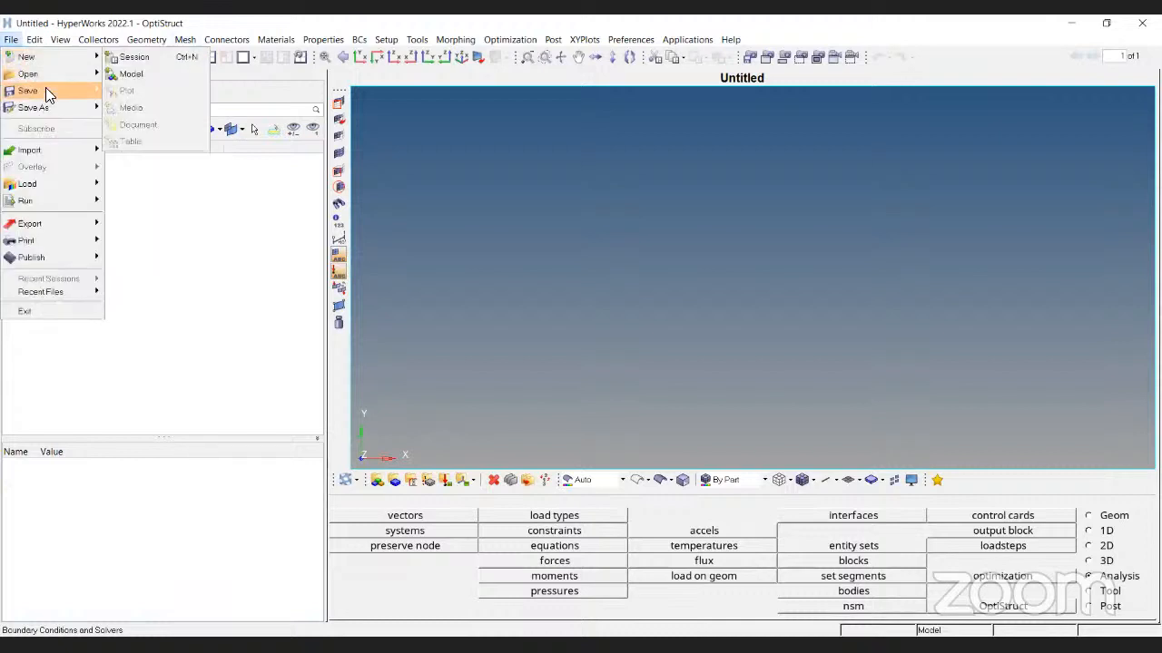
pyautogui.moveTo(91, 150)
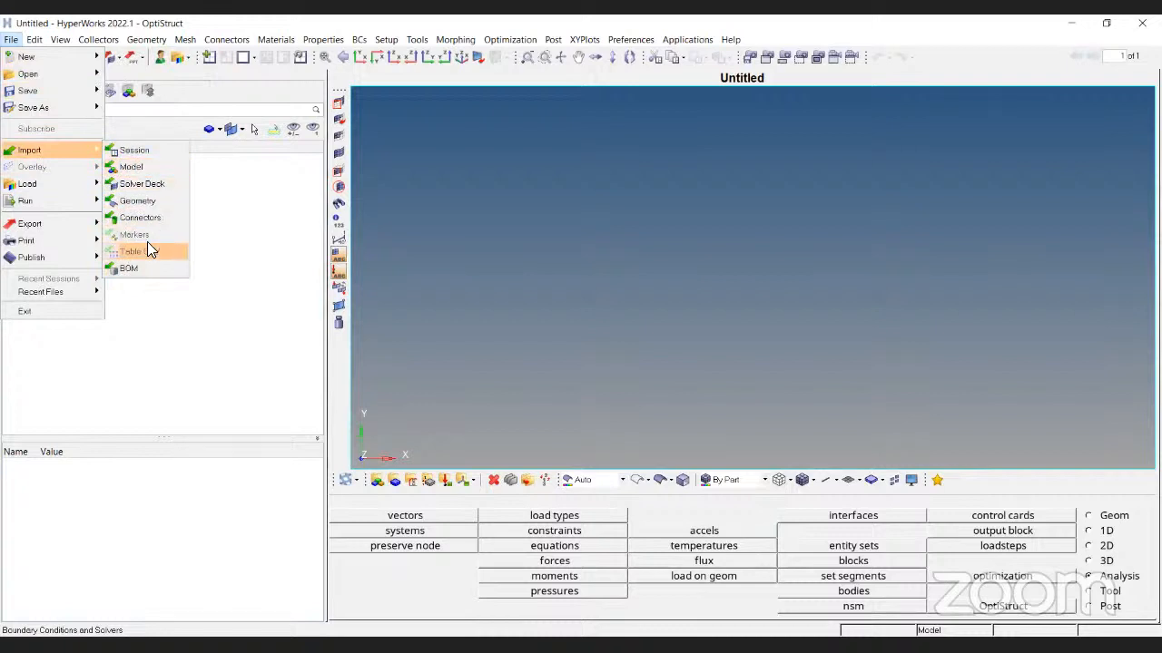
pyautogui.click(188, 318)
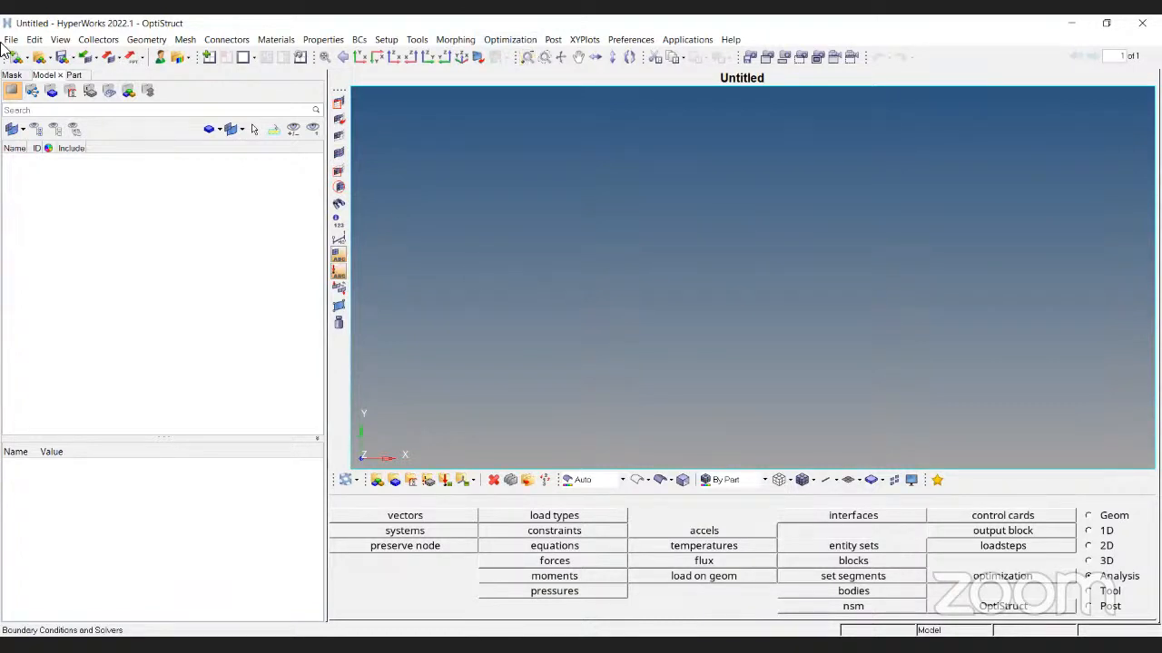
# Check the Open Model dialog's HyperMesh binary filter and cancel without opening a file
pyautogui.click(39, 57)
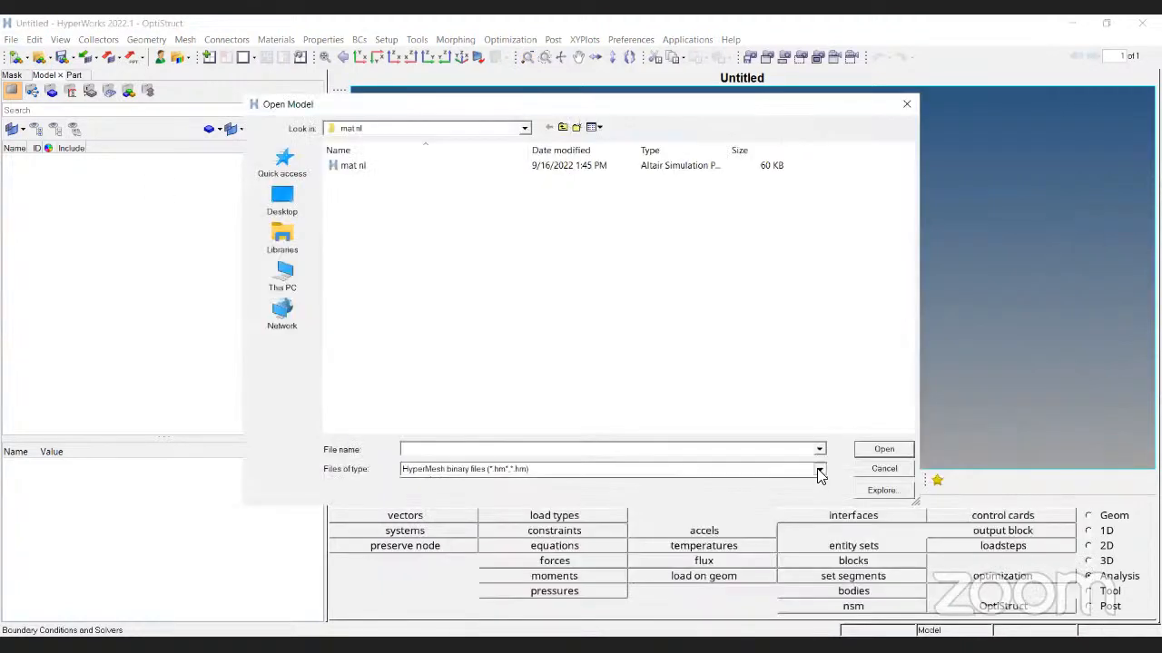
pyautogui.click(818, 469)
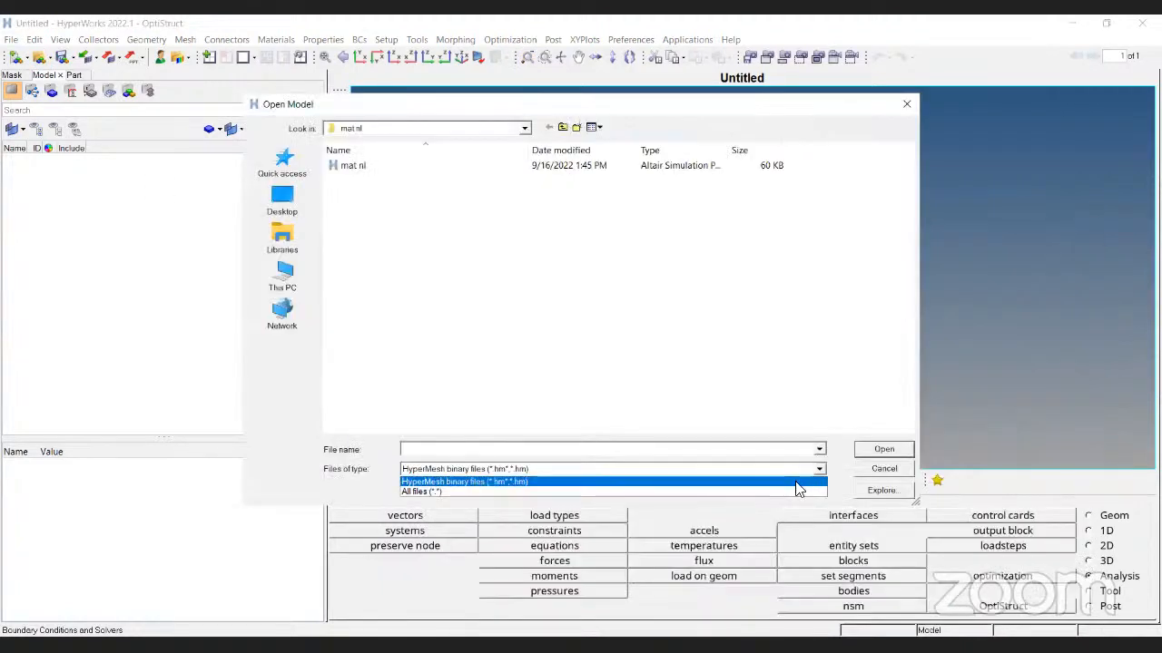
pyautogui.click(875, 474)
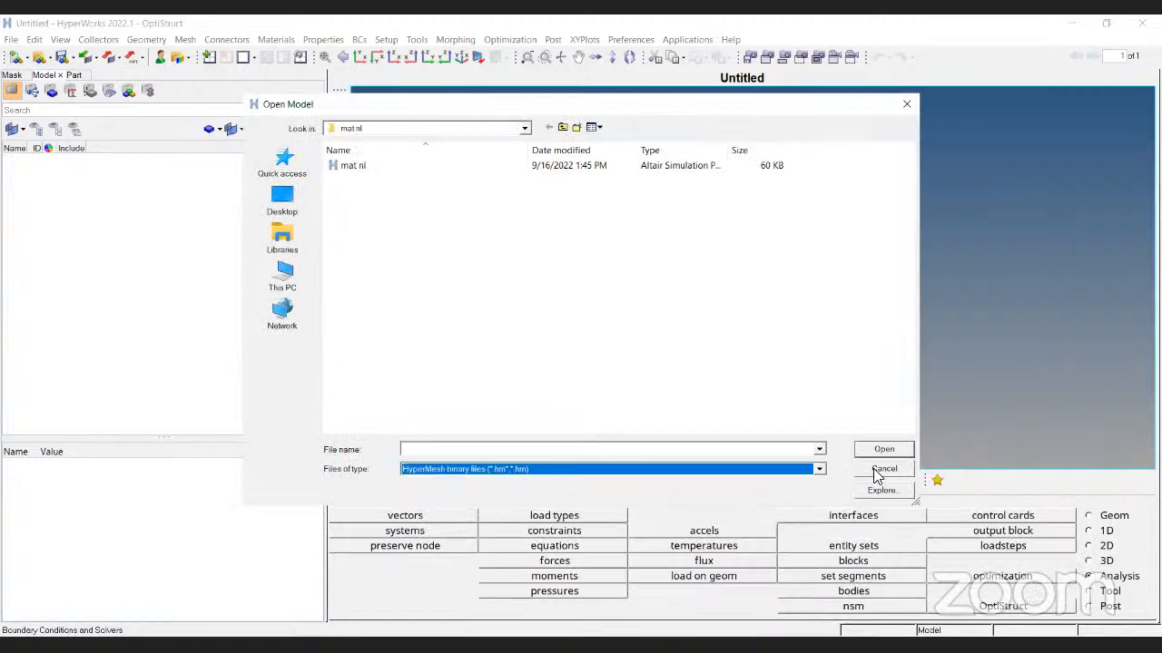
pyautogui.click(906, 107)
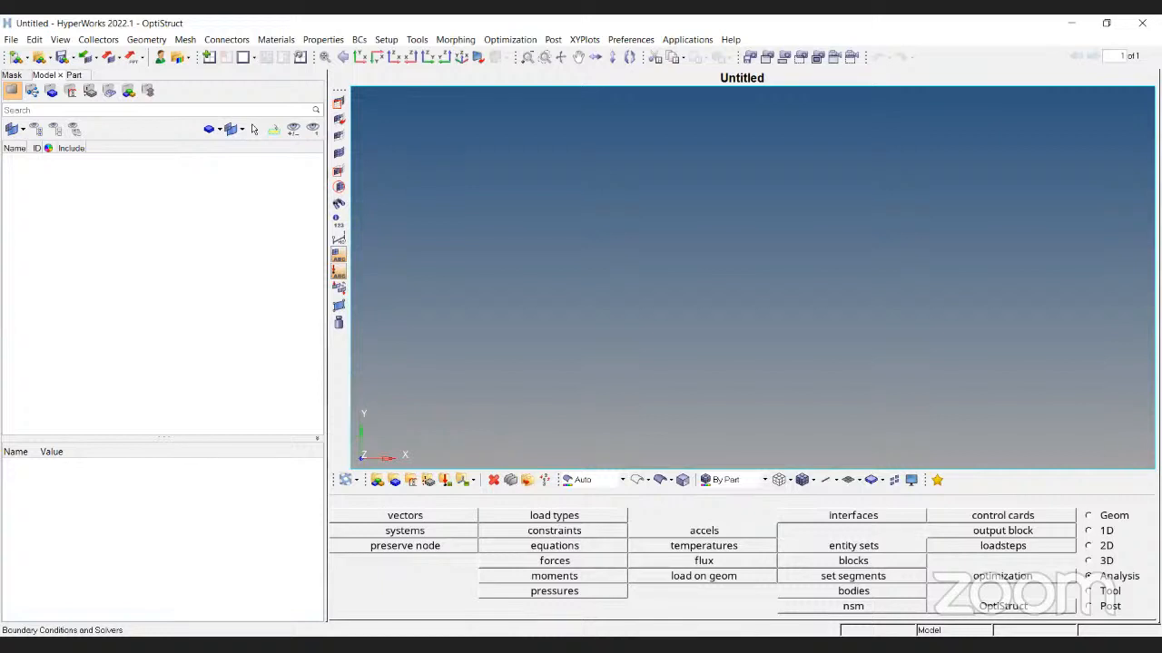
# Step through the Geom, 1D, 2D, 3D, Analysis, Tool and Post pages, then open 2D ruled
pyautogui.click(1098, 515)
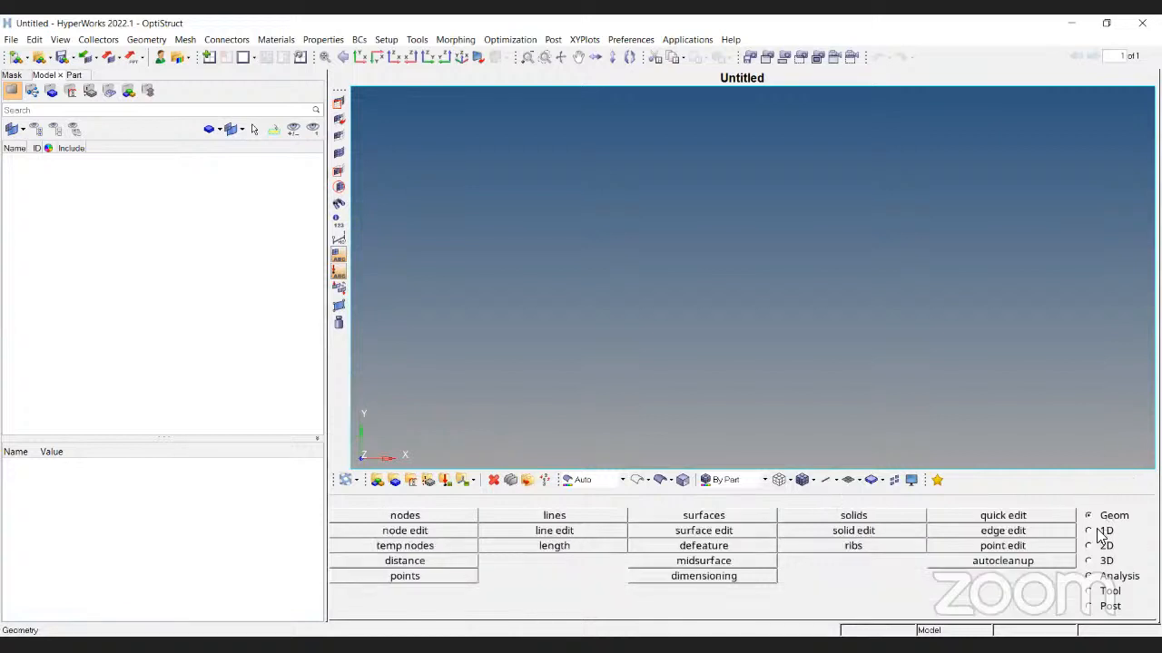
pyautogui.click(1089, 531)
pyautogui.click(1089, 545)
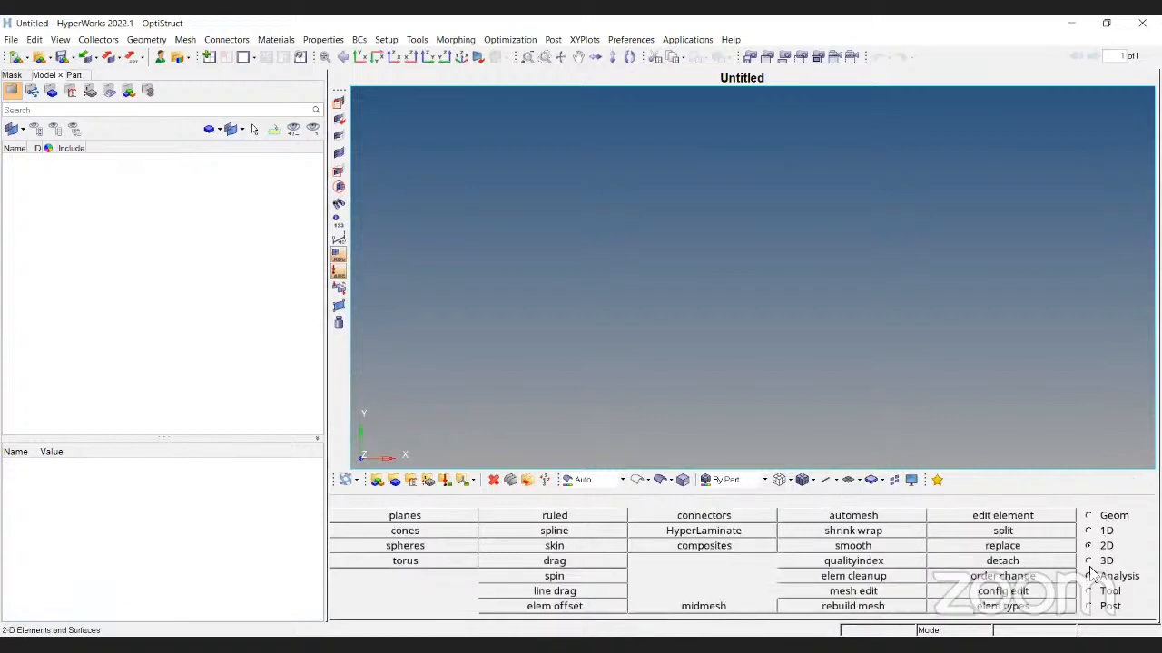
pyautogui.click(1089, 560)
pyautogui.click(1089, 576)
pyautogui.click(1089, 591)
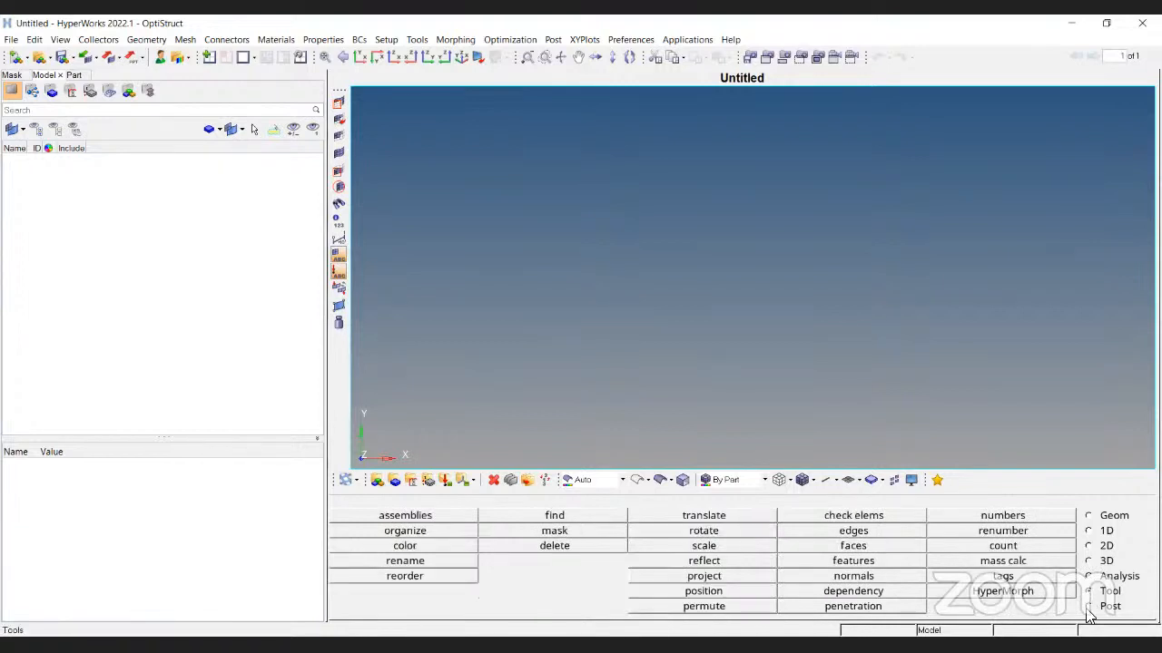
pyautogui.click(1089, 606)
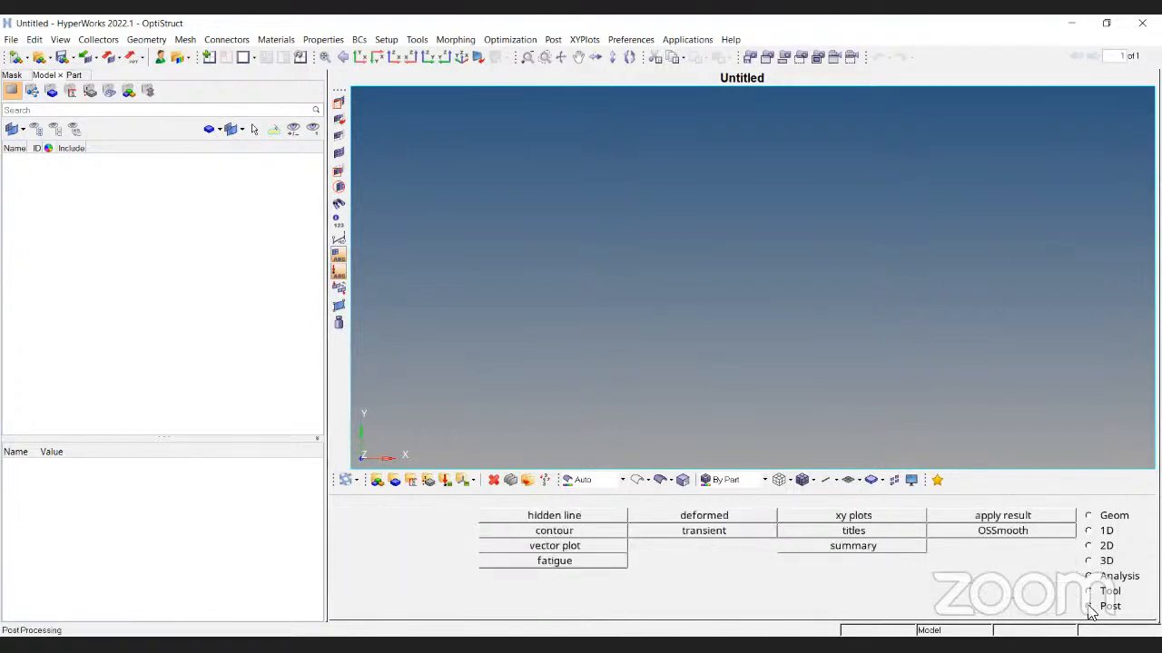
pyautogui.click(1089, 518)
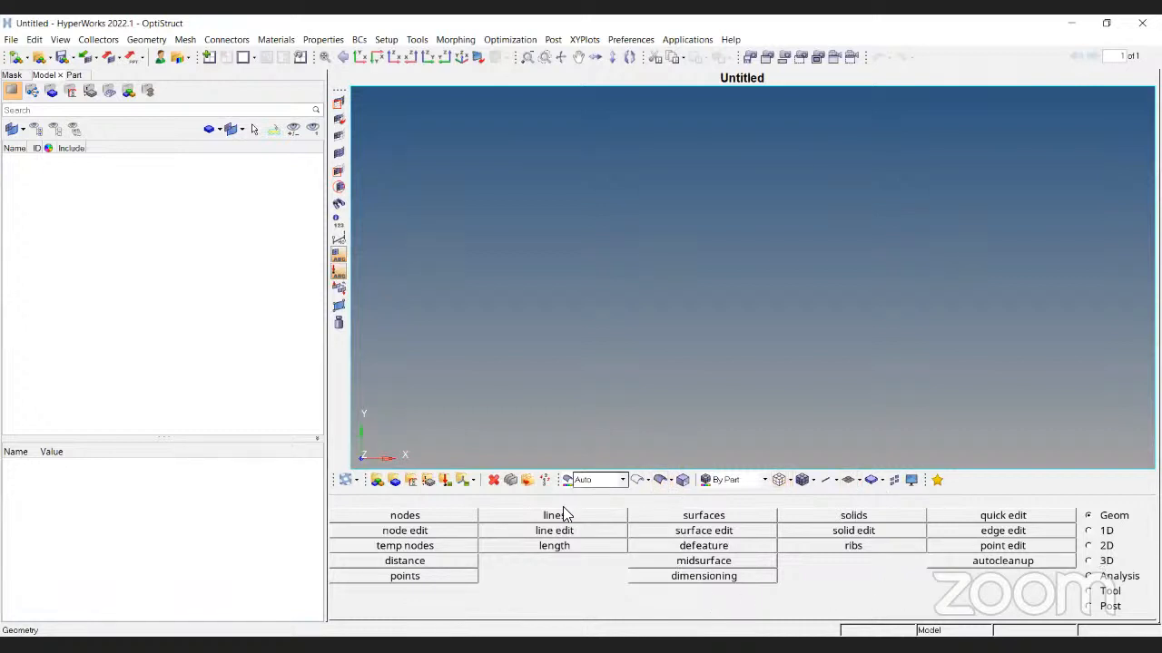
pyautogui.click(1103, 546)
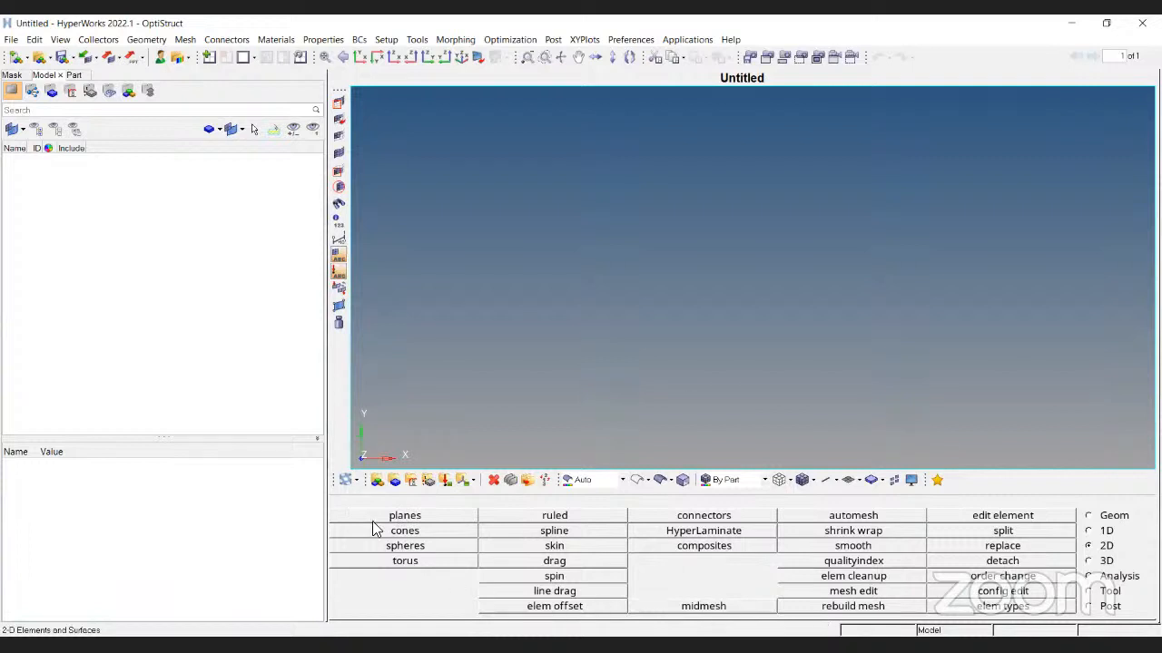
pyautogui.click(613, 519)
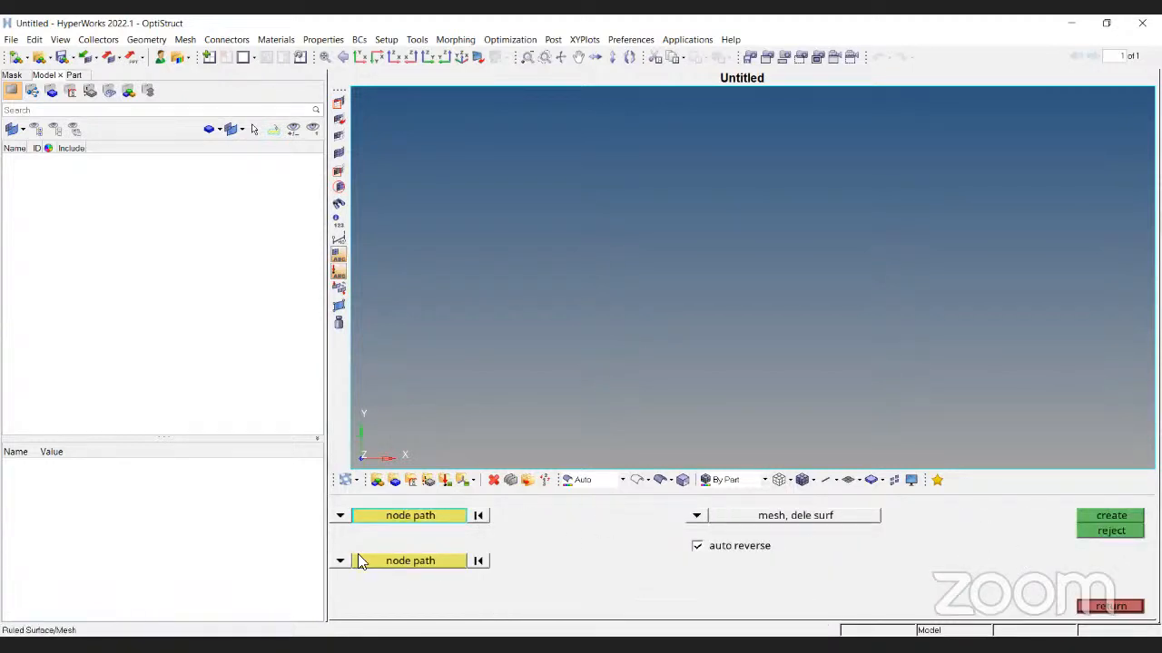
# Leave the ruled tool and hide both elements and geometry of all components via Display
pyautogui.click(1117, 608)
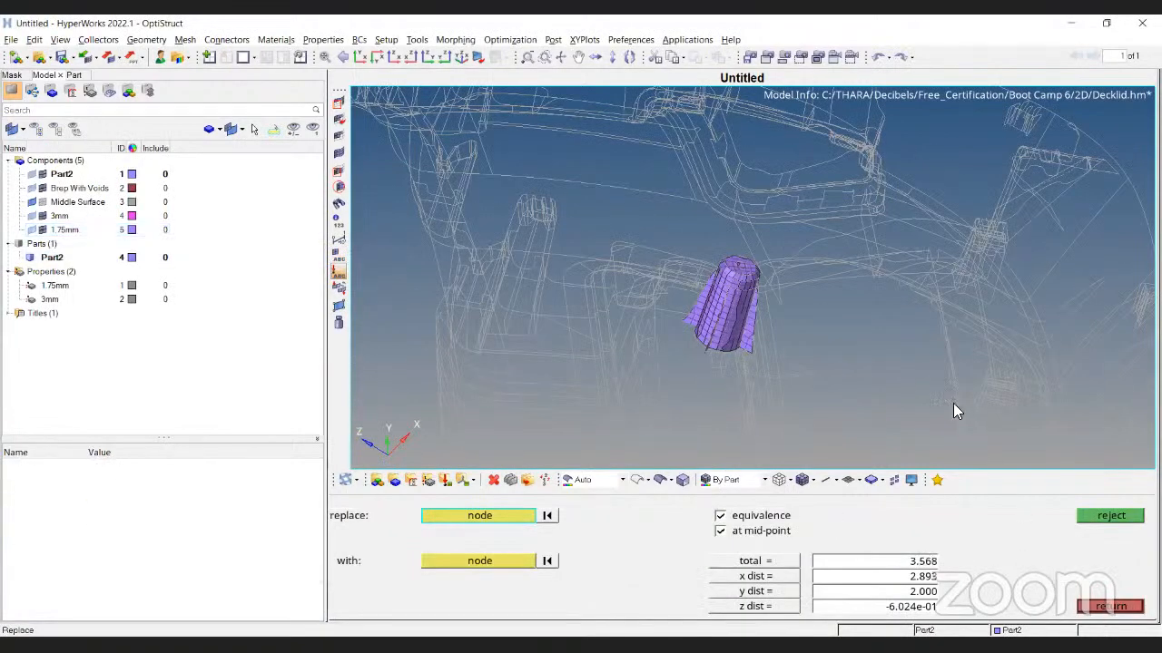
pyautogui.press('Escape')
pyautogui.press('d')
pyautogui.click(985, 515)
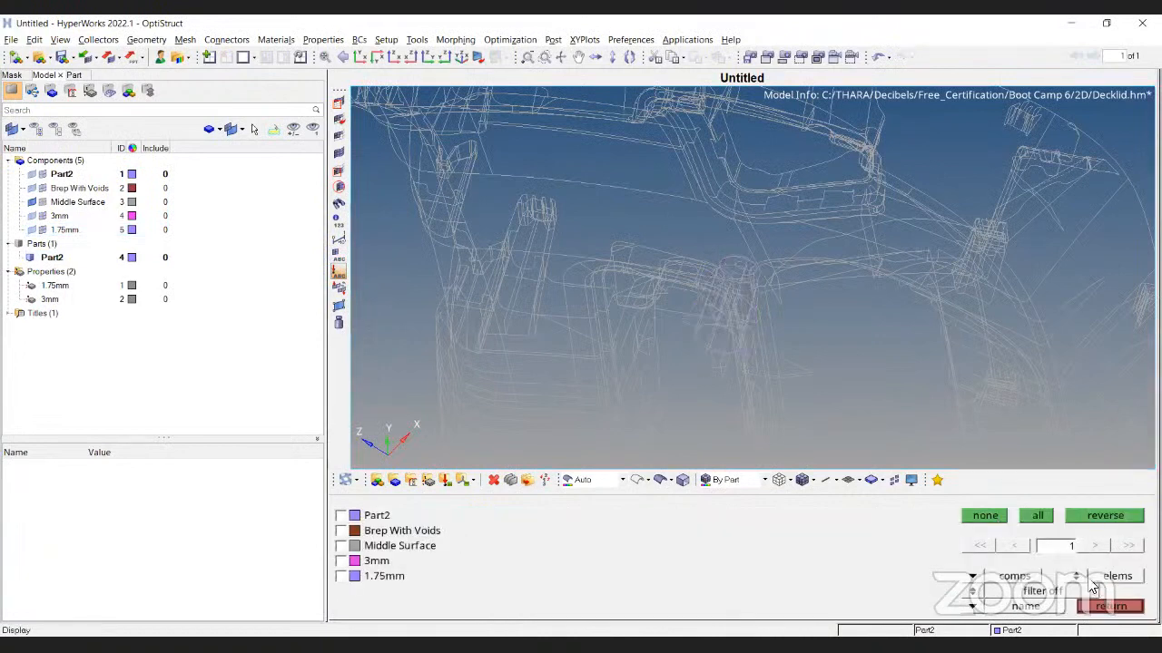
pyautogui.click(1078, 580)
pyautogui.click(985, 516)
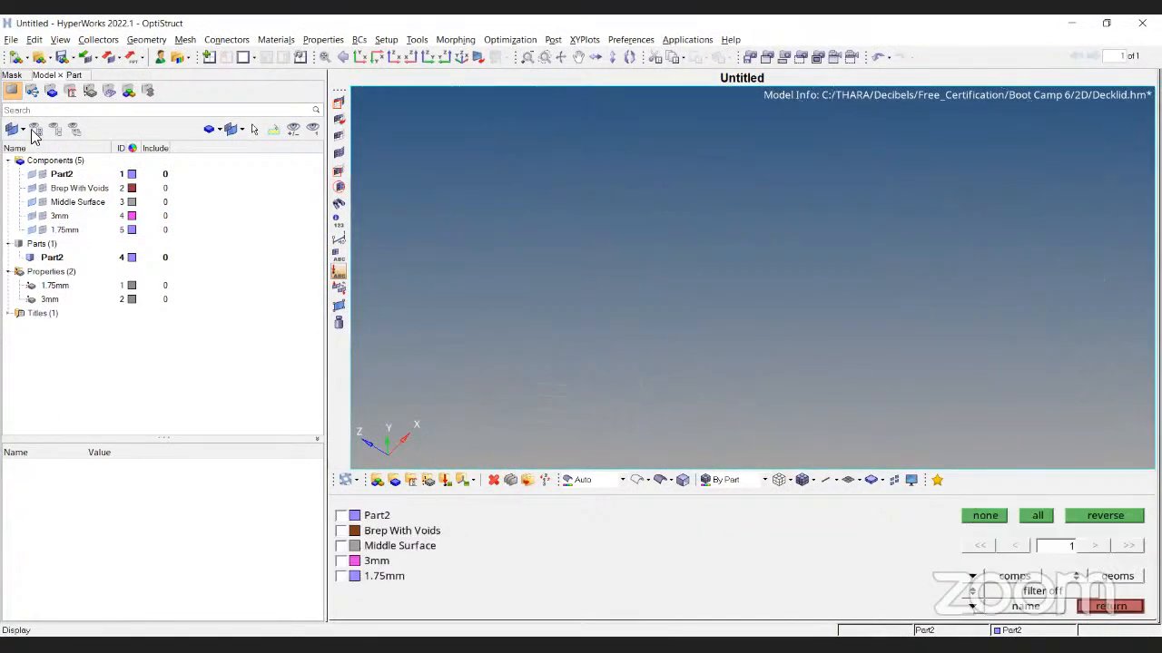
pyautogui.press('Escape')
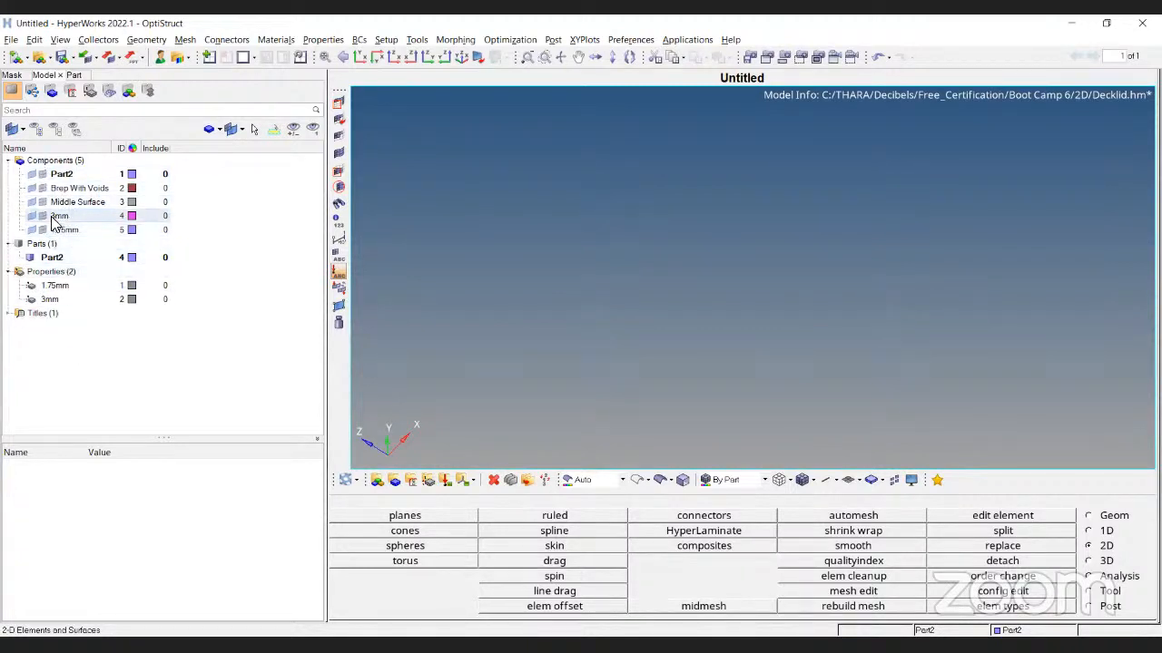
# Select the 3mm component, show all components, fit, shade and rotate the decklid
pyautogui.click(58, 216)
pyautogui.moveTo(161, 441); pyautogui.dragTo(160, 364)
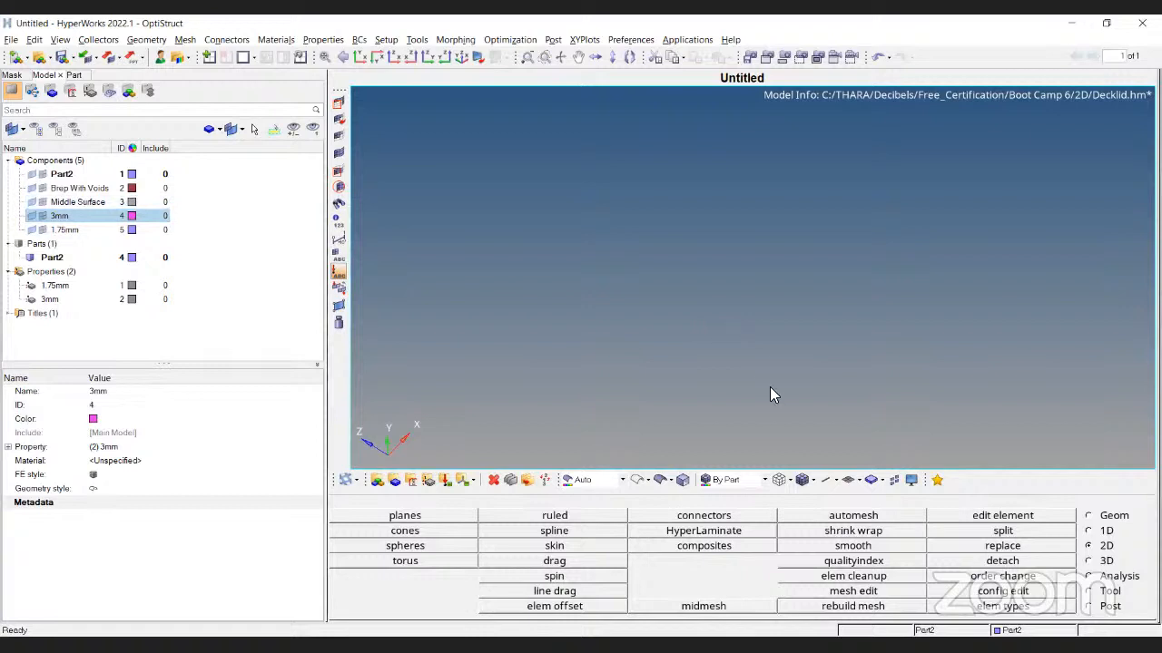
pyautogui.press('d')
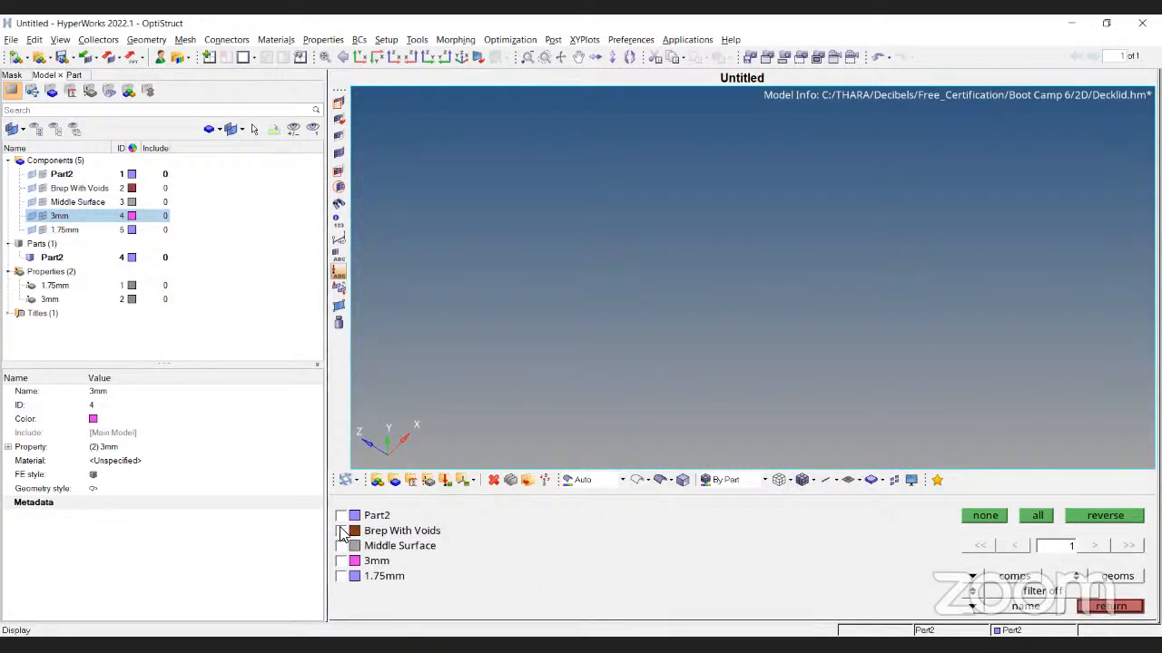
pyautogui.click(1032, 516)
pyautogui.press('f')
pyautogui.click(662, 481)
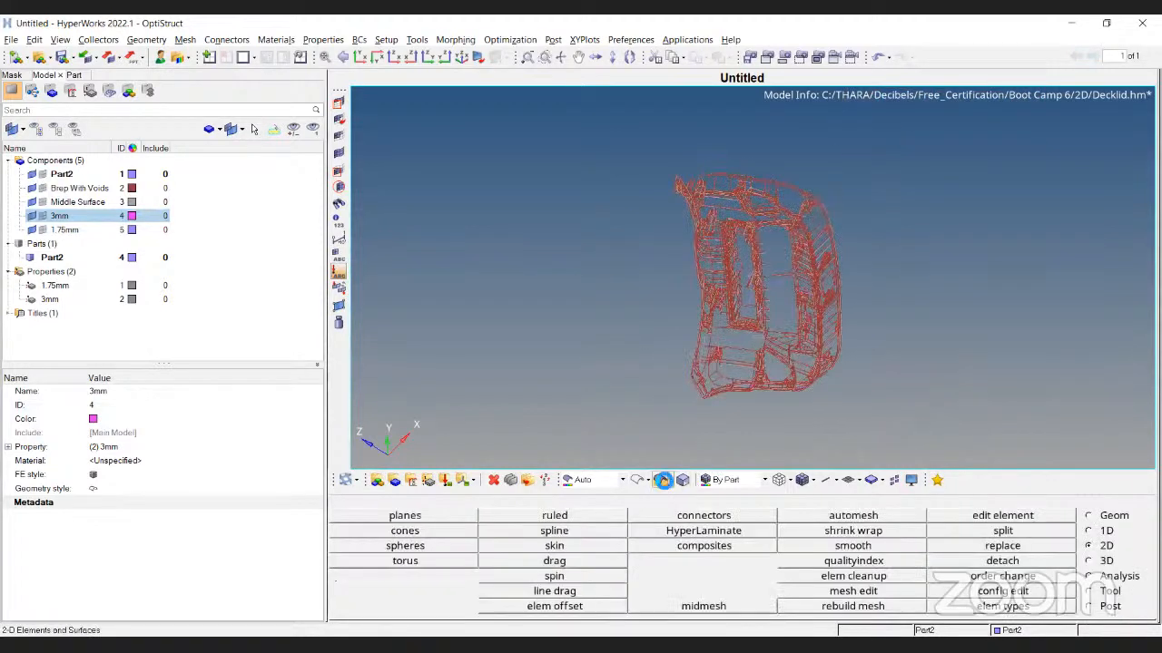
pyautogui.moveTo(606, 324)
pyautogui.keyDown('ctrl'); pyautogui.mouseDown()
pyautogui.moveTo(1136, 402)
pyautogui.moveTo(1033, 421)
pyautogui.moveTo(940, 384)
pyautogui.moveTo(875, 260)
pyautogui.moveTo(924, 303)
pyautogui.mouseUp(); pyautogui.keyUp('ctrl')
pyautogui.keyDown('ctrl'); pyautogui.scroll(5, 924, 295); pyautogui.keyUp('ctrl')
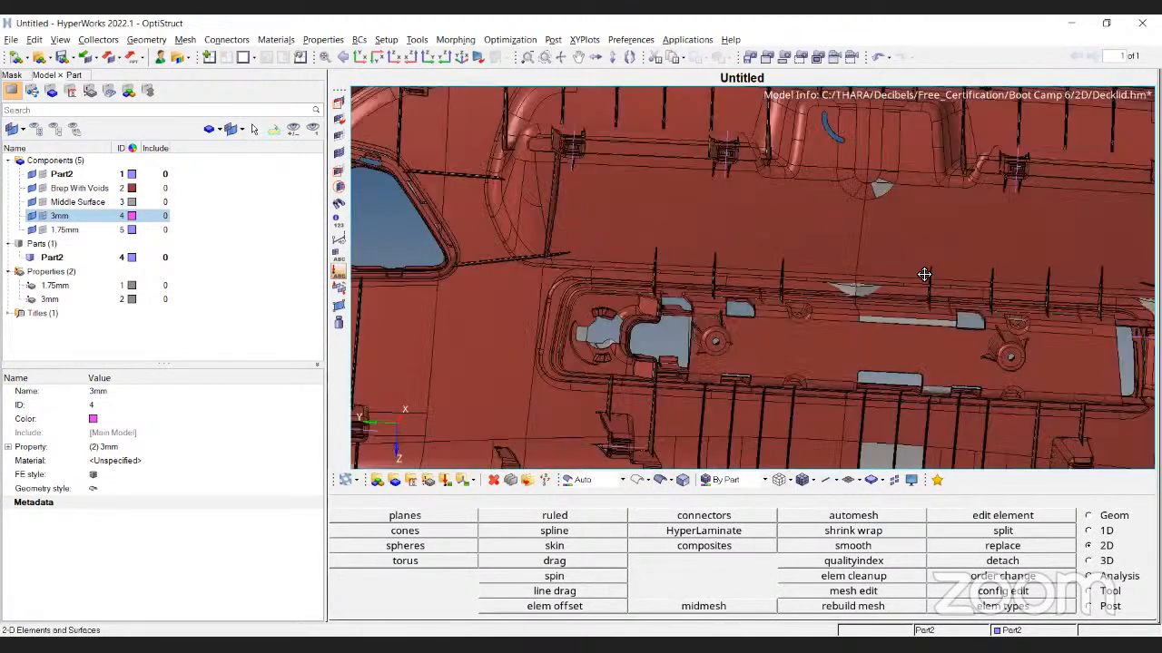
pyautogui.keyDown('ctrl'); pyautogui.moveTo(921, 377); pyautogui.dragTo(954, 561); pyautogui.keyUp('ctrl')
# Turn on the Brep With Voids component and fit the decklid to the view
pyautogui.click(954, 563)
pyautogui.click(341, 531)
pyautogui.press('f')
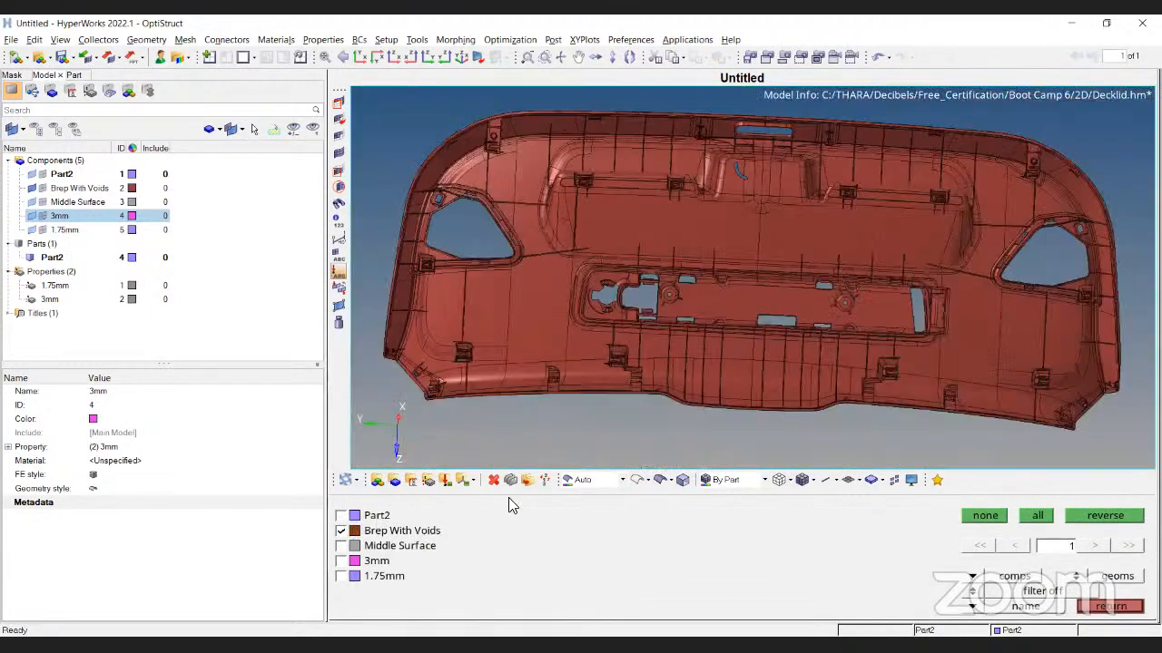
pyautogui.press('Escape')
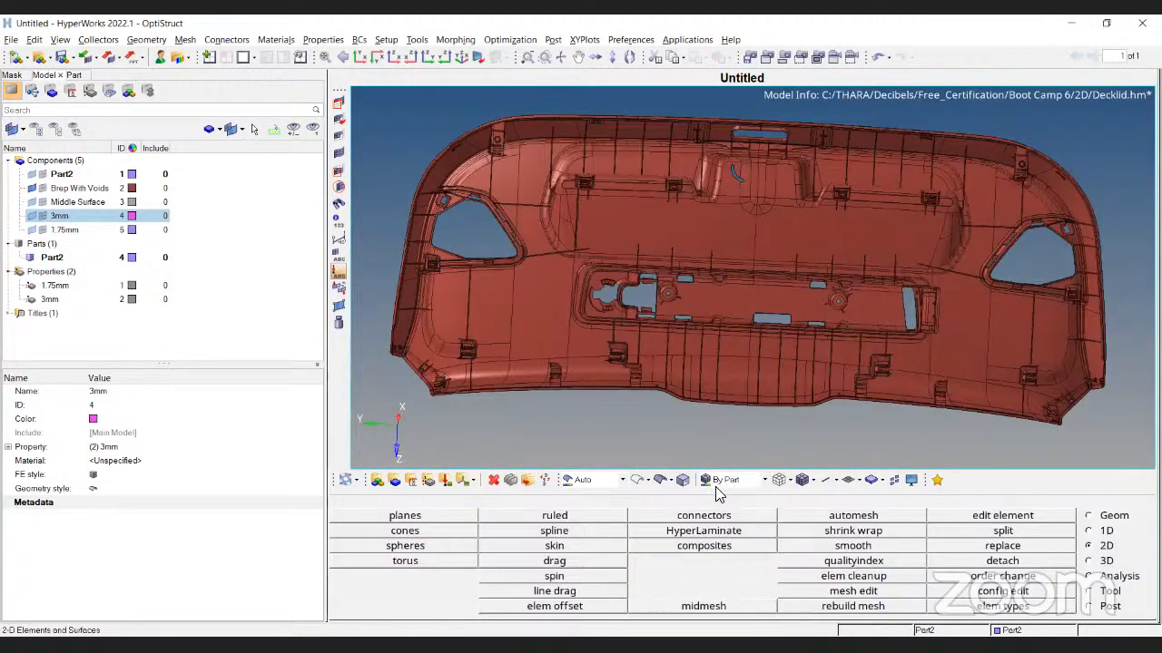
# Colour the decklid by component and switch geometry edge colouring from Auto to Mixed
pyautogui.click(766, 482)
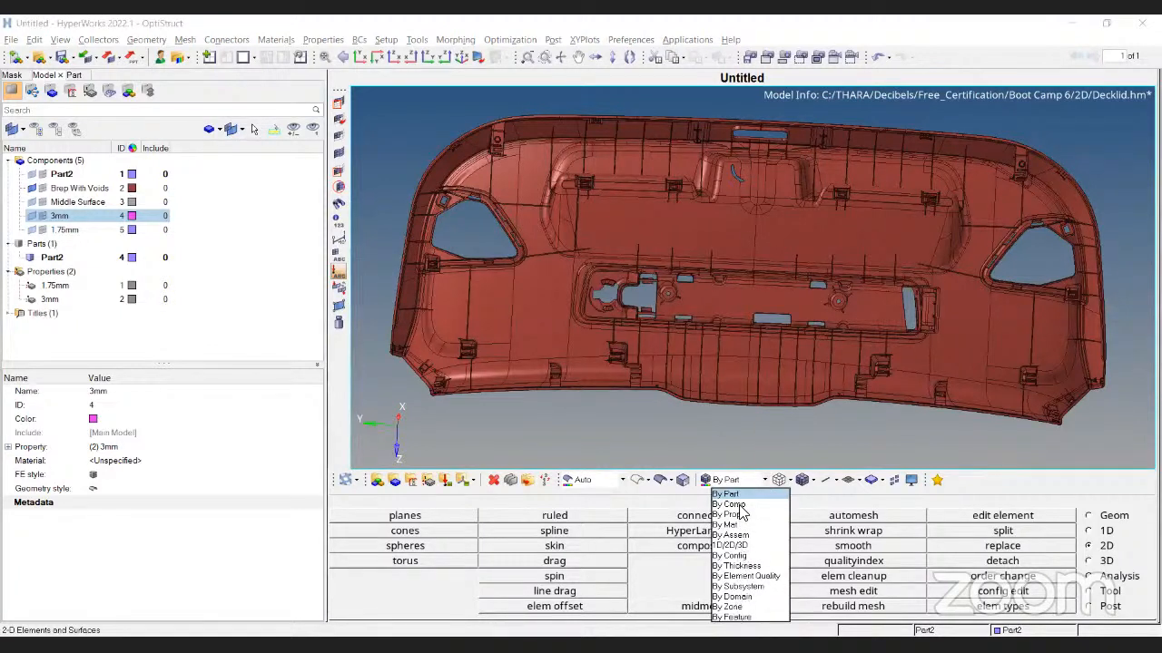
pyautogui.click(736, 504)
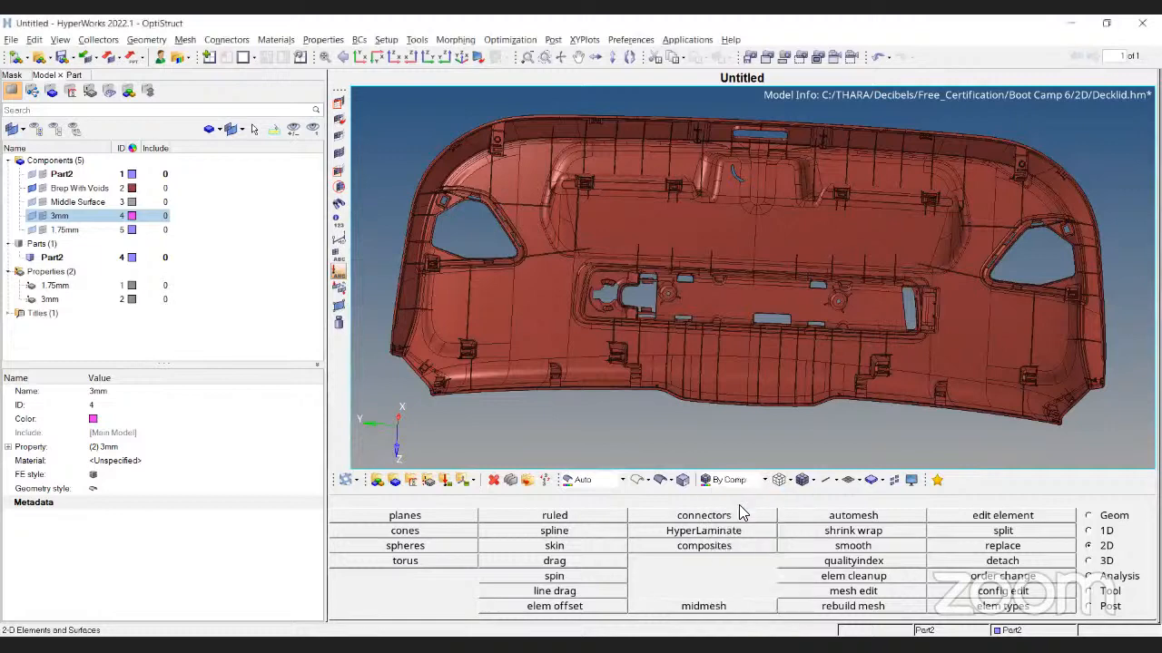
pyautogui.click(623, 481)
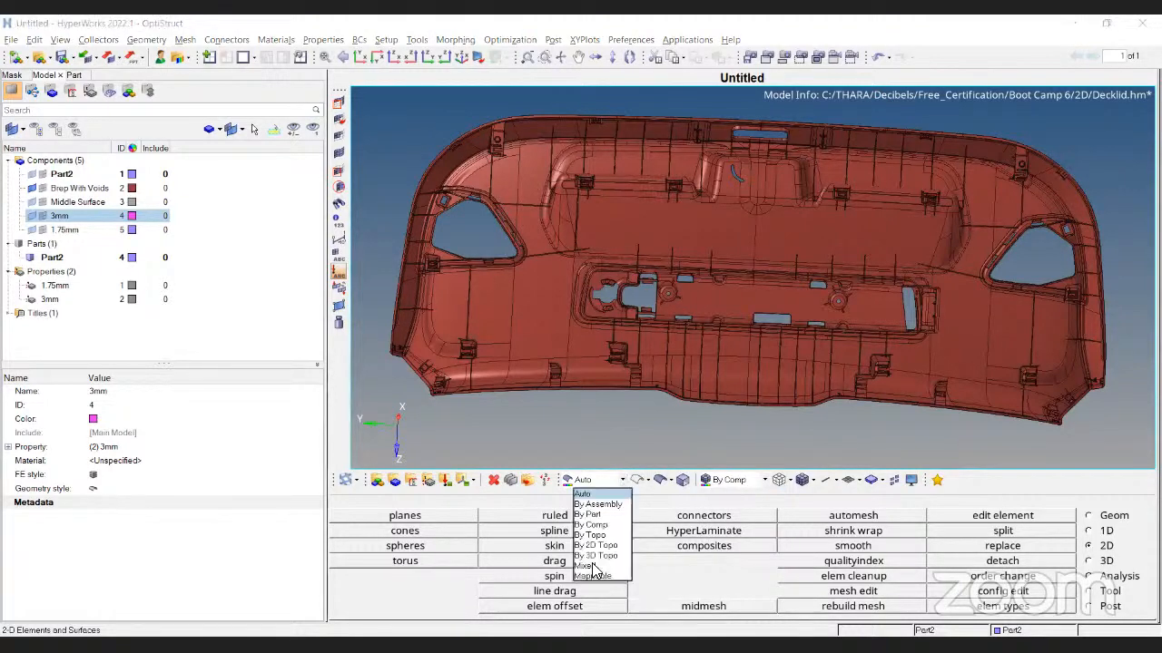
pyautogui.click(590, 566)
pyautogui.keyDown('ctrl'); pyautogui.moveTo(786, 374); pyautogui.dragTo(785, 371); pyautogui.keyUp('ctrl')
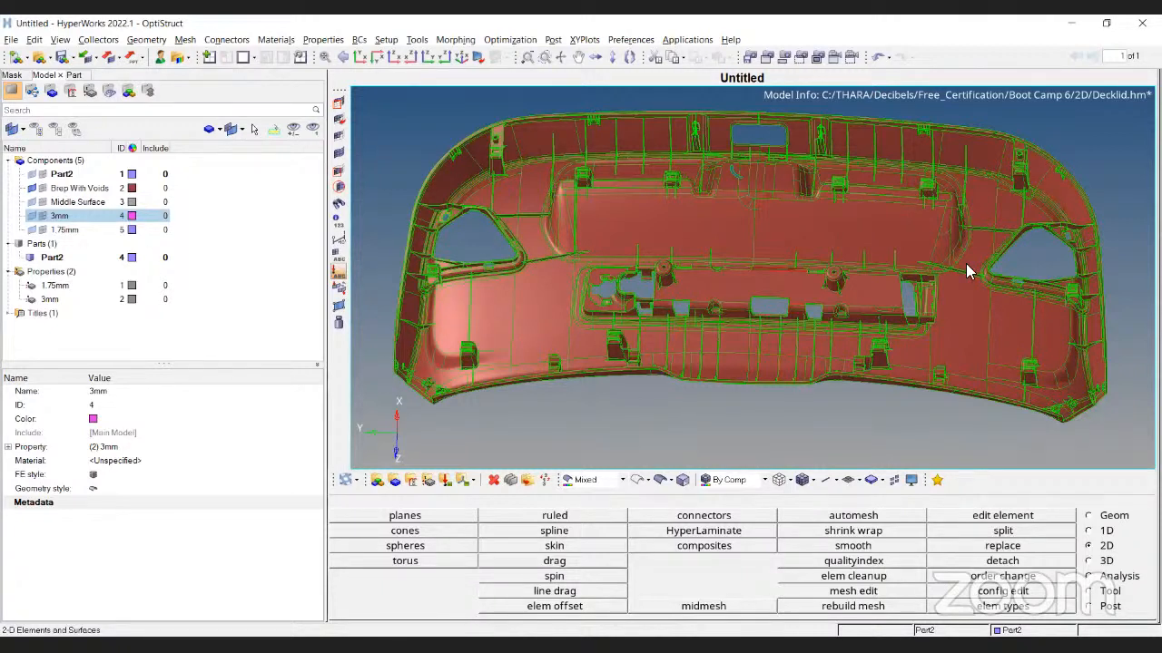
pyautogui.click(360, 58)
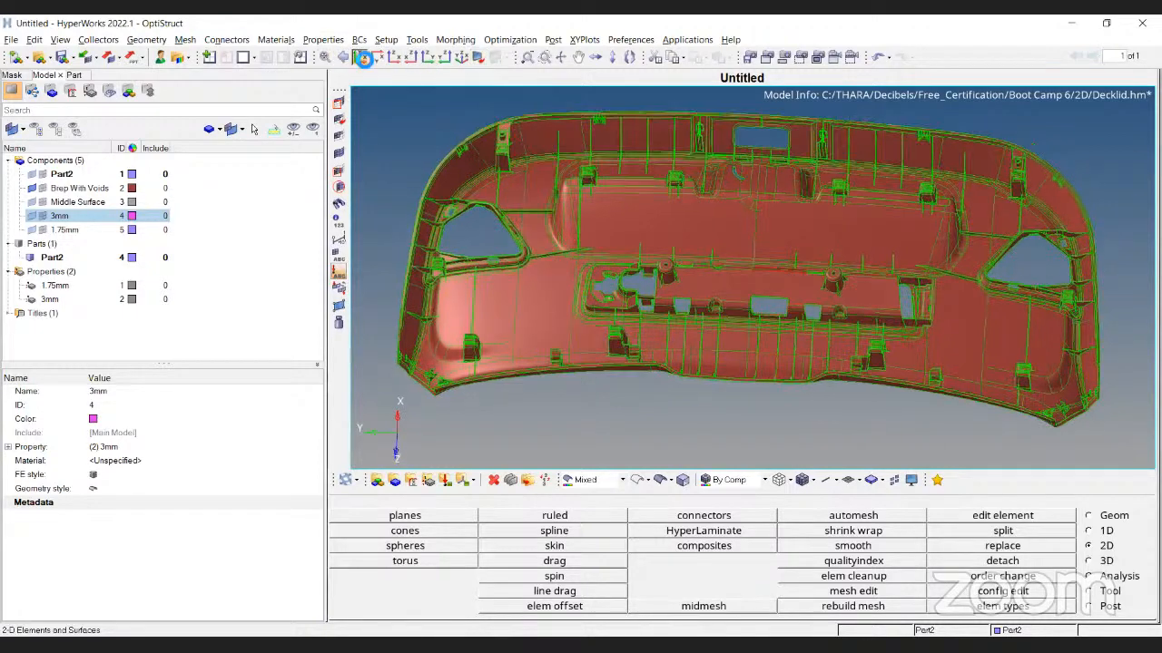
pyautogui.click(378, 58)
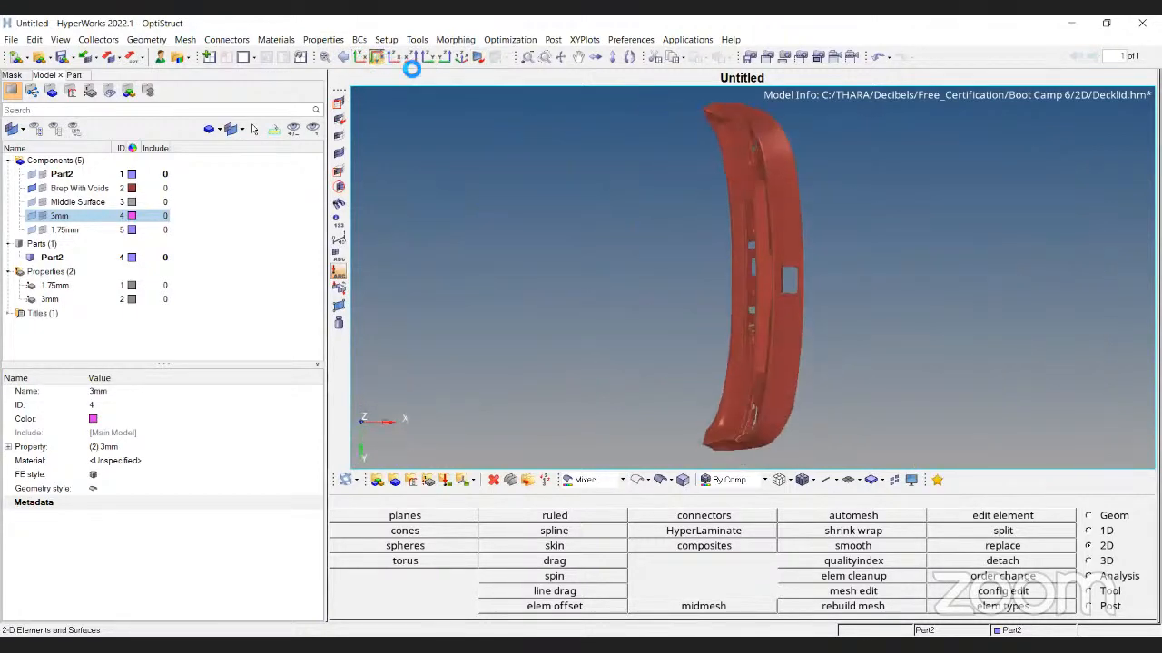
pyautogui.click(461, 64)
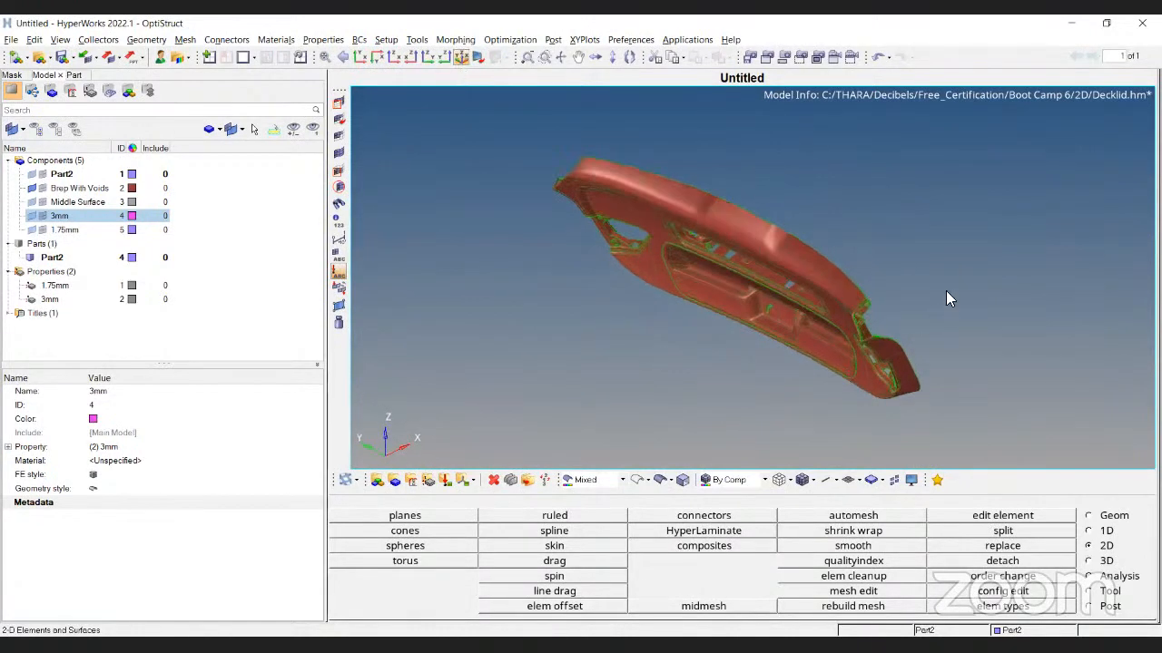
pyautogui.keyDown('ctrl'); pyautogui.moveTo(877, 222); pyautogui.dragTo(729, 297); pyautogui.keyUp('ctrl')
pyautogui.keyDown('ctrl'); pyautogui.scroll(8, 726, 295); pyautogui.keyUp('ctrl')
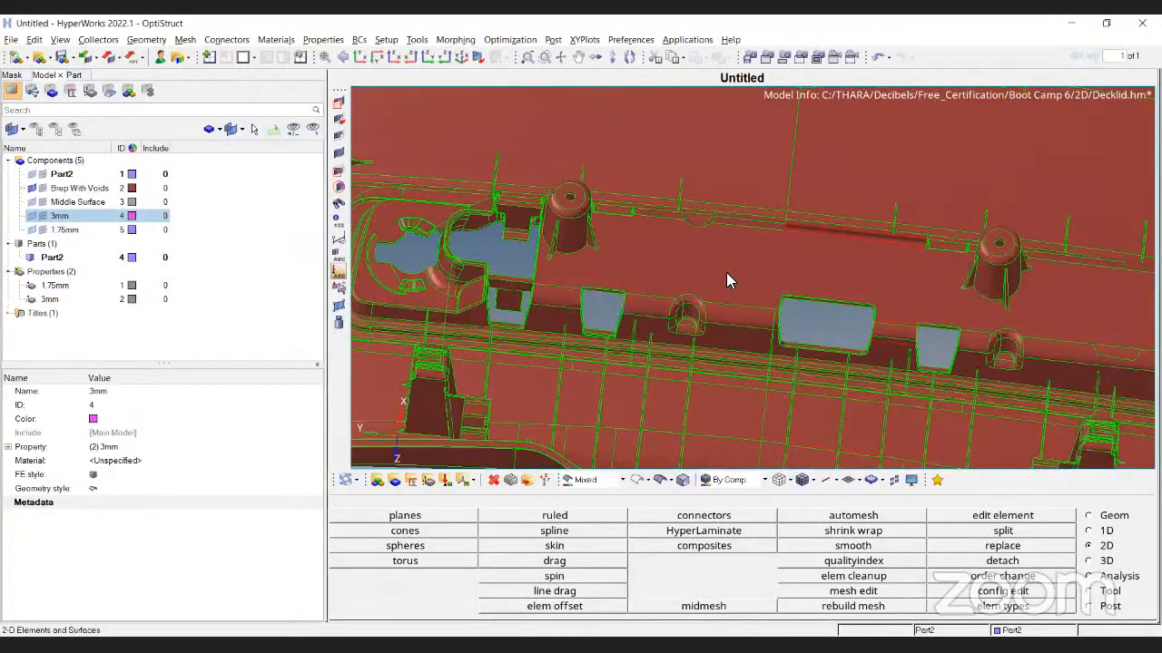
pyautogui.keyDown('ctrl'); pyautogui.scroll(-4, 721, 327); pyautogui.keyUp('ctrl')
pyautogui.keyDown('ctrl'); pyautogui.moveTo(933, 323); pyautogui.dragTo(755, 130); pyautogui.keyUp('ctrl')
pyautogui.keyDown('ctrl'); pyautogui.scroll(6, 755, 294); pyautogui.keyUp('ctrl')
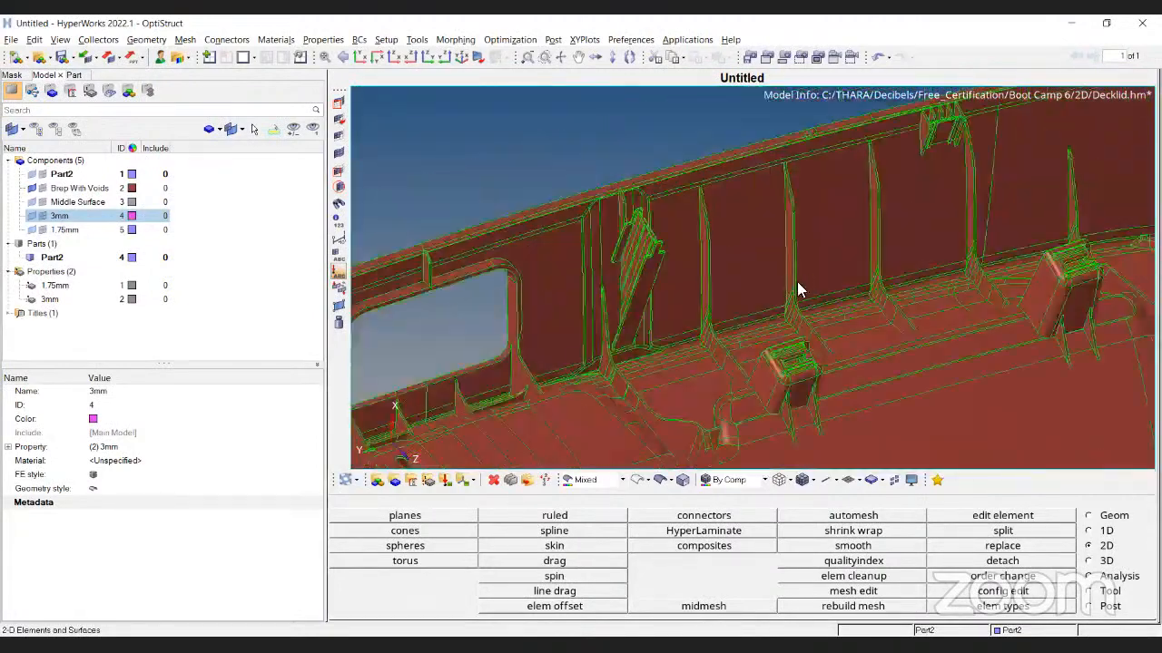
pyautogui.keyDown('ctrl'); pyautogui.moveTo(797, 281); pyautogui.dragTo(668, 297); pyautogui.keyUp('ctrl')
pyautogui.keyDown('ctrl'); pyautogui.moveTo(667, 297); pyautogui.dragTo(708, 210, button='right'); pyautogui.keyUp('ctrl')
pyautogui.keyDown('ctrl'); pyautogui.scroll(5, 703, 209); pyautogui.keyUp('ctrl')
pyautogui.keyDown('ctrl'); pyautogui.scroll(-3, 702, 209); pyautogui.keyUp('ctrl')
pyautogui.keyDown('ctrl'); pyautogui.moveTo(580, 210); pyautogui.dragTo(664, 148, button='right'); pyautogui.keyUp('ctrl')
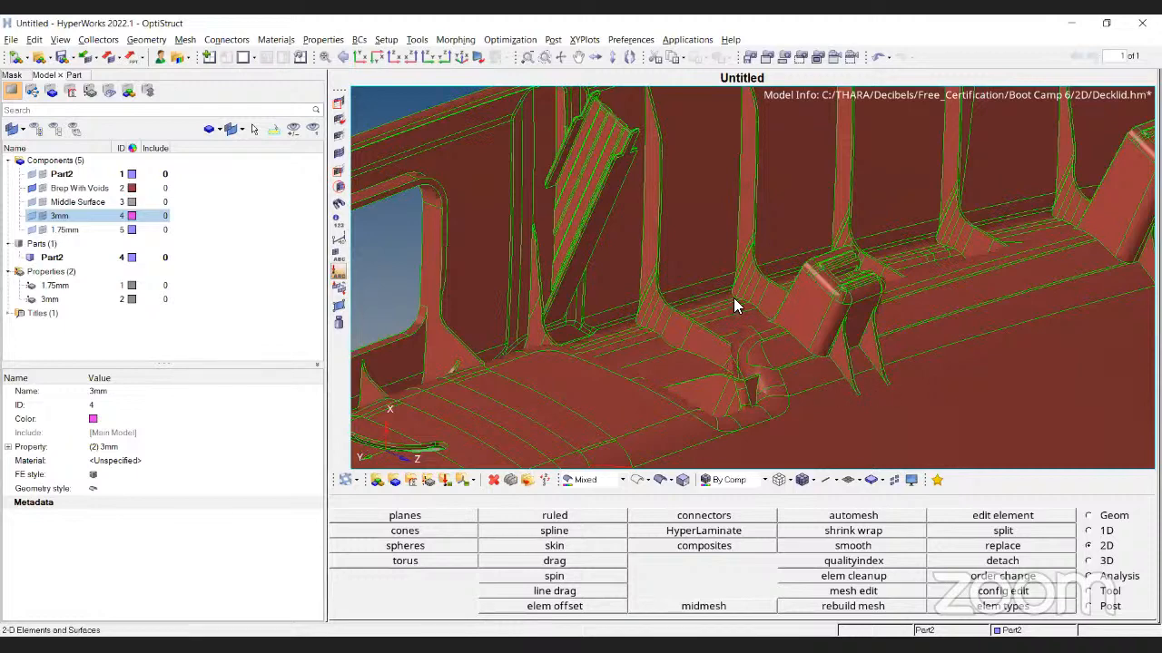
pyautogui.keyDown('ctrl'); pyautogui.scroll(-5, 682, 239); pyautogui.keyUp('ctrl')
pyautogui.keyDown('ctrl'); pyautogui.moveTo(810, 393); pyautogui.dragTo(871, 317); pyautogui.keyUp('ctrl')
pyautogui.keyDown('ctrl'); pyautogui.moveTo(906, 377); pyautogui.dragTo(615, 176); pyautogui.keyUp('ctrl')
pyautogui.keyDown('ctrl'); pyautogui.moveTo(734, 293); pyautogui.dragTo(614, 205); pyautogui.keyUp('ctrl')
pyautogui.keyDown('ctrl'); pyautogui.moveTo(681, 238); pyautogui.dragTo(489, 286); pyautogui.keyUp('ctrl')
pyautogui.keyDown('ctrl'); pyautogui.moveTo(695, 238); pyautogui.dragTo(555, 238); pyautogui.keyUp('ctrl')
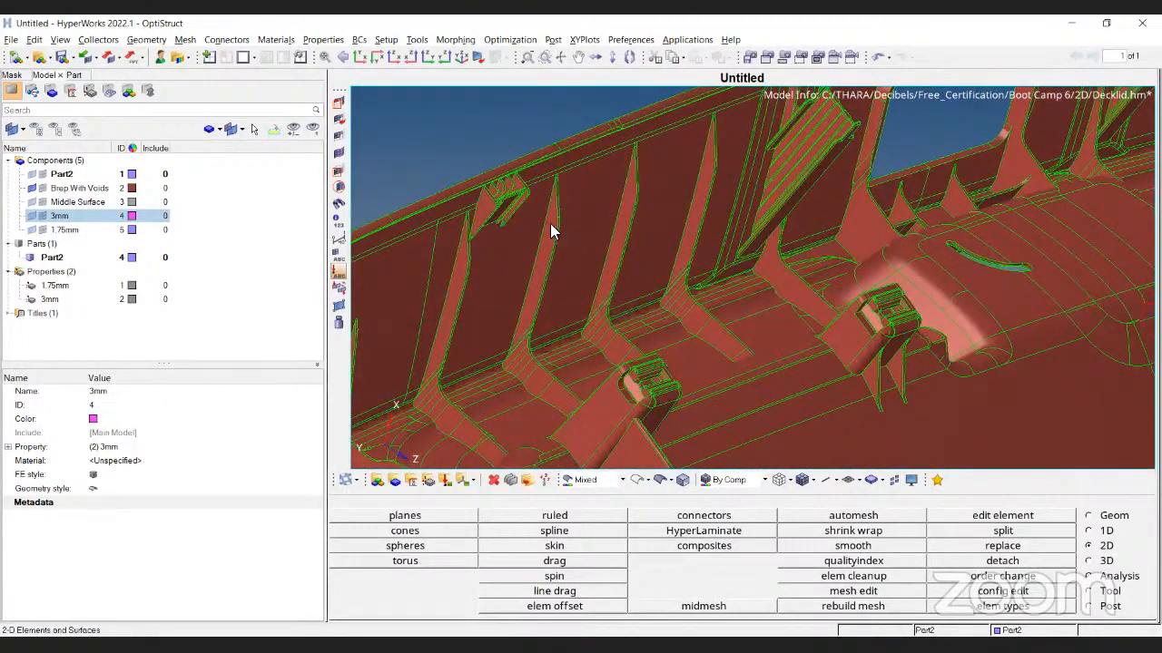
pyautogui.keyDown('ctrl'); pyautogui.scroll(-3, 550, 223); pyautogui.keyUp('ctrl')
pyautogui.keyDown('ctrl'); pyautogui.moveTo(972, 190); pyautogui.dragTo(642, 309, button='right'); pyautogui.keyUp('ctrl')
pyautogui.keyDown('ctrl'); pyautogui.scroll(5, 877, 158); pyautogui.keyUp('ctrl')
pyautogui.keyDown('ctrl'); pyautogui.moveTo(824, 225); pyautogui.dragTo(772, 260, button='right'); pyautogui.keyUp('ctrl')
pyautogui.keyDown('ctrl'); pyautogui.moveTo(816, 180); pyautogui.dragTo(773, 252); pyautogui.keyUp('ctrl')
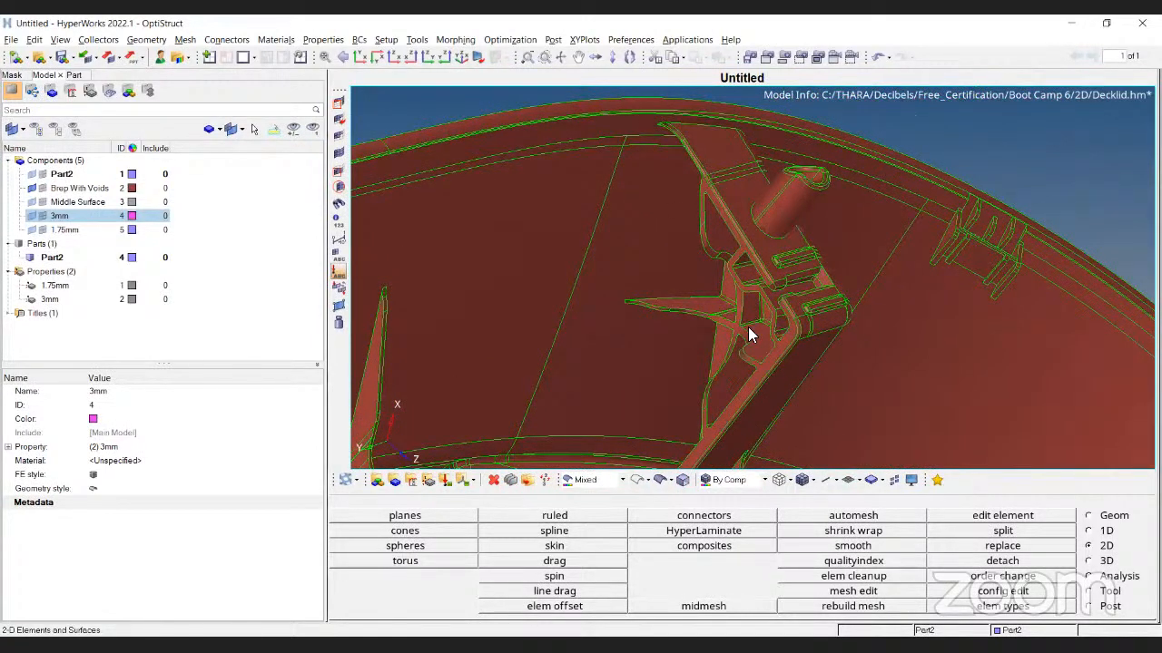
pyautogui.keyDown('ctrl'); pyautogui.moveTo(732, 179); pyautogui.dragTo(669, 182); pyautogui.keyUp('ctrl')
pyautogui.keyDown('ctrl'); pyautogui.scroll(-3, 669, 181); pyautogui.keyUp('ctrl')
pyautogui.keyDown('ctrl'); pyautogui.scroll(4, 669, 181); pyautogui.keyUp('ctrl')
pyautogui.keyDown('ctrl'); pyautogui.moveTo(688, 318); pyautogui.dragTo(727, 398, button='right'); pyautogui.keyUp('ctrl')
pyautogui.keyDown('ctrl'); pyautogui.scroll(4, 692, 184); pyautogui.keyUp('ctrl')
pyautogui.keyDown('ctrl'); pyautogui.moveTo(724, 292); pyautogui.dragTo(748, 393, button='right'); pyautogui.keyUp('ctrl')
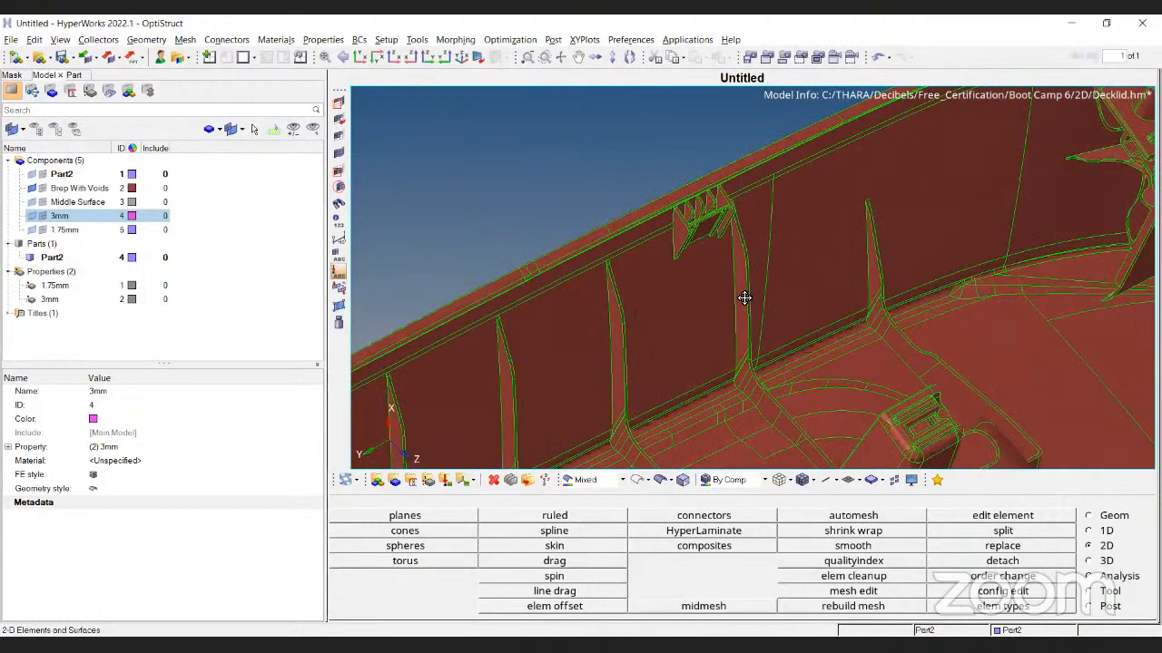
pyautogui.keyDown('ctrl'); pyautogui.scroll(-4, 753, 285); pyautogui.keyUp('ctrl')
pyautogui.keyDown('ctrl'); pyautogui.moveTo(610, 445); pyautogui.dragTo(657, 327, button='right'); pyautogui.keyUp('ctrl')
pyautogui.keyDown('ctrl'); pyautogui.scroll(-3, 657, 327); pyautogui.keyUp('ctrl')
pyautogui.keyDown('ctrl'); pyautogui.scroll(-3, 674, 308); pyautogui.keyUp('ctrl')
pyautogui.keyDown('ctrl'); pyautogui.moveTo(729, 329); pyautogui.dragTo(672, 52); pyautogui.keyUp('ctrl')
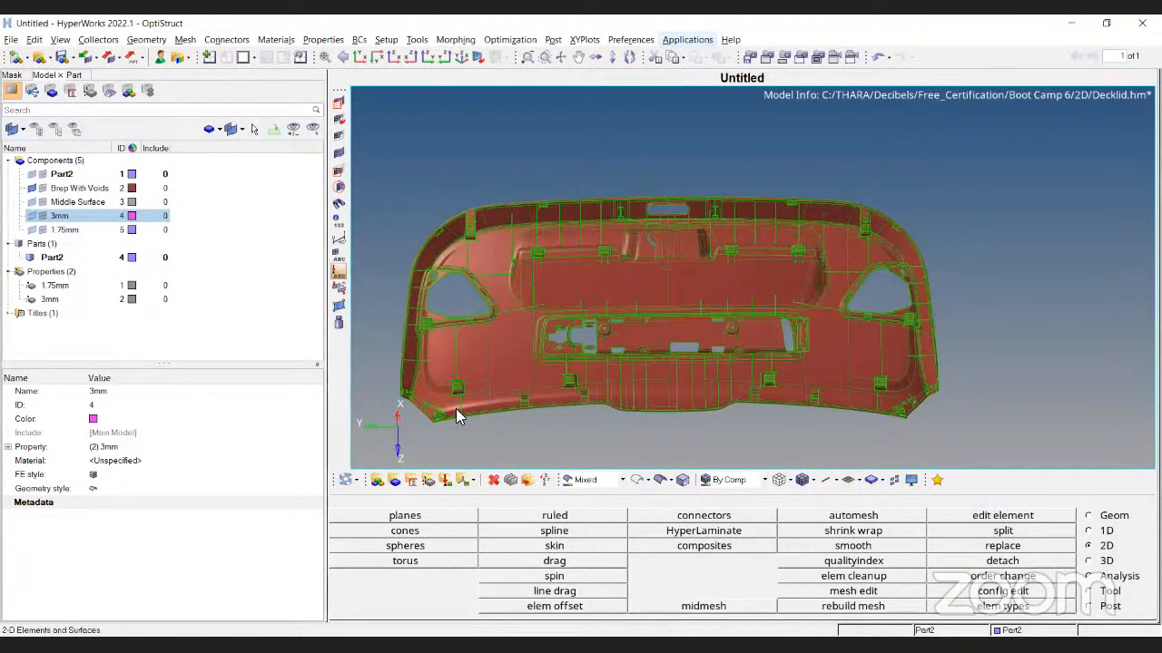
pyautogui.hotkey('alt', 'Tab')
pyautogui.press('Left')
pyautogui.press('Right')
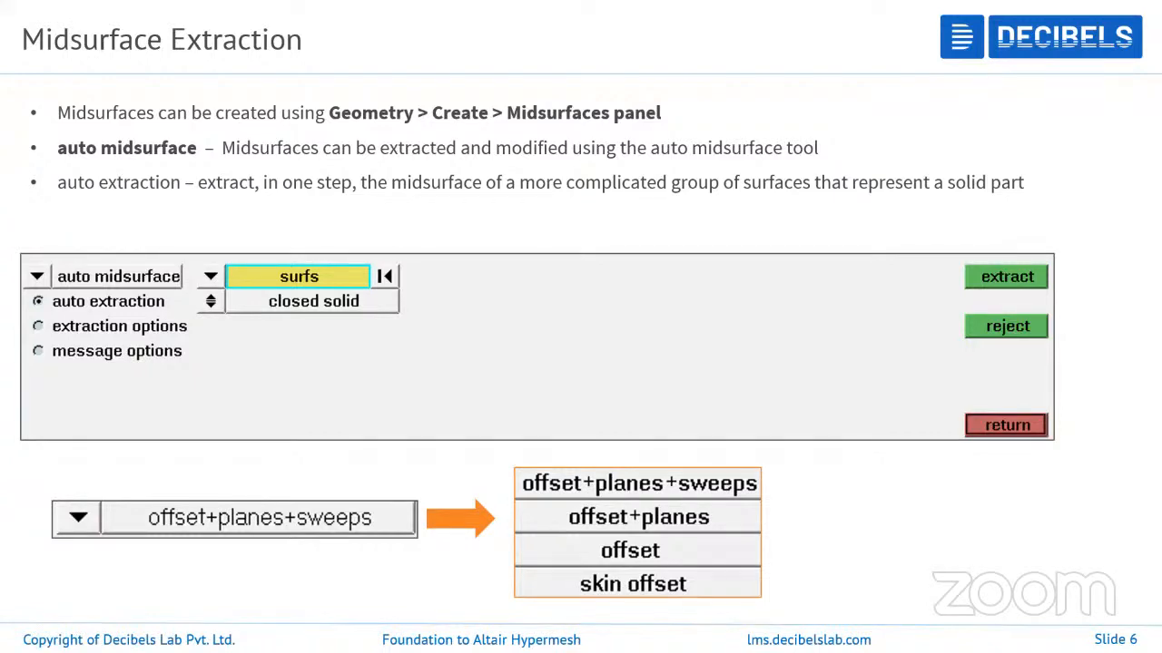
pyautogui.hotkey('alt', 'Tab')
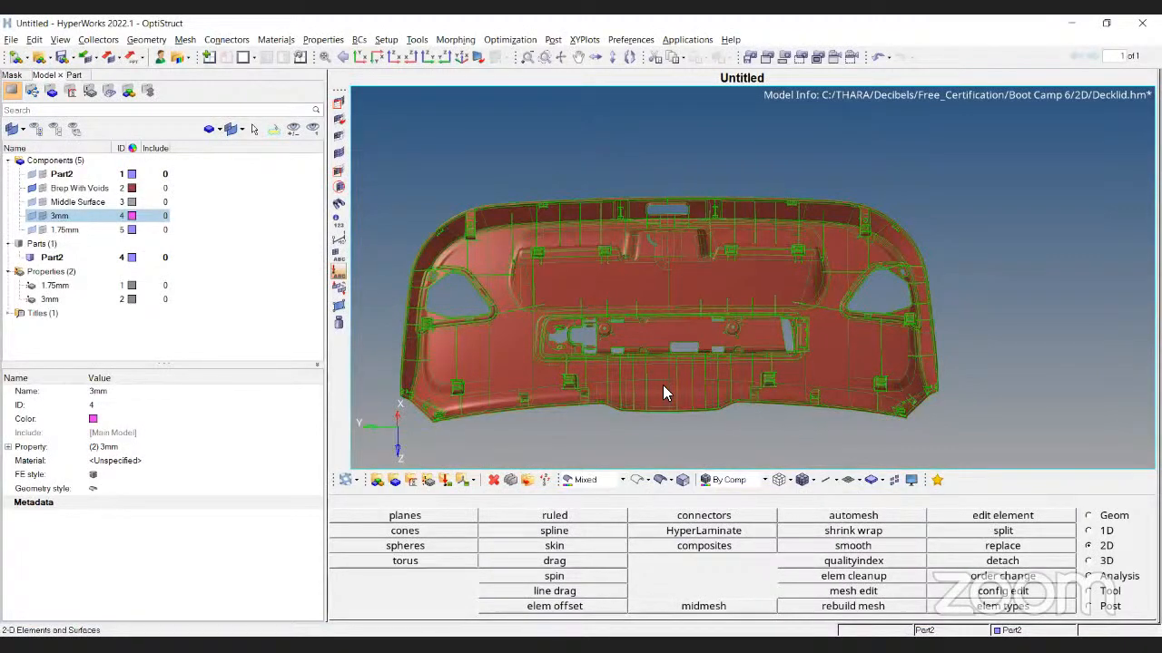
# Orient the decklid face-on and mask the large surface plus the surface behind it
pyautogui.keyDown('ctrl'); pyautogui.moveTo(705, 346); pyautogui.dragTo(699, 354); pyautogui.keyUp('ctrl')
pyautogui.keyDown('ctrl'); pyautogui.scroll(5, 462, 396); pyautogui.keyUp('ctrl')
pyautogui.keyDown('ctrl'); pyautogui.moveTo(462, 397); pyautogui.dragTo(716, 306, button='right'); pyautogui.keyUp('ctrl')
pyautogui.keyDown('ctrl'); pyautogui.moveTo(716, 305); pyautogui.dragTo(730, 271); pyautogui.keyUp('ctrl')
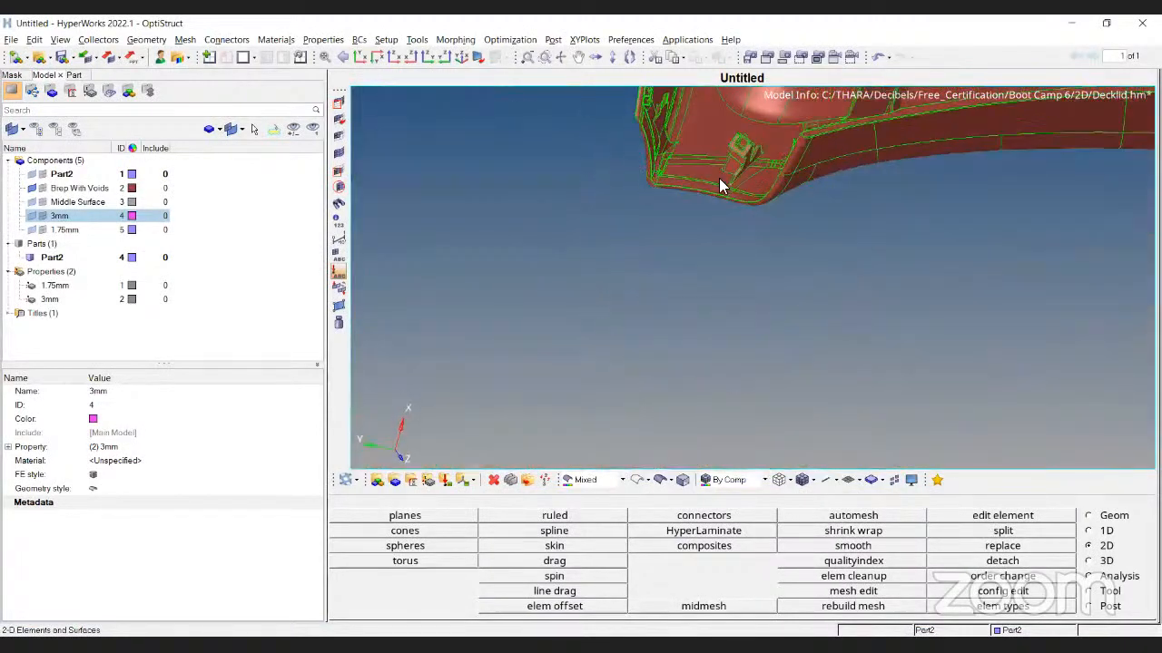
pyautogui.keyDown('ctrl'); pyautogui.moveTo(736, 156); pyautogui.dragTo(661, 337, button='right'); pyautogui.keyUp('ctrl')
pyautogui.keyDown('ctrl'); pyautogui.scroll(-4, 661, 336); pyautogui.keyUp('ctrl')
pyautogui.keyDown('ctrl'); pyautogui.moveTo(789, 279); pyautogui.dragTo(762, 147); pyautogui.keyUp('ctrl')
pyautogui.keyDown('ctrl'); pyautogui.scroll(1, 762, 147); pyautogui.keyUp('ctrl')
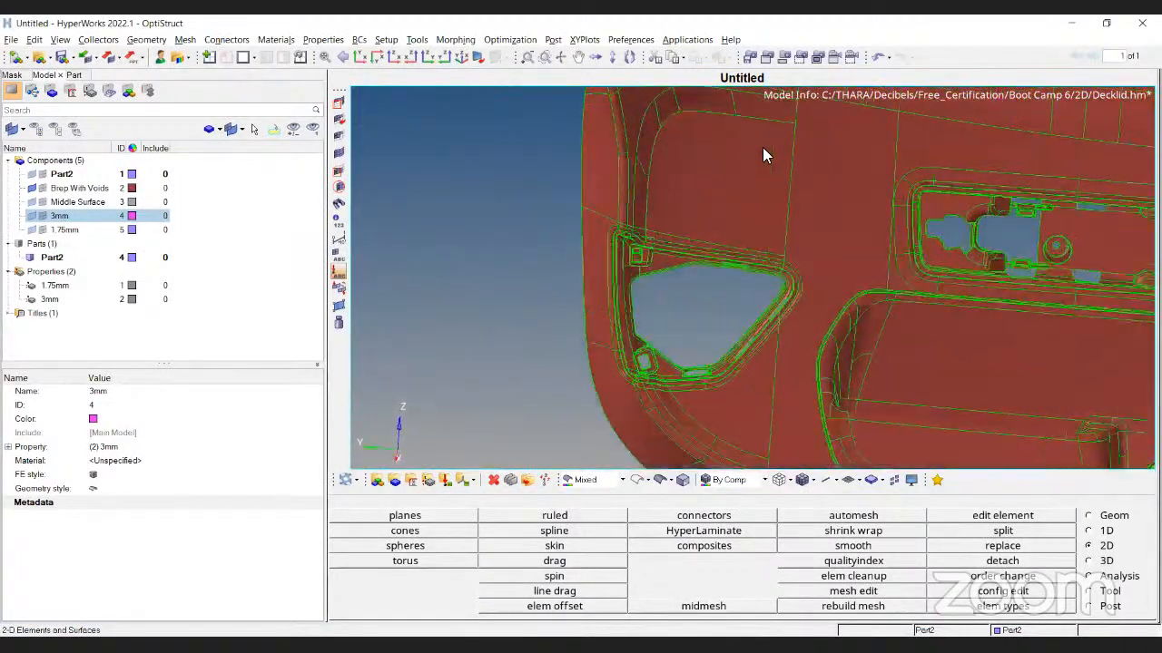
pyautogui.keyDown('ctrl'); pyautogui.scroll(4, 697, 152); pyautogui.keyUp('ctrl')
pyautogui.keyDown('ctrl'); pyautogui.moveTo(695, 153); pyautogui.dragTo(628, 165, button='right'); pyautogui.keyUp('ctrl')
pyautogui.press('F5')
pyautogui.keyDown('ctrl'); pyautogui.moveTo(623, 308); pyautogui.dragTo(503, 383, button='right'); pyautogui.keyUp('ctrl')
pyautogui.click(509, 375)
pyautogui.click(1085, 519)
pyautogui.click(581, 311)
pyautogui.click(1064, 518)
pyautogui.press('Escape')
# Reverse the mask to view only the hidden surfaces and rotate to inspect them
pyautogui.keyDown('ctrl'); pyautogui.scroll(-5, 706, 311); pyautogui.keyUp('ctrl')
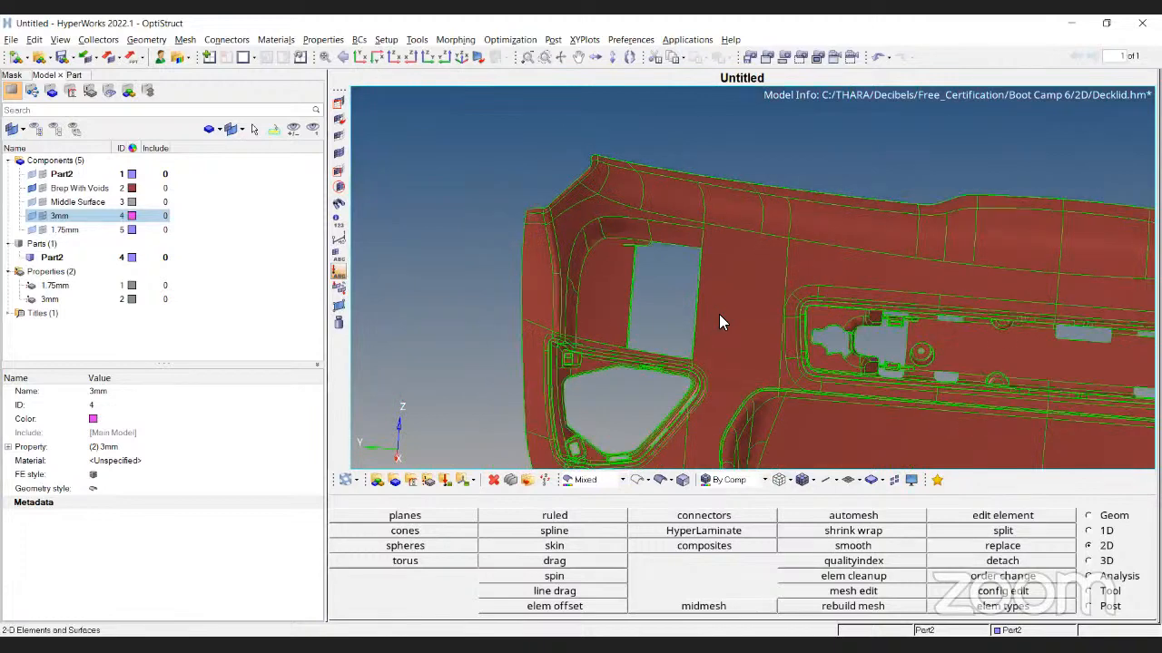
pyautogui.press('F5')
pyautogui.press('r')
pyautogui.keyDown('ctrl'); pyautogui.moveTo(802, 249); pyautogui.dragTo(804, 156); pyautogui.keyUp('ctrl')
pyautogui.keyDown('ctrl'); pyautogui.scroll(5, 733, 231); pyautogui.keyUp('ctrl')
pyautogui.keyDown('ctrl'); pyautogui.moveTo(699, 245); pyautogui.dragTo(667, 224); pyautogui.keyUp('ctrl')
pyautogui.keyDown('ctrl'); pyautogui.scroll(3, 696, 183); pyautogui.keyUp('ctrl')
pyautogui.press('Escape')
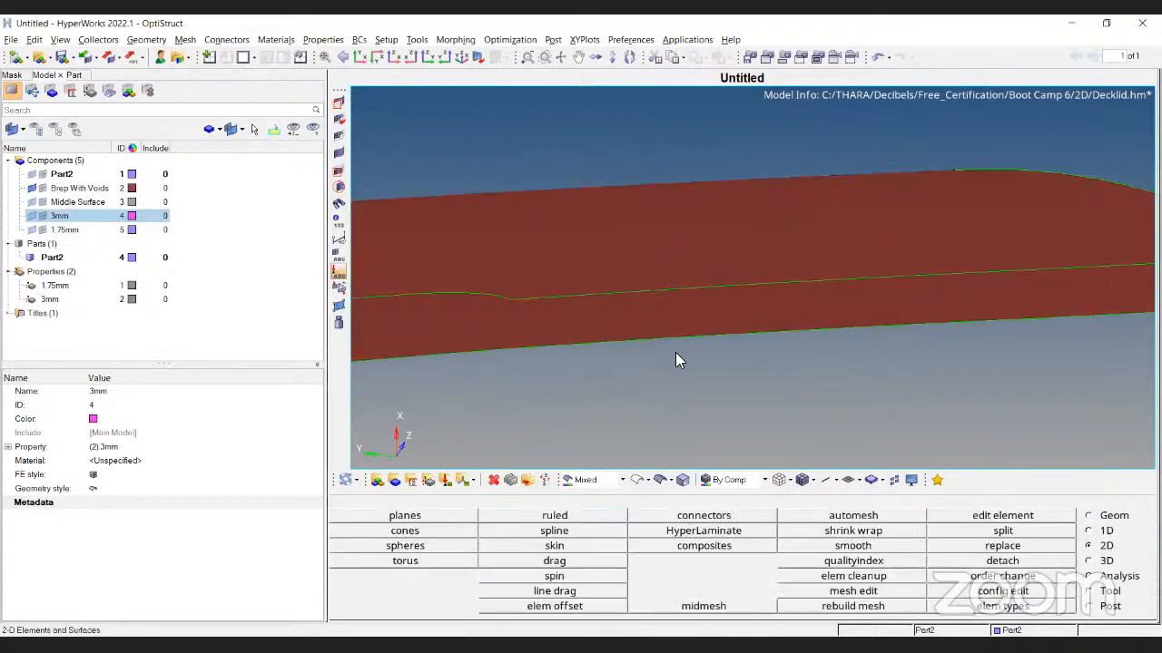
# Snap to a preset view, rotate and fit the decklid, then switch to the Geom page
pyautogui.keyDown('ctrl'); pyautogui.scroll(-5, 656, 240); pyautogui.keyUp('ctrl')
pyautogui.keyDown('ctrl'); pyautogui.moveTo(737, 288); pyautogui.dragTo(744, 334, button='right'); pyautogui.keyUp('ctrl')
pyautogui.click(338, 154)
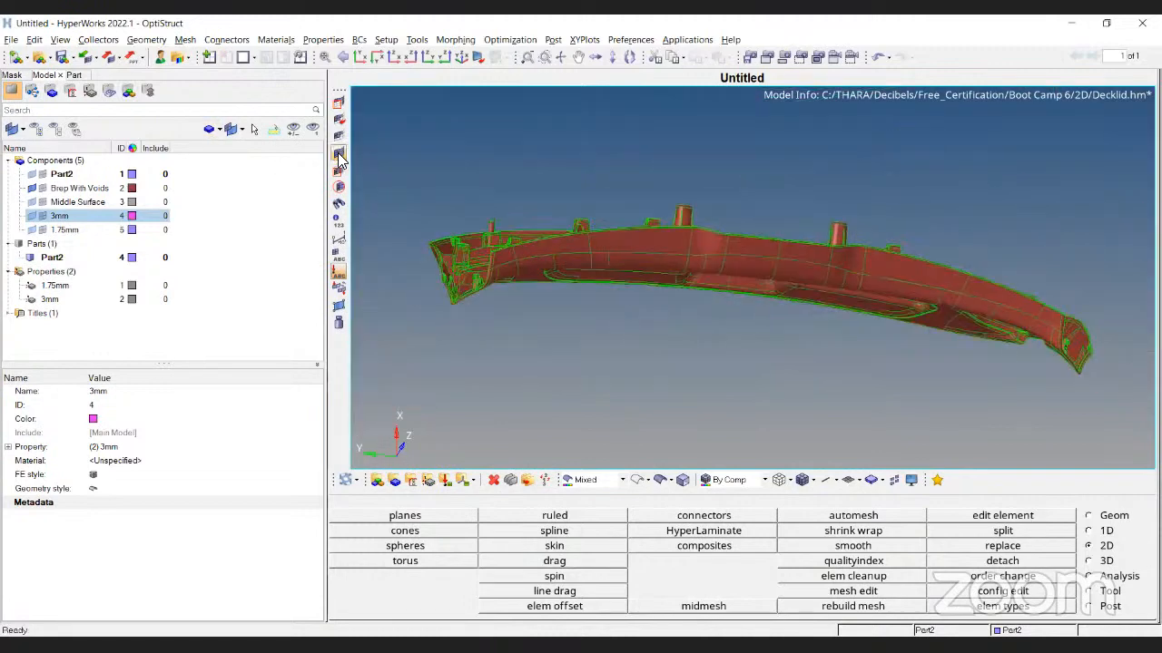
pyautogui.keyDown('ctrl'); pyautogui.moveTo(799, 227); pyautogui.dragTo(599, 265); pyautogui.keyUp('ctrl')
pyautogui.keyDown('ctrl'); pyautogui.scroll(4, 599, 265); pyautogui.keyUp('ctrl')
pyautogui.keyDown('ctrl'); pyautogui.moveTo(894, 230); pyautogui.dragTo(618, 282); pyautogui.keyUp('ctrl')
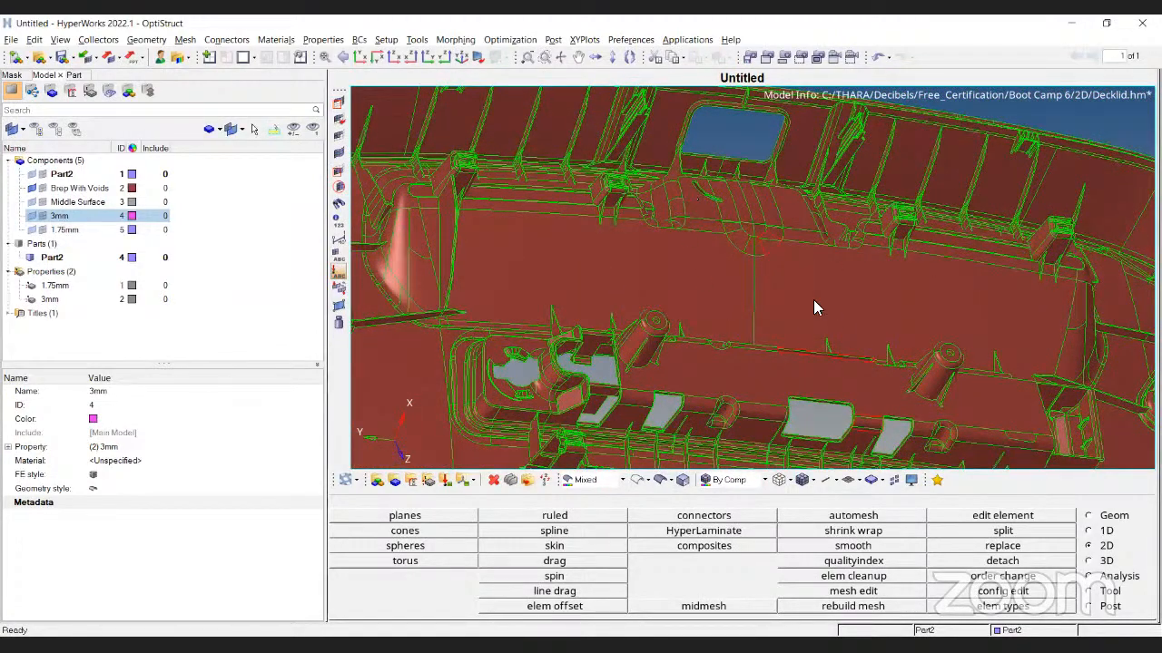
pyautogui.keyDown('ctrl'); pyautogui.moveTo(814, 296); pyautogui.dragTo(813, 285); pyautogui.keyUp('ctrl')
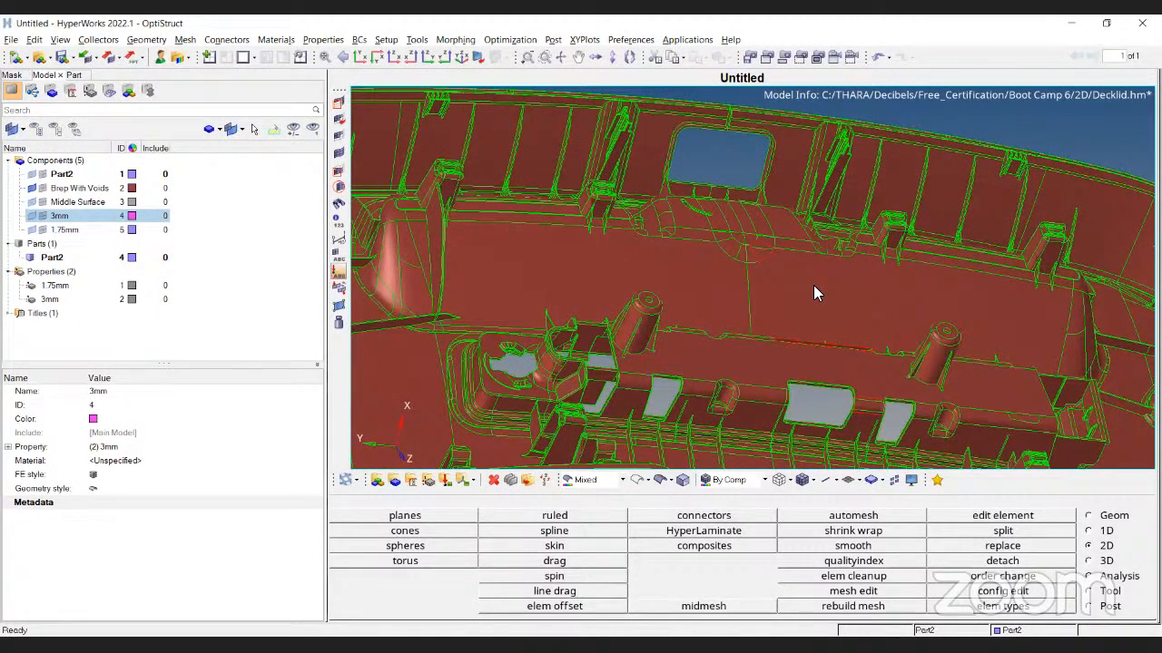
pyautogui.keyDown('ctrl'); pyautogui.scroll(-5, 682, 220); pyautogui.keyUp('ctrl')
pyautogui.keyDown('ctrl'); pyautogui.moveTo(772, 316); pyautogui.dragTo(802, 302); pyautogui.keyUp('ctrl')
pyautogui.keyDown('ctrl'); pyautogui.scroll(5, 652, 285); pyautogui.keyUp('ctrl')
pyautogui.keyDown('ctrl'); pyautogui.scroll(-5, 802, 179); pyautogui.keyUp('ctrl')
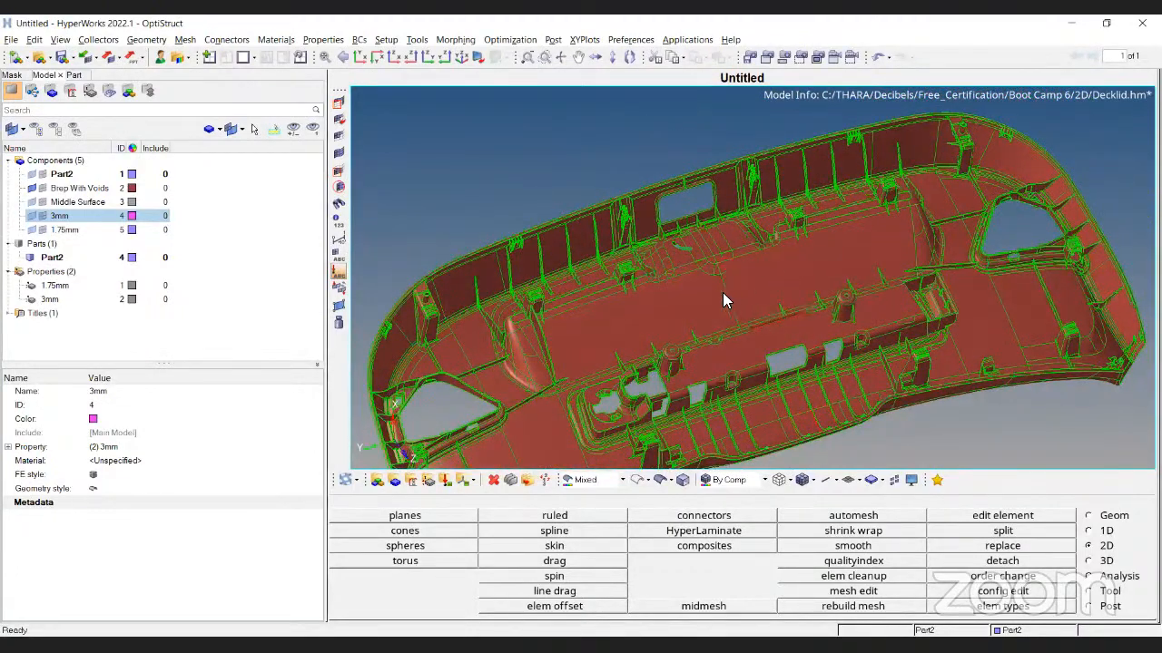
pyautogui.keyDown('ctrl'); pyautogui.scroll(5, 702, 334); pyautogui.keyUp('ctrl')
pyautogui.keyDown('ctrl'); pyautogui.scroll(-3, 721, 227); pyautogui.keyUp('ctrl')
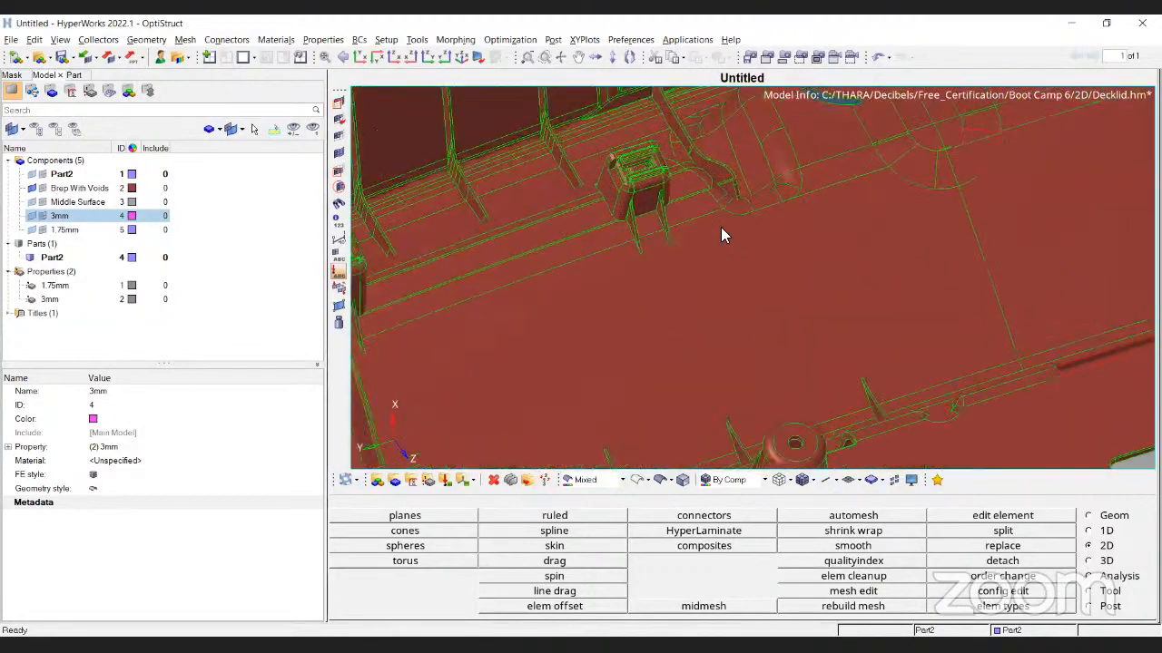
pyautogui.keyDown('ctrl'); pyautogui.middleClick(936, 280); pyautogui.keyUp('ctrl')
pyautogui.keyDown('ctrl'); pyautogui.moveTo(935, 281); pyautogui.dragTo(859, 195); pyautogui.keyUp('ctrl')
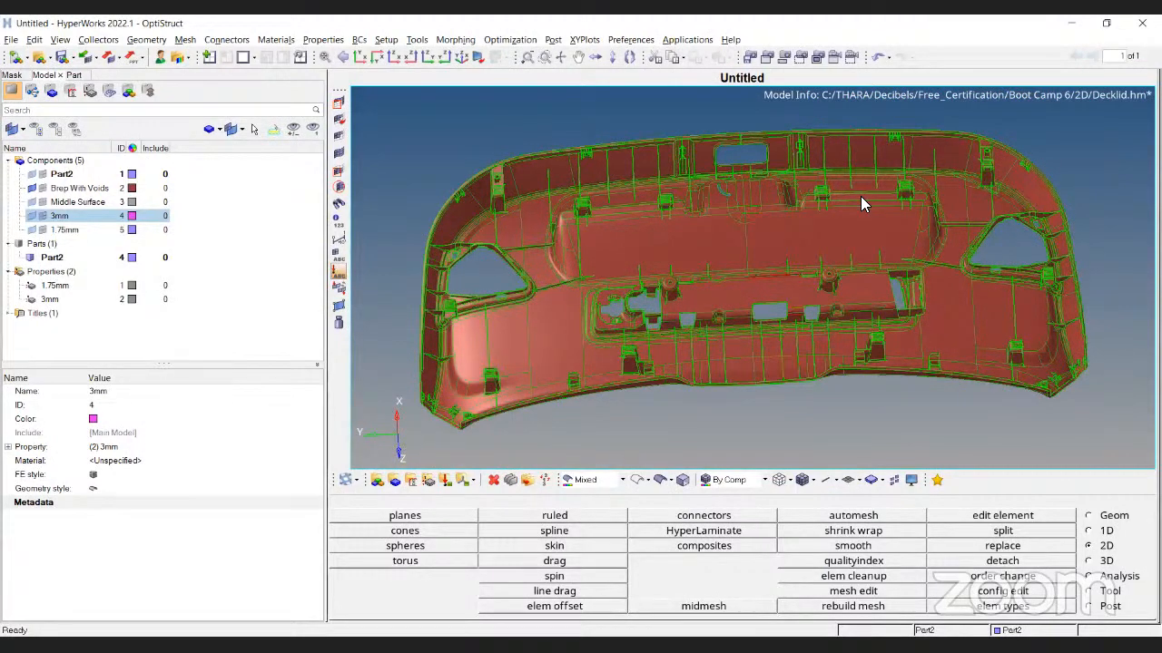
pyautogui.scroll(6, 747, 227)
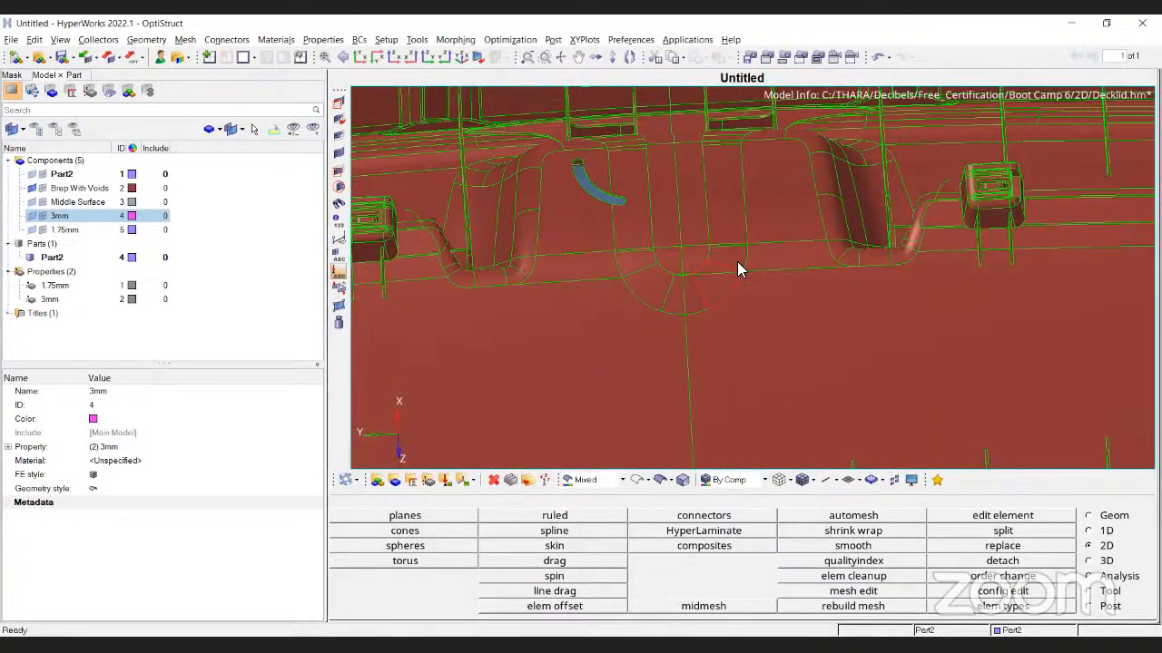
pyautogui.scroll(-4, 737, 262)
pyautogui.keyDown('ctrl'); pyautogui.moveTo(737, 262); pyautogui.dragTo(939, 295); pyautogui.keyUp('ctrl')
pyautogui.scroll(8, 709, 309)
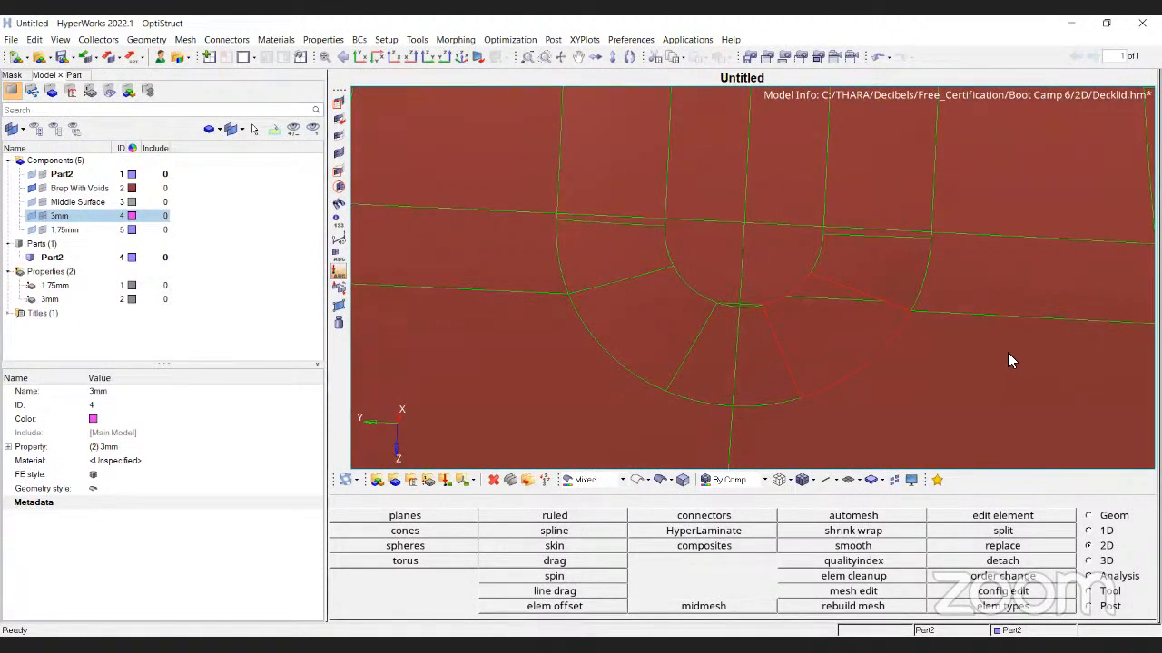
pyautogui.click(1089, 515)
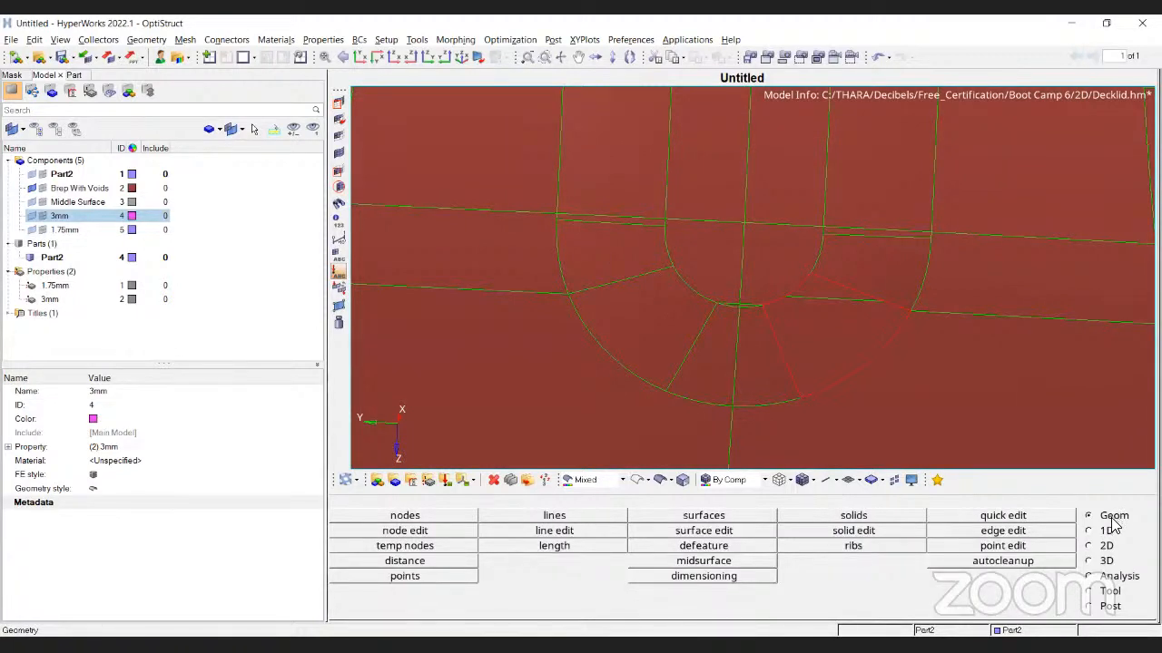
# Open quick edit and choose the toggle edge line(s) option
pyautogui.scroll(4, 841, 254)
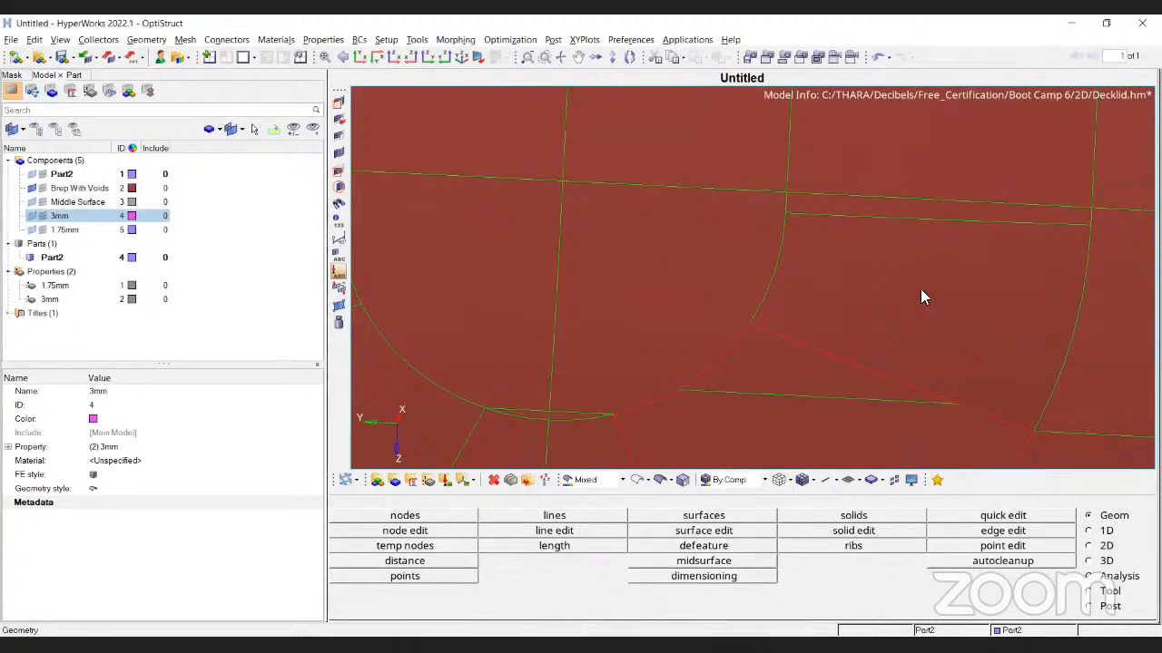
pyautogui.click(1004, 515)
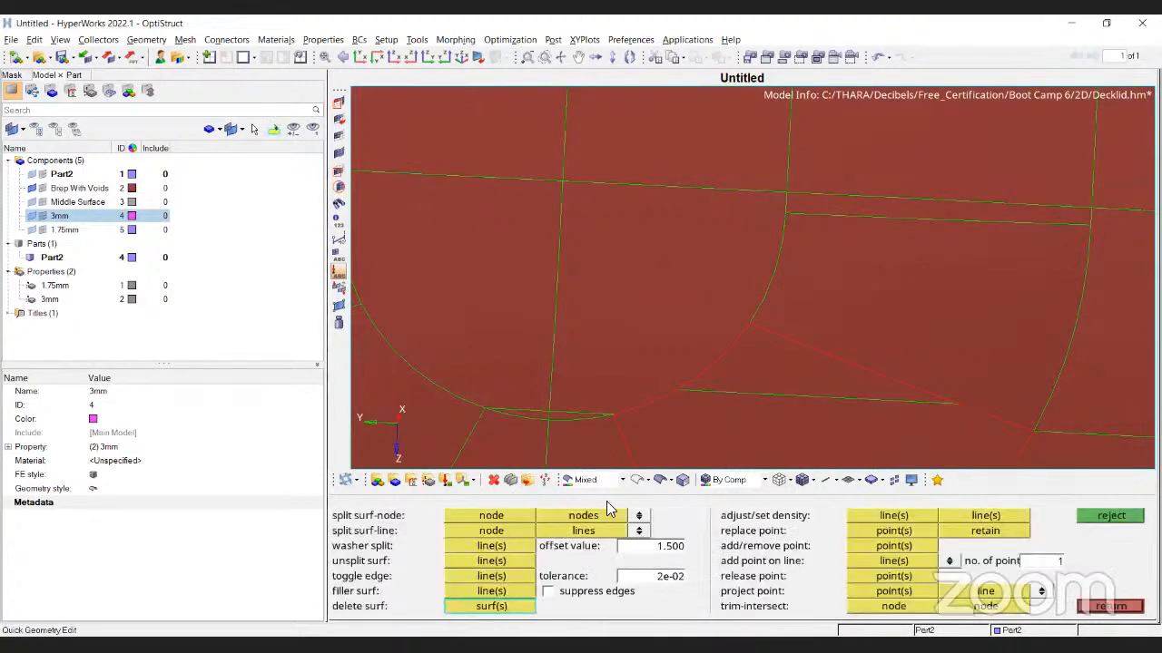
pyautogui.scroll(6, 811, 203)
pyautogui.scroll(-7, 728, 181)
pyautogui.scroll(3, 717, 246)
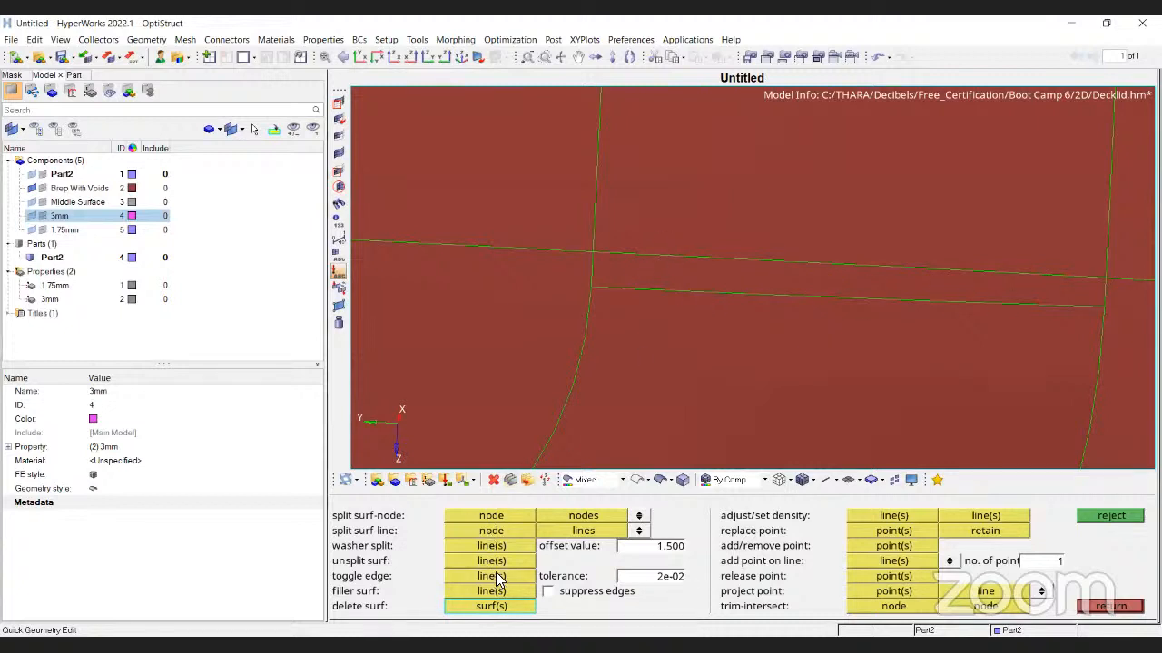
pyautogui.press('Escape')
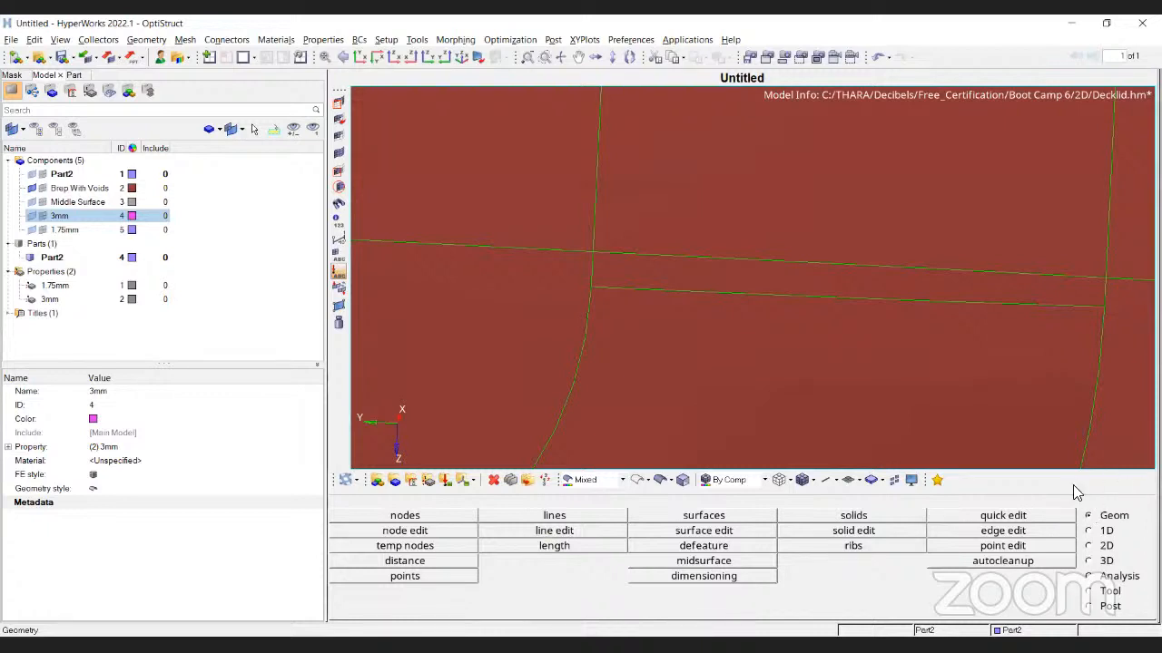
pyautogui.click(1032, 516)
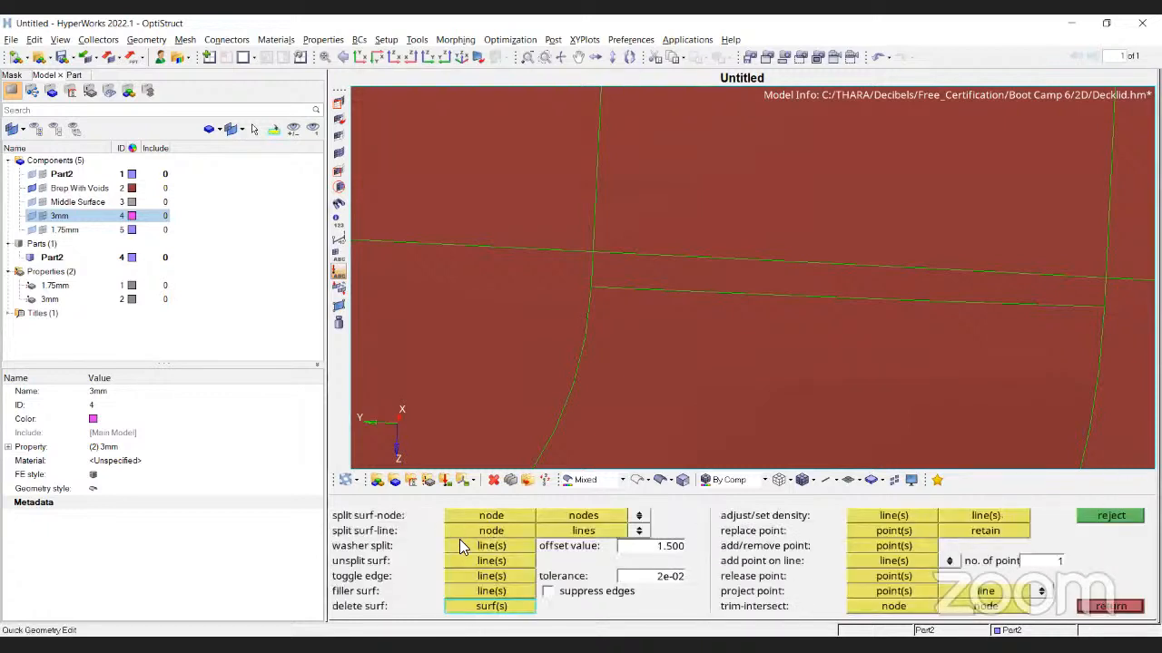
pyautogui.click(478, 576)
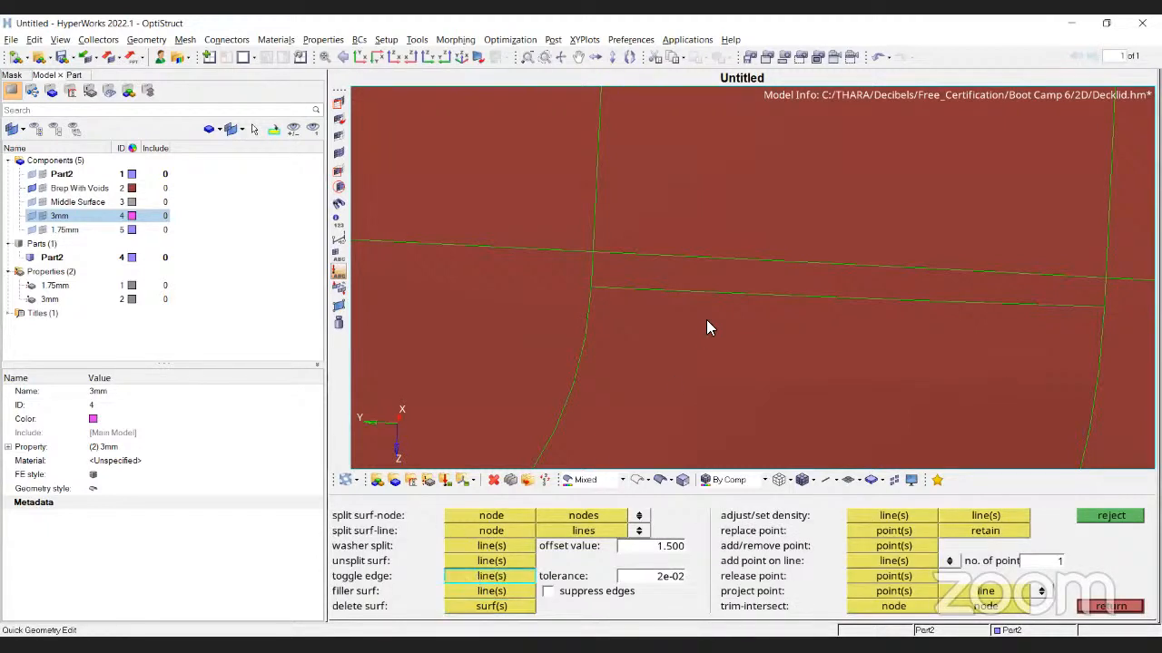
# Suppress the shared green edge between the two flat surfaces, restore it, then suppress it again
pyautogui.click(715, 294)
pyautogui.scroll(3, 630, 318)
pyautogui.scroll(1, 630, 323)
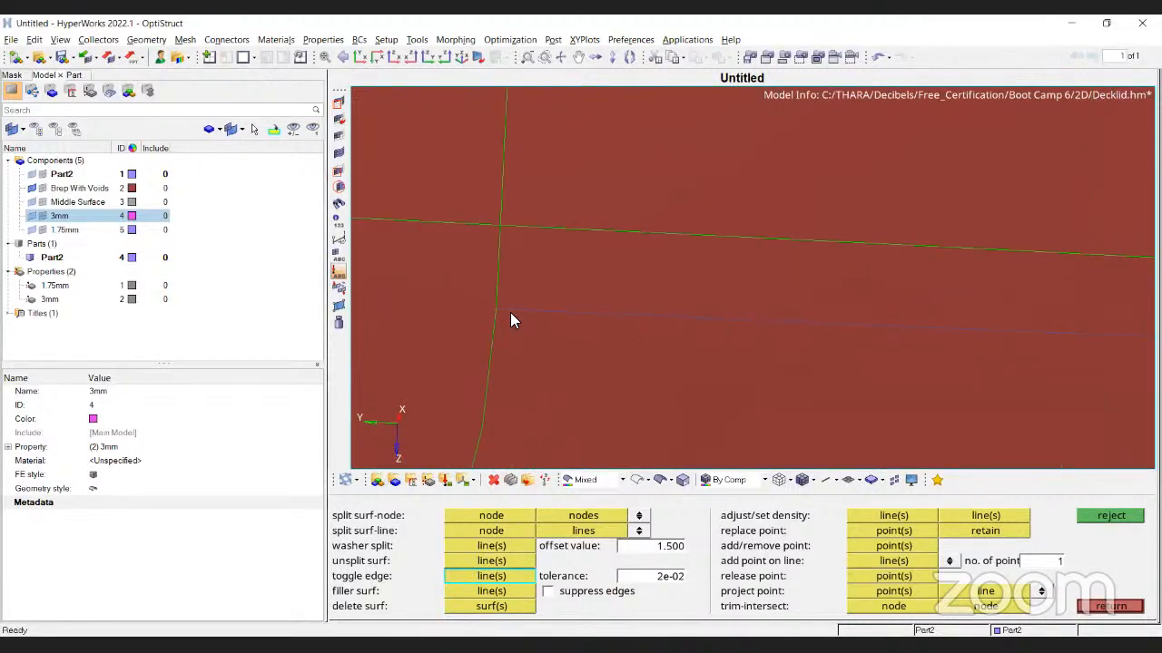
pyautogui.click(637, 319)
pyautogui.click(639, 318)
pyautogui.scroll(-2, 671, 309)
pyautogui.scroll(6, 561, 315)
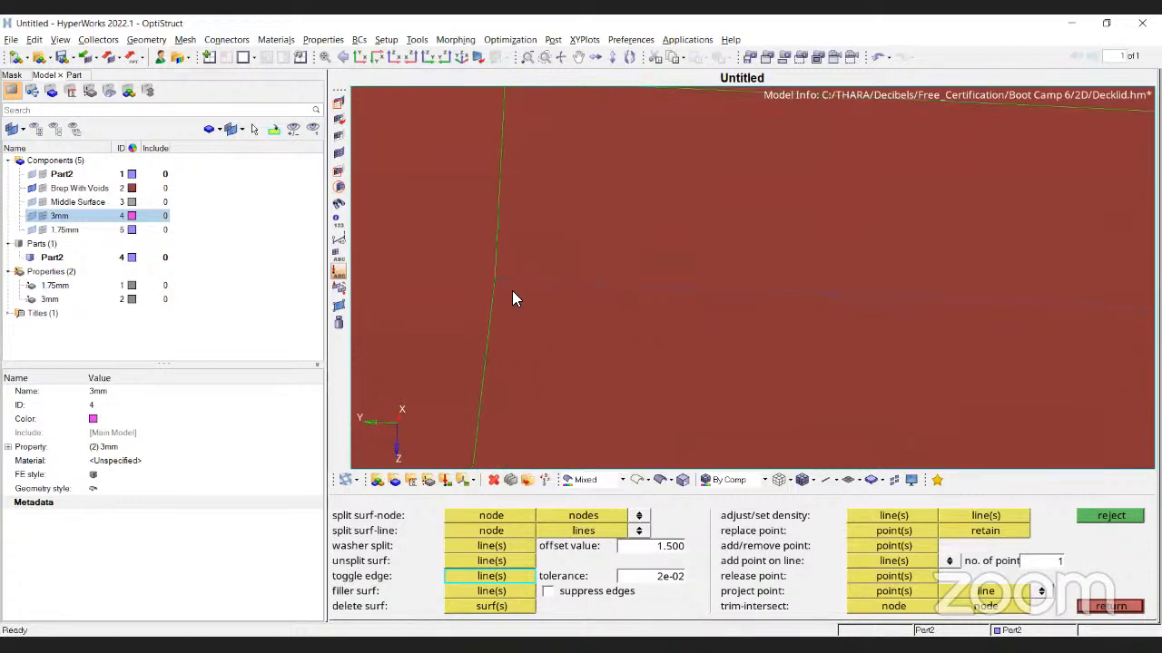
pyautogui.scroll(-2, 656, 282)
pyautogui.scroll(3, 654, 299)
pyautogui.scroll(-2, 669, 296)
pyautogui.scroll(-2, 683, 295)
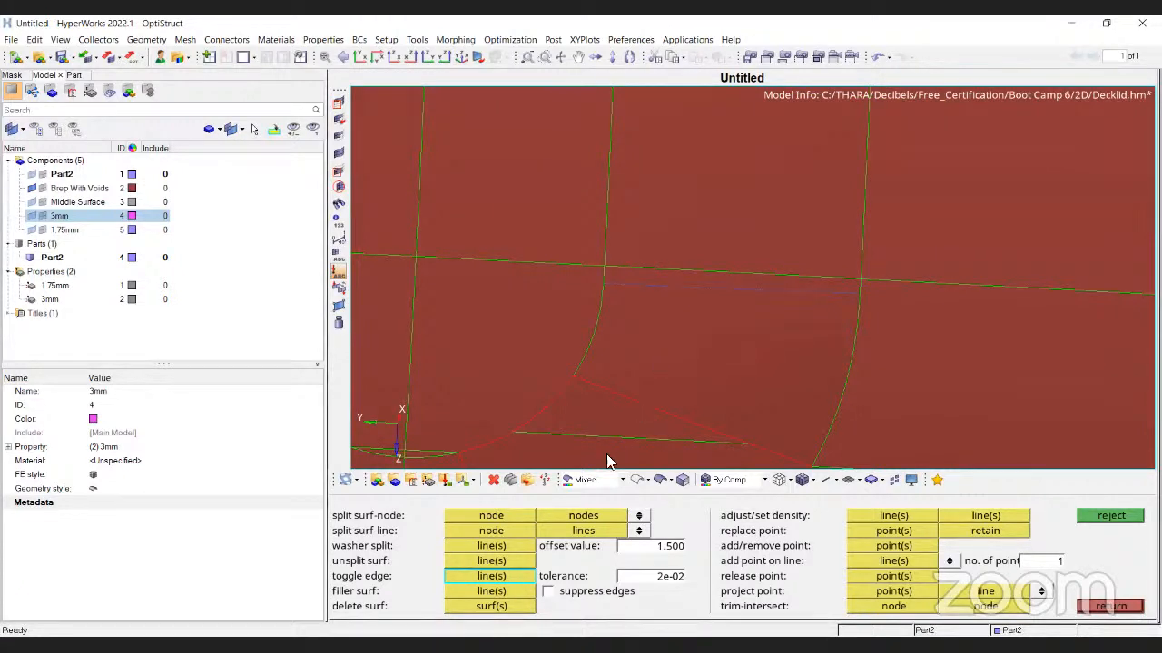
# Split the flat surface with a line from a node to the edge, then suppress that line
pyautogui.click(465, 530)
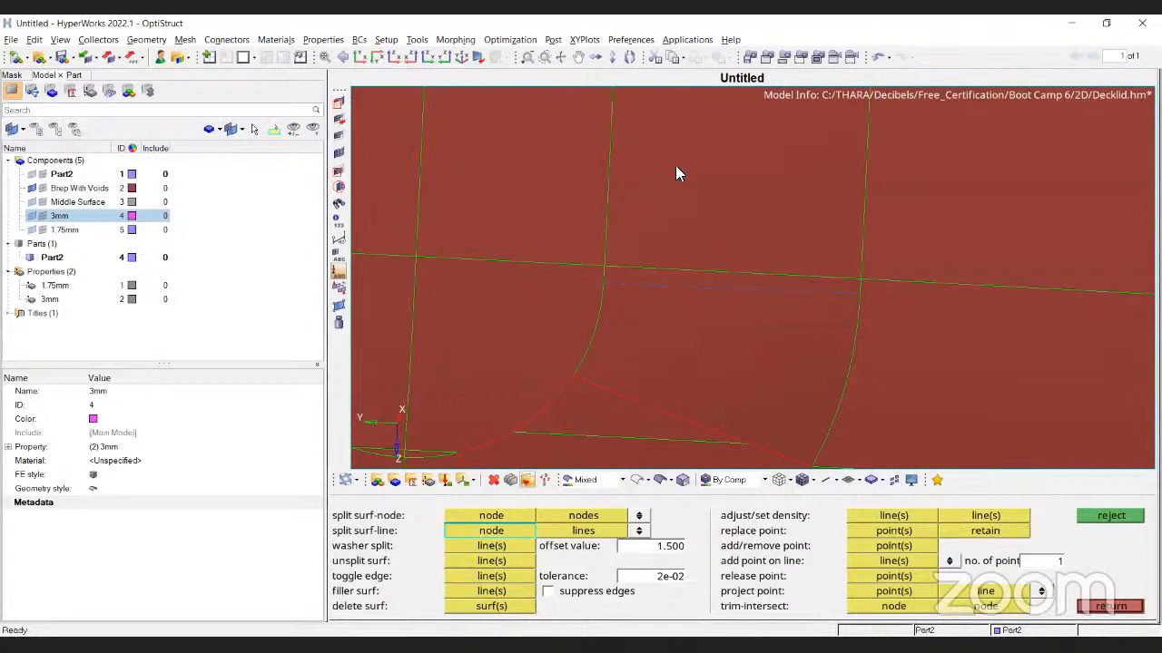
pyautogui.click(606, 221)
pyautogui.click(857, 227)
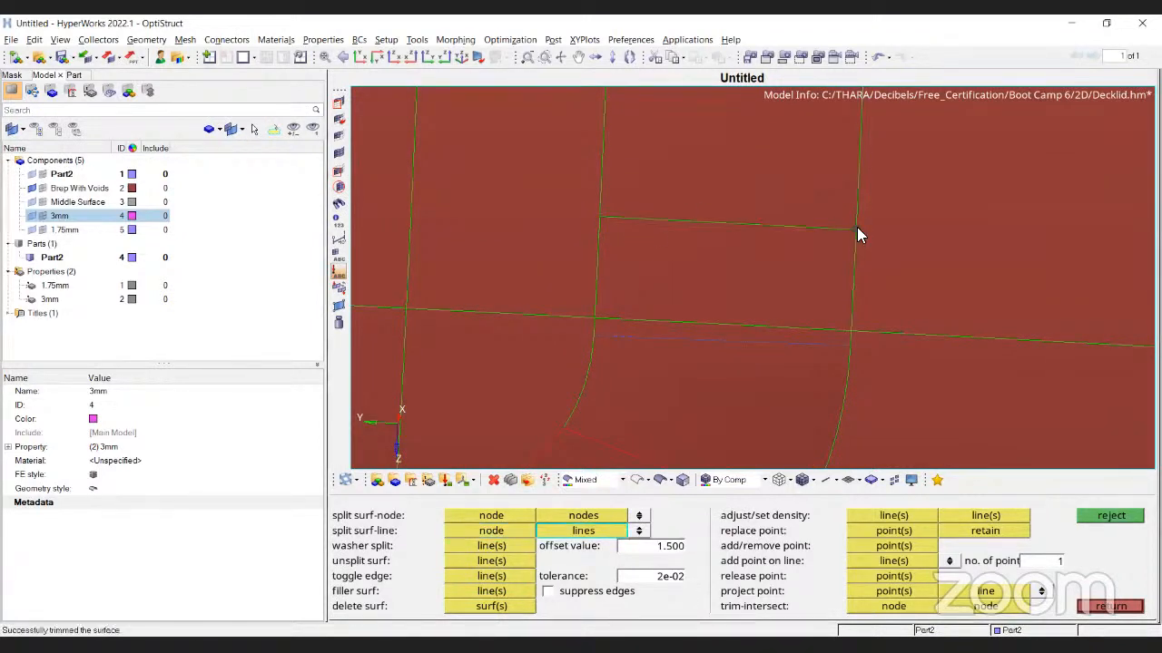
pyautogui.click(510, 576)
pyautogui.click(666, 222)
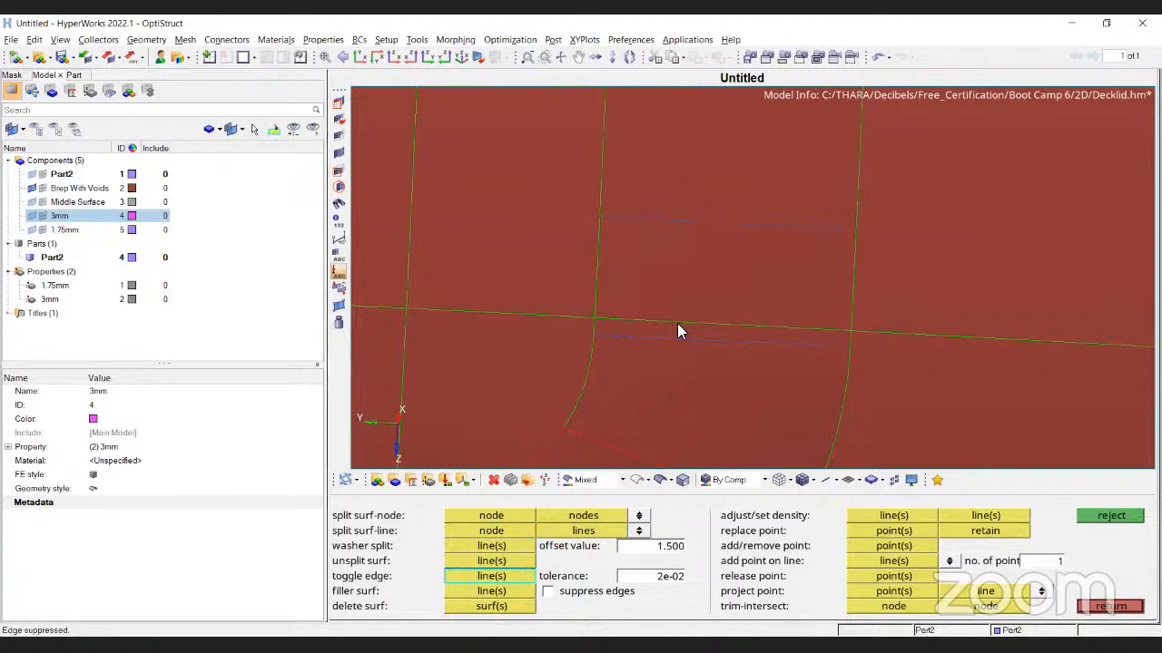
# Unsplit the surfaces by removing the split line, merging them back together
pyautogui.click(491, 560)
pyautogui.click(752, 226)
pyautogui.click(670, 222)
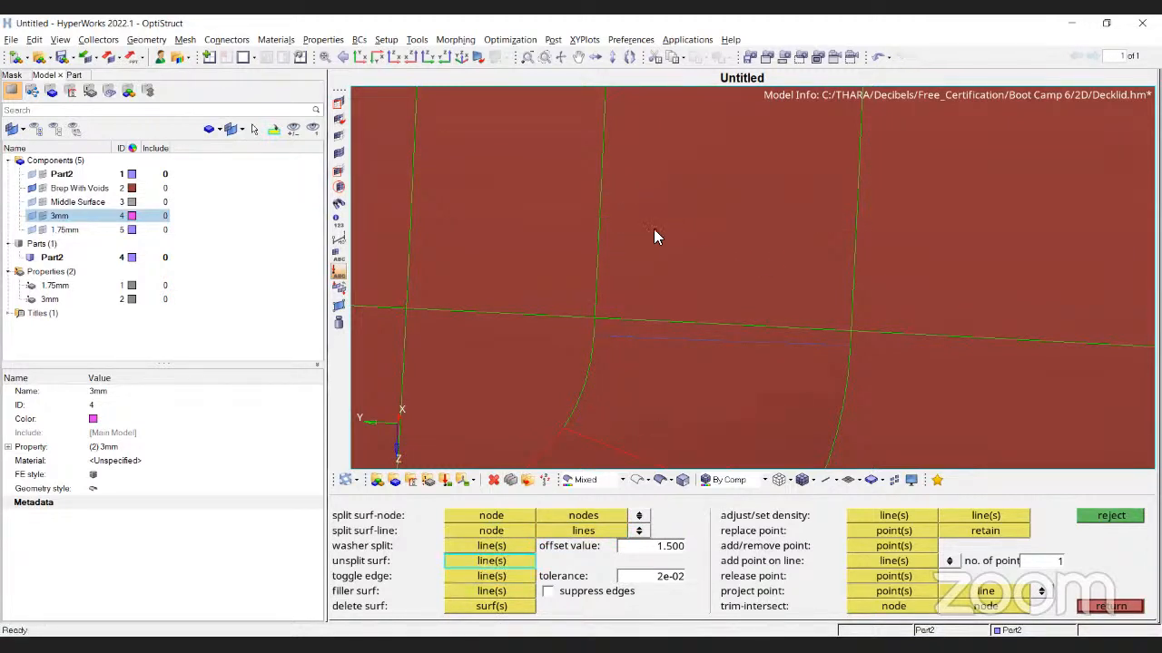
pyautogui.scroll(-5, 730, 301)
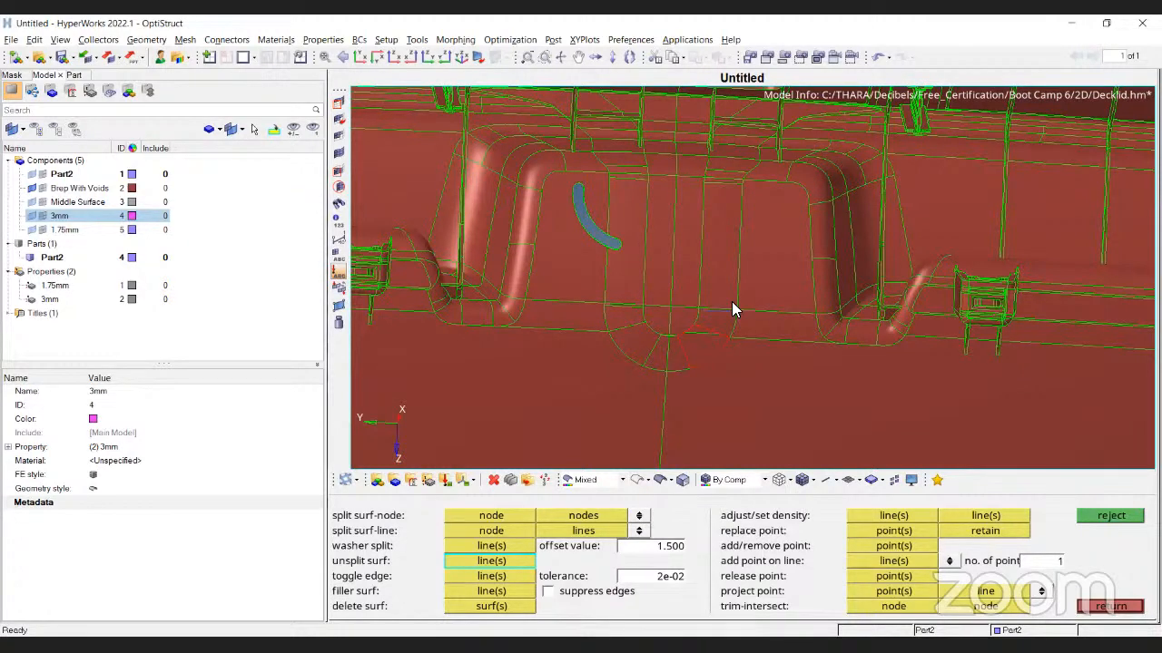
# Switch quick edit to toggling edges between surfaces and tilt the view toward the circular patch
pyautogui.scroll(5, 588, 339)
pyautogui.click(527, 579)
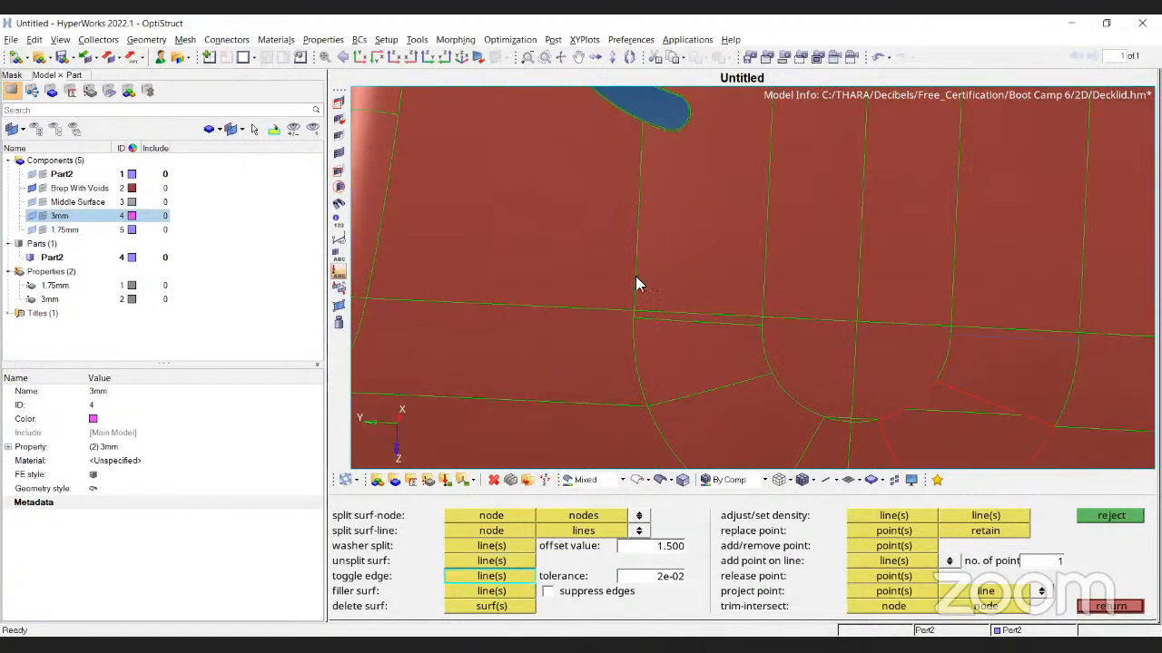
pyautogui.scroll(-3, 619, 240)
pyautogui.scroll(-2, 626, 243)
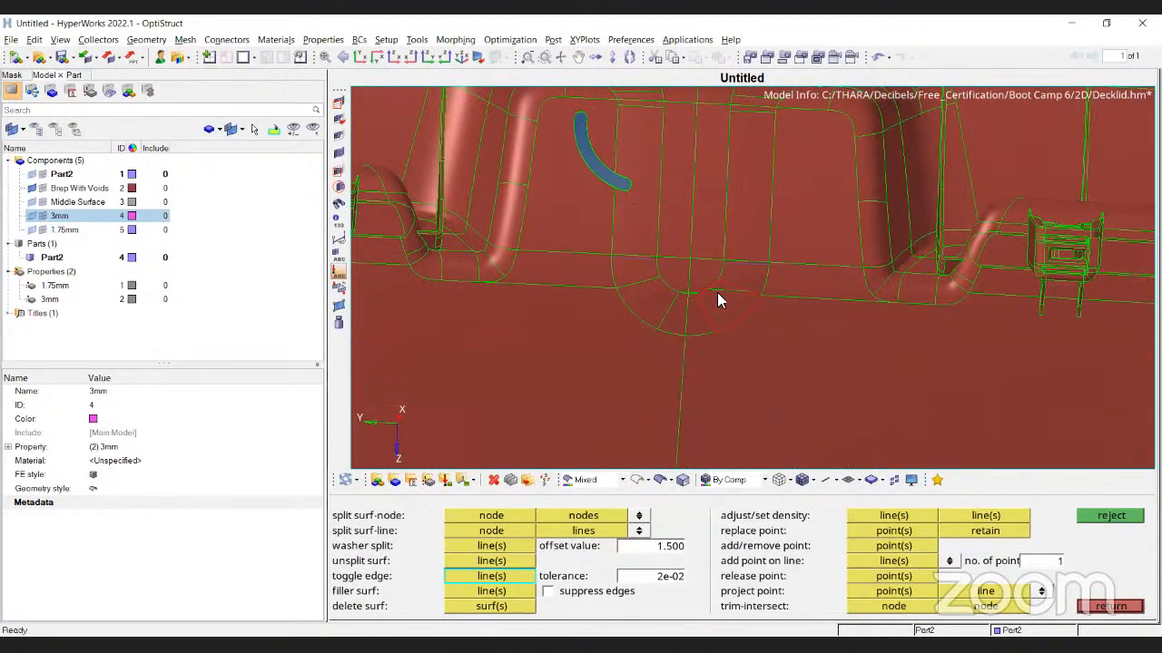
pyautogui.scroll(5, 717, 304)
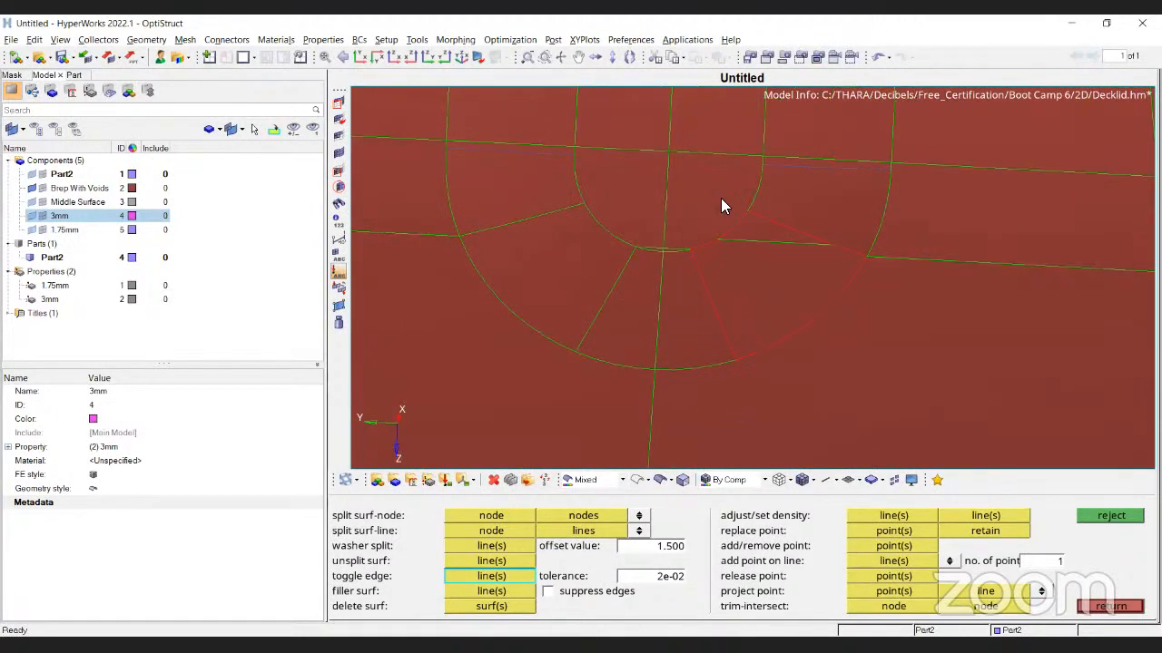
pyautogui.scroll(2, 581, 326)
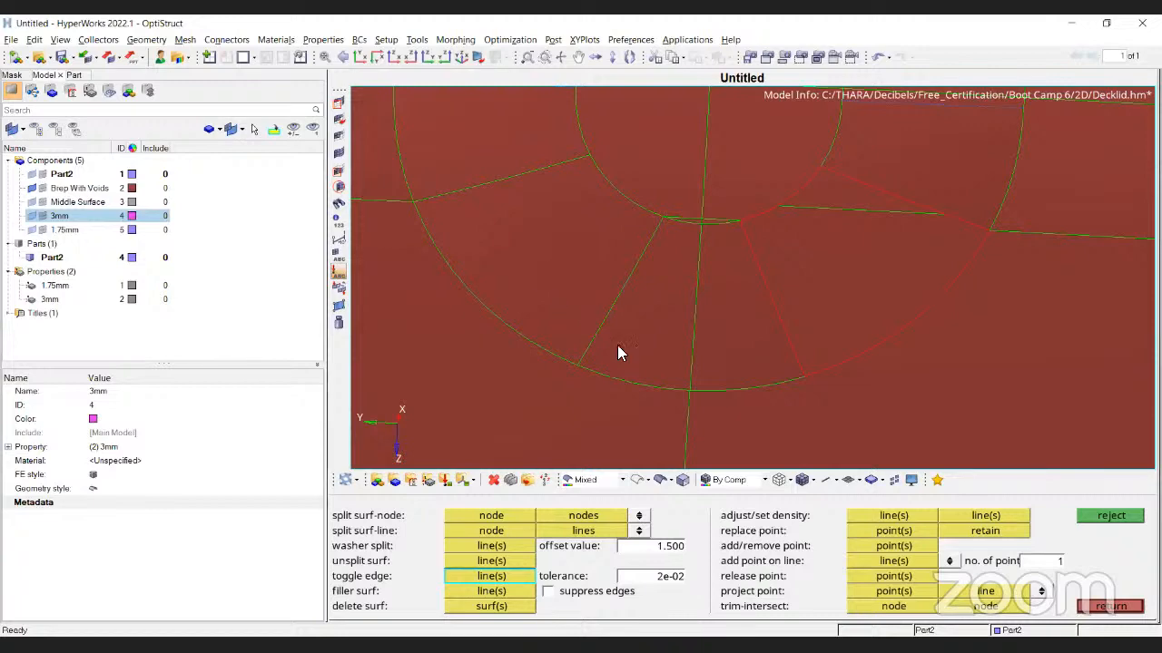
pyautogui.keyDown('ctrl'); pyautogui.moveTo(797, 335); pyautogui.dragTo(708, 257); pyautogui.keyUp('ctrl')
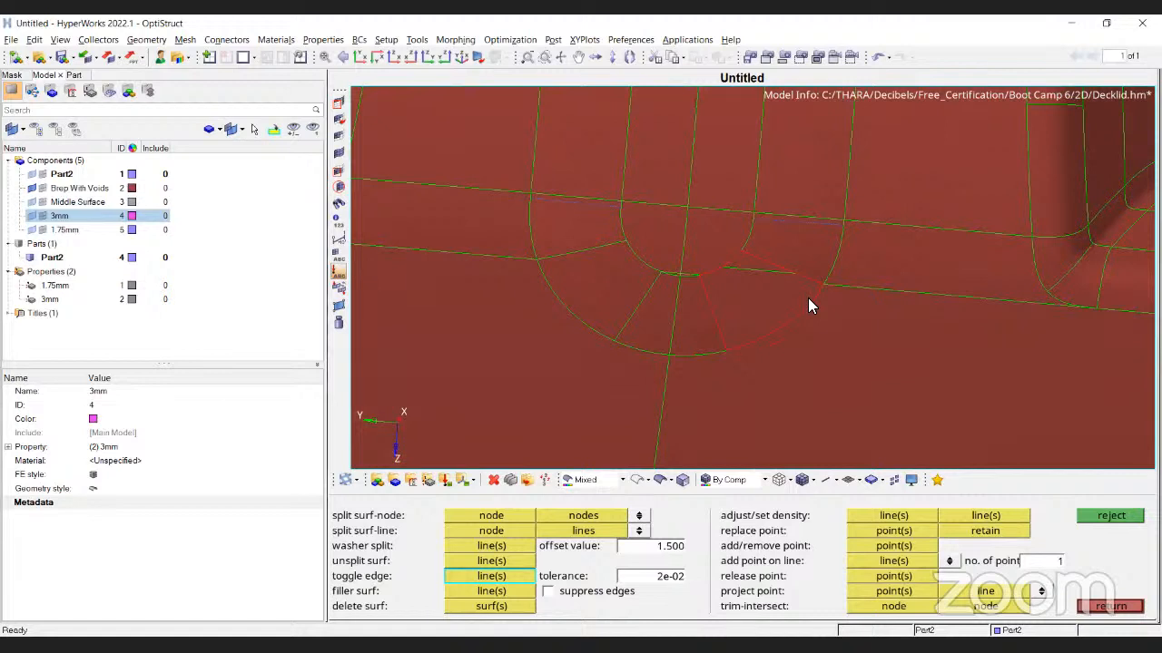
# Show the fixed points on the surfaces and centre the view on the small arc
pyautogui.click(341, 308)
pyautogui.keyDown('ctrl'); pyautogui.scroll(-8, 752, 288); pyautogui.keyUp('ctrl')
pyautogui.keyDown('ctrl'); pyautogui.scroll(-6, 752, 288); pyautogui.keyUp('ctrl')
pyautogui.keyDown('ctrl'); pyautogui.moveTo(752, 289); pyautogui.dragTo(712, 223); pyautogui.keyUp('ctrl')
pyautogui.keyDown('ctrl'); pyautogui.scroll(8, 712, 224); pyautogui.keyUp('ctrl')
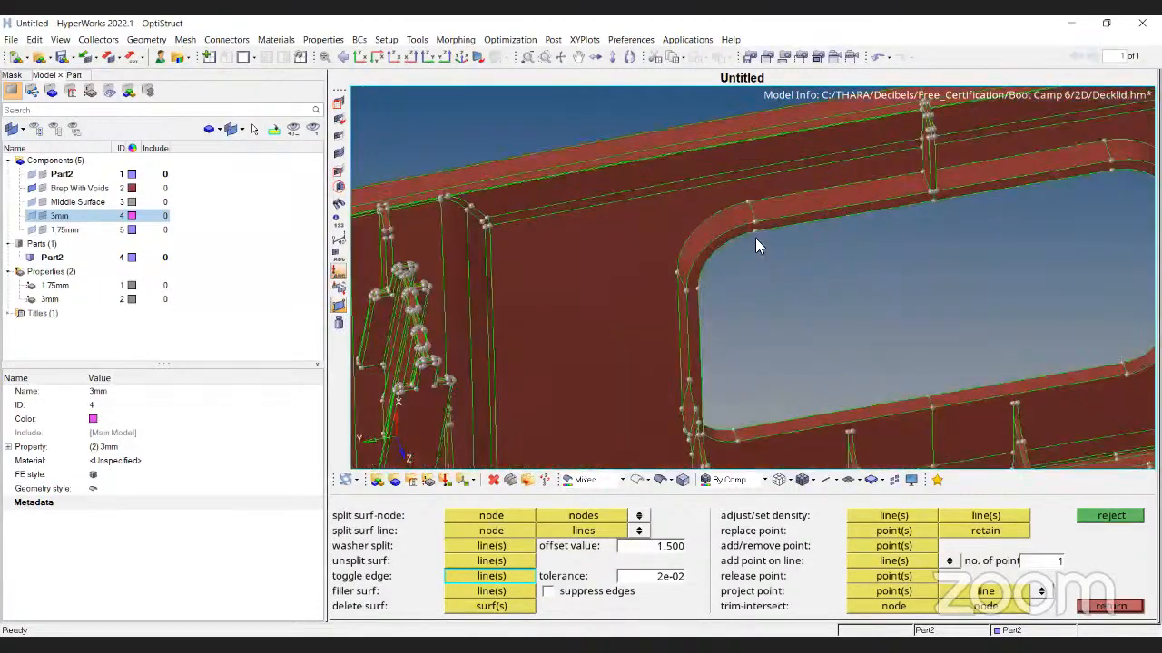
pyautogui.keyDown('ctrl'); pyautogui.scroll(-8, 652, 225); pyautogui.keyUp('ctrl')
pyautogui.keyDown('ctrl'); pyautogui.moveTo(844, 270); pyautogui.dragTo(786, 365); pyautogui.keyUp('ctrl')
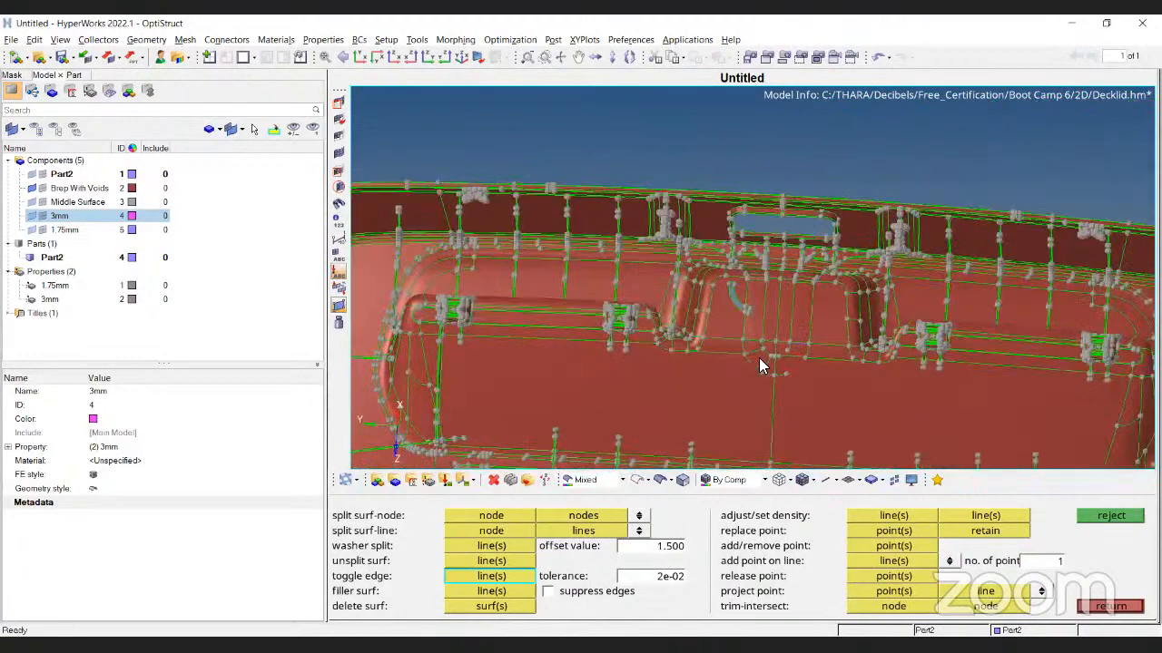
pyautogui.keyDown('ctrl'); pyautogui.scroll(7, 786, 365); pyautogui.keyUp('ctrl')
pyautogui.keyDown('ctrl'); pyautogui.scroll(-4, 744, 340); pyautogui.keyUp('ctrl')
pyautogui.keyDown('ctrl'); pyautogui.moveTo(861, 327); pyautogui.dragTo(640, 238, button='right'); pyautogui.keyUp('ctrl')
pyautogui.keyDown('ctrl'); pyautogui.moveTo(641, 237); pyautogui.dragTo(621, 243); pyautogui.keyUp('ctrl')
pyautogui.keyDown('ctrl'); pyautogui.scroll(7, 481, 226); pyautogui.keyUp('ctrl')
pyautogui.keyDown('ctrl'); pyautogui.moveTo(481, 225); pyautogui.dragTo(561, 275, button='right'); pyautogui.keyUp('ctrl')
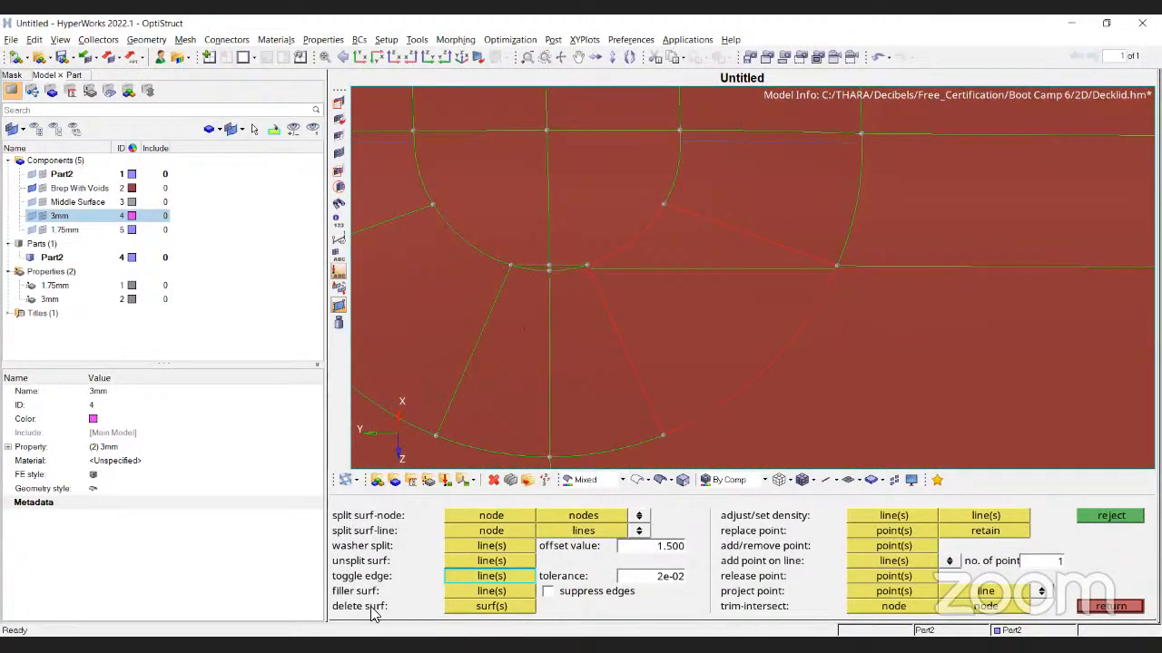
# Create a filler surface over the red free-edge region, redoing it after one undo
pyautogui.press('Escape')
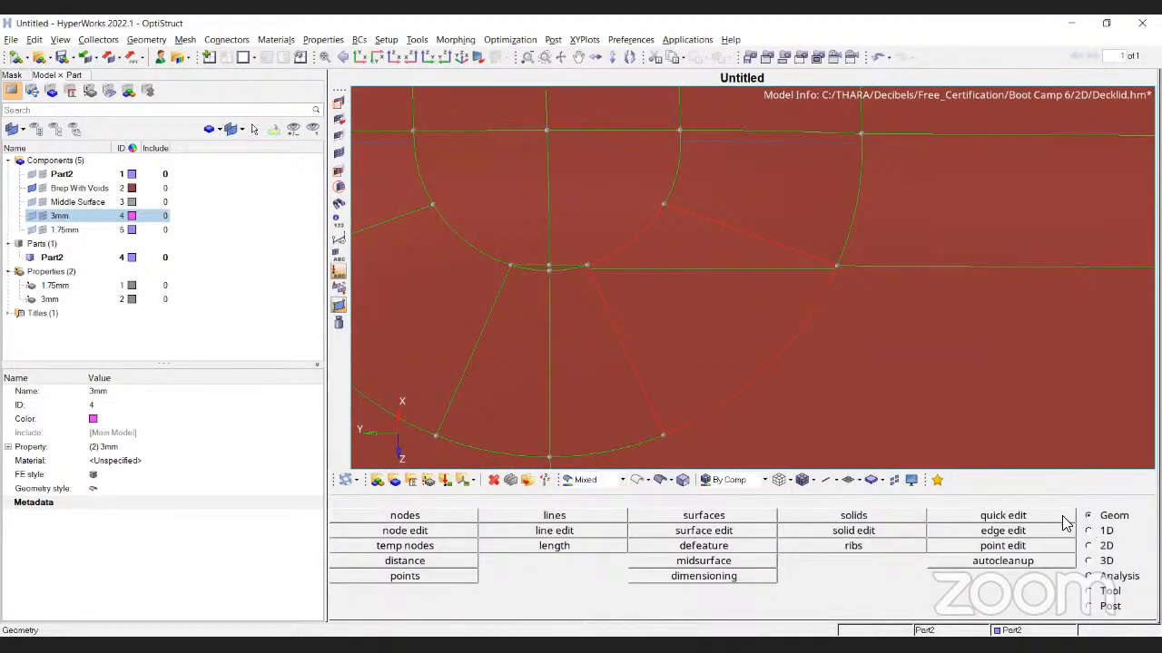
pyautogui.click(1003, 515)
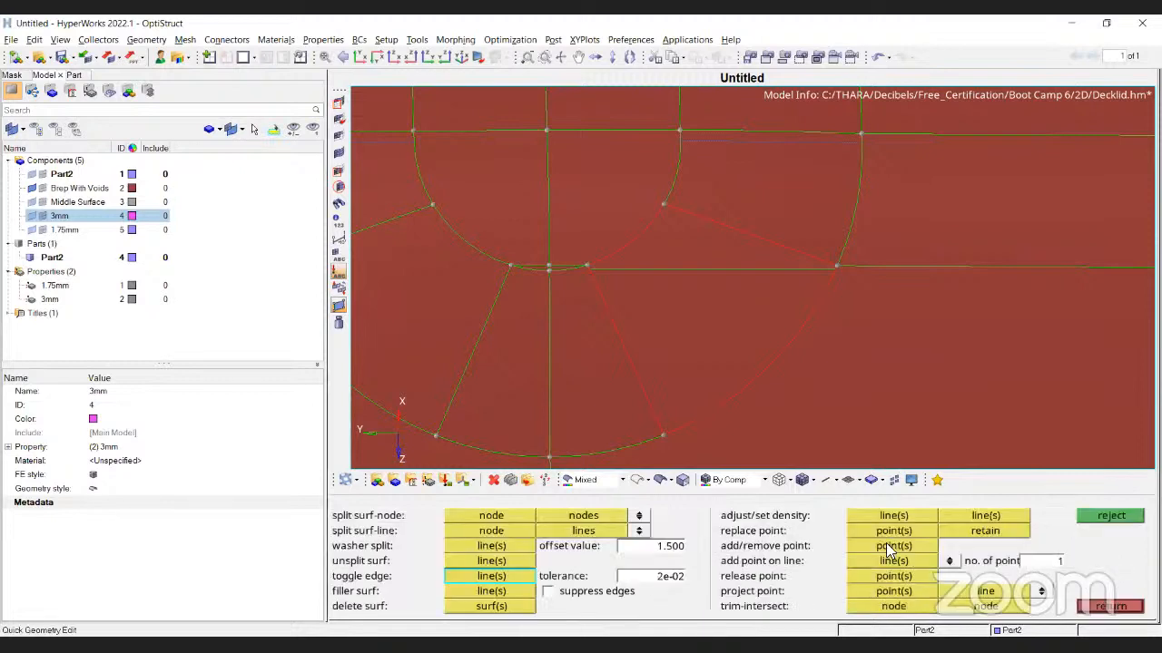
pyautogui.click(508, 591)
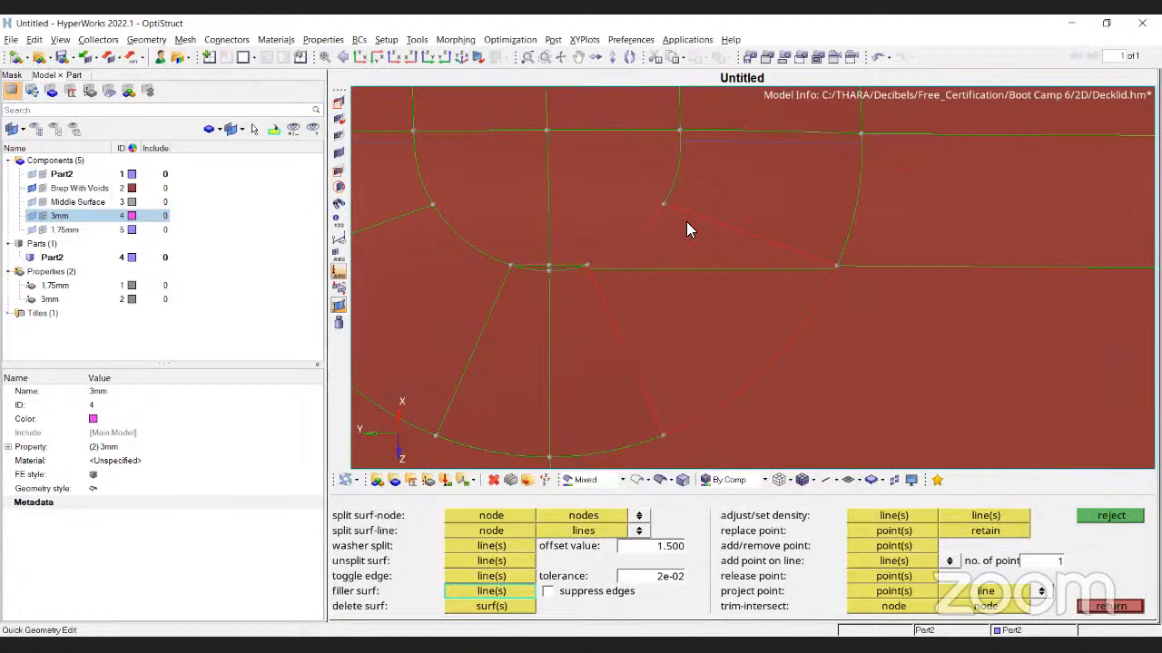
pyautogui.click(630, 368)
pyautogui.hotkey('ctrl', 'z')
pyautogui.click(617, 335)
pyautogui.scroll(-10, 635, 270)
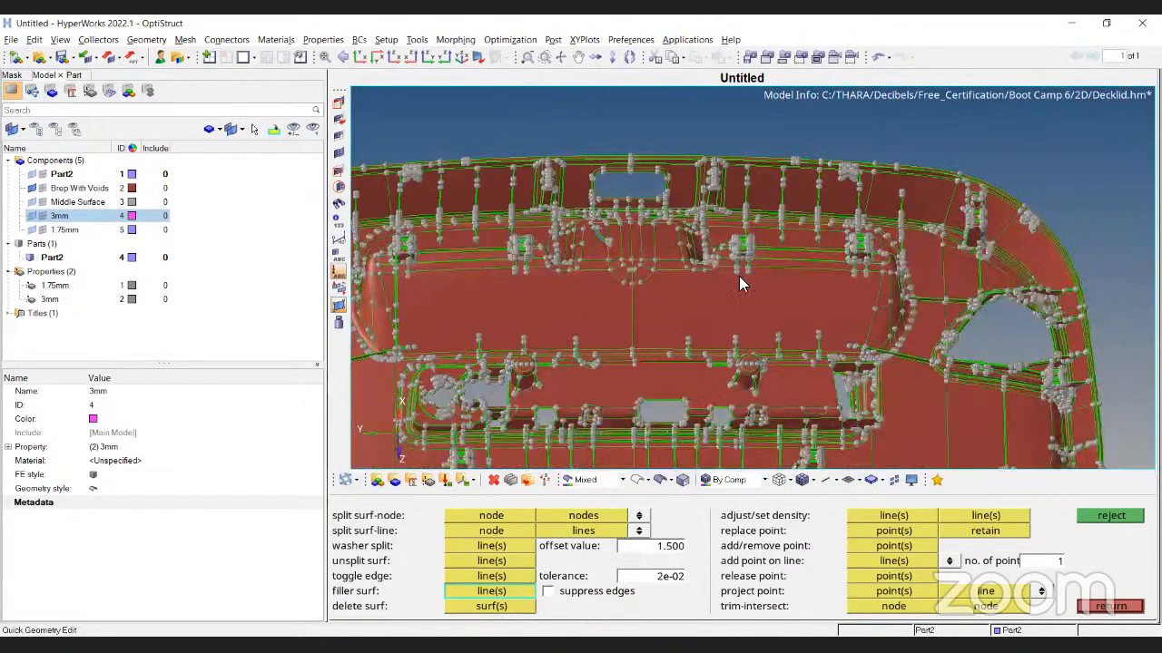
# Leave quick edit, hide the fixed points, and rotate the part to an oblique view
pyautogui.press('Escape')
pyautogui.click(340, 306)
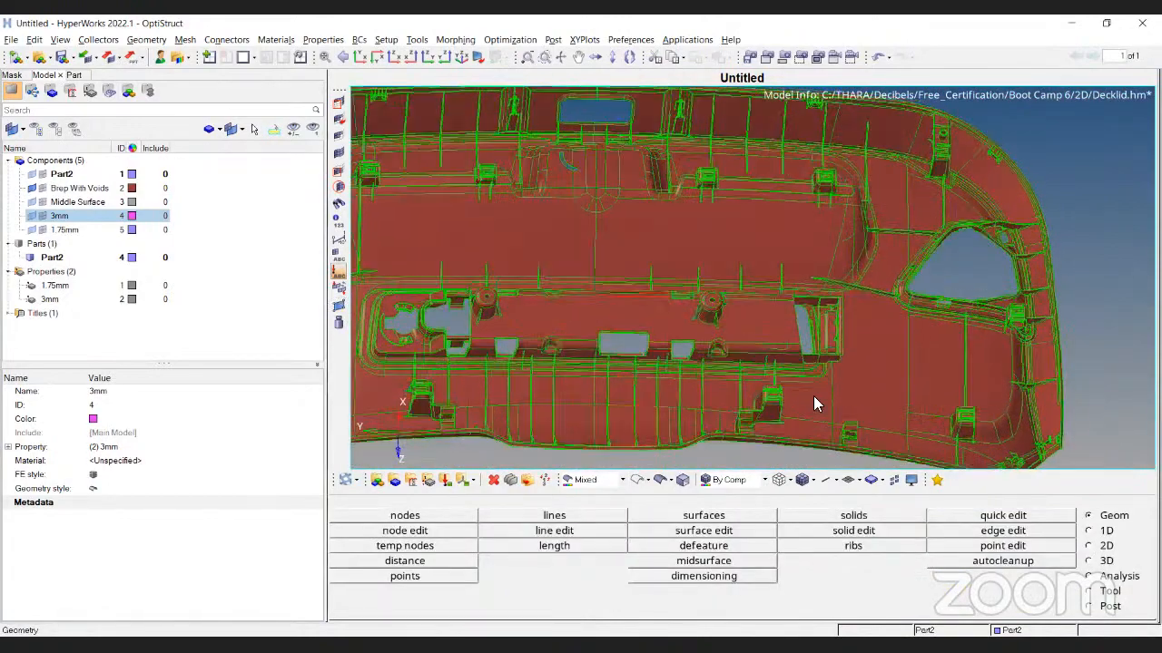
pyautogui.keyDown('ctrl'); pyautogui.scroll(4, 720, 248); pyautogui.keyUp('ctrl')
pyautogui.keyDown('ctrl'); pyautogui.moveTo(721, 254); pyautogui.dragTo(691, 478); pyautogui.keyUp('ctrl')
pyautogui.keyDown('ctrl'); pyautogui.scroll(4, 783, 258); pyautogui.keyUp('ctrl')
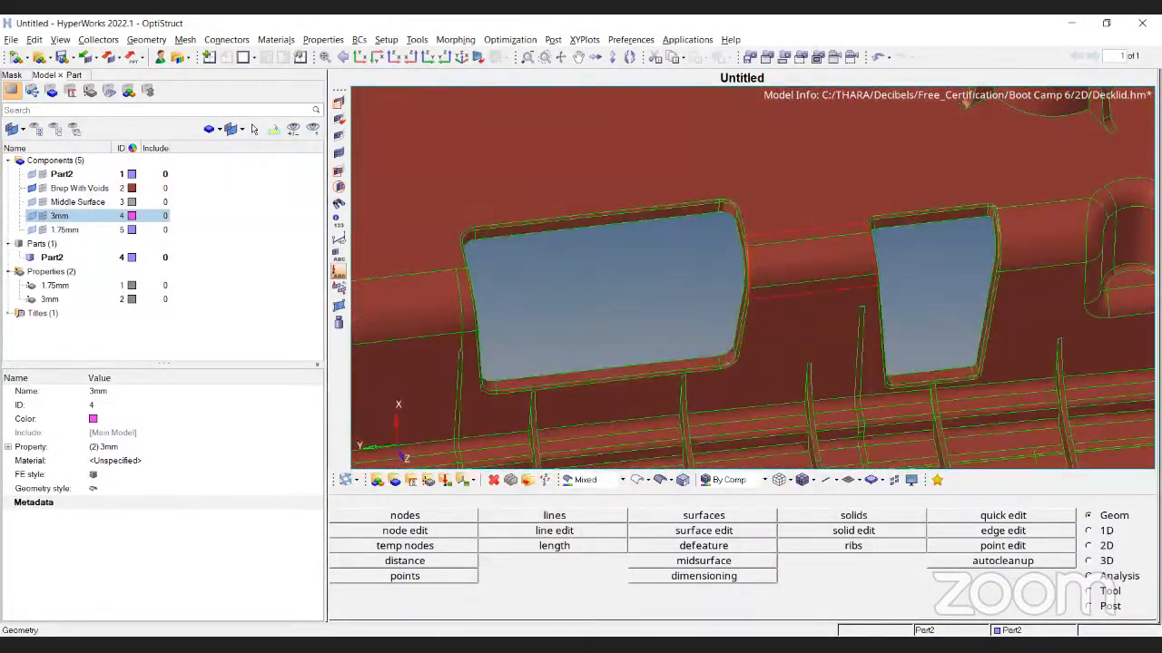
pyautogui.click(1089, 545)
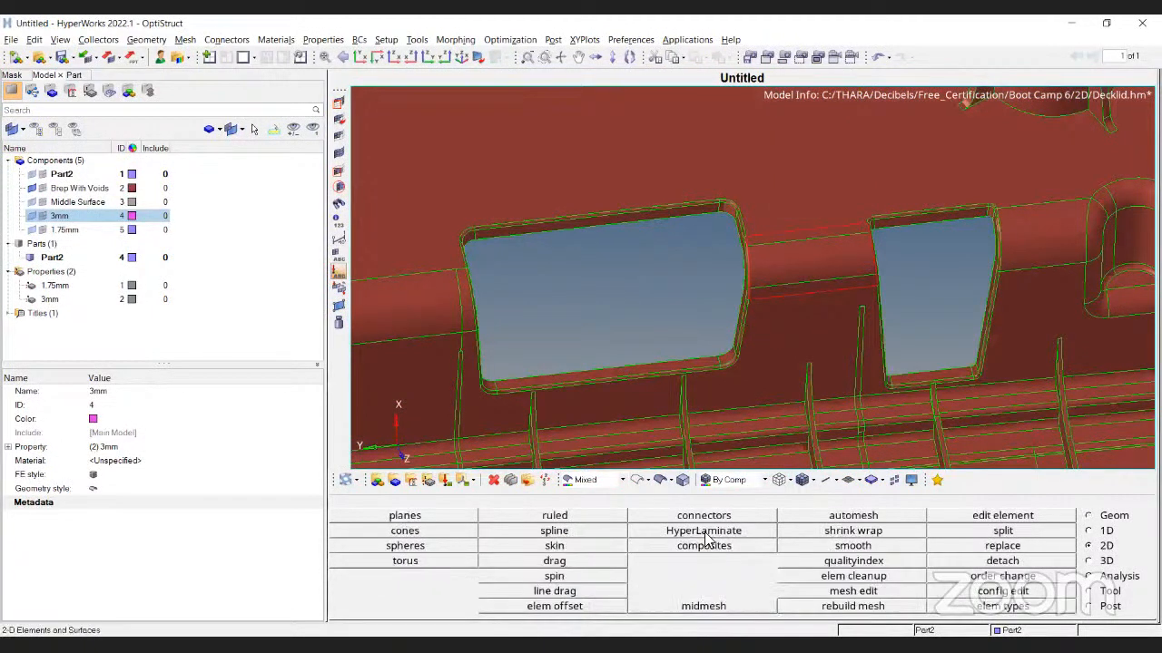
# Set up a surface-only ruled surface with line-list paths and pick the gap's first edge
pyautogui.click(554, 516)
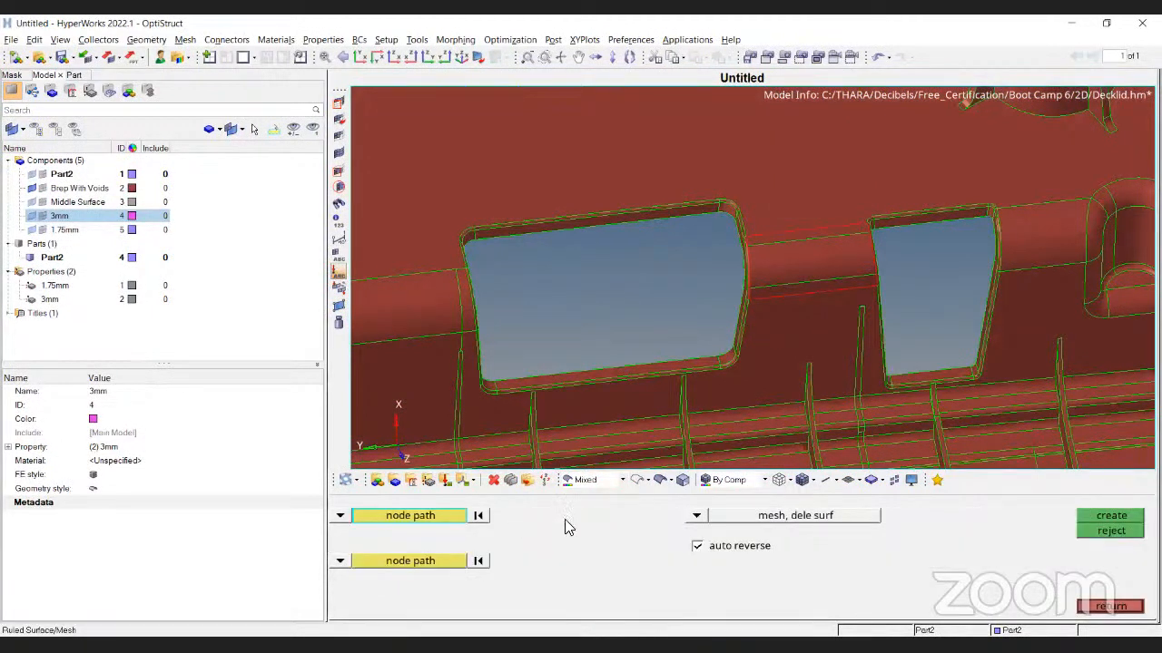
pyautogui.click(696, 515)
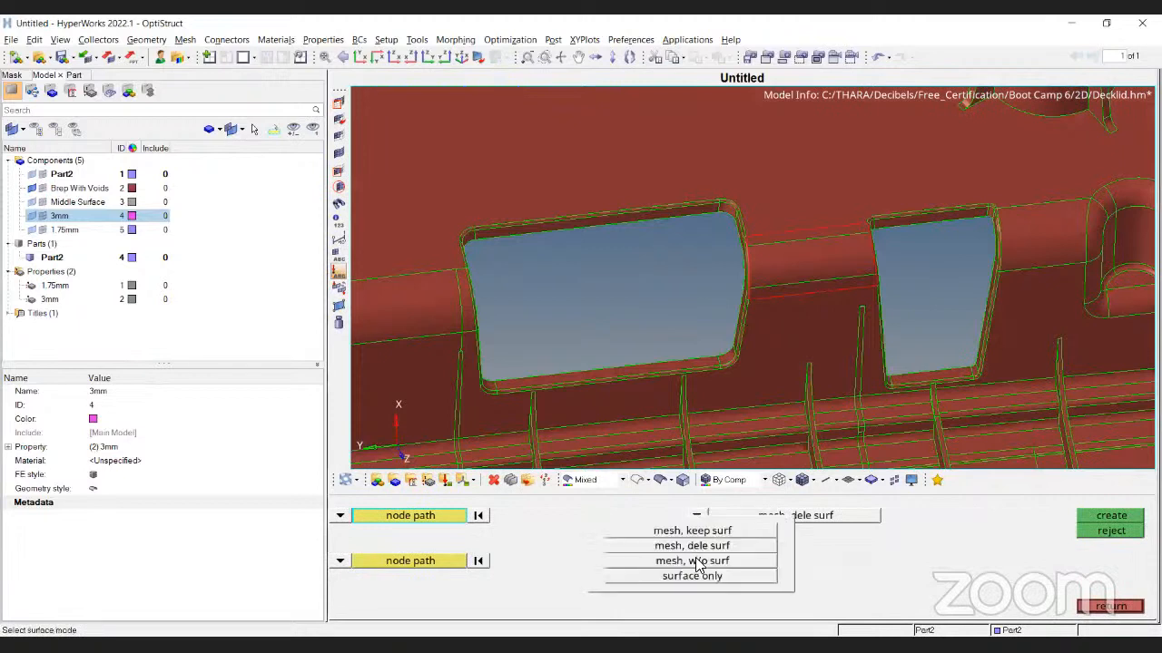
pyautogui.click(700, 586)
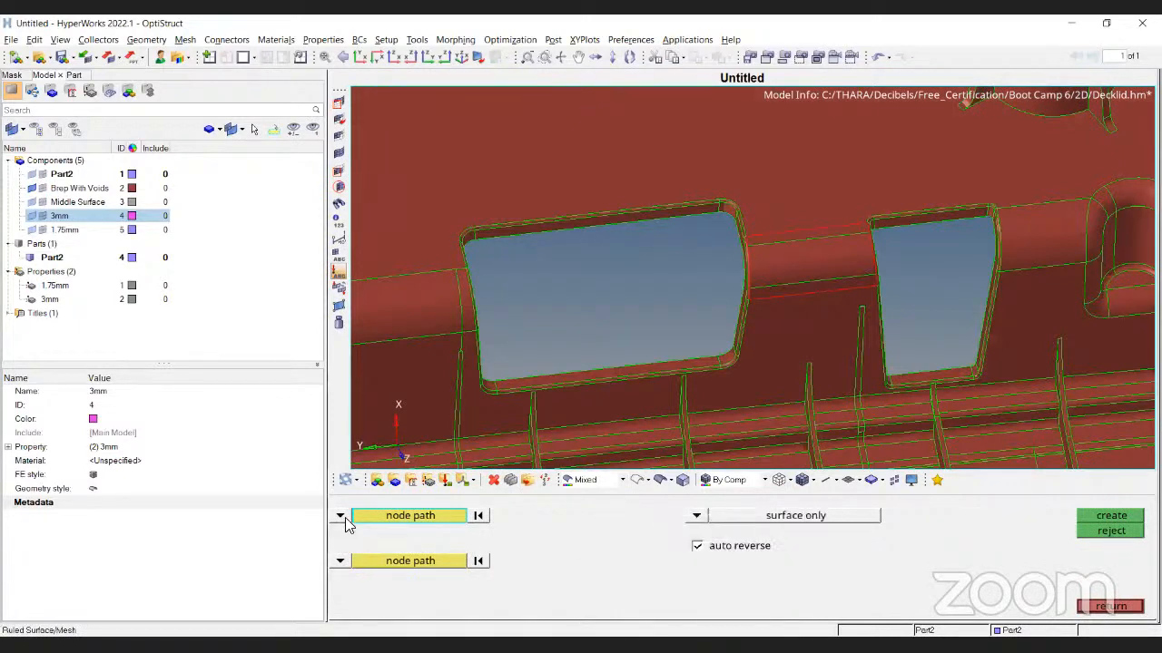
pyautogui.click(340, 515)
pyautogui.click(381, 545)
pyautogui.click(339, 561)
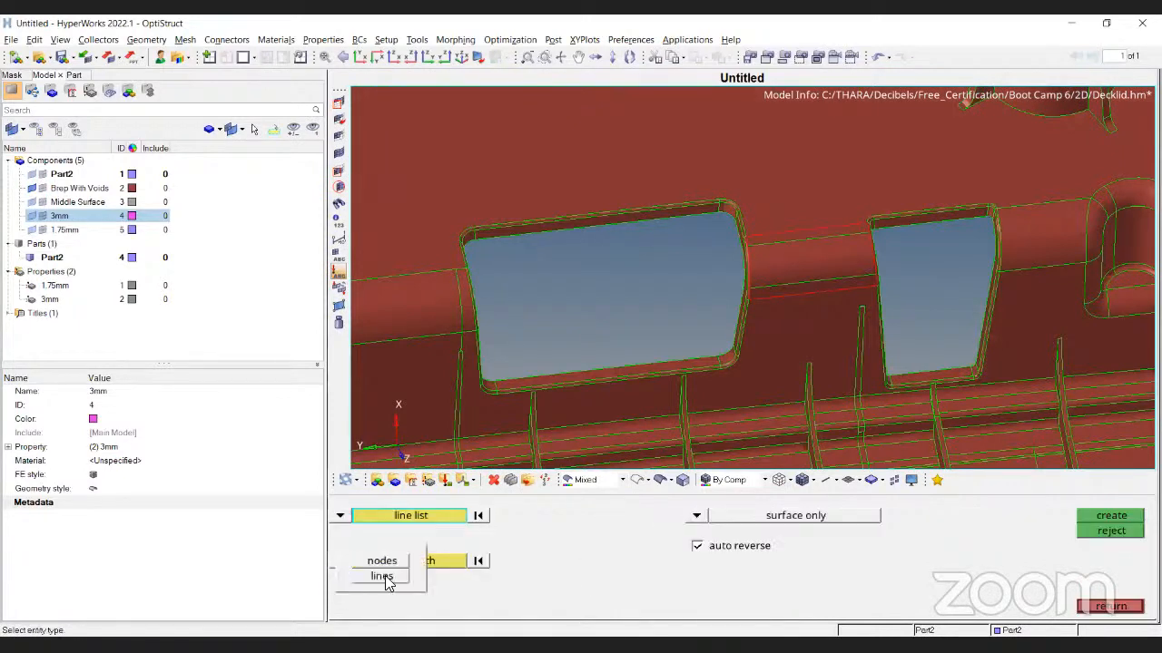
pyautogui.click(382, 576)
pyautogui.click(409, 526)
pyautogui.scroll(5, 809, 232)
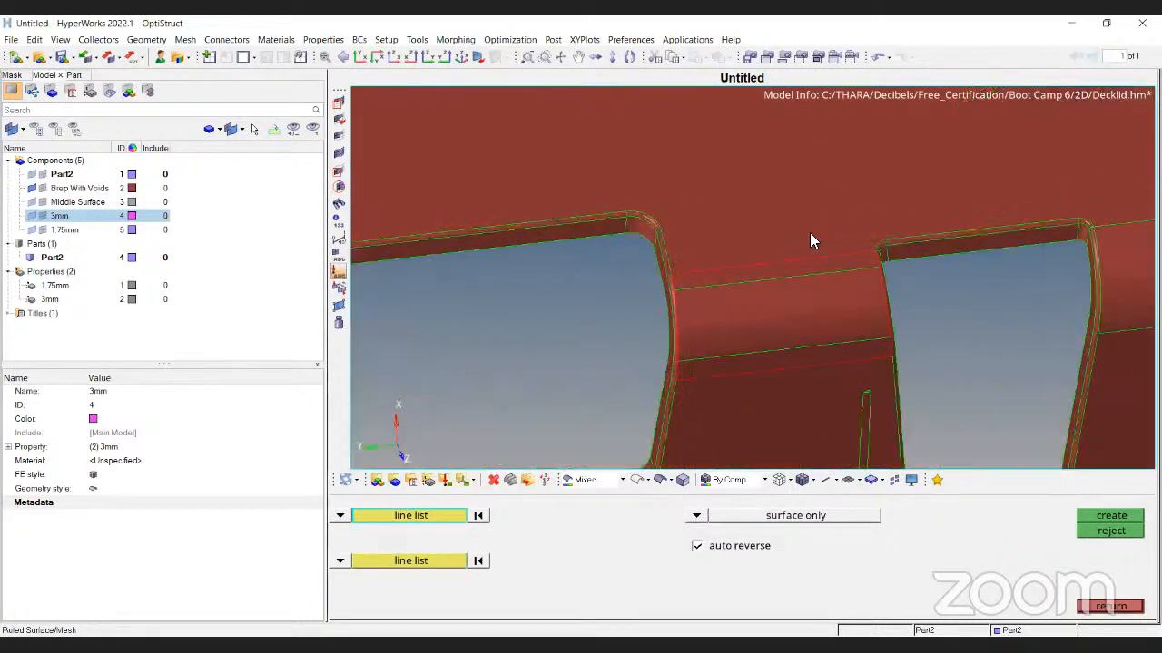
pyautogui.click(793, 306)
# Make Brep With Voids current, pick the gap's second edge, and create the ruled surface
pyautogui.click(442, 563)
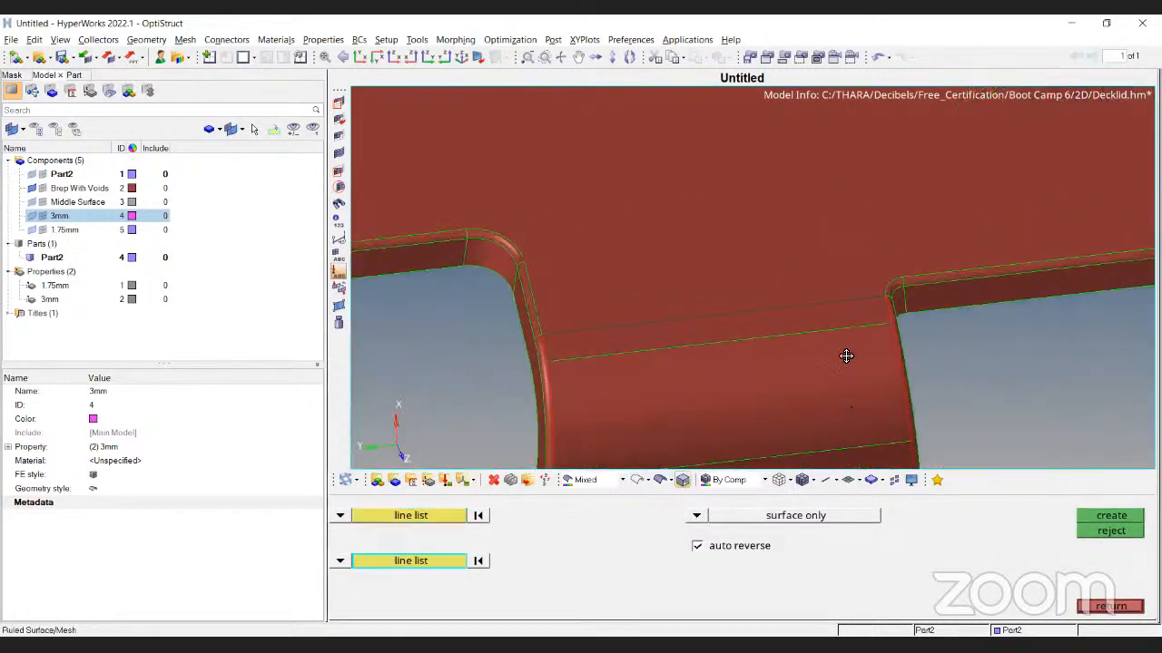
pyautogui.keyDown('ctrl'); pyautogui.moveTo(847, 393); pyautogui.dragTo(847, 284, button='right'); pyautogui.keyUp('ctrl')
pyautogui.click(1015, 630)
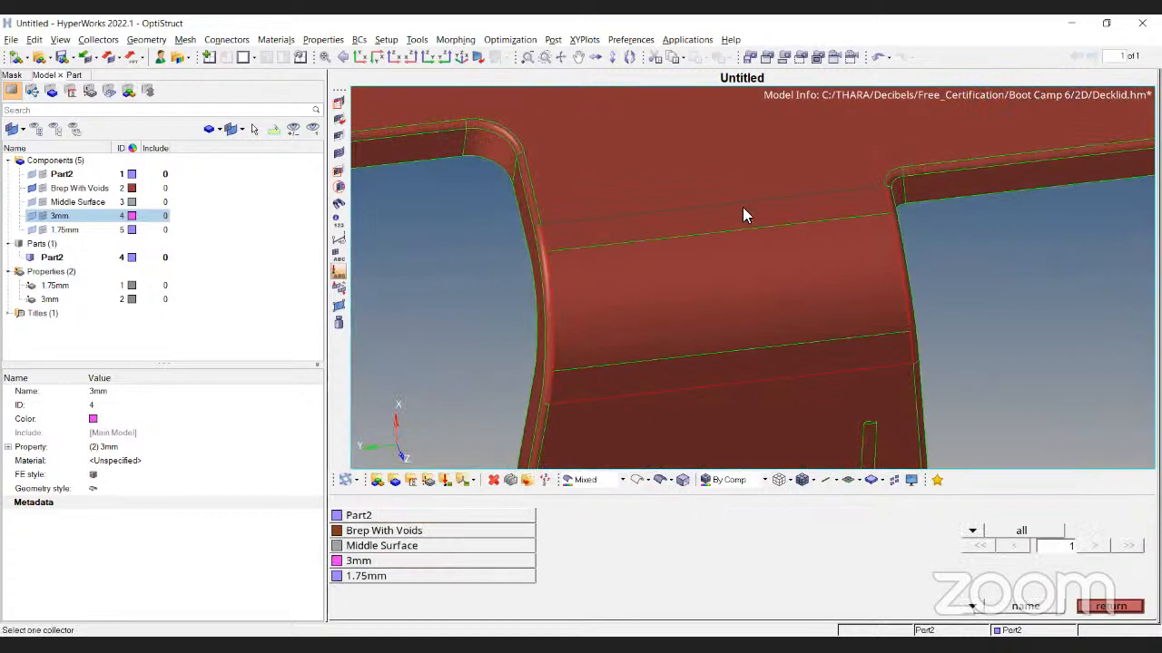
pyautogui.click(384, 530)
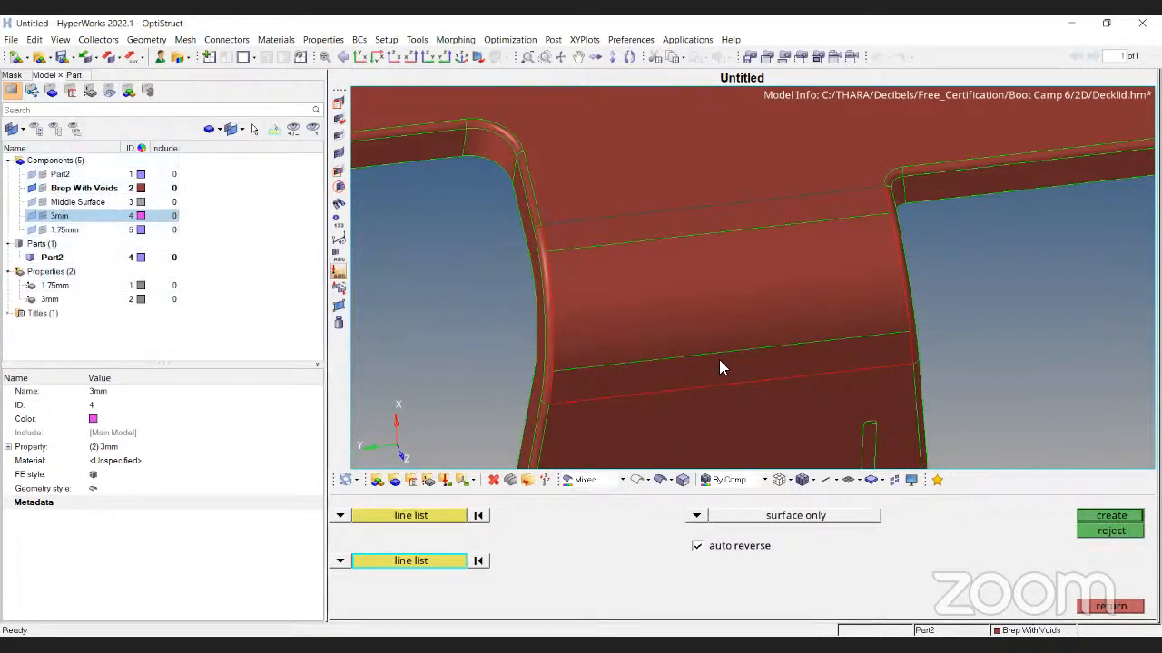
pyautogui.click(735, 388)
pyautogui.click(1132, 520)
pyautogui.keyDown('ctrl'); pyautogui.scroll(-3, 700, 313); pyautogui.keyUp('ctrl')
pyautogui.keyDown('ctrl'); pyautogui.scroll(-3, 701, 312); pyautogui.keyUp('ctrl')
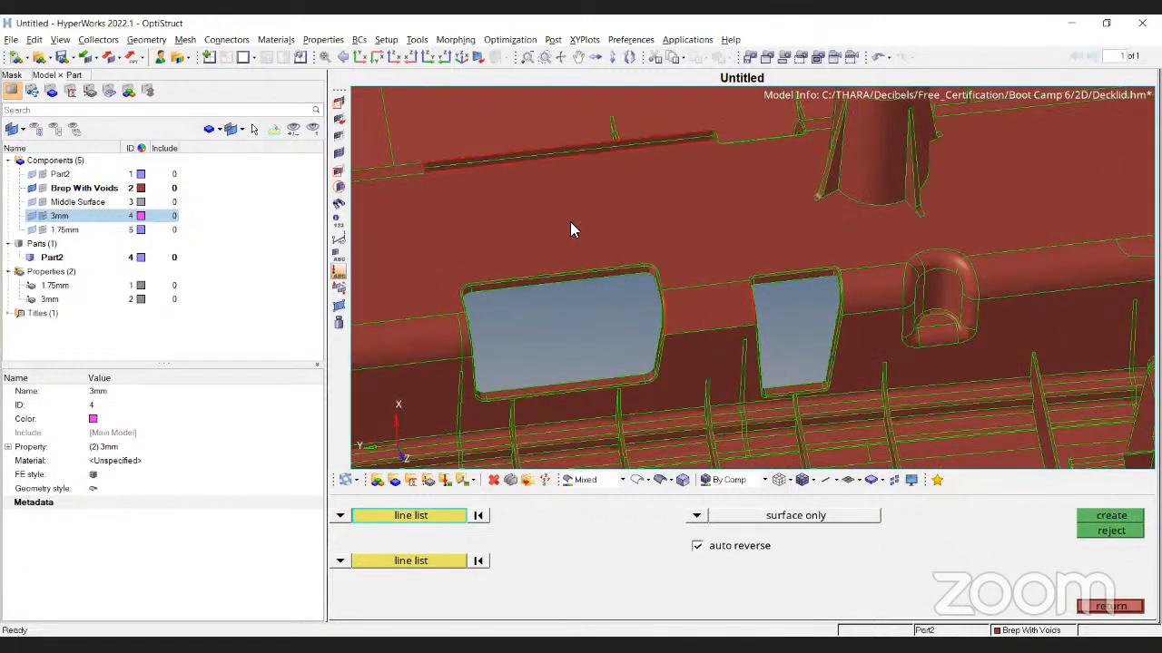
pyautogui.keyDown('ctrl'); pyautogui.scroll(-4, 618, 229); pyautogui.keyUp('ctrl')
pyautogui.keyDown('ctrl'); pyautogui.moveTo(756, 274); pyautogui.dragTo(684, 289); pyautogui.keyUp('ctrl')
pyautogui.keyDown('ctrl'); pyautogui.scroll(-4, 800, 232); pyautogui.keyUp('ctrl')
pyautogui.keyDown('ctrl'); pyautogui.scroll(4, 967, 154); pyautogui.keyUp('ctrl')
pyautogui.keyDown('ctrl'); pyautogui.scroll(4, 684, 288); pyautogui.keyUp('ctrl')
# Create a surface-only spline surface over the red strip from its four boundary edges
pyautogui.press('Escape')
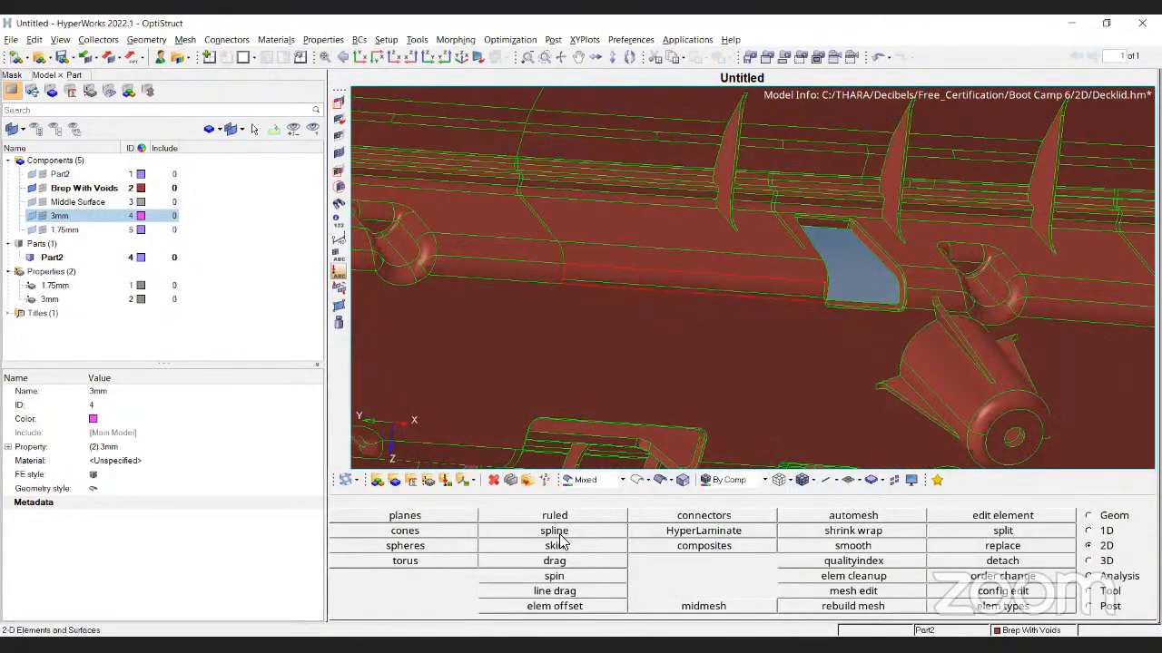
pyautogui.click(556, 533)
pyautogui.click(730, 519)
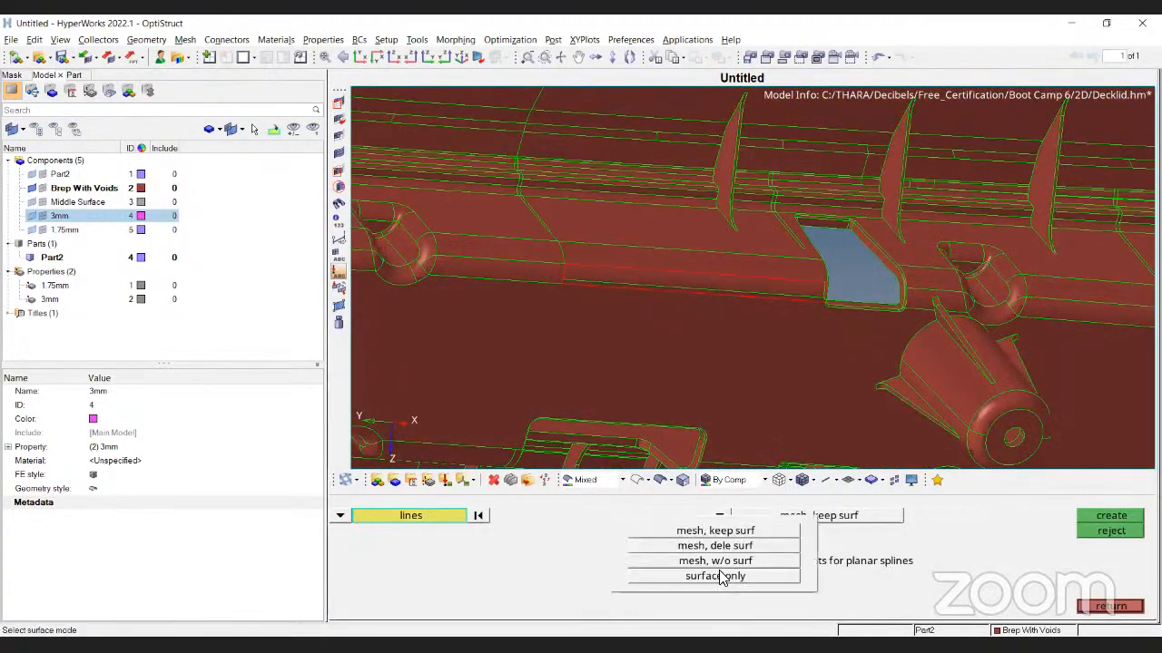
pyautogui.click(723, 577)
pyautogui.keyDown('ctrl'); pyautogui.moveTo(866, 120); pyautogui.dragTo(744, 171); pyautogui.keyUp('ctrl')
pyautogui.keyDown('ctrl'); pyautogui.scroll(5, 555, 314); pyautogui.keyUp('ctrl')
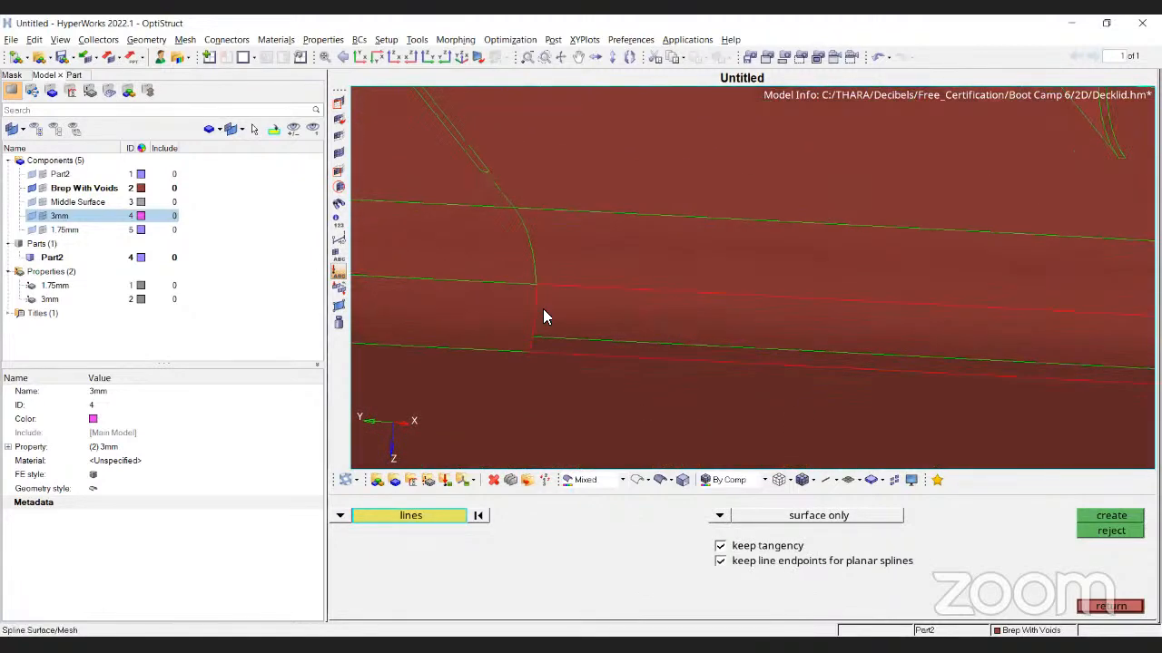
pyautogui.click(817, 298)
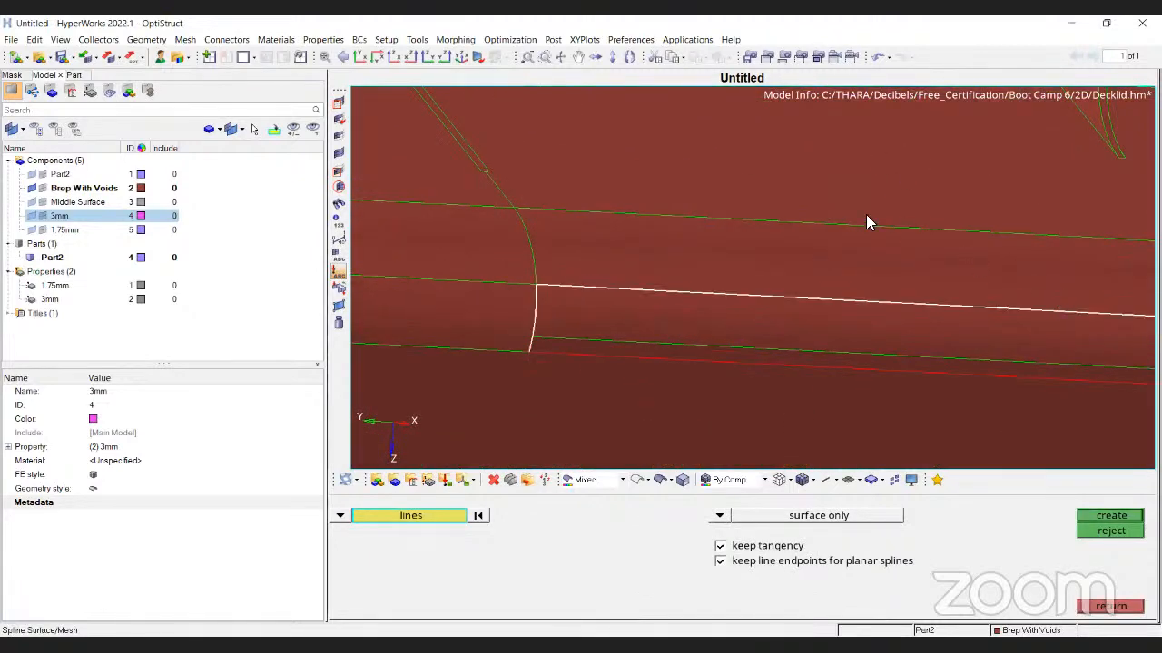
pyautogui.keyDown('ctrl'); pyautogui.scroll(-4, 866, 215); pyautogui.keyUp('ctrl')
pyautogui.keyDown('ctrl'); pyautogui.scroll(4, 990, 280); pyautogui.keyUp('ctrl')
pyautogui.click(1060, 275)
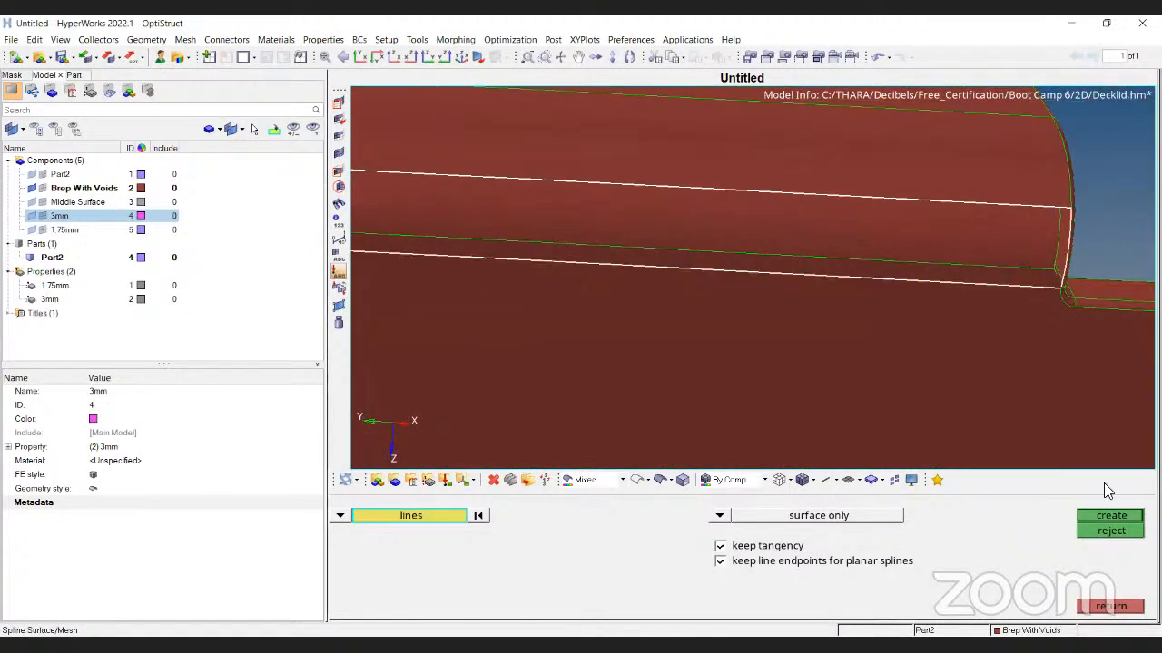
pyautogui.click(1109, 519)
pyautogui.keyDown('ctrl'); pyautogui.scroll(-4, 832, 246); pyautogui.keyUp('ctrl')
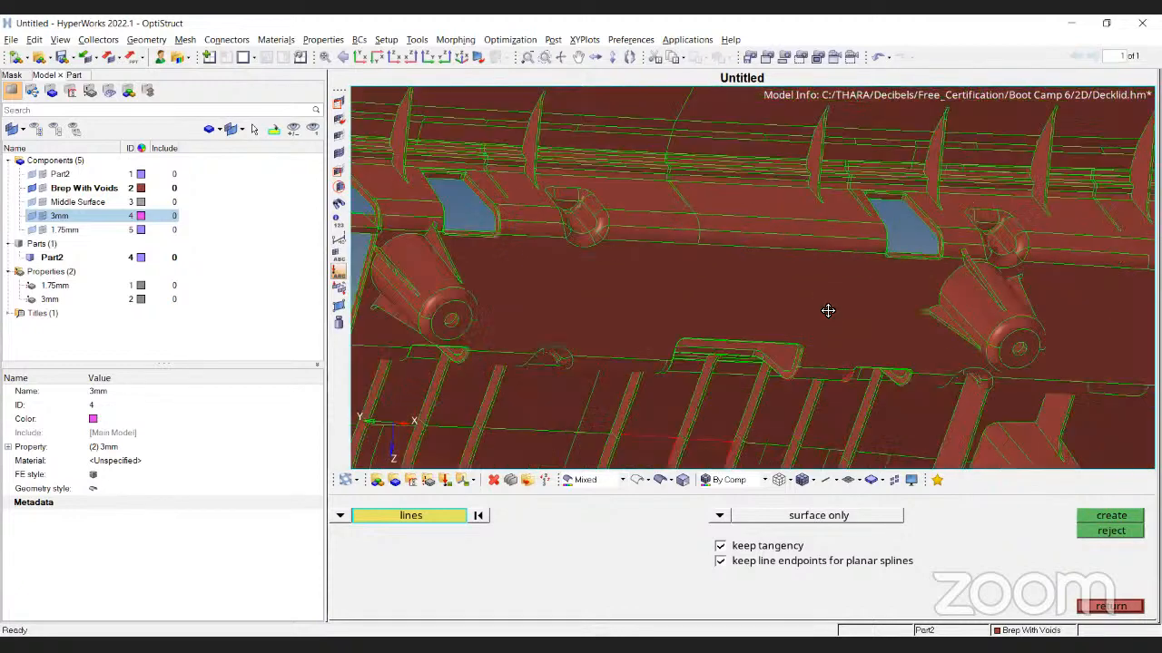
pyautogui.press('Escape')
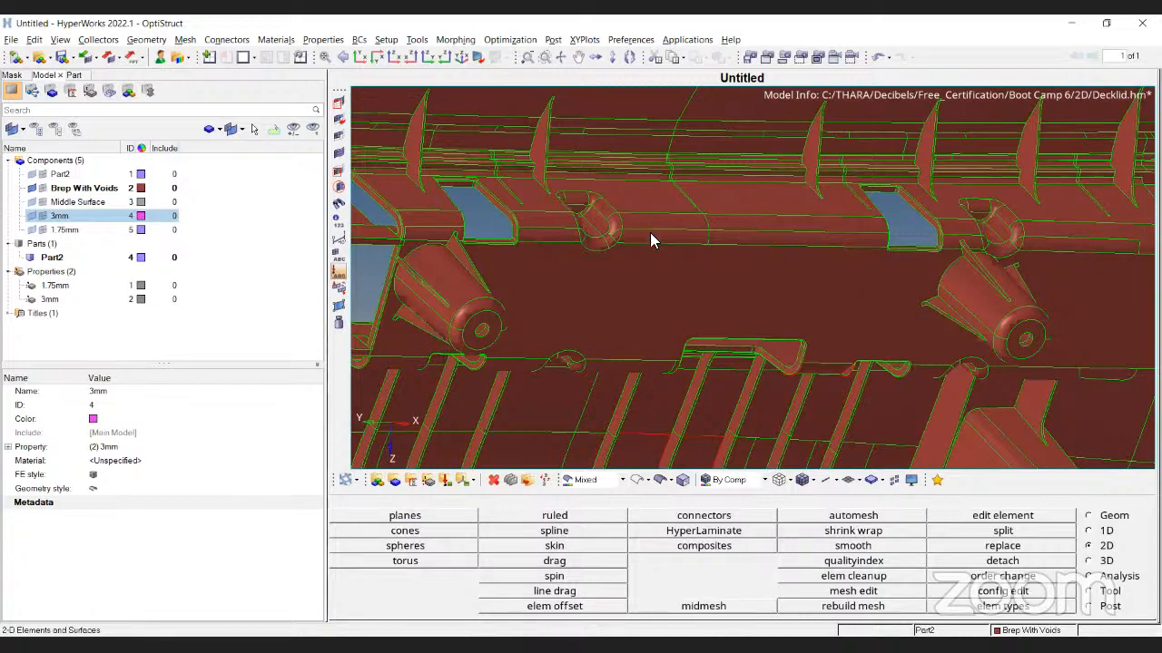
# Return to the geometry tools and view the finned cylinder's Surface component from the top
pyautogui.keyDown('ctrl'); pyautogui.scroll(-5, 692, 269); pyautogui.keyUp('ctrl')
pyautogui.keyDown('ctrl'); pyautogui.moveTo(679, 233); pyautogui.dragTo(760, 233, button='right'); pyautogui.keyUp('ctrl')
pyautogui.keyDown('ctrl'); pyautogui.scroll(2, 699, 220); pyautogui.keyUp('ctrl')
pyautogui.keyDown('ctrl'); pyautogui.moveTo(760, 233); pyautogui.dragTo(637, 254); pyautogui.keyUp('ctrl')
pyautogui.keyDown('ctrl'); pyautogui.scroll(2, 699, 220); pyautogui.keyUp('ctrl')
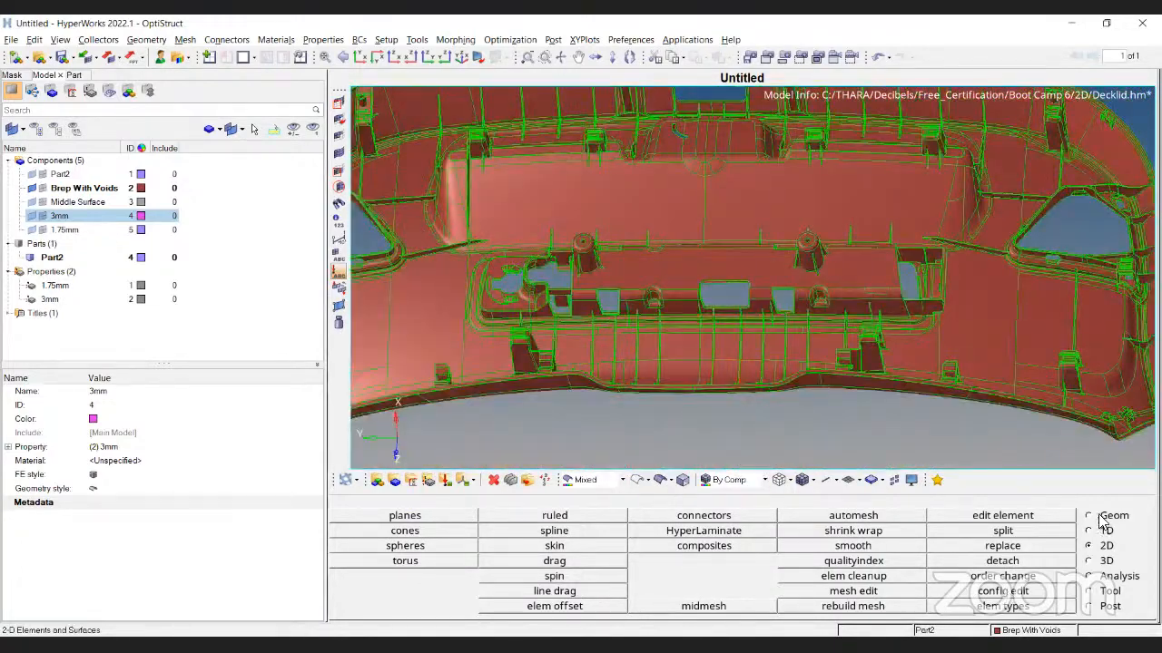
pyautogui.click(1089, 515)
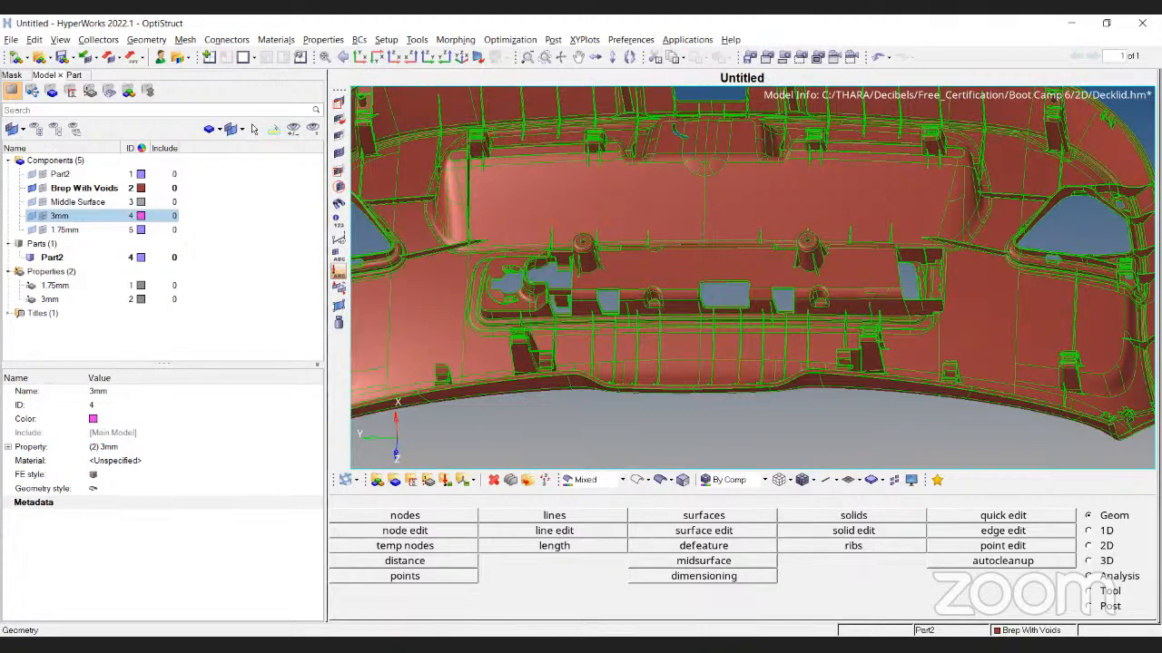
pyautogui.keyDown('ctrl'); pyautogui.moveTo(740, 214); pyautogui.dragTo(713, 208); pyautogui.keyUp('ctrl')
pyautogui.keyDown('ctrl'); pyautogui.scroll(-5, 748, 224); pyautogui.keyUp('ctrl')
pyautogui.keyDown('ctrl'); pyautogui.scroll(6, 680, 220); pyautogui.keyUp('ctrl')
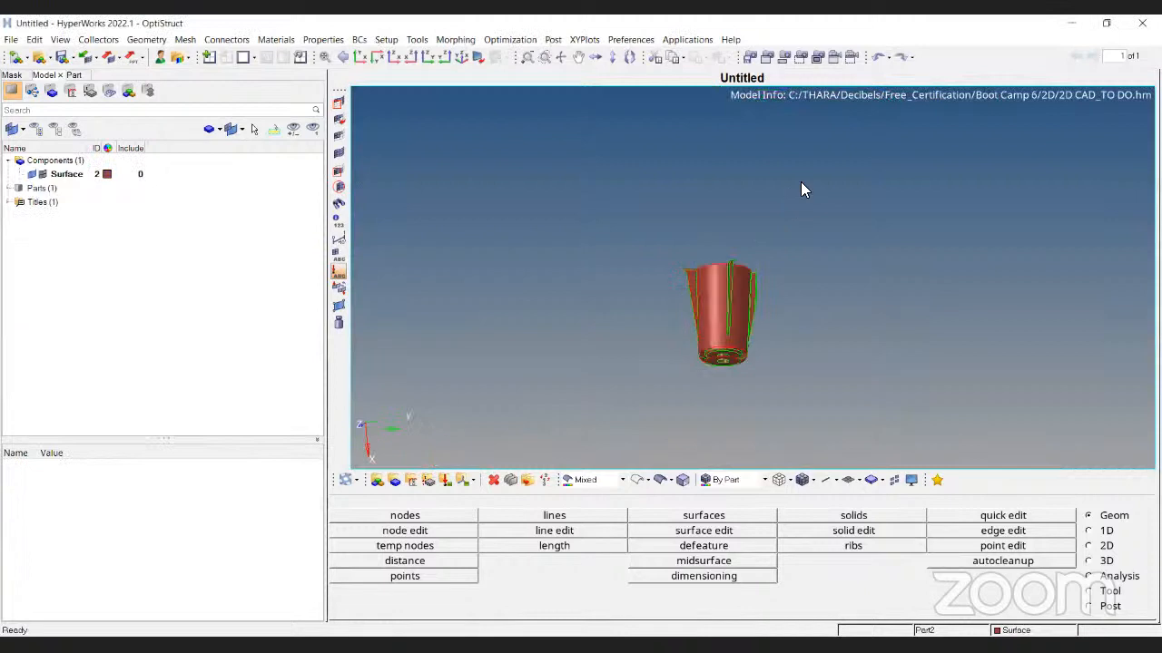
pyautogui.keyDown('ctrl'); pyautogui.moveTo(802, 187); pyautogui.dragTo(697, 273); pyautogui.keyUp('ctrl')
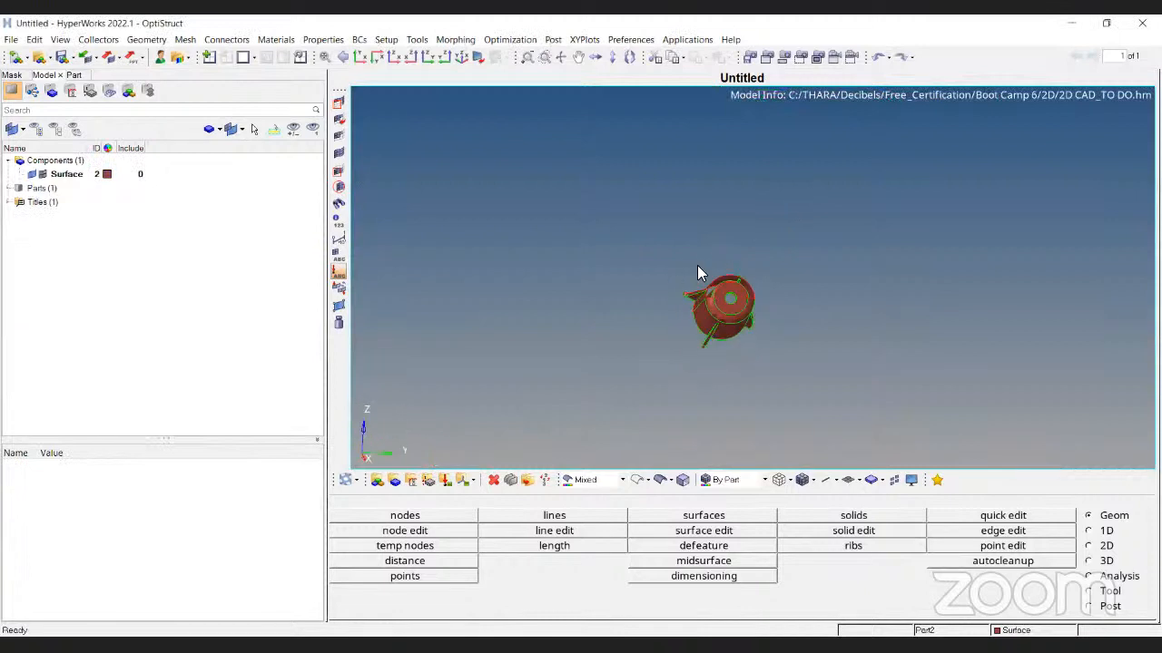
# Fit and orbit the cylinder to inspect the open gaps at the fin bases
pyautogui.click(673, 60)
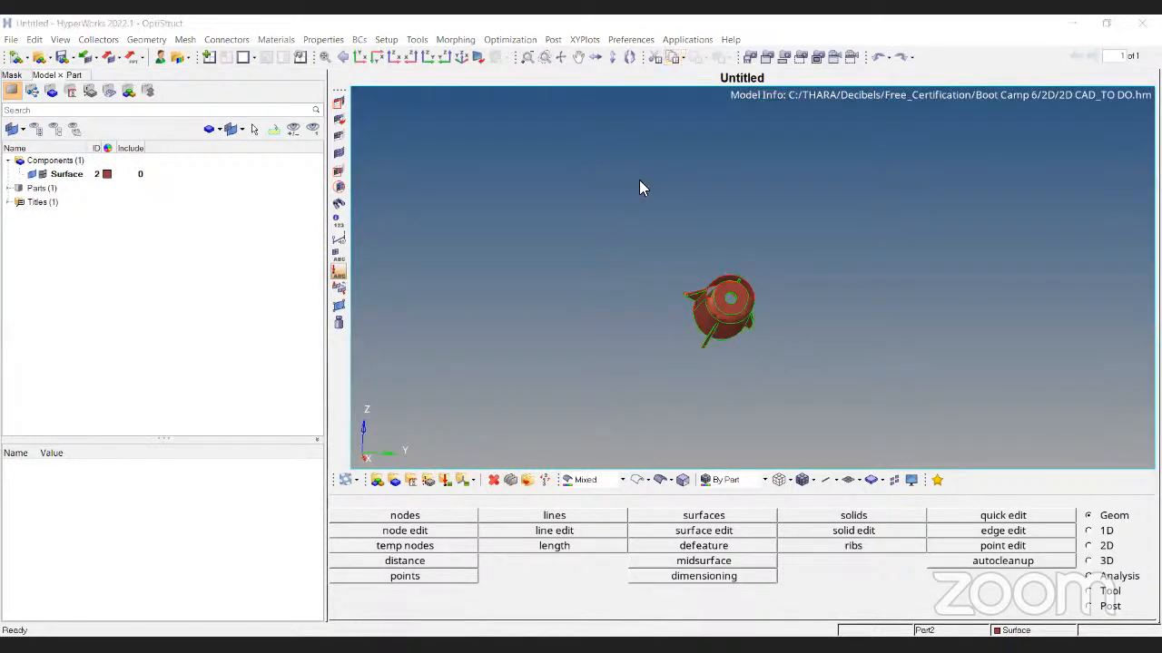
pyautogui.keyDown('ctrl'); pyautogui.middleClick(915, 316); pyautogui.keyUp('ctrl')
pyautogui.keyDown('ctrl'); pyautogui.moveTo(916, 317); pyautogui.dragTo(803, 345); pyautogui.keyUp('ctrl')
pyautogui.click(963, 518)
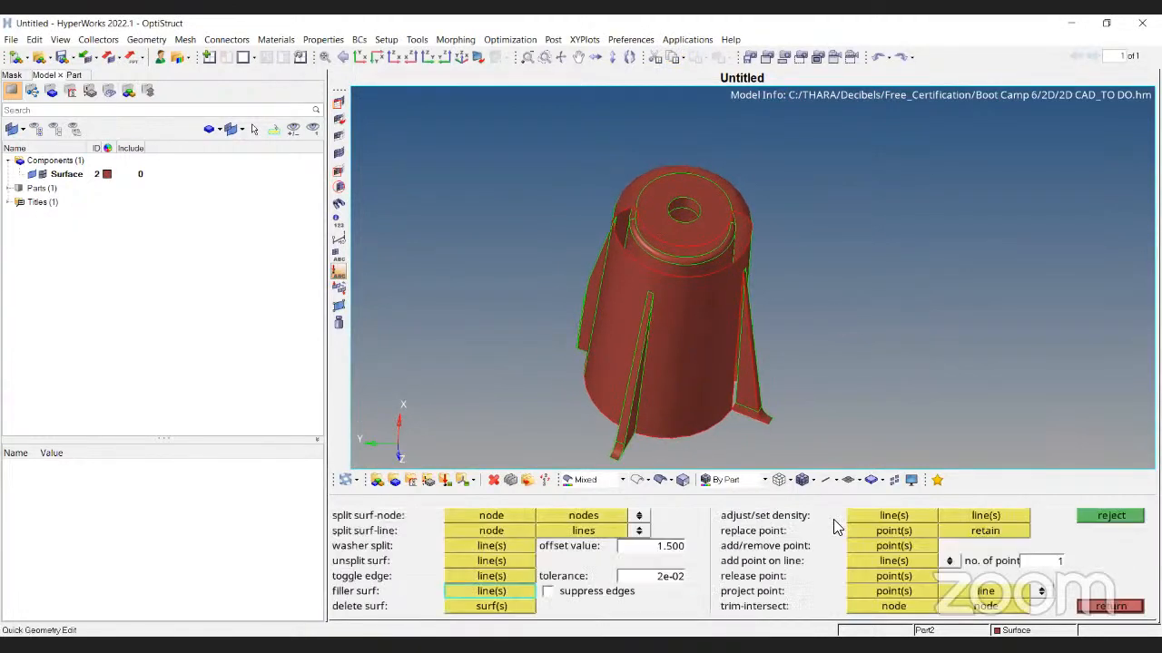
pyautogui.scroll(5, 675, 173)
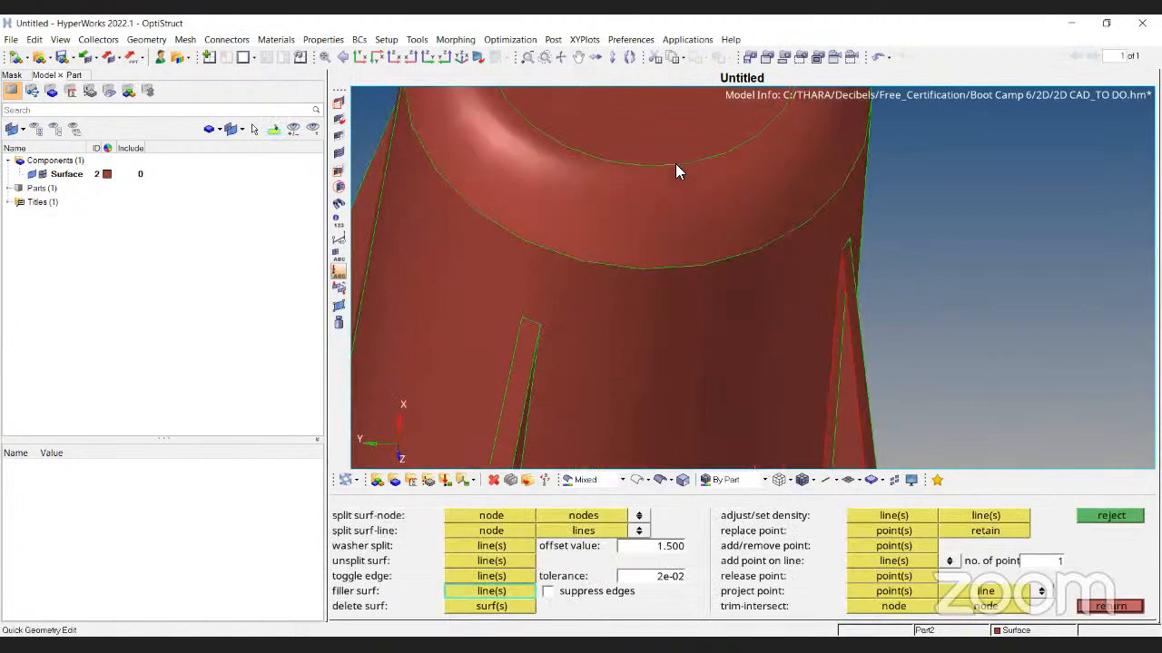
pyautogui.scroll(-7, 680, 196)
pyautogui.keyDown('ctrl'); pyautogui.moveTo(824, 317); pyautogui.dragTo(672, 267); pyautogui.keyUp('ctrl')
pyautogui.scroll(5, 700, 332)
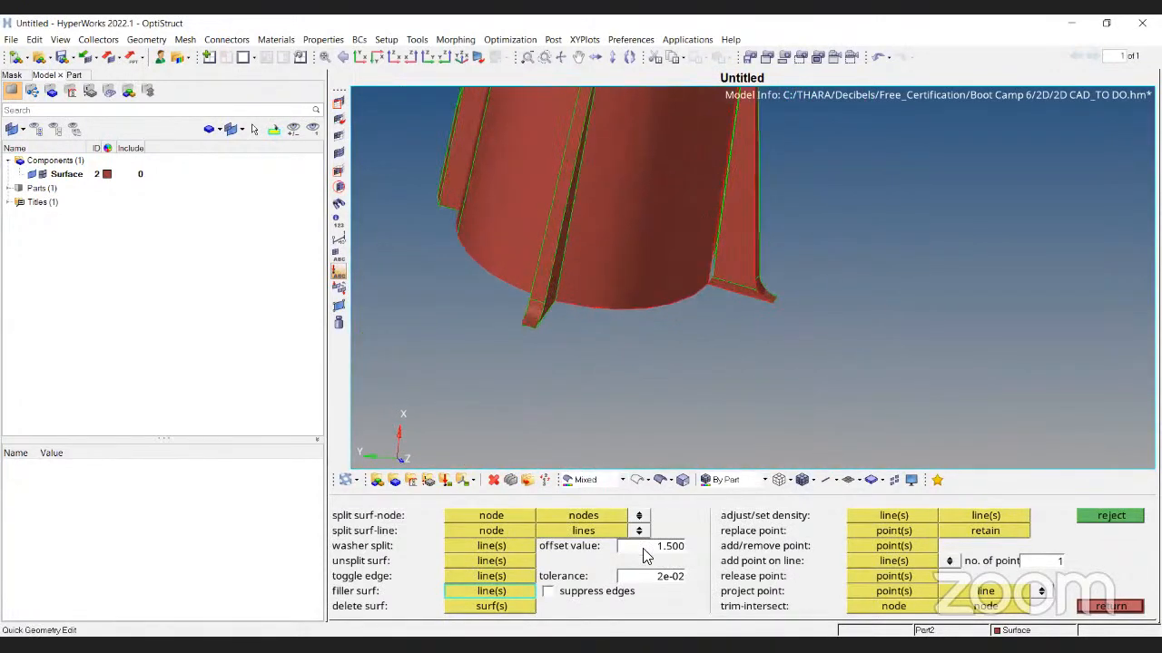
pyautogui.press('Escape')
# Try a surface-only spline surface on the fin base edge
pyautogui.click(1092, 545)
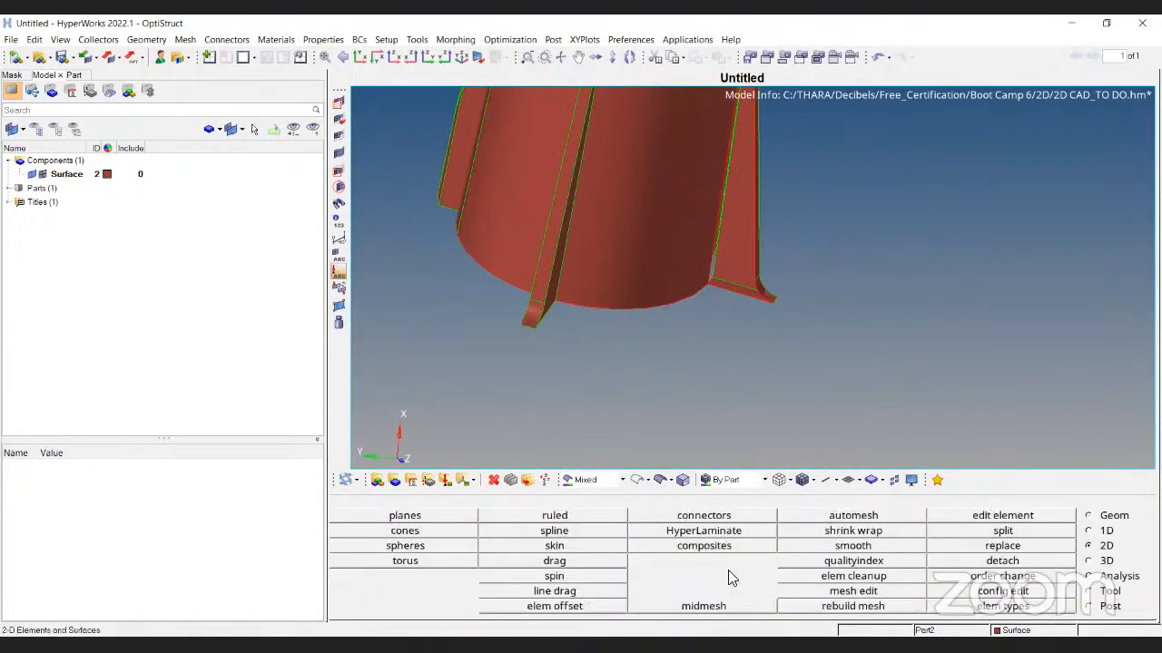
pyautogui.click(582, 532)
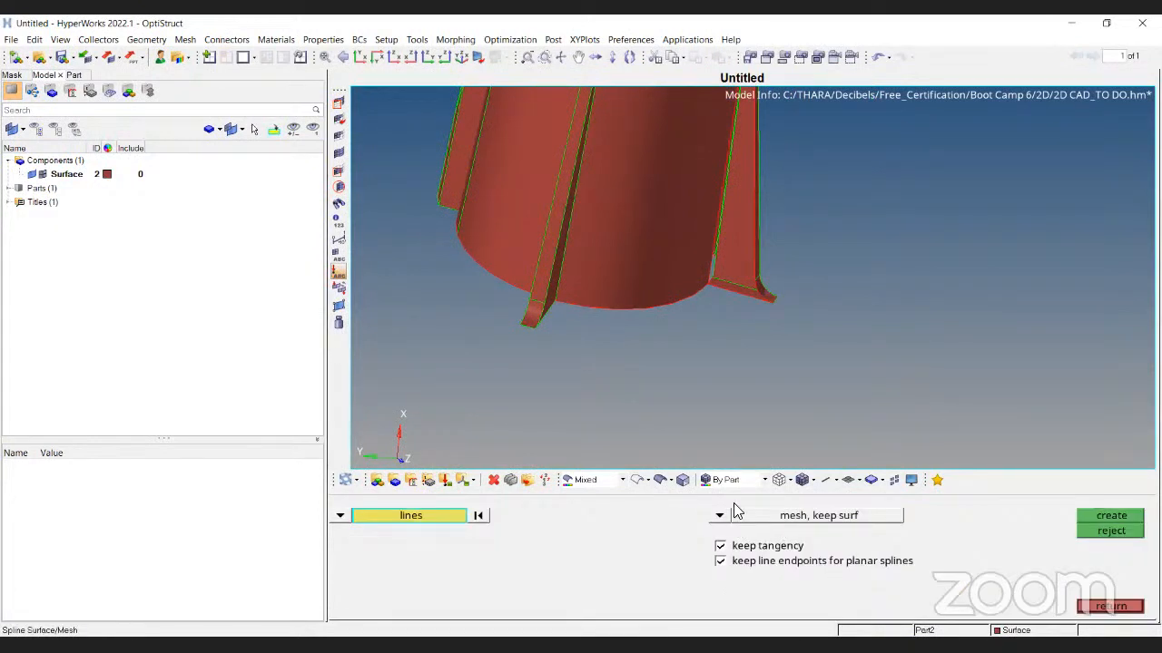
pyautogui.scroll(3, 786, 384)
pyautogui.scroll(3, 667, 396)
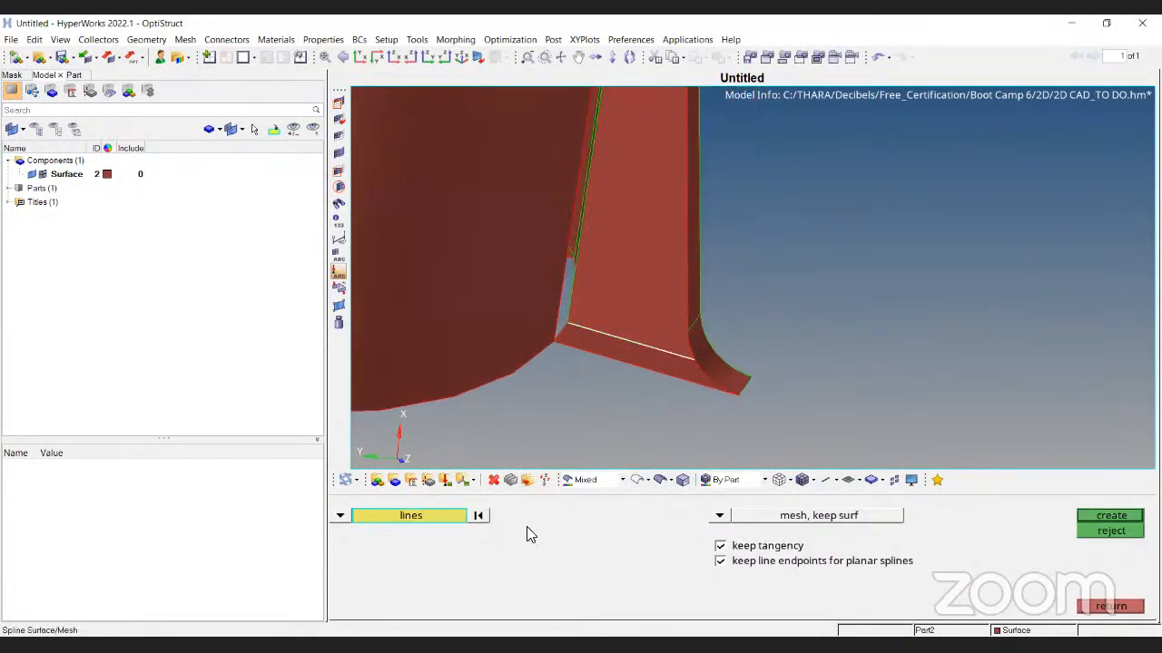
pyautogui.click(478, 516)
pyautogui.click(718, 516)
pyautogui.click(716, 577)
pyautogui.click(666, 373)
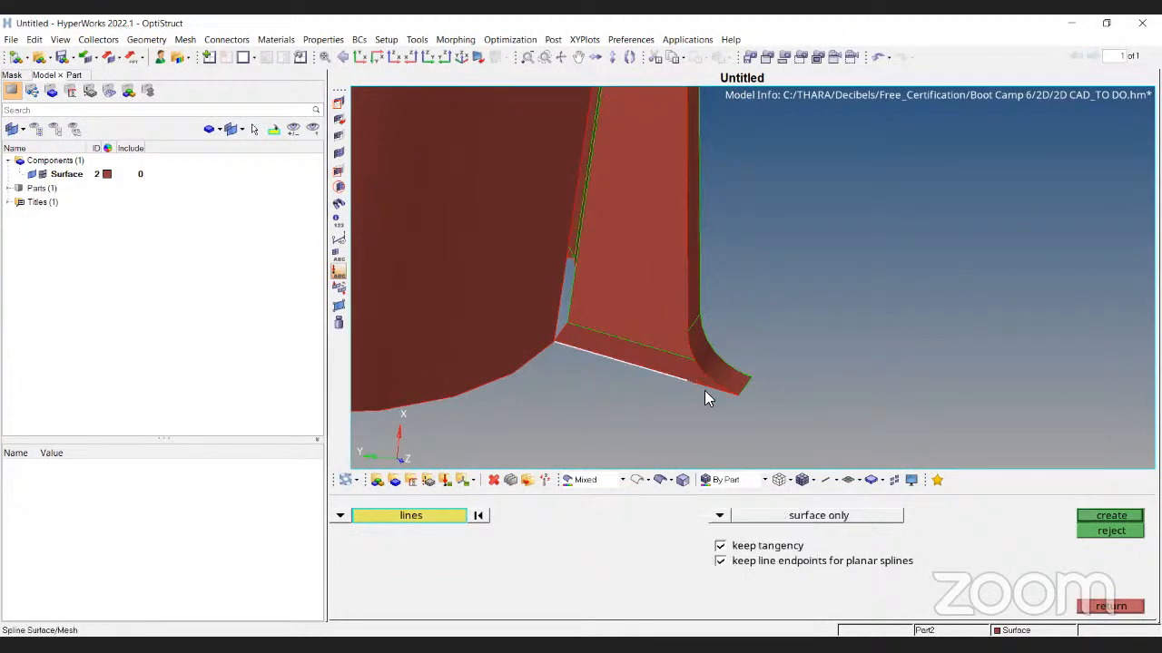
pyautogui.keyDown('ctrl'); pyautogui.moveTo(684, 306); pyautogui.dragTo(717, 290); pyautogui.keyUp('ctrl')
pyautogui.click(1112, 516)
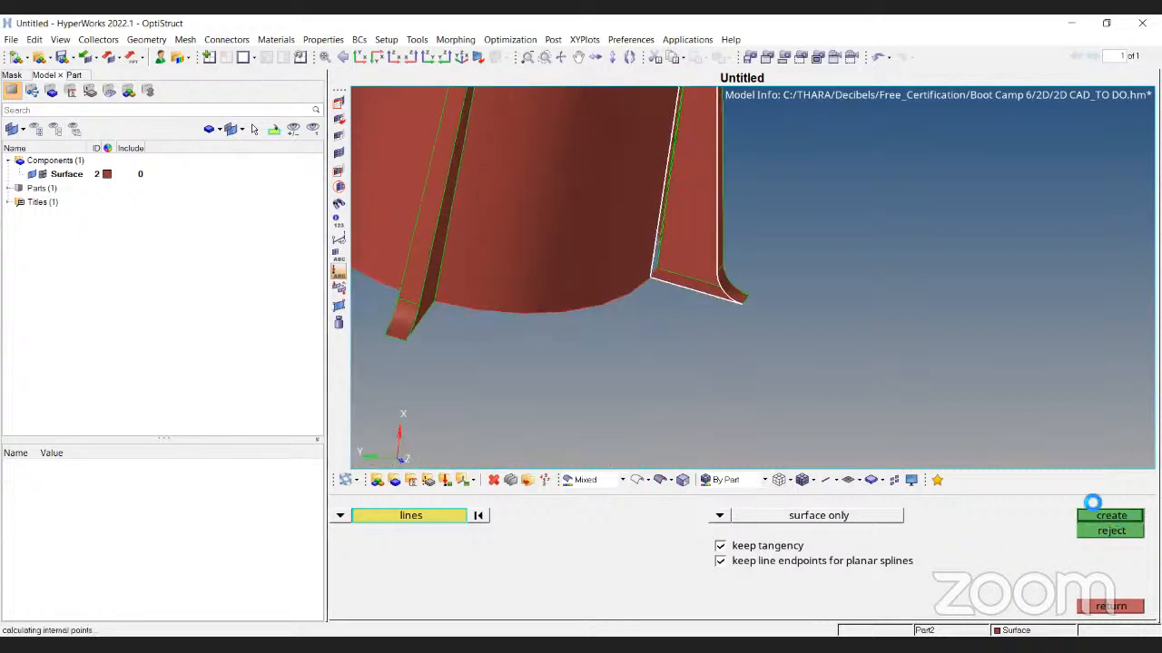
pyautogui.keyDown('ctrl'); pyautogui.scroll(-3, 657, 405); pyautogui.keyUp('ctrl')
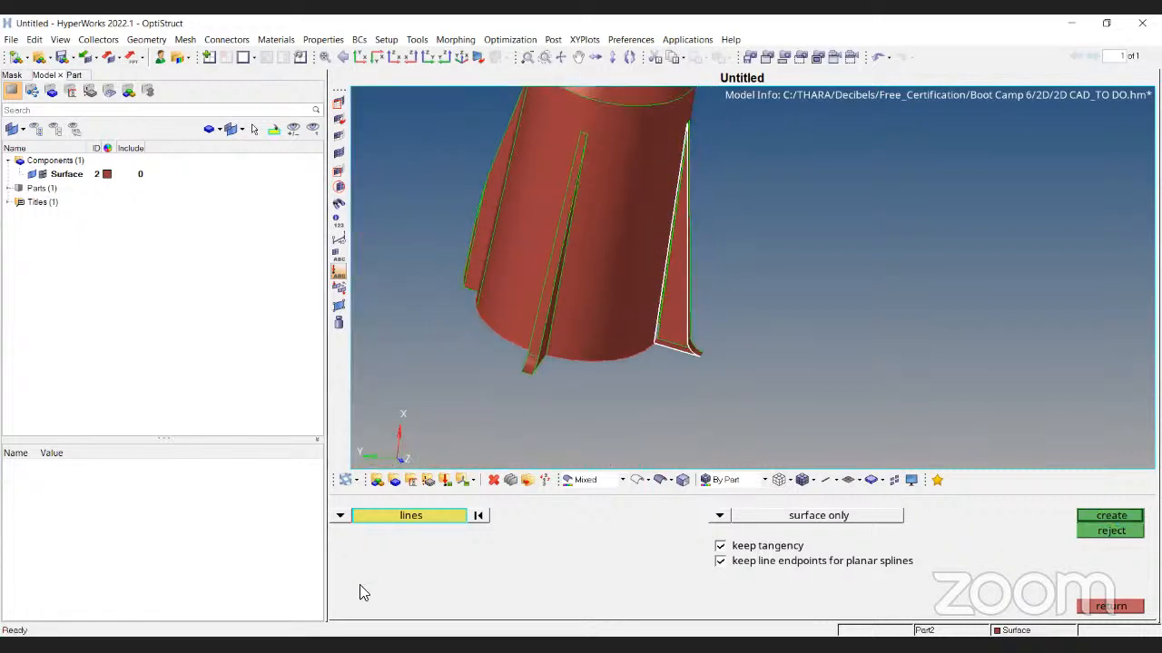
pyautogui.click(1111, 607)
# Reorient the view to reveal the fins' bottom edges
pyautogui.click(1088, 515)
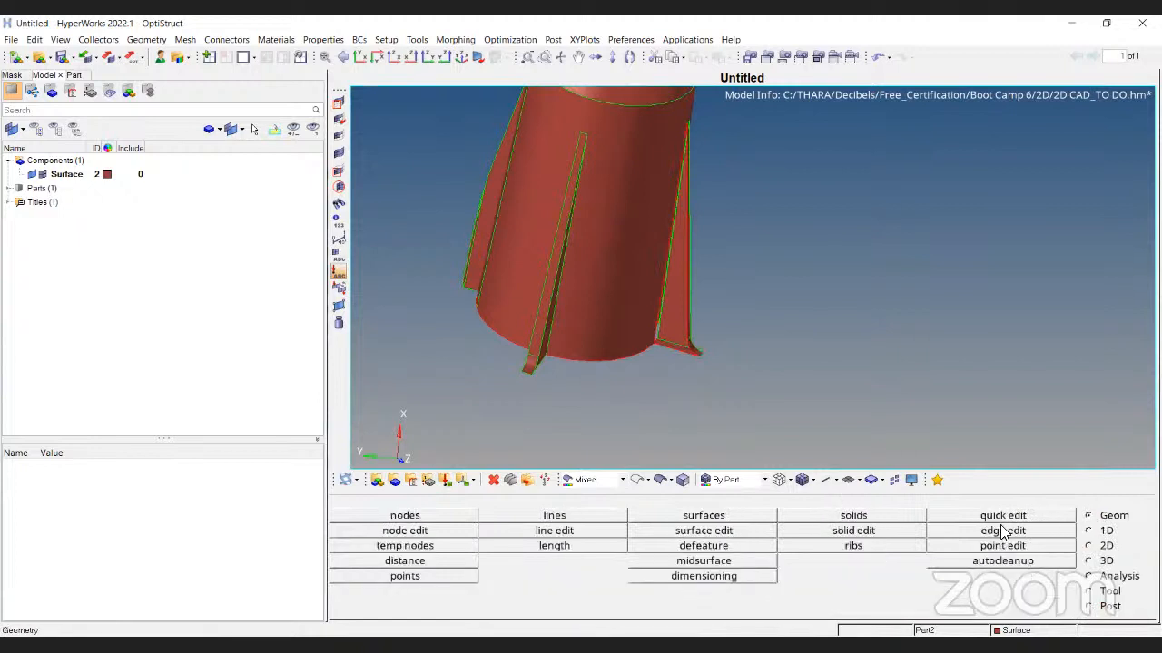
pyautogui.click(1002, 517)
pyautogui.scroll(3, 671, 358)
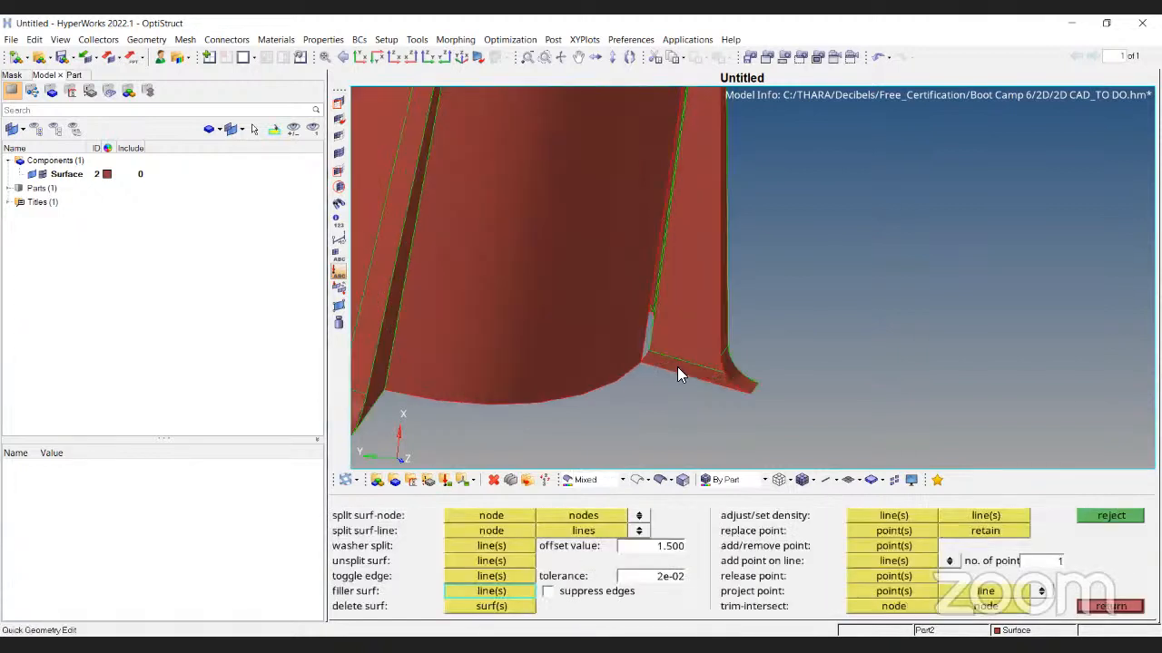
pyautogui.keyDown('ctrl'); pyautogui.scroll(-5, 688, 372); pyautogui.keyUp('ctrl')
pyautogui.keyDown('ctrl'); pyautogui.moveTo(740, 351); pyautogui.dragTo(707, 362); pyautogui.keyUp('ctrl')
pyautogui.keyDown('ctrl'); pyautogui.scroll(5, 703, 362); pyautogui.keyUp('ctrl')
pyautogui.keyDown('ctrl'); pyautogui.moveTo(594, 463); pyautogui.dragTo(626, 477); pyautogui.keyUp('ctrl')
pyautogui.press('Escape')
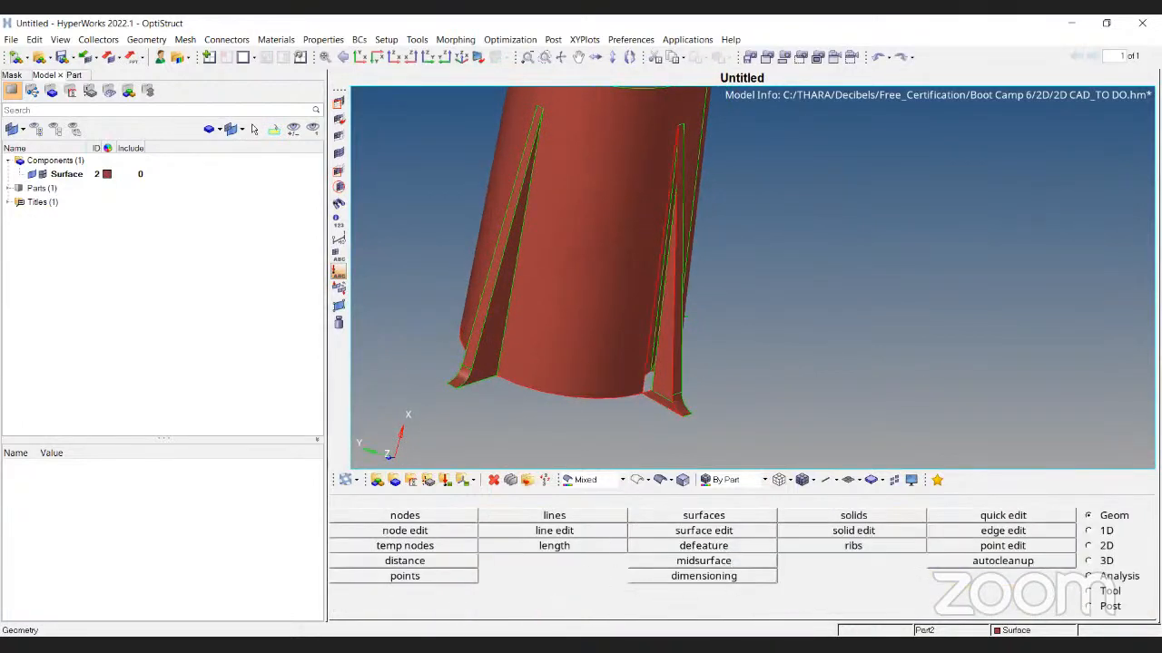
# Attempt a spline surface between two fin edges, then abandon it
pyautogui.click(1102, 548)
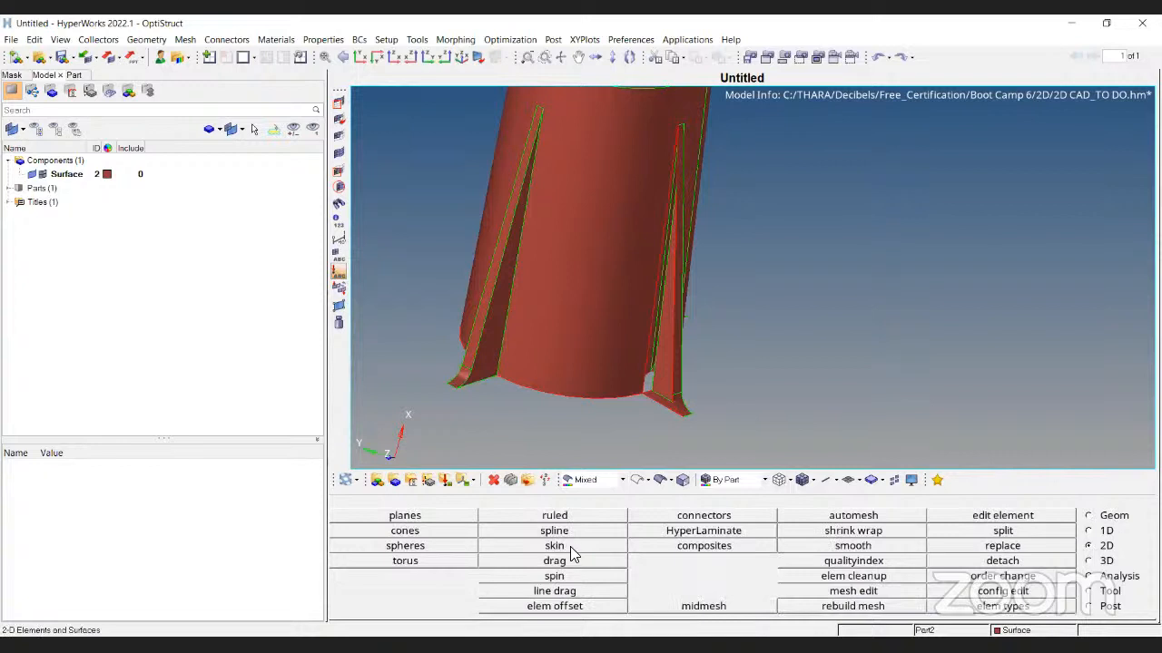
pyautogui.click(569, 534)
pyautogui.scroll(3, 655, 348)
pyautogui.click(641, 343)
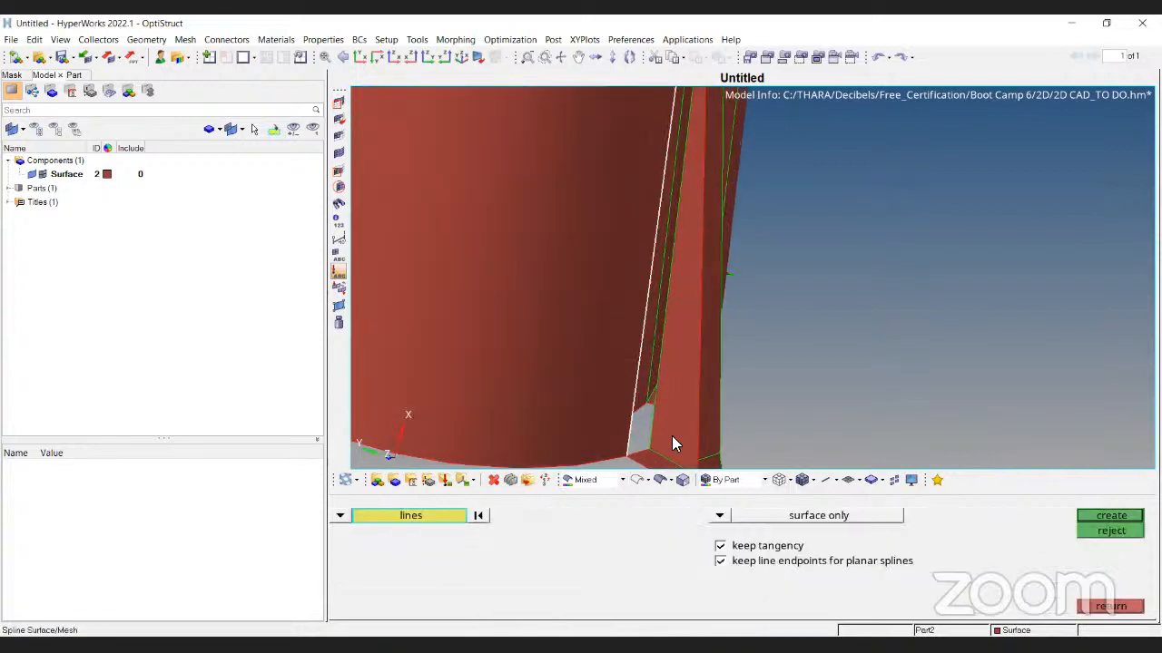
pyautogui.click(696, 414)
pyautogui.click(1123, 517)
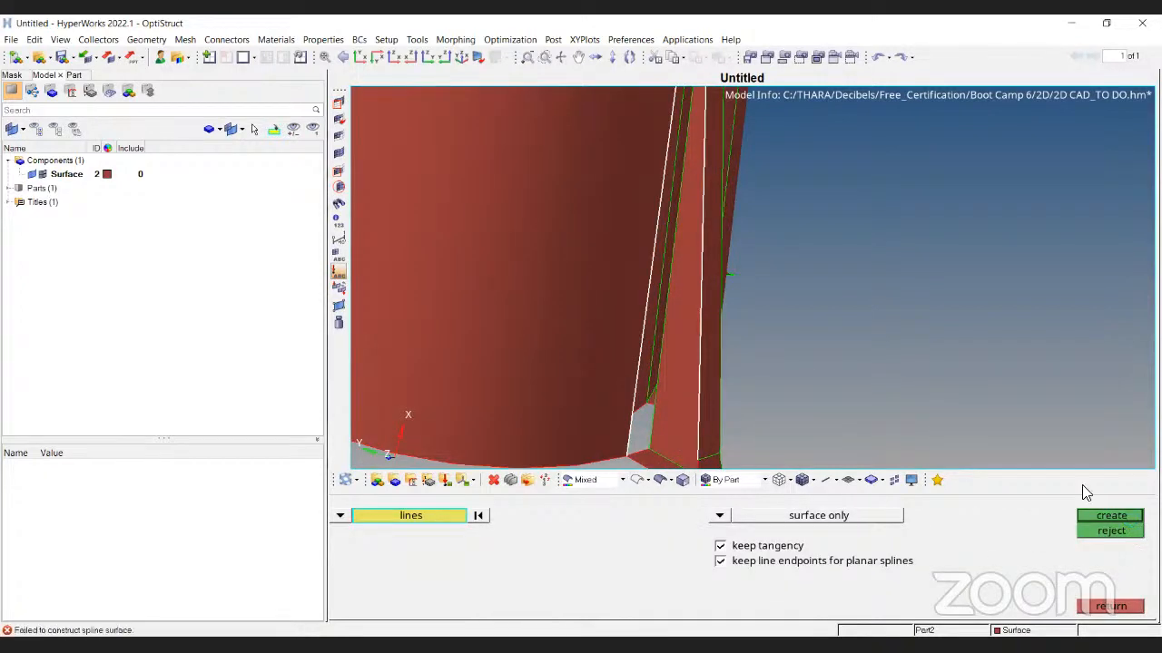
pyautogui.press('Escape')
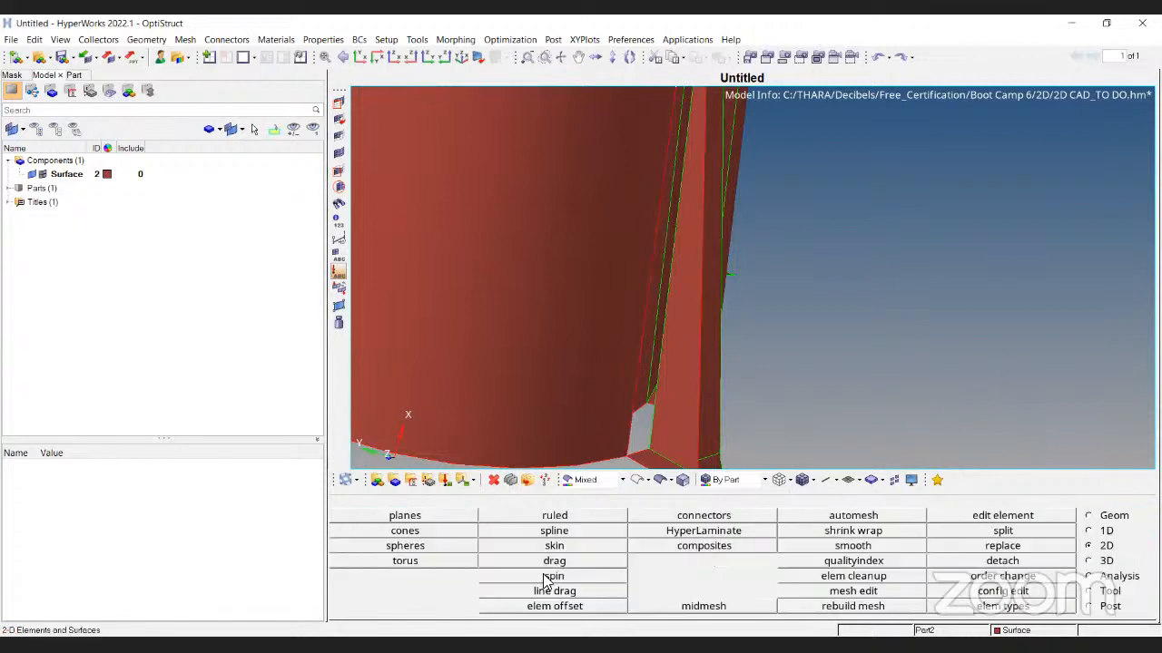
# Build a ruled fill with line-list selectors between the long fin edge and the strip's right edge
pyautogui.click(553, 518)
pyautogui.click(340, 515)
pyautogui.click(388, 547)
pyautogui.click(341, 560)
pyautogui.click(388, 580)
pyautogui.click(395, 517)
pyautogui.click(635, 396)
pyautogui.click(447, 564)
pyautogui.click(704, 434)
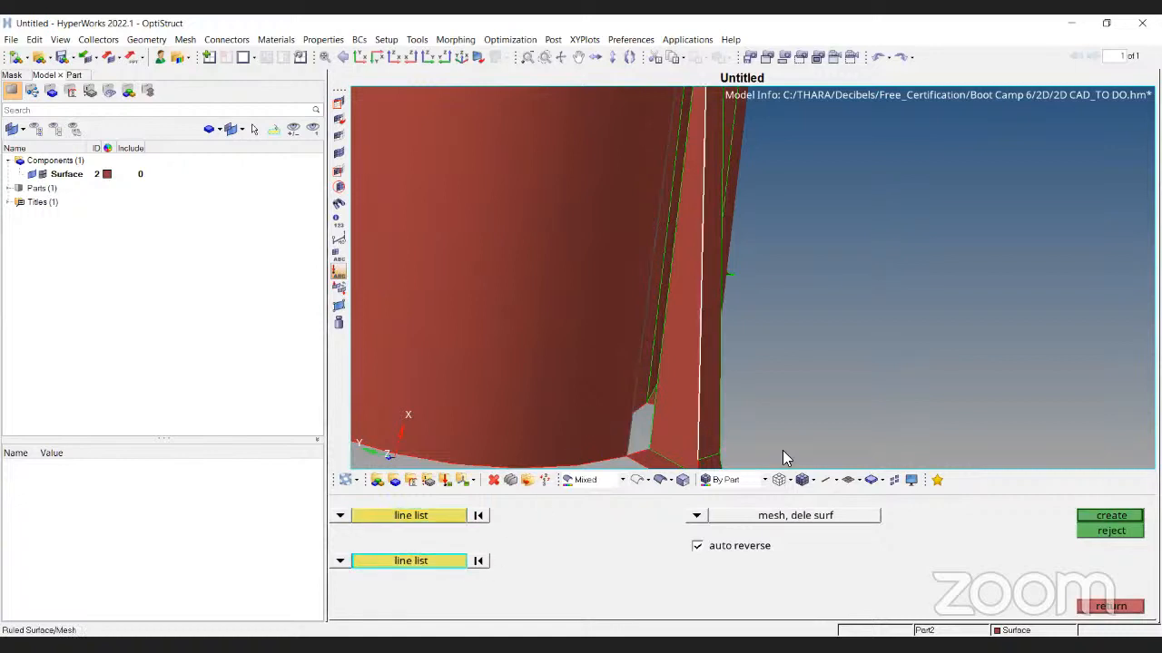
pyautogui.click(1111, 516)
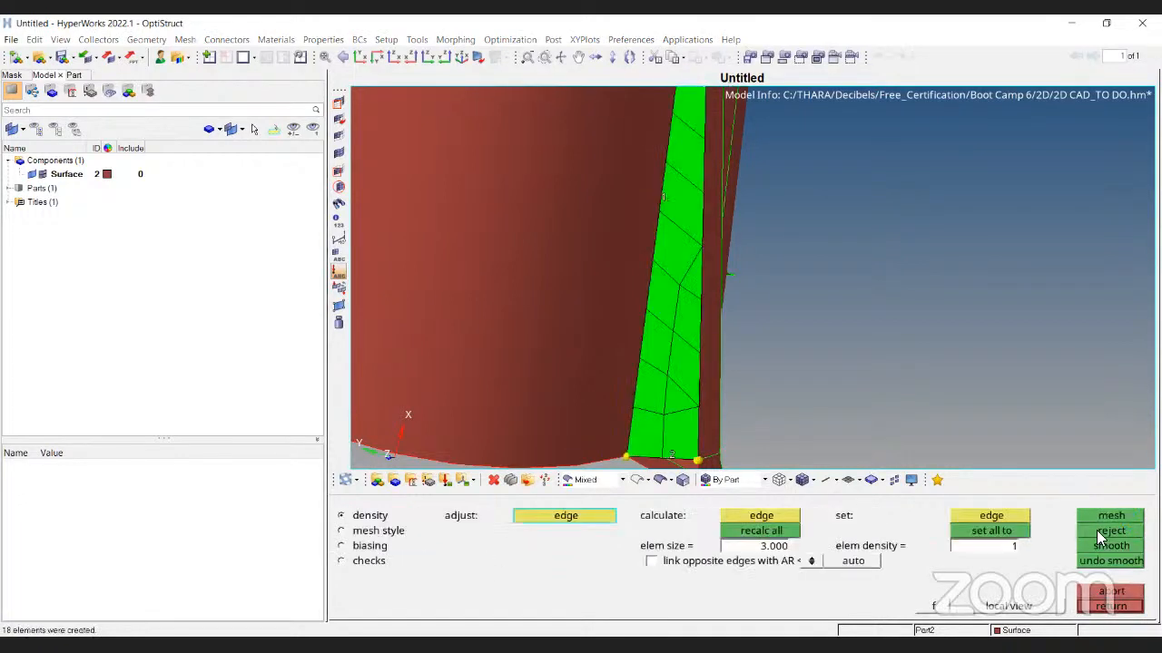
# Discard the ruled mesh and recreate the fill as a surface only
pyautogui.click(1100, 532)
pyautogui.click(696, 515)
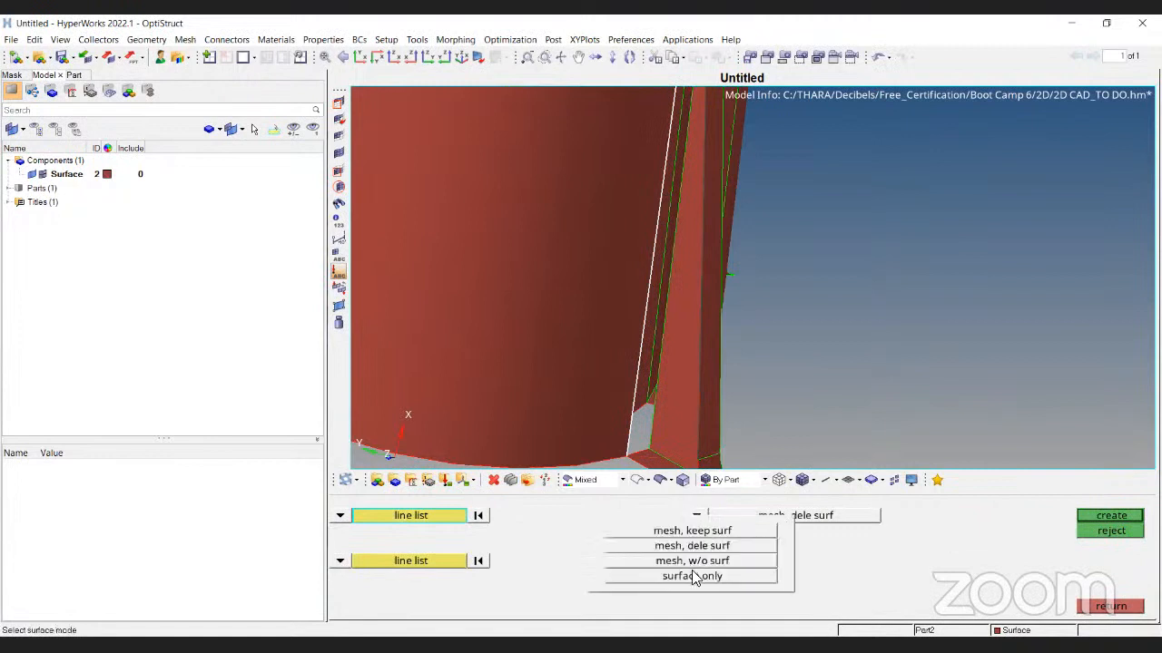
pyautogui.click(692, 577)
pyautogui.click(1111, 516)
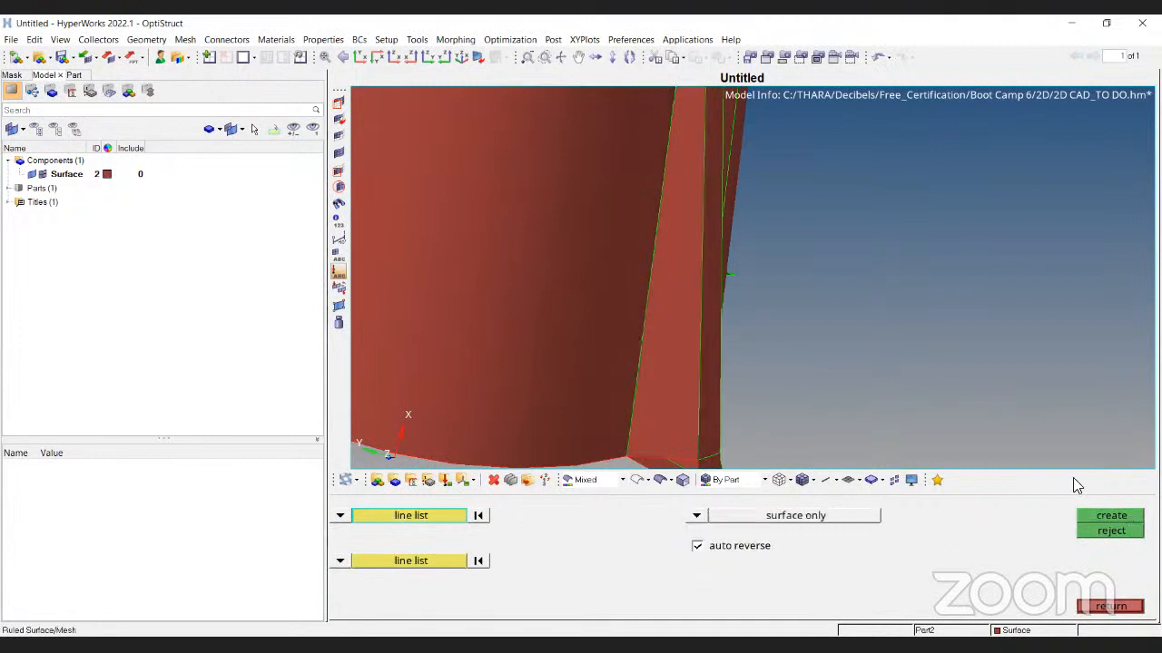
pyautogui.press('Escape')
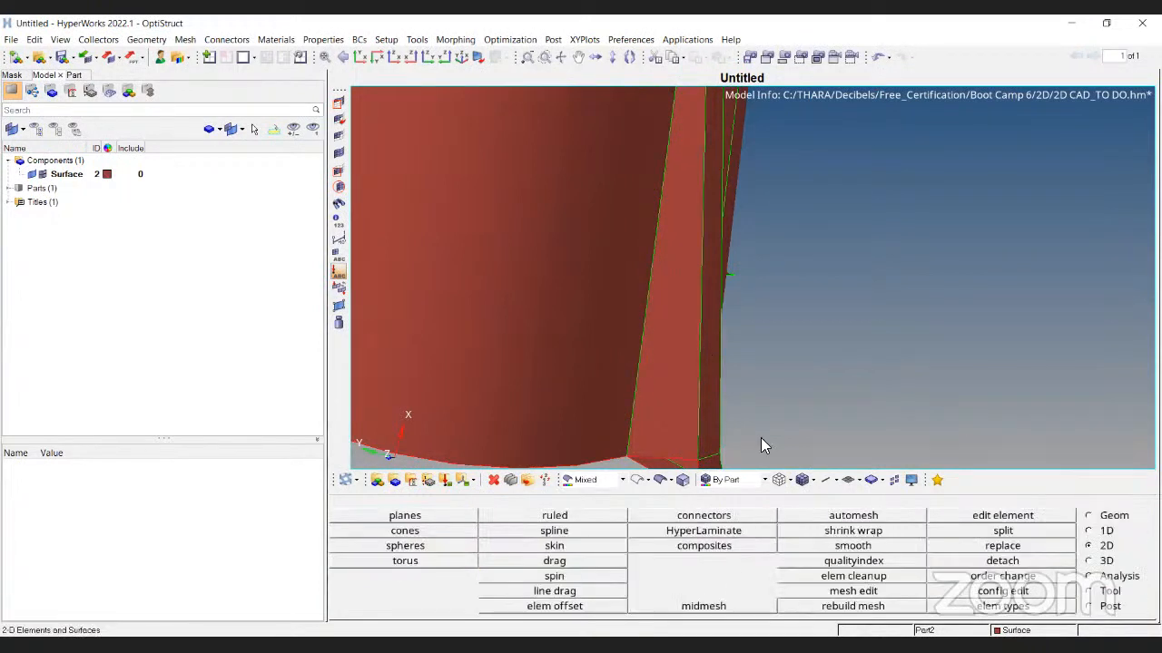
# Create a ruled surface from the long diagonal bottom edge to the curved fillet edge
pyautogui.click(565, 517)
pyautogui.keyDown('ctrl'); pyautogui.moveTo(693, 463); pyautogui.dragTo(711, 374, button='right'); pyautogui.keyUp('ctrl')
pyautogui.click(710, 382)
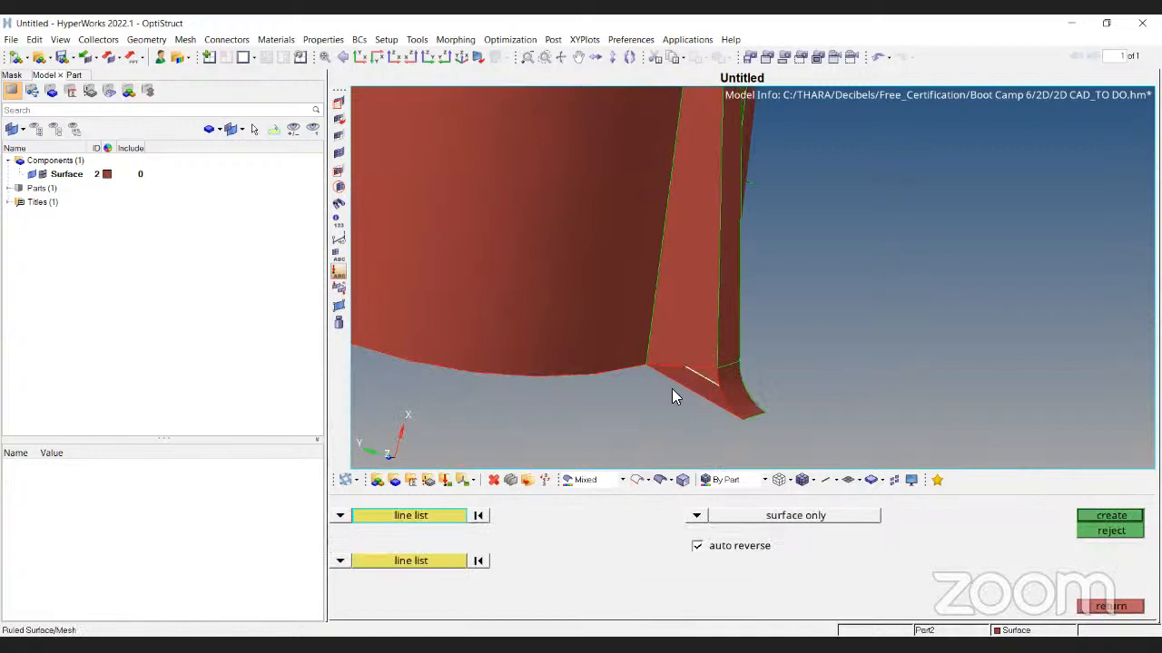
pyautogui.scroll(4, 691, 381)
pyautogui.click(690, 405)
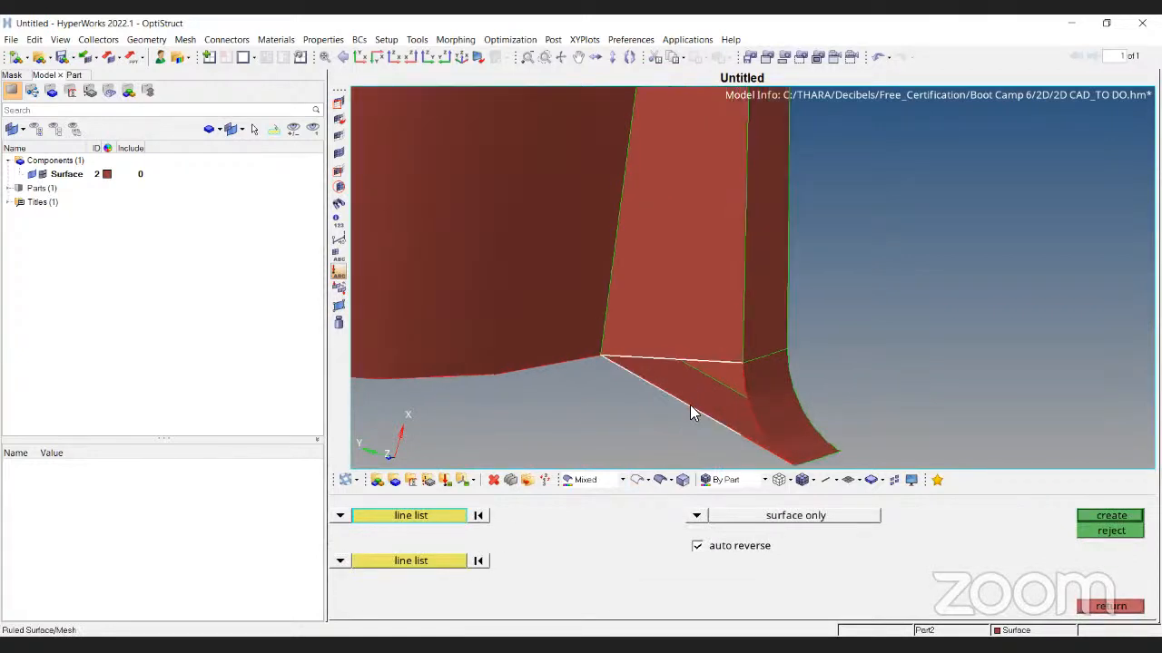
pyautogui.click(423, 565)
pyautogui.click(748, 381)
pyautogui.click(1111, 516)
# Orbit to inspect the cylinder's open bottom end
pyautogui.scroll(-6, 835, 347)
pyautogui.moveTo(682, 252)
pyautogui.keyDown('ctrl'); pyautogui.mouseDown()
pyautogui.moveTo(835, 381)
pyautogui.moveTo(868, 203)
pyautogui.moveTo(851, 159)
pyautogui.mouseUp(); pyautogui.keyUp('ctrl')
pyautogui.keyDown('ctrl'); pyautogui.scroll(4, 743, 363); pyautogui.keyUp('ctrl')
pyautogui.moveTo(772, 364)
pyautogui.keyDown('ctrl'); pyautogui.mouseDown()
pyautogui.moveTo(822, 369)
pyautogui.moveTo(826, 352)
pyautogui.mouseUp(); pyautogui.keyUp('ctrl')
pyautogui.press('Escape')
pyautogui.click(1110, 517)
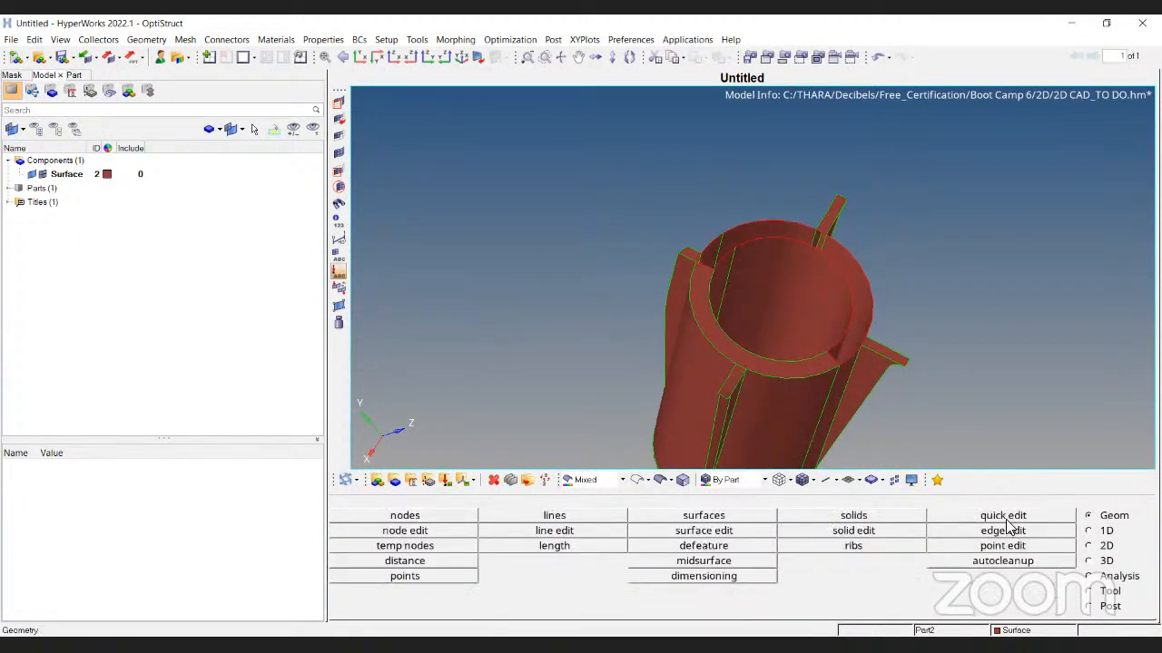
pyautogui.click(1004, 516)
pyautogui.keyDown('ctrl'); pyautogui.moveTo(803, 457); pyautogui.dragTo(821, 372); pyautogui.keyUp('ctrl')
pyautogui.keyDown('ctrl'); pyautogui.scroll(3, 809, 227); pyautogui.keyUp('ctrl')
pyautogui.keyDown('ctrl'); pyautogui.moveTo(791, 236); pyautogui.dragTo(851, 252); pyautogui.keyUp('ctrl')
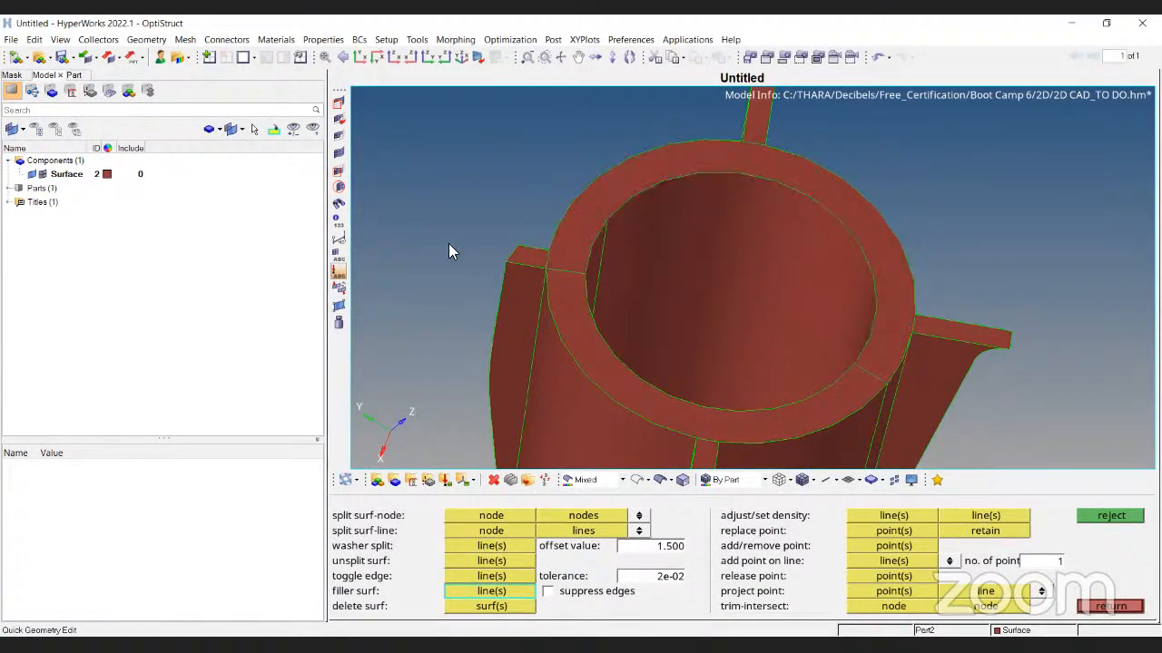
pyautogui.scroll(-3, 540, 259)
pyautogui.keyDown('ctrl'); pyautogui.moveTo(585, 305); pyautogui.dragTo(742, 193); pyautogui.keyUp('ctrl')
pyautogui.scroll(-3, 539, 238)
pyautogui.keyDown('ctrl'); pyautogui.moveTo(504, 296); pyautogui.dragTo(677, 263); pyautogui.keyUp('ctrl')
pyautogui.keyDown('ctrl'); pyautogui.moveTo(592, 386); pyautogui.dragTo(633, 397); pyautogui.keyUp('ctrl')
pyautogui.press('Escape')
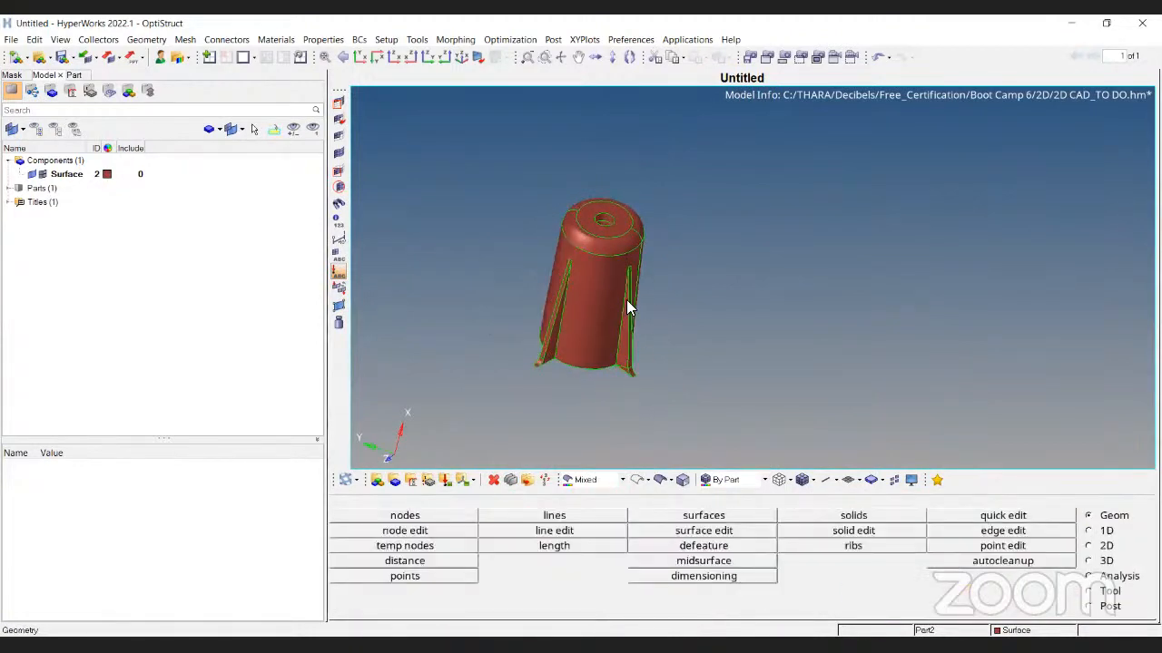
pyautogui.scroll(3, 563, 229)
pyautogui.keyDown('ctrl'); pyautogui.moveTo(563, 229); pyautogui.dragTo(618, 384); pyautogui.keyUp('ctrl')
pyautogui.keyDown('ctrl'); pyautogui.moveTo(948, 208); pyautogui.dragTo(804, 287); pyautogui.keyUp('ctrl')
pyautogui.scroll(5, 755, 328)
pyautogui.keyDown('ctrl'); pyautogui.moveTo(755, 327); pyautogui.dragTo(699, 192, button='right'); pyautogui.keyUp('ctrl')
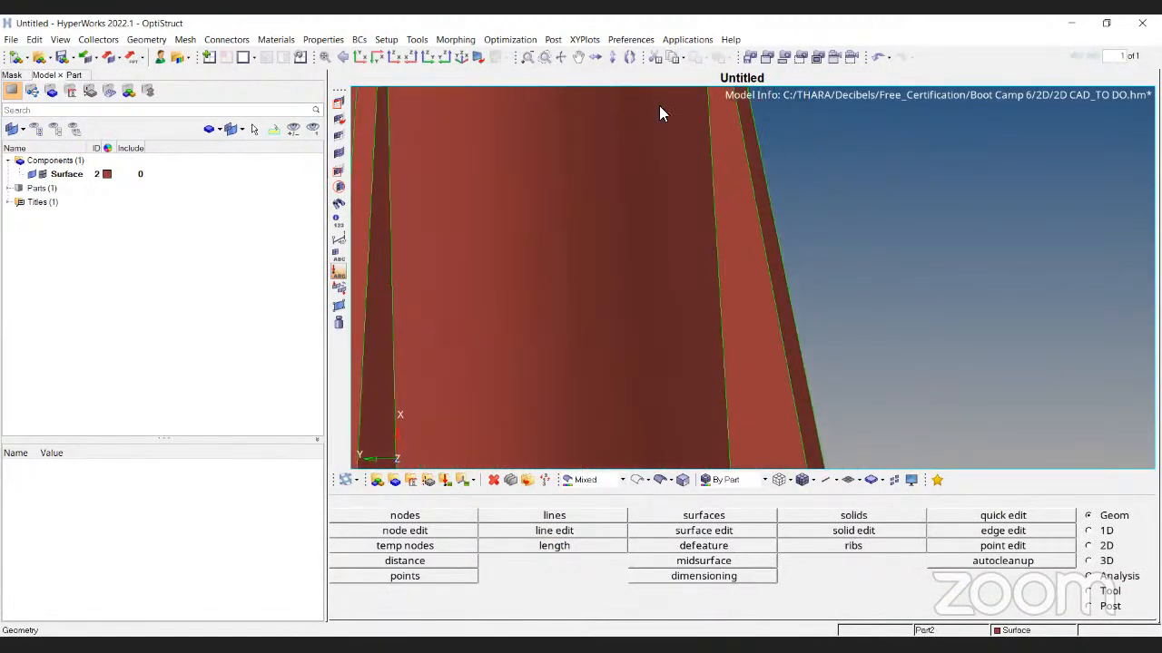
pyautogui.scroll(-2, 659, 105)
pyautogui.keyDown('ctrl'); pyautogui.moveTo(661, 109); pyautogui.dragTo(781, 325); pyautogui.keyUp('ctrl')
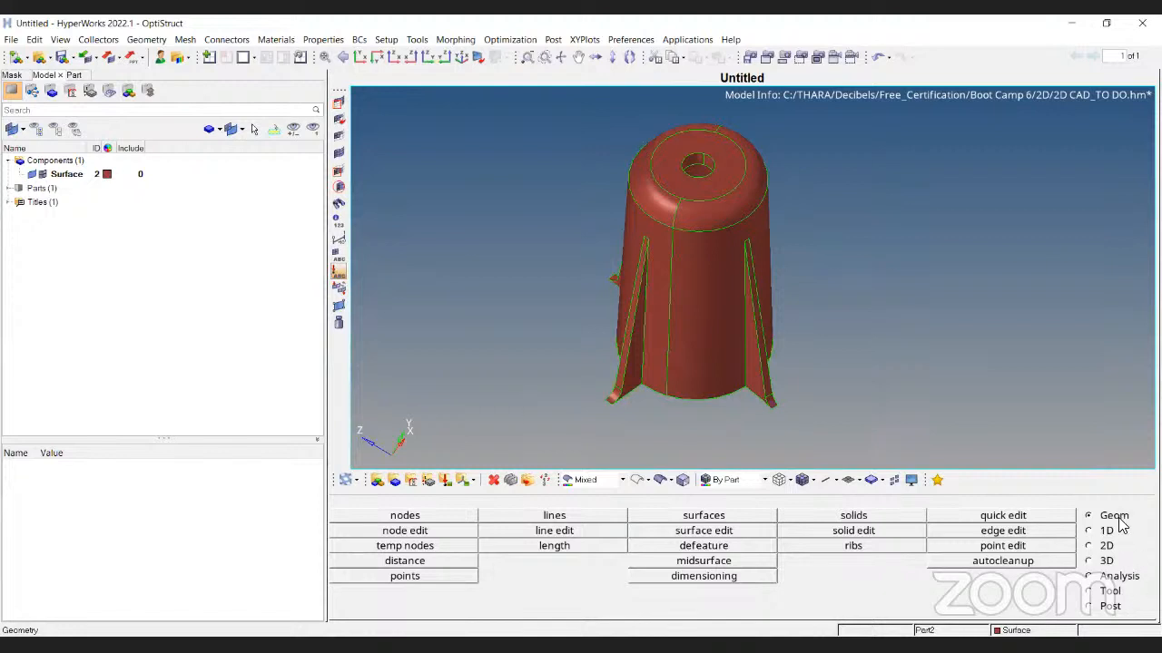
# Browse the midsurface extraction methods, trying offset+planes+sweeps before returning to auto
pyautogui.click(699, 562)
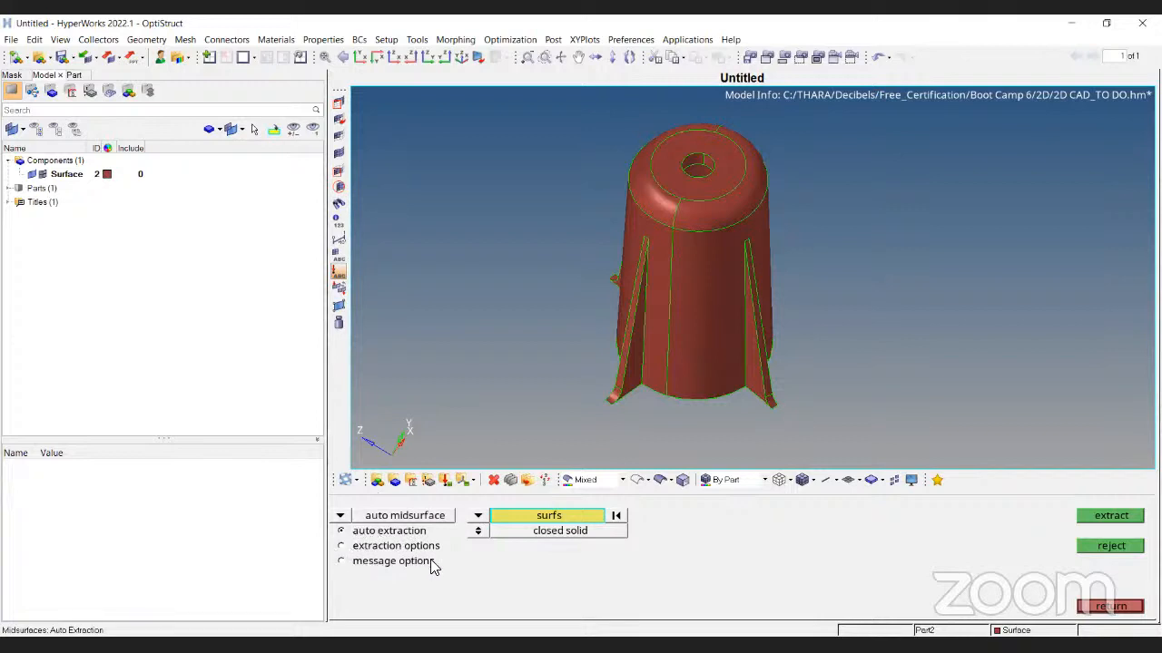
pyautogui.click(342, 546)
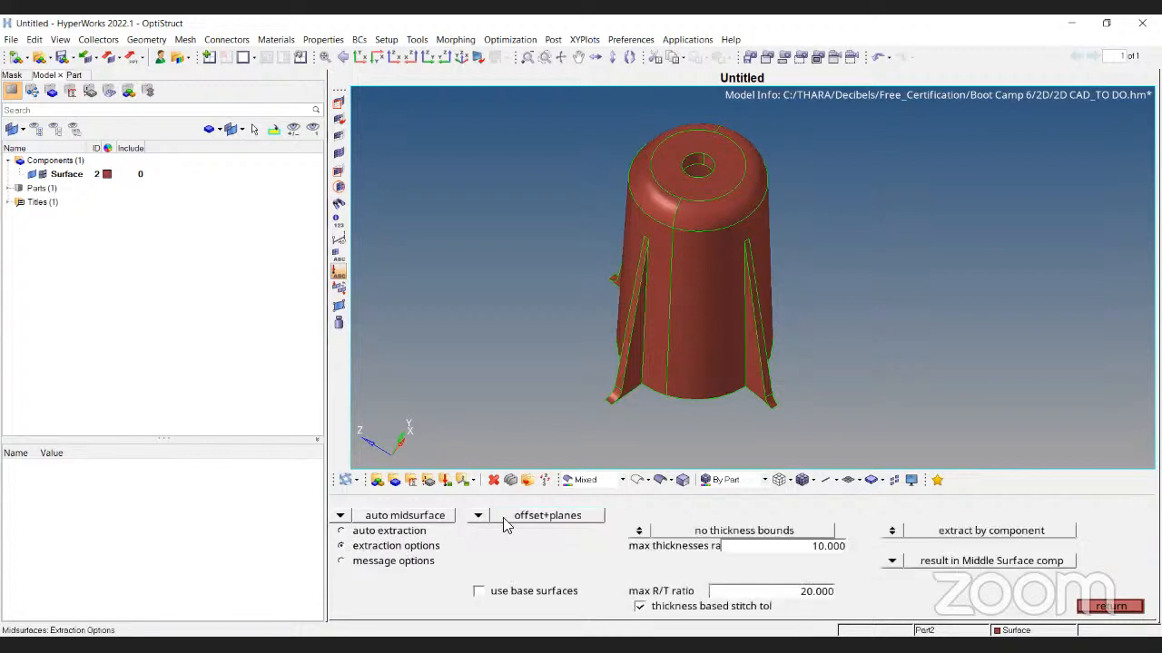
pyautogui.click(477, 517)
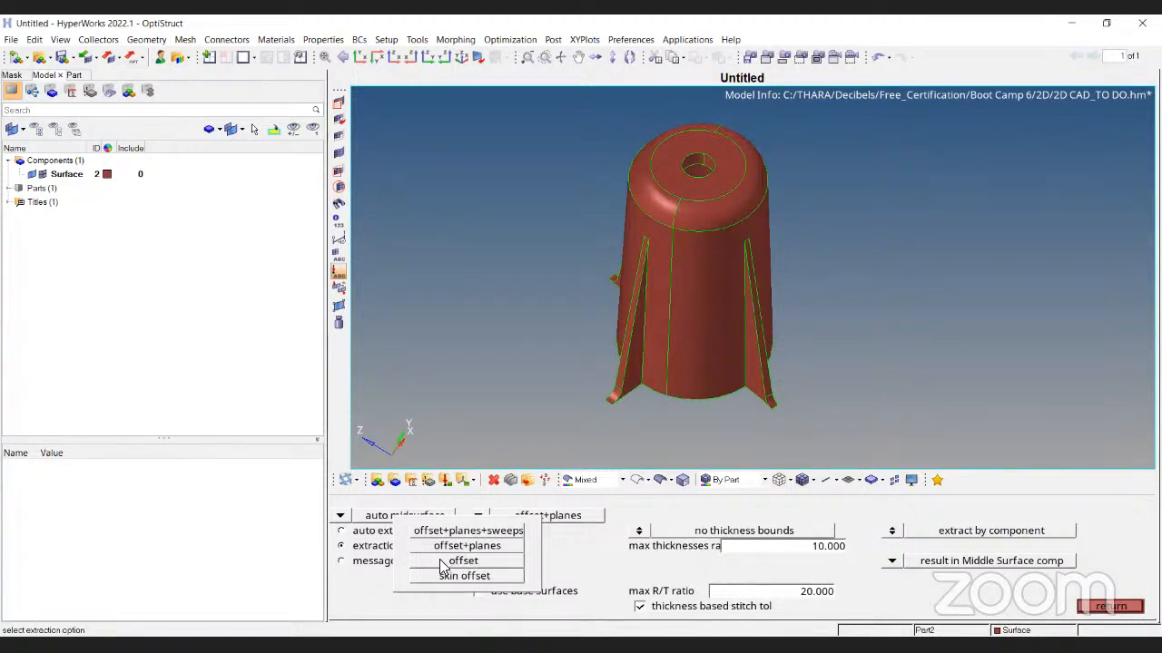
pyautogui.click(478, 516)
pyautogui.click(477, 531)
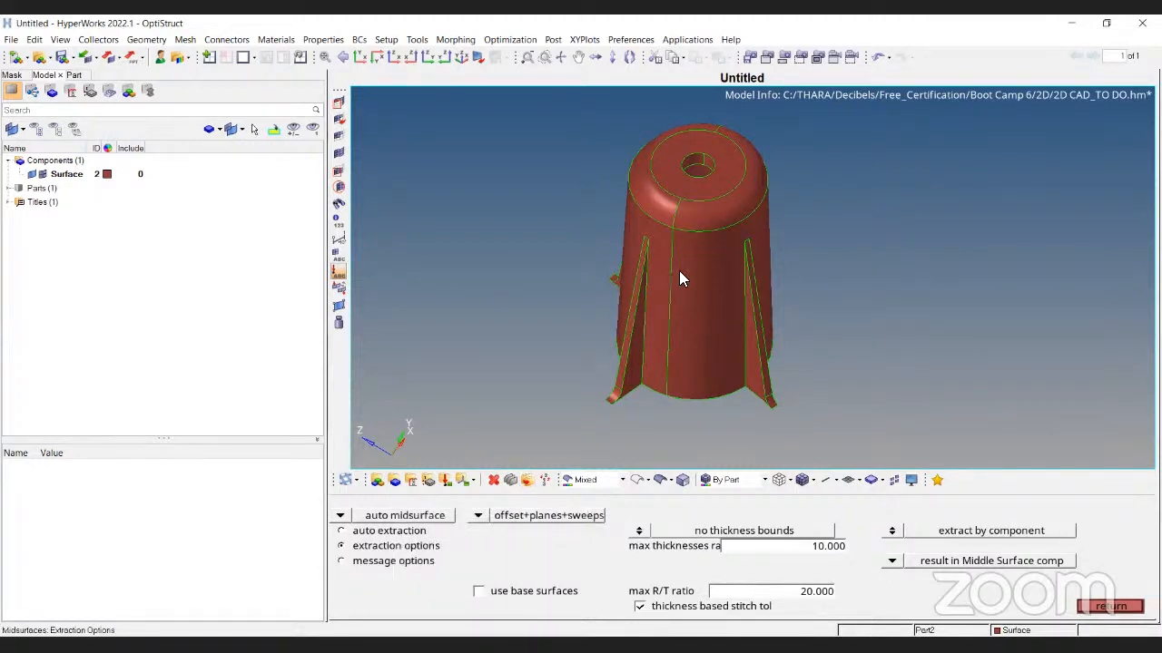
pyautogui.click(367, 530)
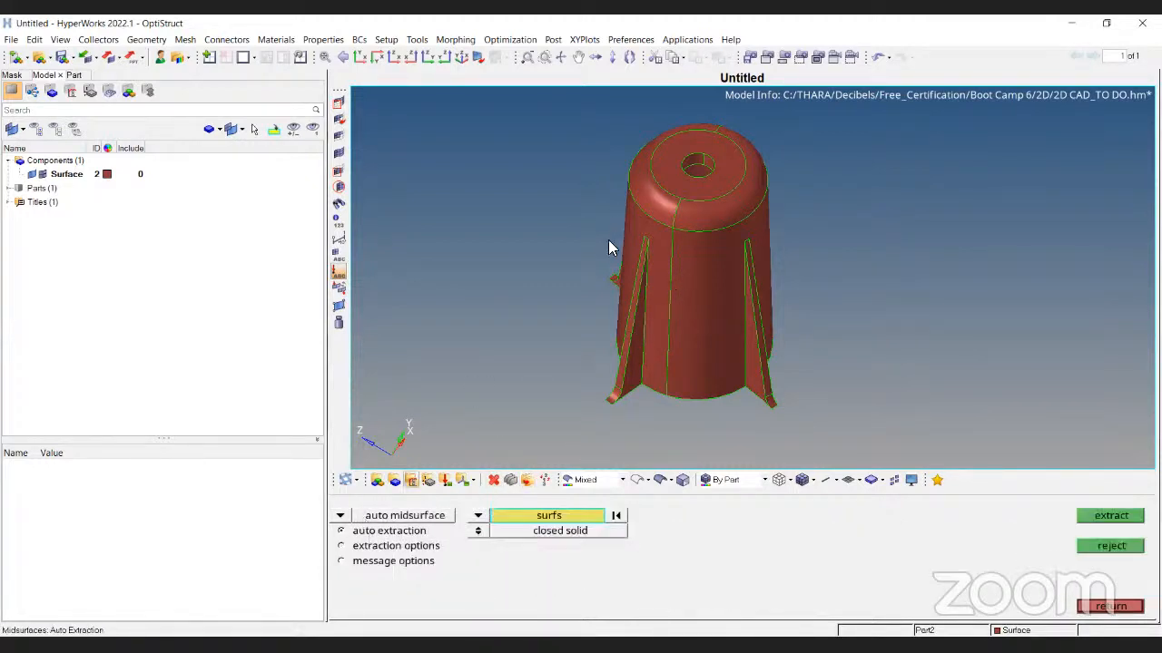
pyautogui.scroll(-3, 604, 301)
pyautogui.click(404, 547)
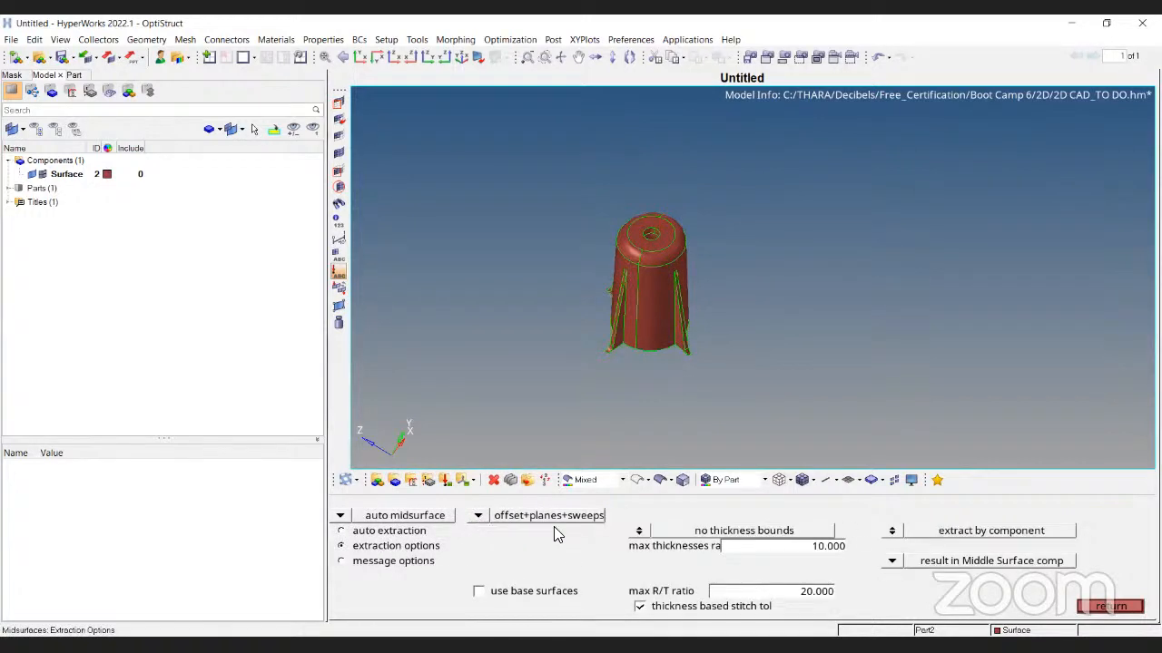
pyautogui.click(415, 527)
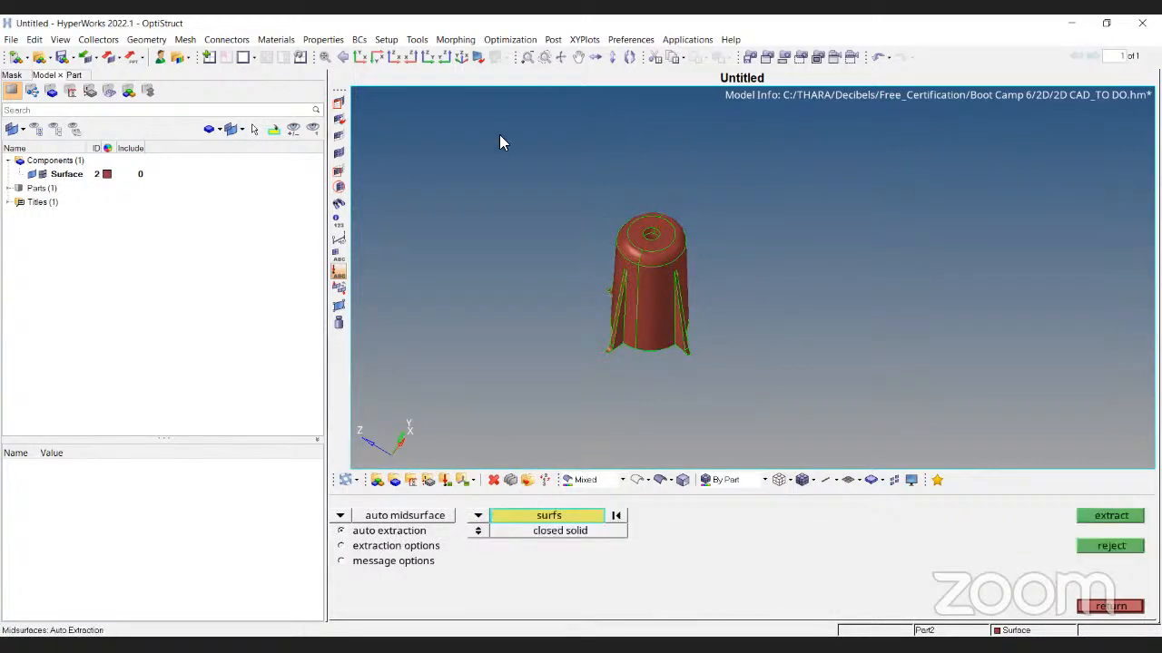
# Window-select all 36 cylinder surfaces, rotate the view, and exit without extracting
pyautogui.keyDown('shift'); pyautogui.moveTo(500, 135); pyautogui.dragTo(785, 395); pyautogui.keyUp('shift')
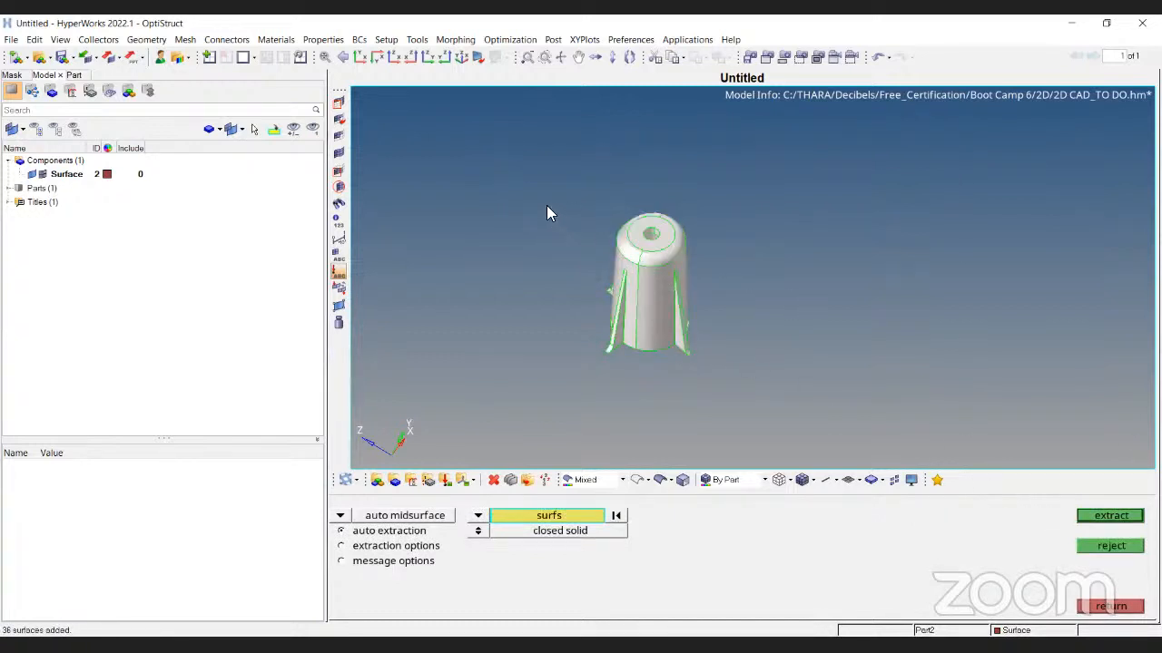
pyautogui.keyDown('shift'); pyautogui.moveTo(483, 122); pyautogui.dragTo(826, 415); pyautogui.keyUp('shift')
pyautogui.keyDown('ctrl'); pyautogui.moveTo(699, 347); pyautogui.dragTo(726, 337); pyautogui.keyUp('ctrl')
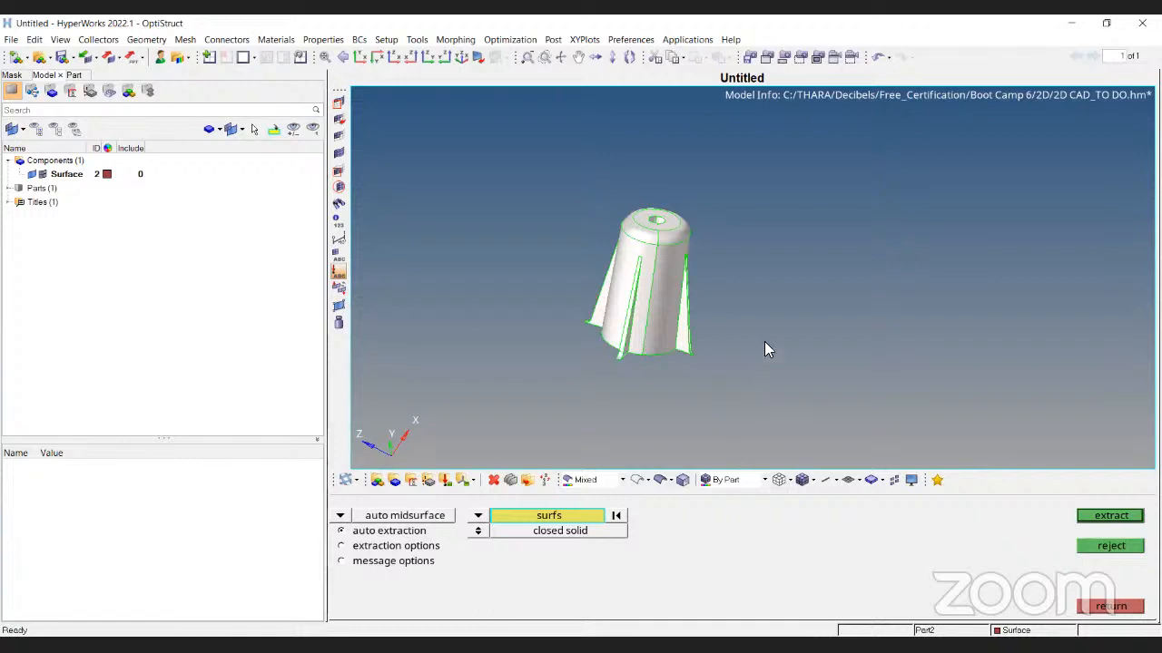
pyautogui.press('Escape')
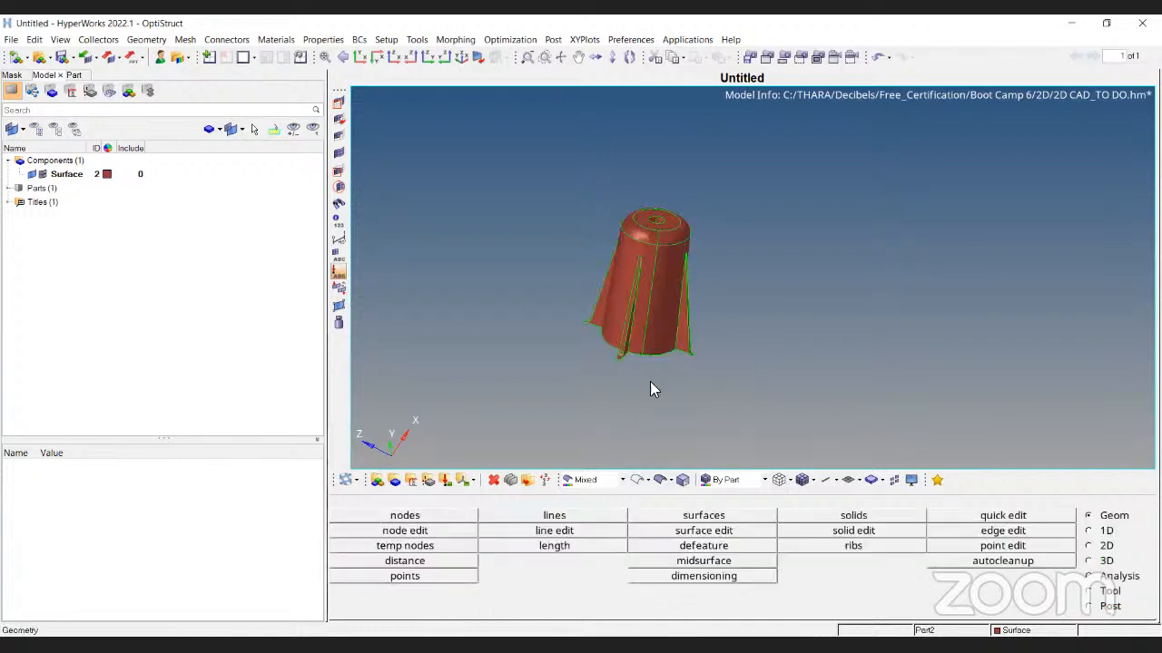
pyautogui.click(690, 562)
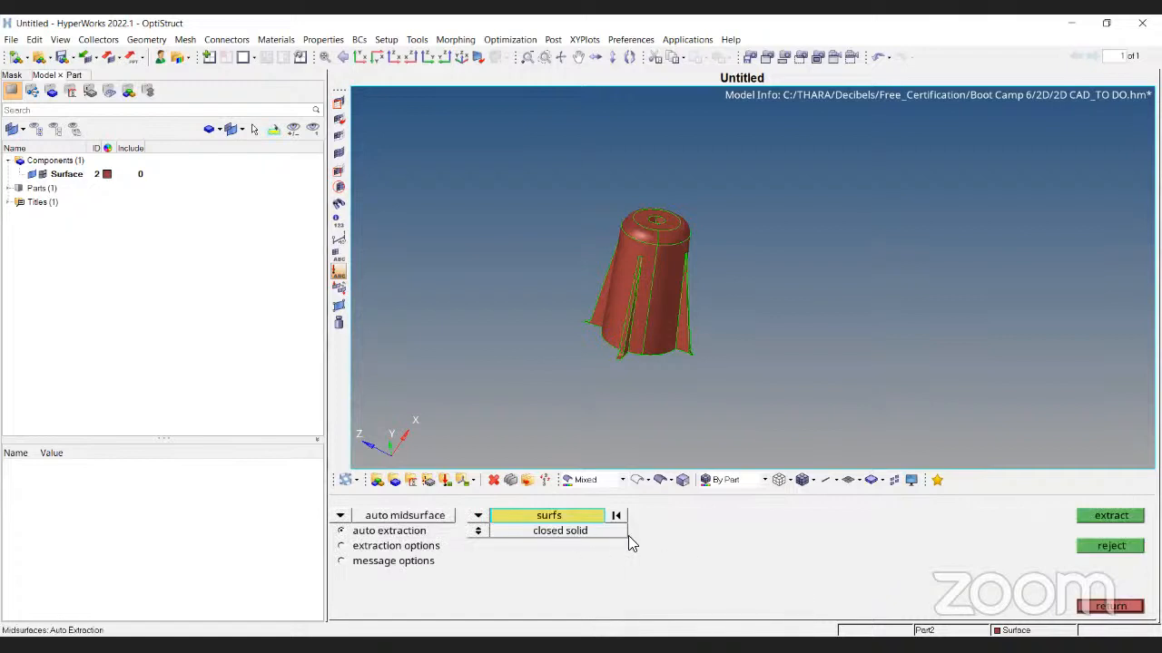
pyautogui.keyDown('shift'); pyautogui.moveTo(571, 187); pyautogui.dragTo(846, 411); pyautogui.keyUp('shift')
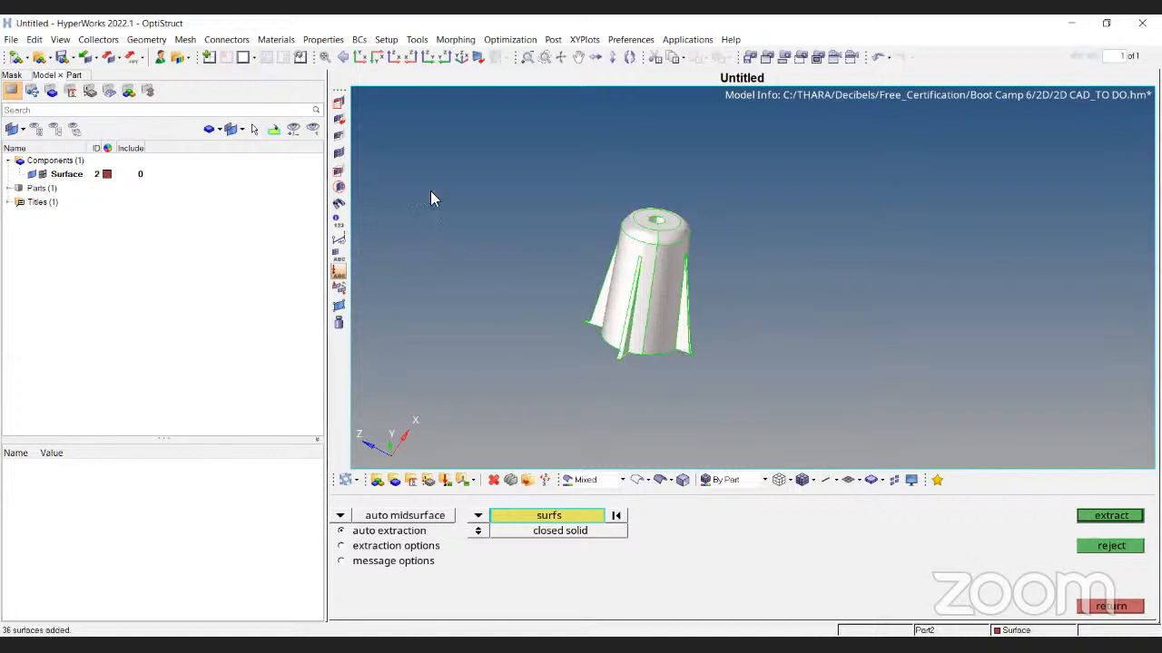
pyautogui.keyDown('shift'); pyautogui.moveTo(444, 149); pyautogui.dragTo(858, 438); pyautogui.keyUp('shift')
pyautogui.keyDown('shift'); pyautogui.moveTo(475, 146); pyautogui.dragTo(796, 403); pyautogui.keyUp('shift')
pyautogui.keyDown('shift'); pyautogui.moveTo(558, 216); pyautogui.dragTo(796, 503); pyautogui.keyUp('shift')
pyautogui.press('Escape')
pyautogui.moveTo(613, 257)
pyautogui.keyDown('ctrl'); pyautogui.mouseDown()
pyautogui.moveTo(833, 278)
pyautogui.moveTo(622, 213)
pyautogui.moveTo(699, 327)
pyautogui.moveTo(537, 277)
pyautogui.moveTo(826, 279)
pyautogui.moveTo(764, 223)
pyautogui.moveTo(695, 265)
pyautogui.moveTo(721, 150)
pyautogui.moveTo(958, 259)
pyautogui.moveTo(1044, 381)
pyautogui.moveTo(1074, 396)
pyautogui.moveTo(653, 279)
pyautogui.moveTo(657, 200)
pyautogui.moveTo(741, 342)
pyautogui.moveTo(638, 296)
pyautogui.mouseUp(); pyautogui.keyUp('ctrl')
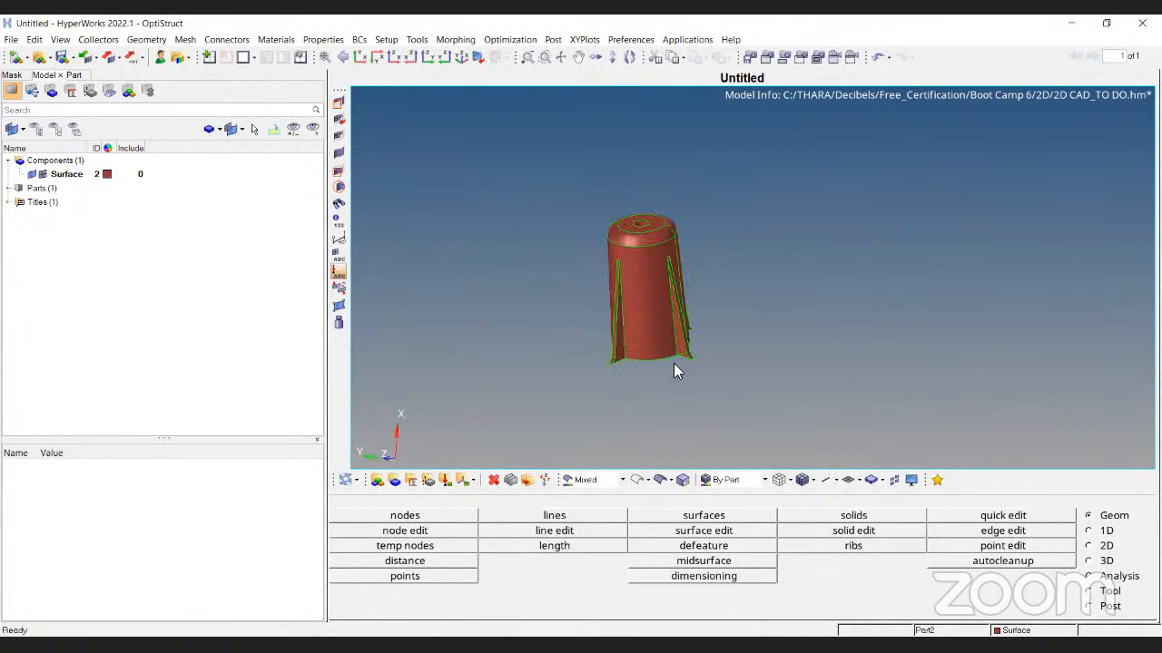
pyautogui.keyDown('ctrl'); pyautogui.moveTo(674, 363); pyautogui.dragTo(548, 280); pyautogui.keyUp('ctrl')
pyautogui.keyDown('ctrl'); pyautogui.moveTo(547, 280); pyautogui.dragTo(916, 254, button='right'); pyautogui.keyUp('ctrl')
pyautogui.scroll(10, 838, 267)
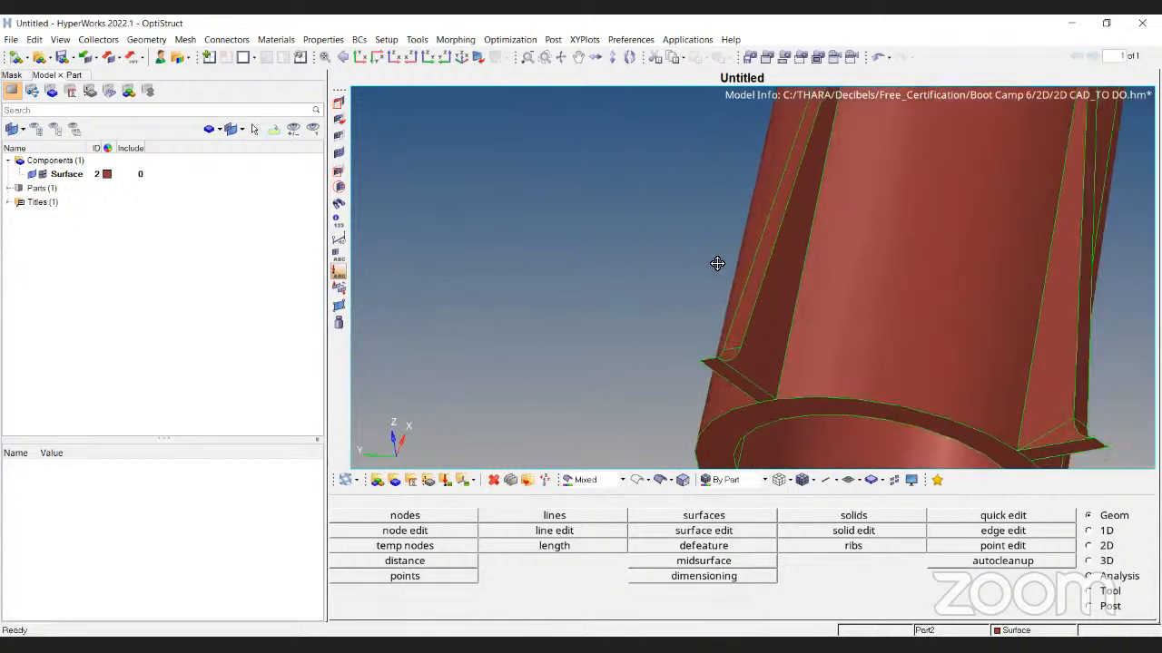
pyautogui.scroll(-10, 735, 255)
pyautogui.keyDown('ctrl'); pyautogui.moveTo(690, 412); pyautogui.dragTo(775, 324); pyautogui.keyUp('ctrl')
pyautogui.scroll(5, 768, 324)
pyautogui.scroll(-8, 767, 324)
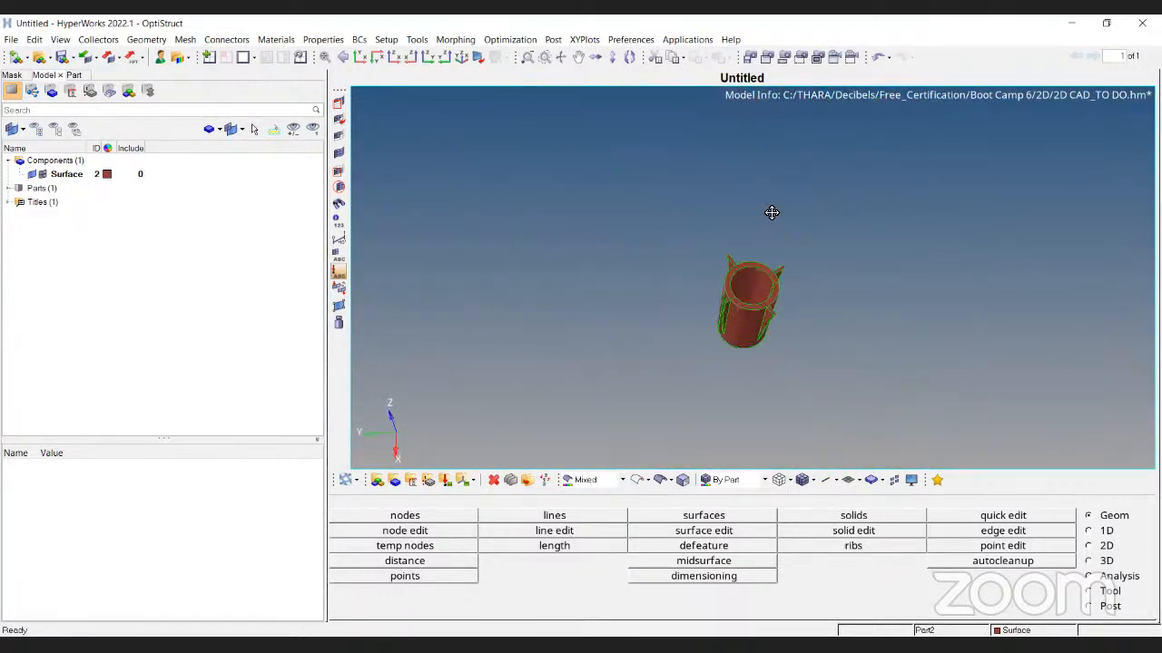
pyautogui.keyDown('ctrl'); pyautogui.moveTo(767, 229); pyautogui.dragTo(736, 307); pyautogui.keyUp('ctrl')
pyautogui.scroll(8, 736, 309)
pyautogui.scroll(-5, 744, 323)
pyautogui.keyDown('ctrl'); pyautogui.moveTo(774, 381); pyautogui.dragTo(952, 249); pyautogui.keyUp('ctrl')
pyautogui.scroll(-3, 899, 292)
pyautogui.keyDown('ctrl'); pyautogui.moveTo(899, 292); pyautogui.dragTo(681, 303); pyautogui.keyUp('ctrl')
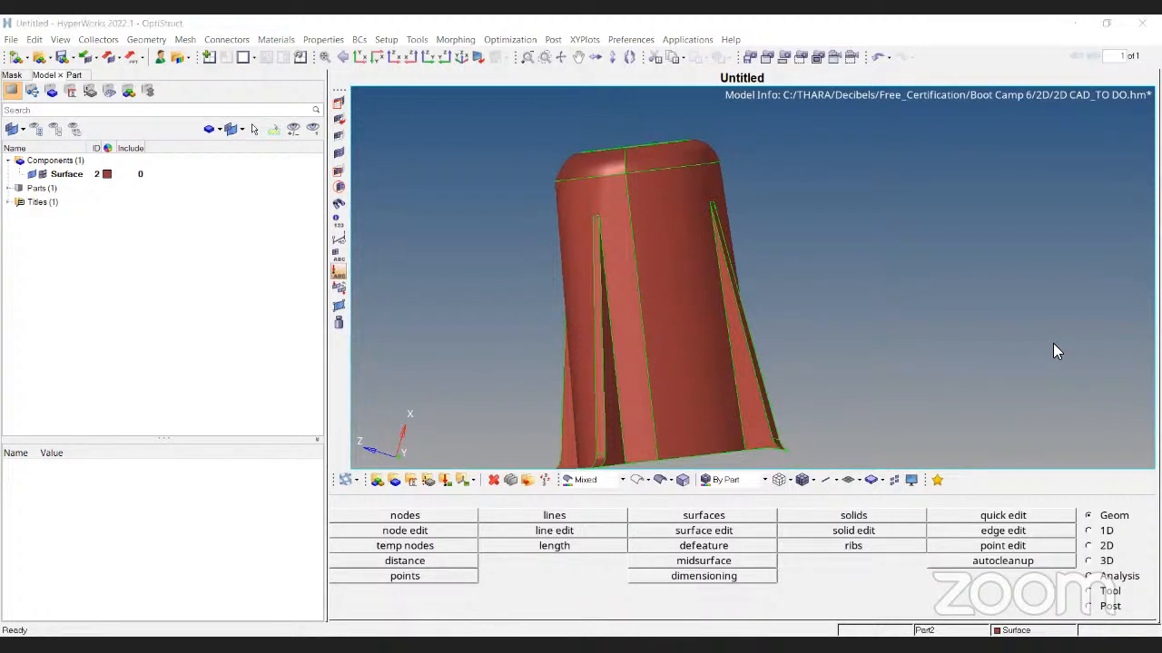
pyautogui.press('F2')
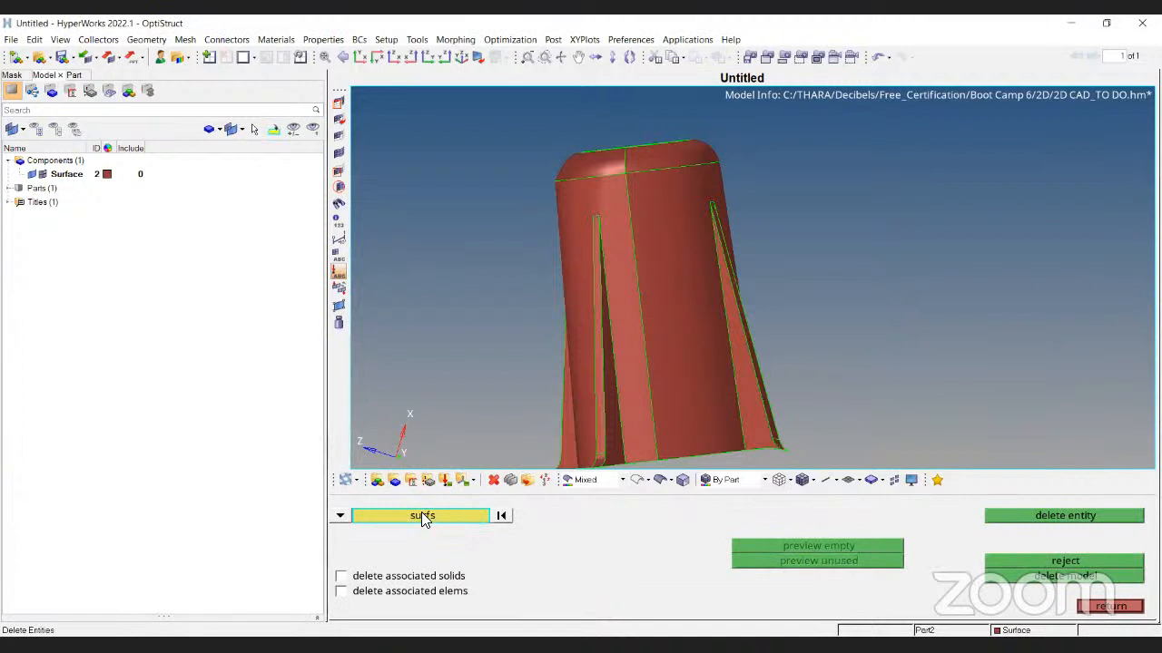
pyautogui.press('F3')
pyautogui.press('Escape')
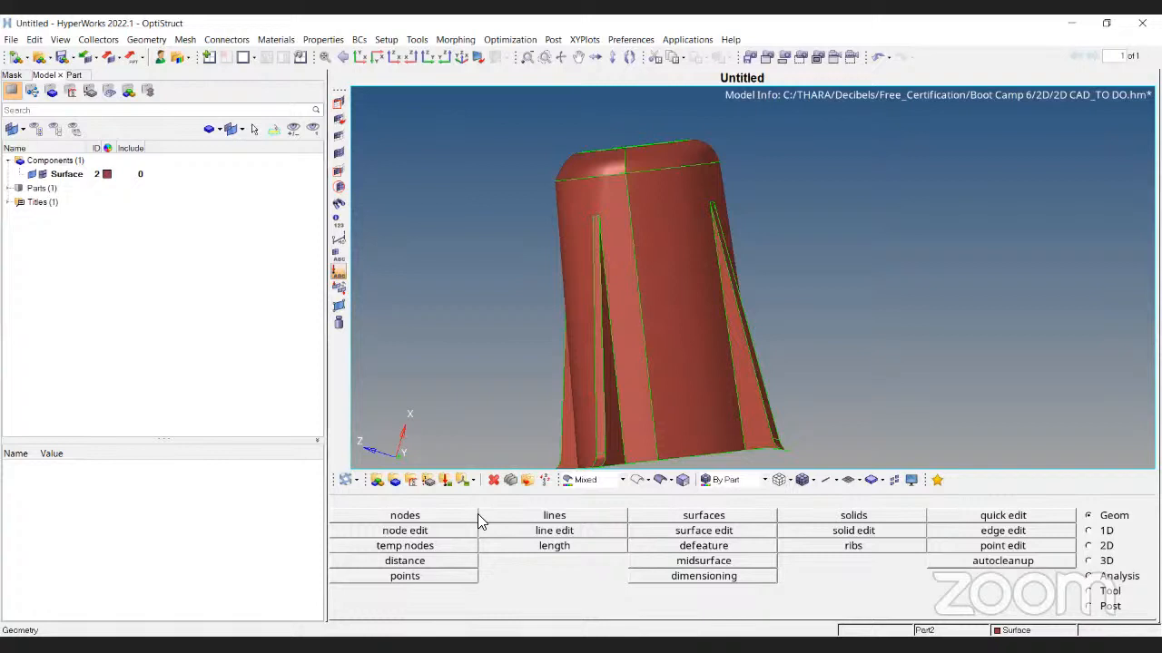
pyautogui.keyDown('ctrl'); pyautogui.moveTo(842, 400); pyautogui.dragTo(651, 299); pyautogui.keyUp('ctrl')
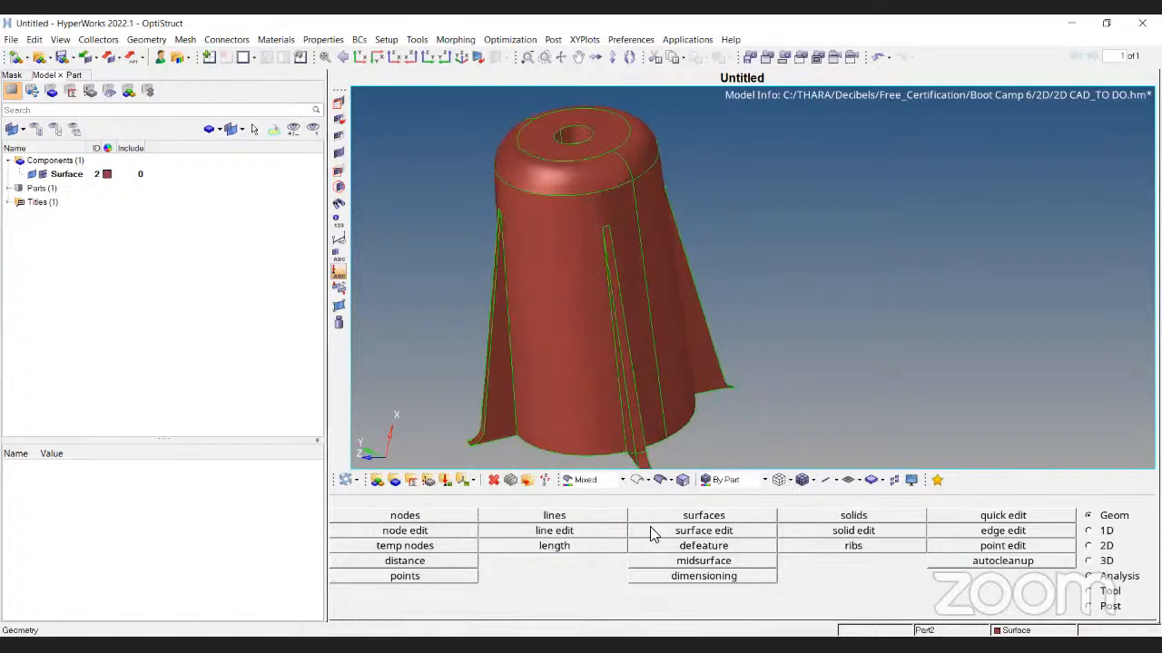
# Window-select all 36 surfaces and extract the midsurface, declining the plate review
pyautogui.click(703, 561)
pyautogui.scroll(-3, 610, 236)
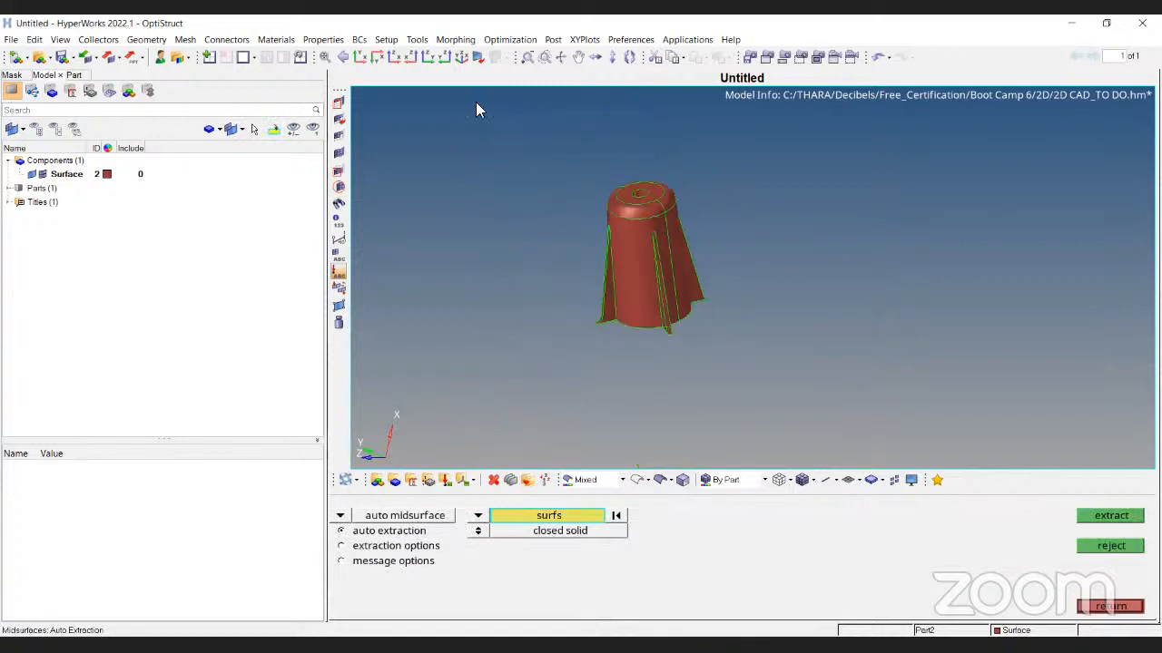
pyautogui.keyDown('shift'); pyautogui.moveTo(479, 118); pyautogui.dragTo(1002, 445); pyautogui.keyUp('shift')
pyautogui.click(1114, 516)
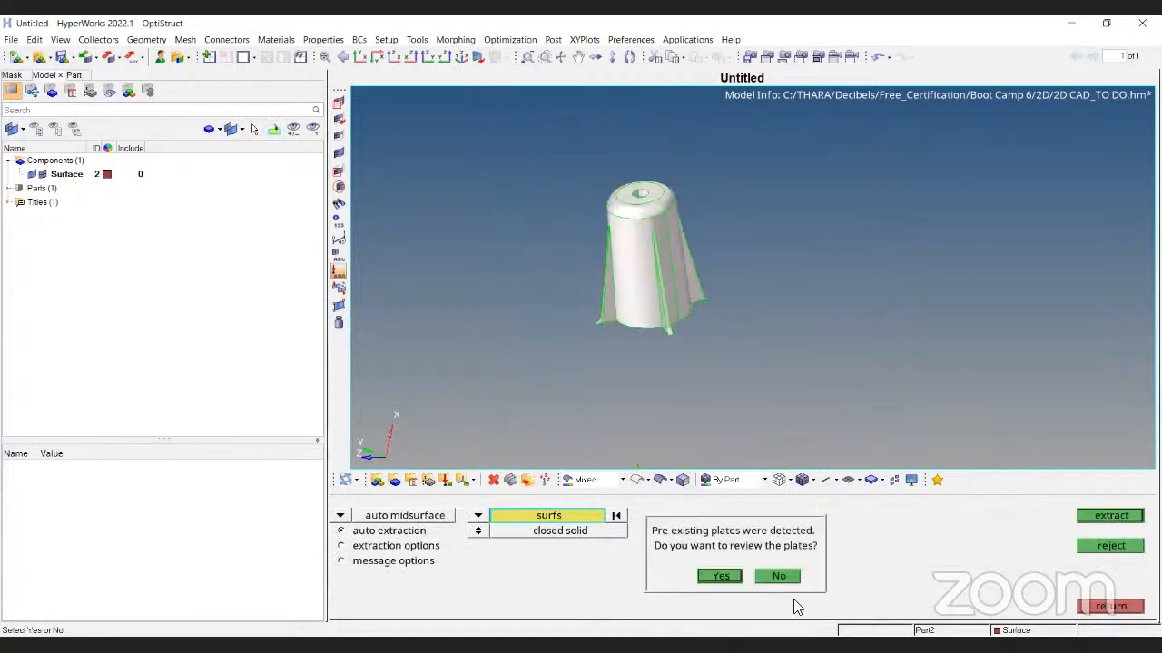
pyautogui.click(778, 575)
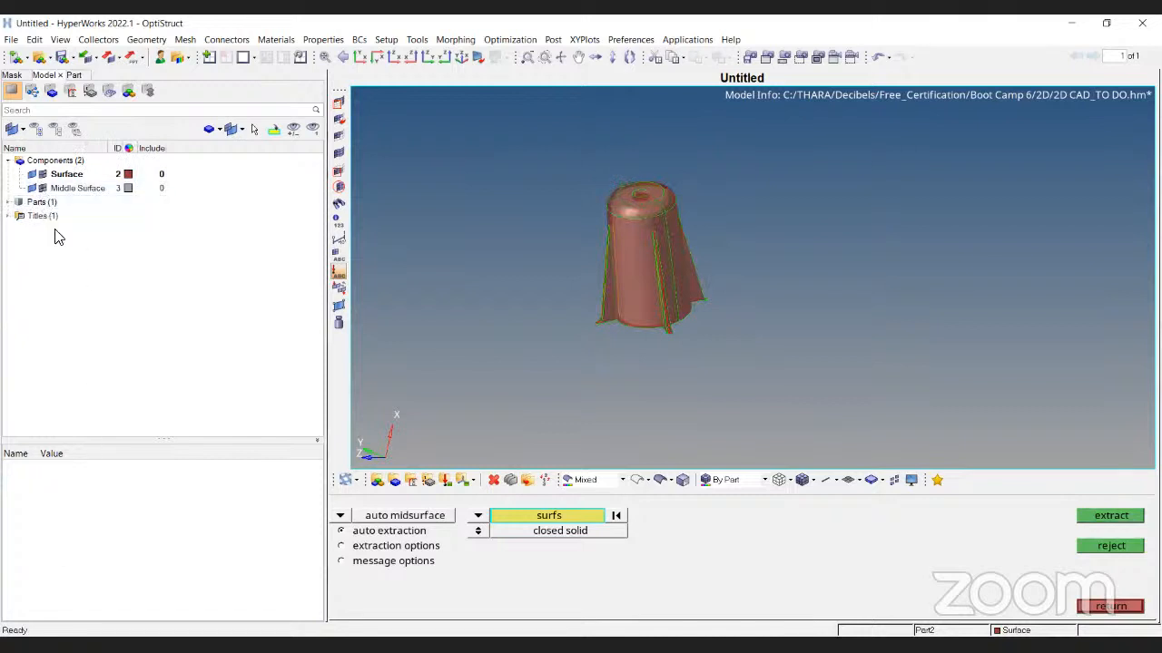
pyautogui.press('Escape')
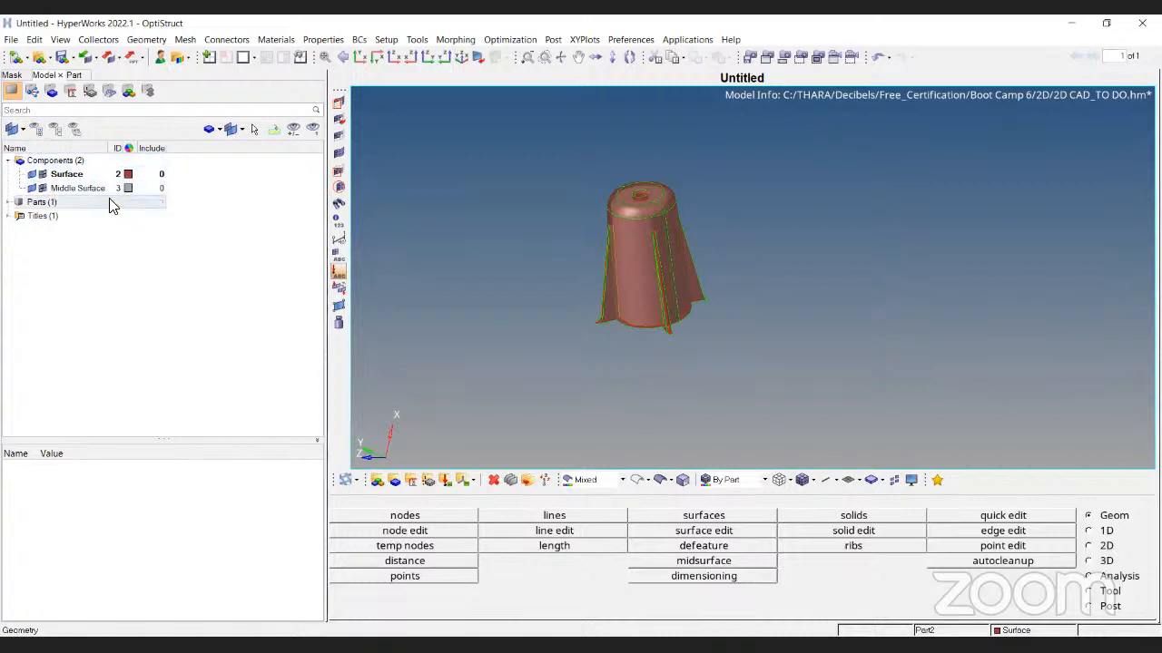
# Hide the Surface component and rotate the grey midsurface
pyautogui.click(33, 175)
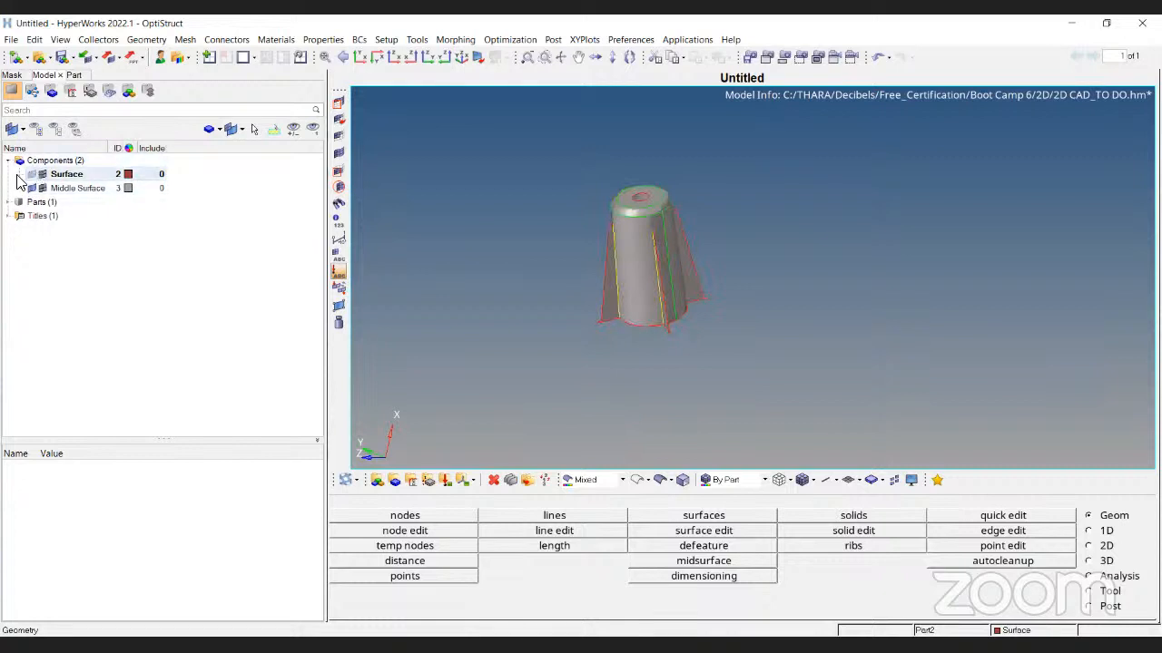
pyautogui.keyDown('ctrl'); pyautogui.moveTo(664, 280); pyautogui.dragTo(826, 269); pyautogui.keyUp('ctrl')
pyautogui.keyDown('ctrl'); pyautogui.scroll(5, 576, 272); pyautogui.keyUp('ctrl')
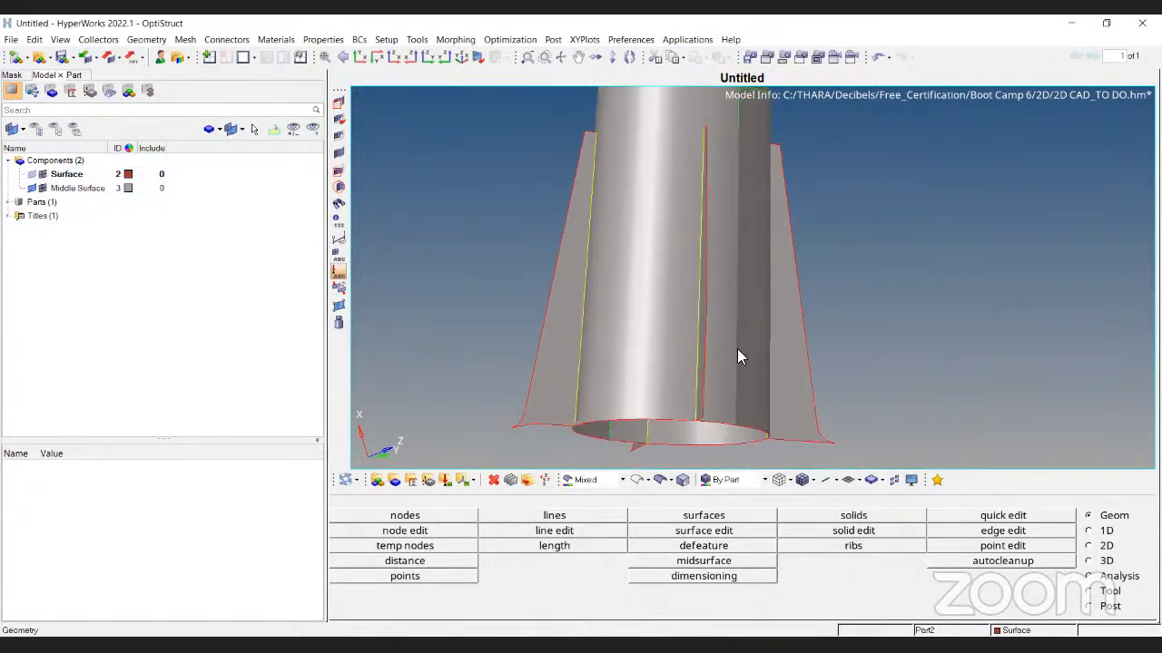
pyautogui.keyDown('ctrl'); pyautogui.moveTo(758, 362); pyautogui.dragTo(798, 263); pyautogui.keyUp('ctrl')
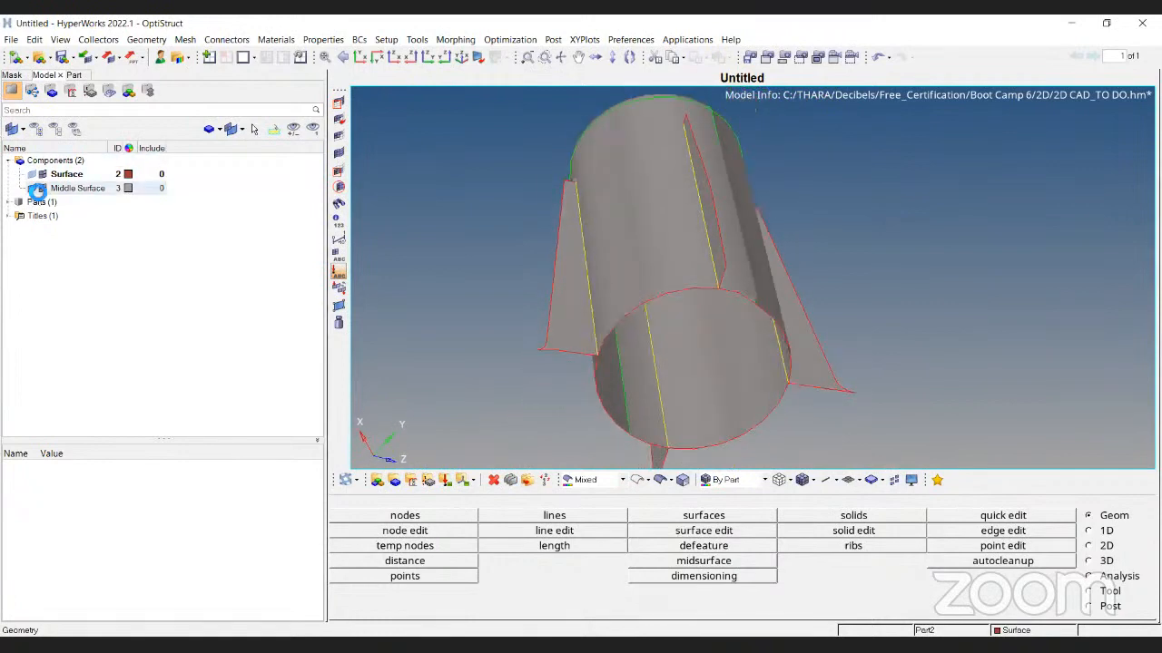
# Bring the Surface component back and make it opaque again
pyautogui.click(42, 175)
pyautogui.click(41, 174)
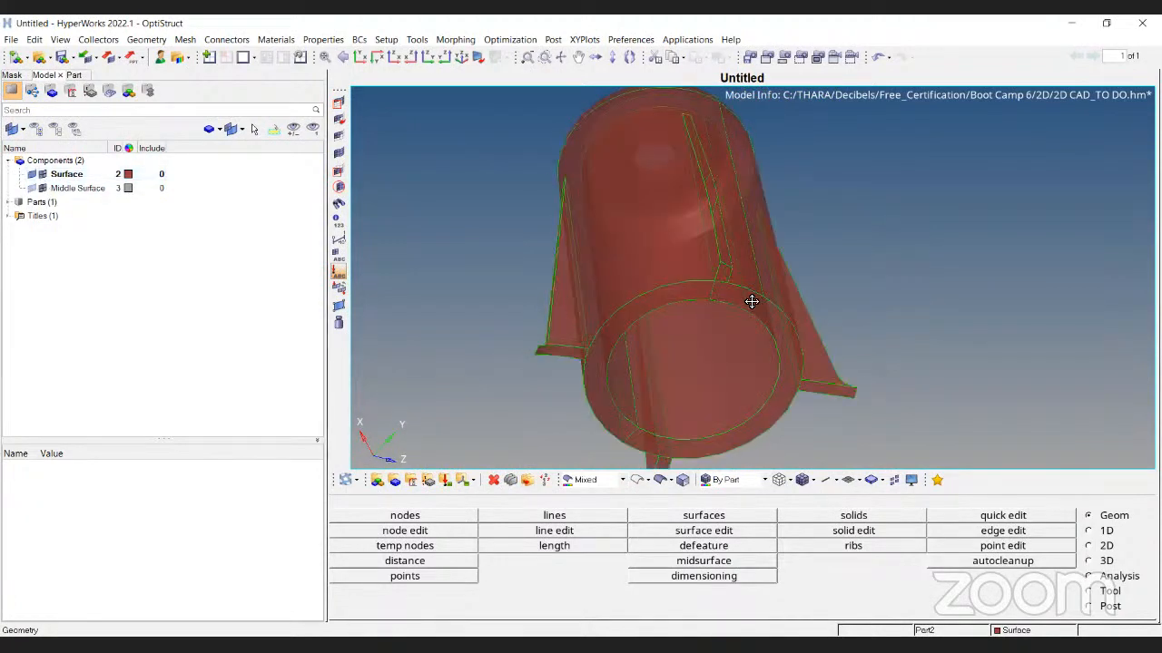
pyautogui.click(681, 479)
pyautogui.click(402, 561)
pyautogui.press('Escape')
pyautogui.keyDown('ctrl'); pyautogui.moveTo(733, 333); pyautogui.dragTo(695, 240); pyautogui.keyUp('ctrl')
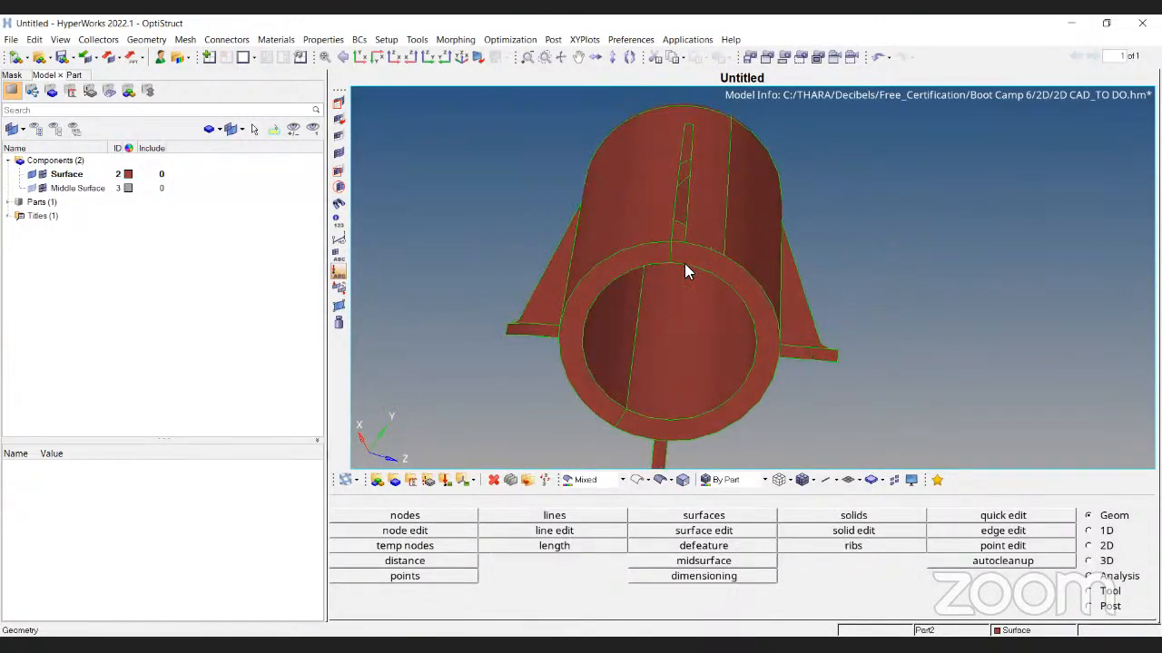
# Show only the grey Middle Surface and rotate it to inspect the bore, fins and top
pyautogui.click(32, 174)
pyautogui.click(32, 188)
pyautogui.keyDown('ctrl'); pyautogui.moveTo(712, 177); pyautogui.dragTo(821, 218); pyautogui.keyUp('ctrl')
pyautogui.keyDown('ctrl'); pyautogui.scroll(5, 808, 253); pyautogui.keyUp('ctrl')
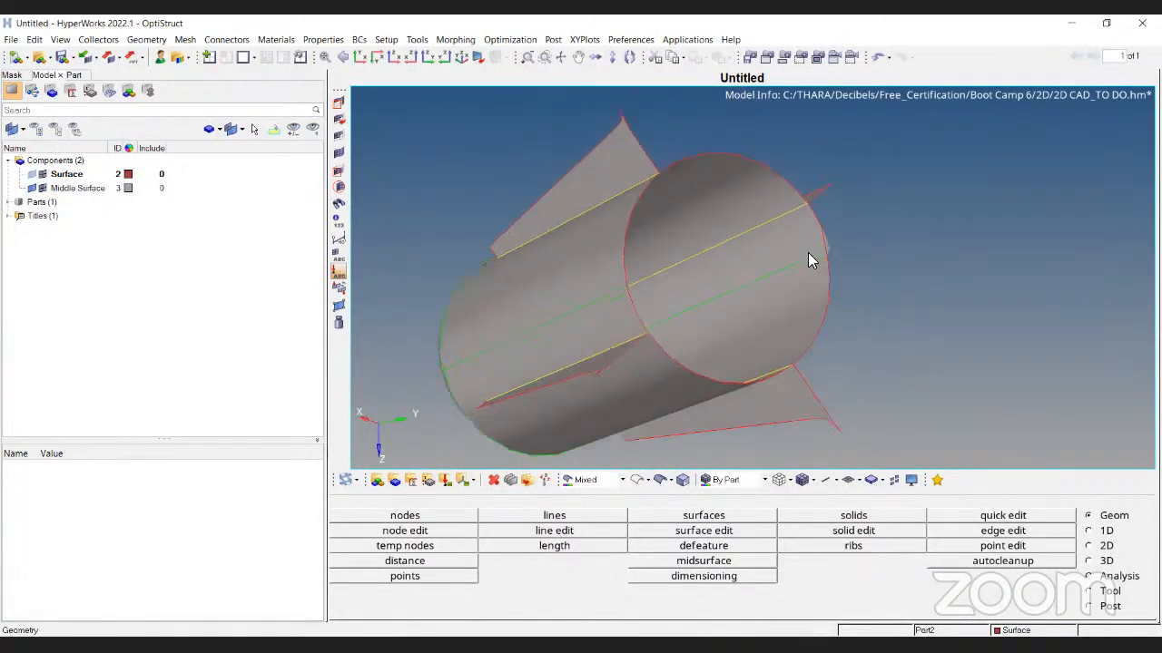
pyautogui.keyDown('ctrl'); pyautogui.moveTo(602, 178); pyautogui.dragTo(926, 395); pyautogui.keyUp('ctrl')
pyautogui.scroll(-4, 747, 208)
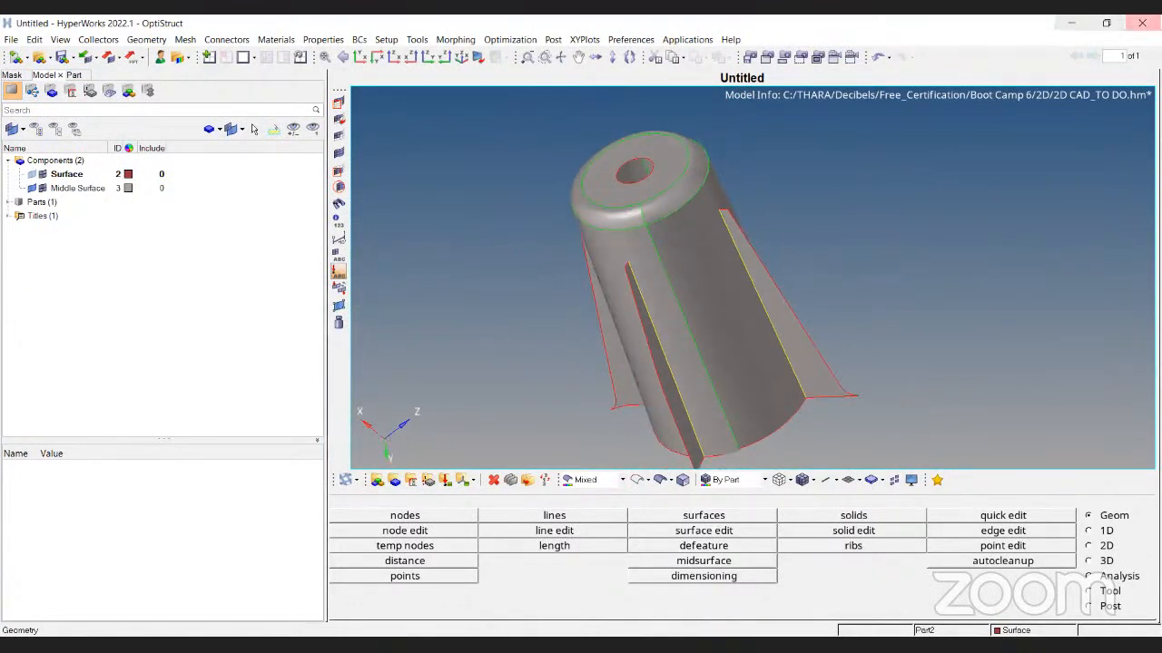
pyautogui.keyDown('ctrl'); pyautogui.moveTo(630, 275); pyautogui.dragTo(619, 355); pyautogui.keyUp('ctrl')
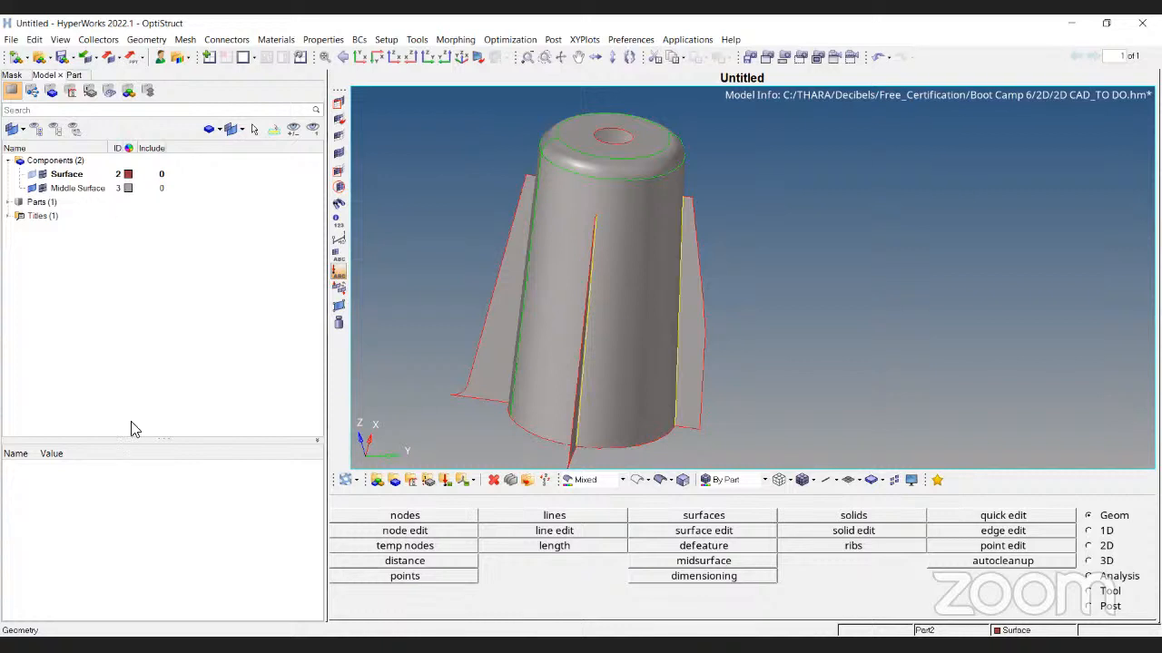
pyautogui.rightClick(105, 193)
# Delete the Middle Surface component and re-extract the midsurface using the offset method
pyautogui.click(150, 420)
pyautogui.click(557, 391)
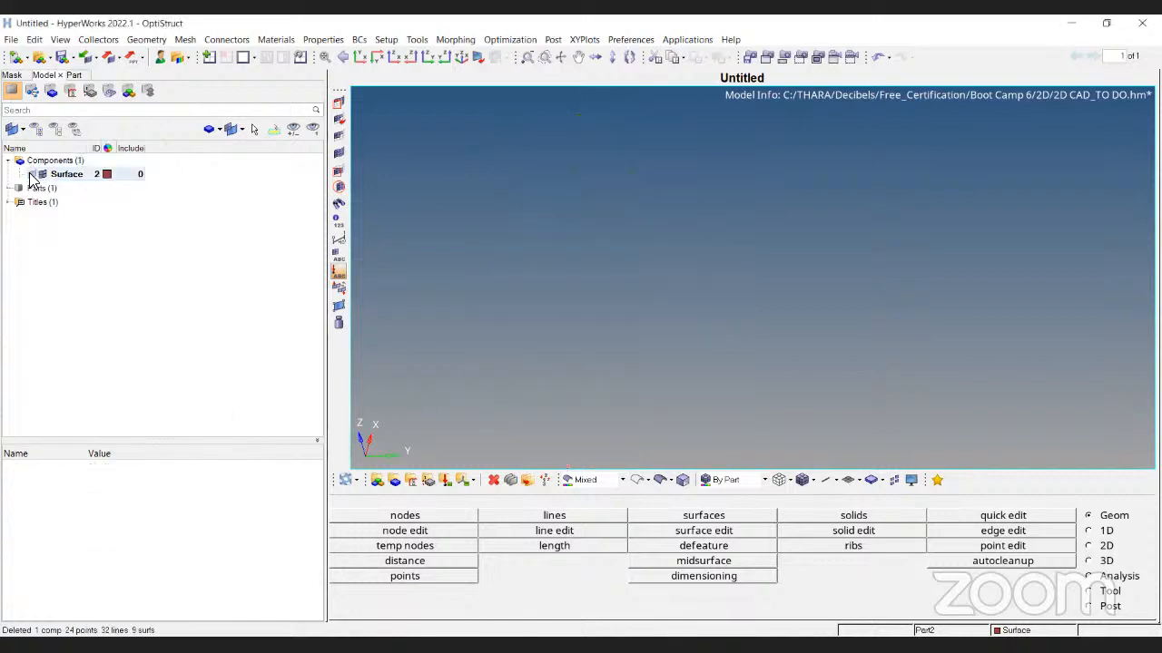
pyautogui.click(740, 561)
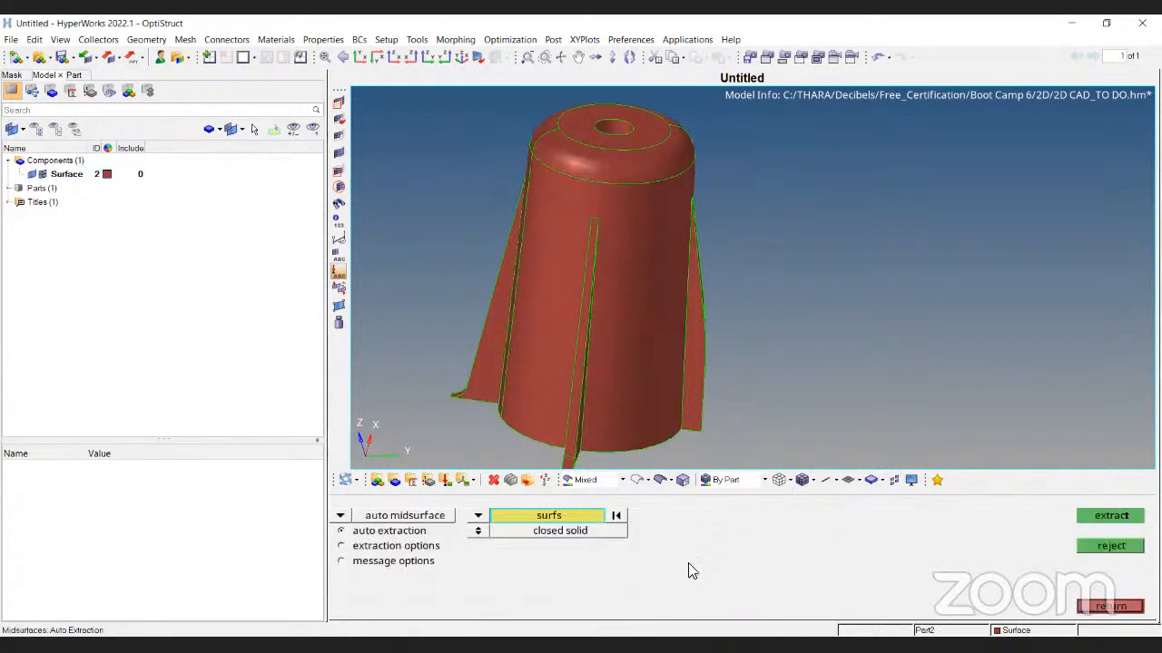
pyautogui.click(385, 547)
pyautogui.click(478, 515)
pyautogui.click(472, 560)
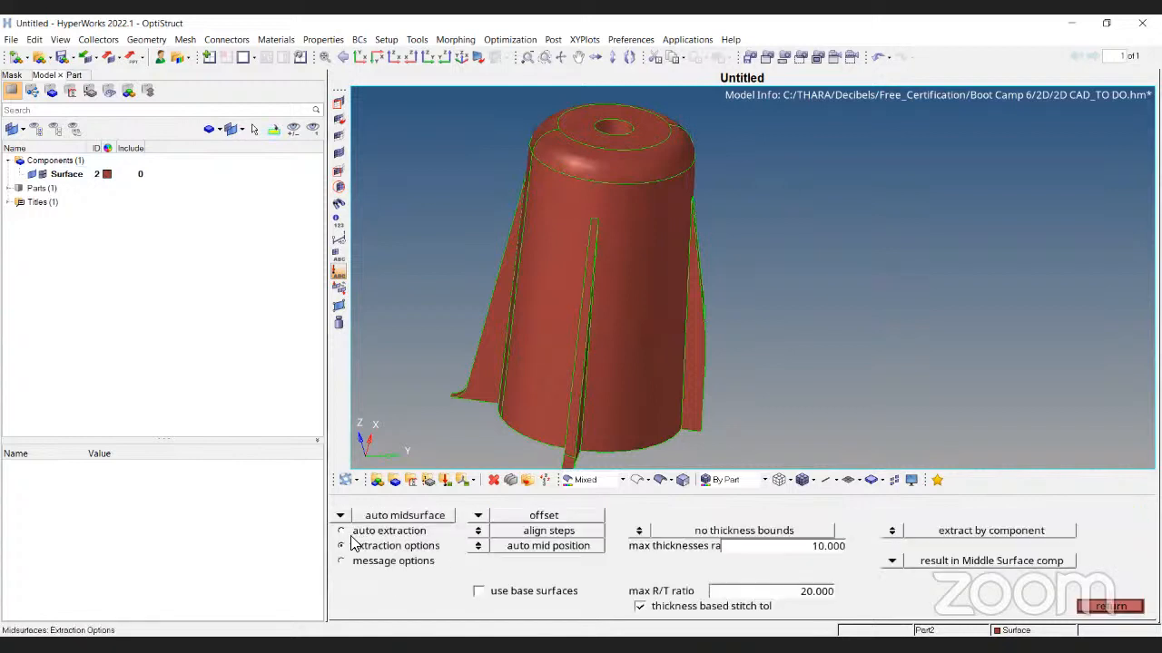
pyautogui.click(354, 531)
pyautogui.scroll(-3, 646, 272)
pyautogui.click(1118, 516)
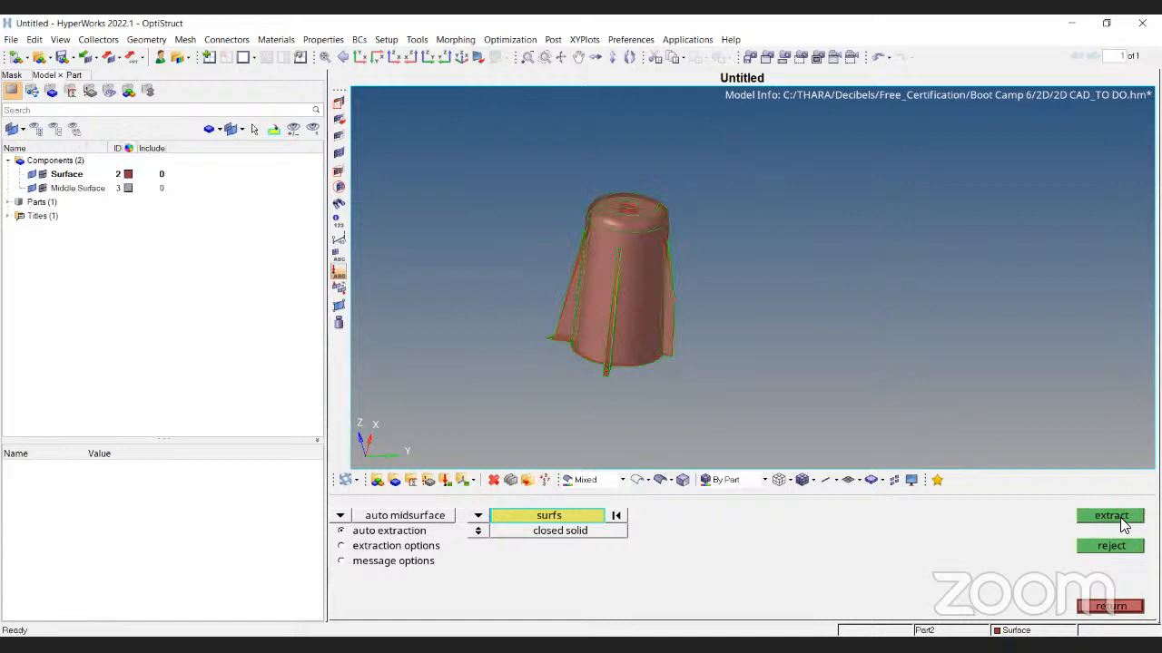
# Hide the original Surface geometry and lower the component transparency
pyautogui.click(33, 174)
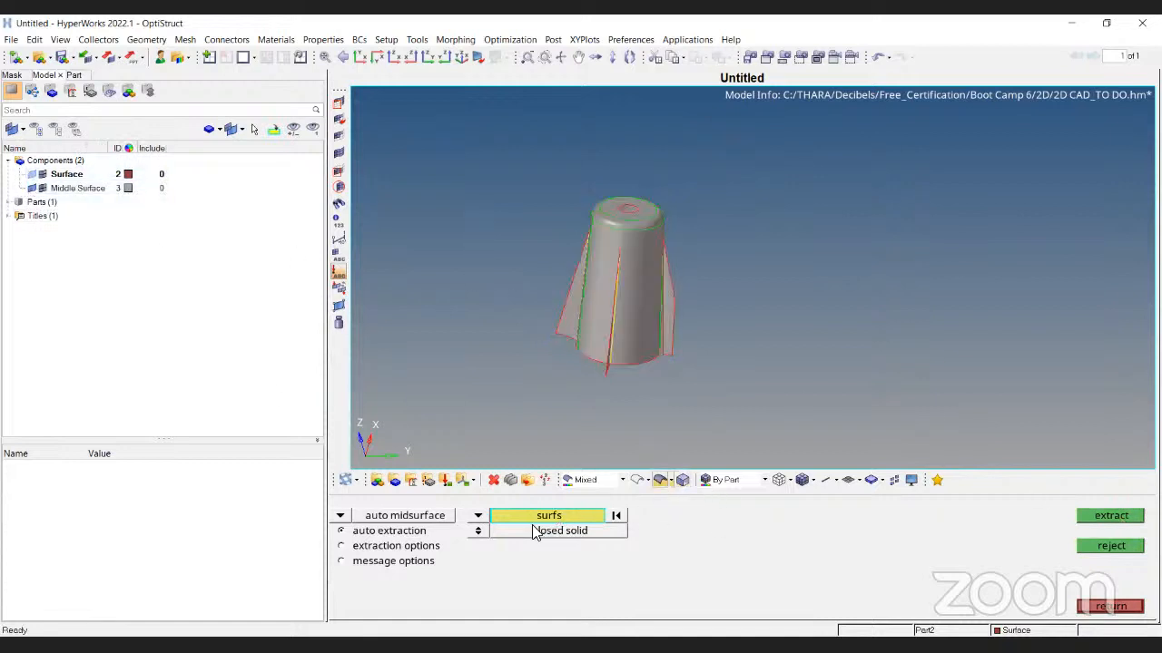
pyautogui.click(660, 480)
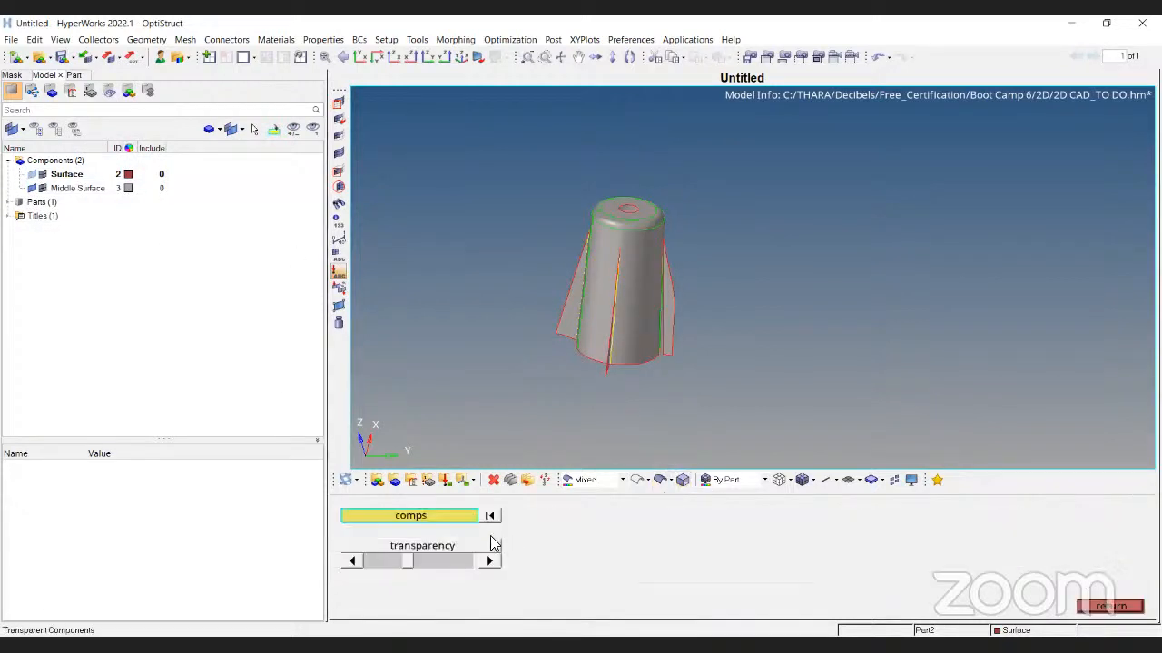
pyautogui.moveTo(412, 563); pyautogui.dragTo(365, 554)
pyautogui.press('Escape')
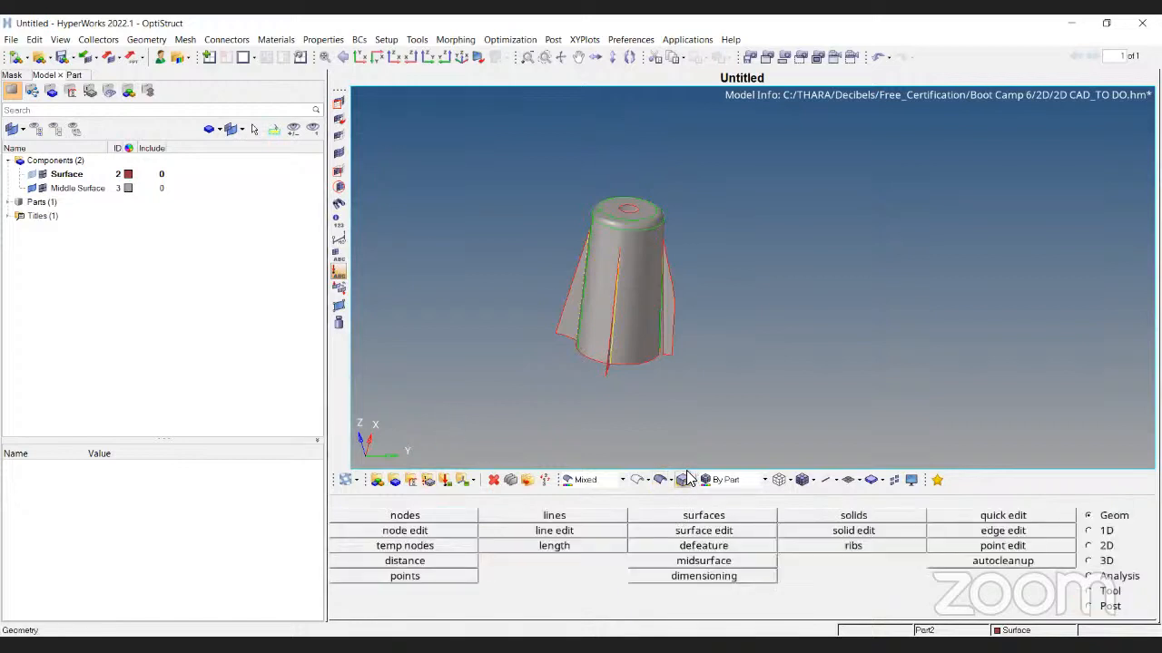
pyautogui.keyDown('ctrl'); pyautogui.moveTo(702, 317); pyautogui.dragTo(588, 287); pyautogui.keyUp('ctrl')
pyautogui.keyDown('ctrl'); pyautogui.scroll(5, 590, 287); pyautogui.keyUp('ctrl')
pyautogui.keyDown('ctrl'); pyautogui.moveTo(761, 252); pyautogui.dragTo(735, 227); pyautogui.keyUp('ctrl')
pyautogui.keyDown('ctrl'); pyautogui.scroll(-5, 652, 281); pyautogui.keyUp('ctrl')
pyautogui.keyDown('ctrl'); pyautogui.scroll(5, 737, 233); pyautogui.keyUp('ctrl')
pyautogui.keyDown('ctrl'); pyautogui.scroll(-4, 599, 266); pyautogui.keyUp('ctrl')
pyautogui.keyDown('ctrl'); pyautogui.moveTo(587, 264); pyautogui.dragTo(948, 287); pyautogui.keyUp('ctrl')
pyautogui.keyDown('ctrl'); pyautogui.scroll(5, 659, 247); pyautogui.keyUp('ctrl')
pyautogui.keyDown('ctrl'); pyautogui.moveTo(688, 238); pyautogui.dragTo(703, 182); pyautogui.keyUp('ctrl')
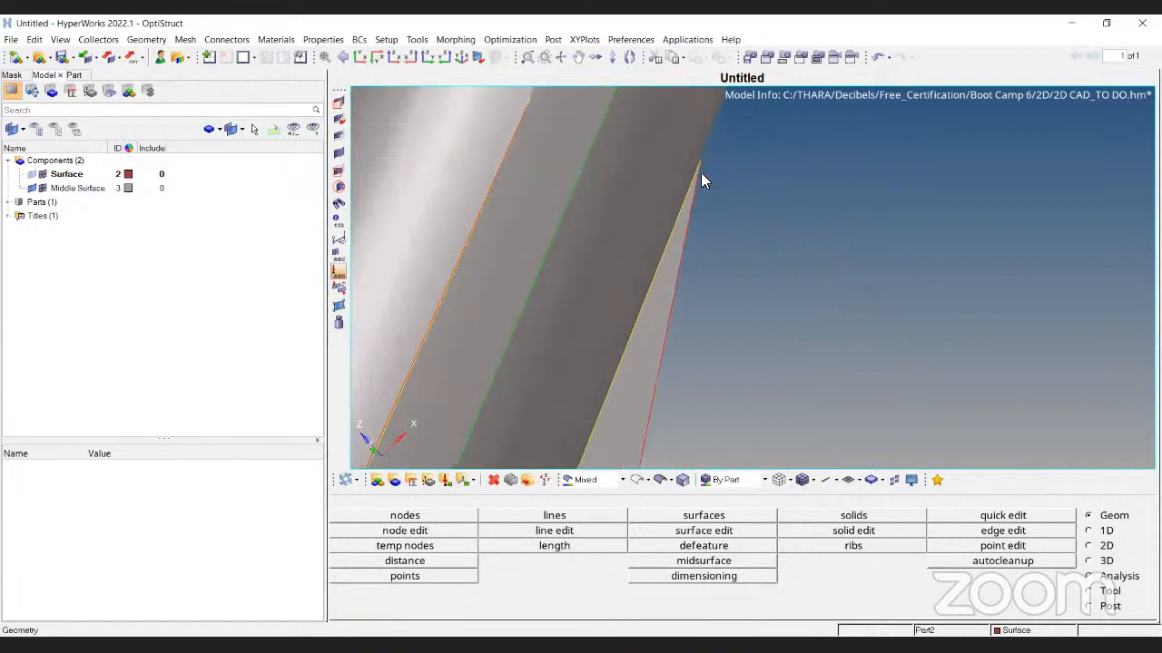
pyautogui.scroll(-5, 715, 166)
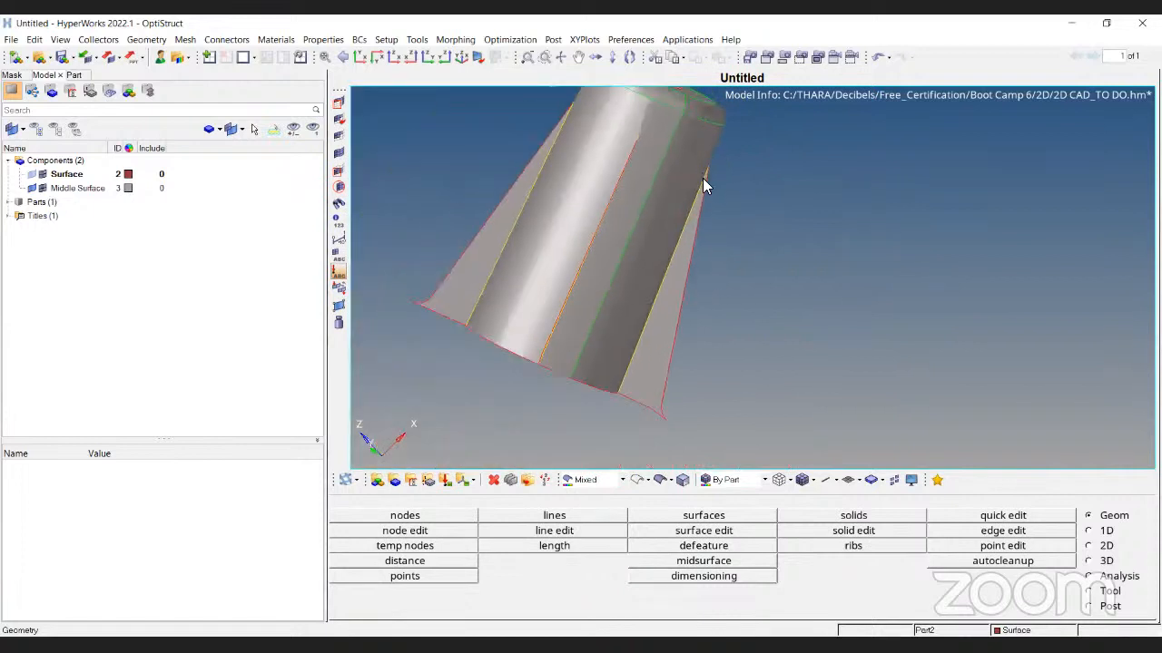
pyautogui.keyDown('ctrl'); pyautogui.moveTo(712, 410); pyautogui.dragTo(723, 111); pyautogui.keyUp('ctrl')
pyautogui.scroll(5, 640, 148)
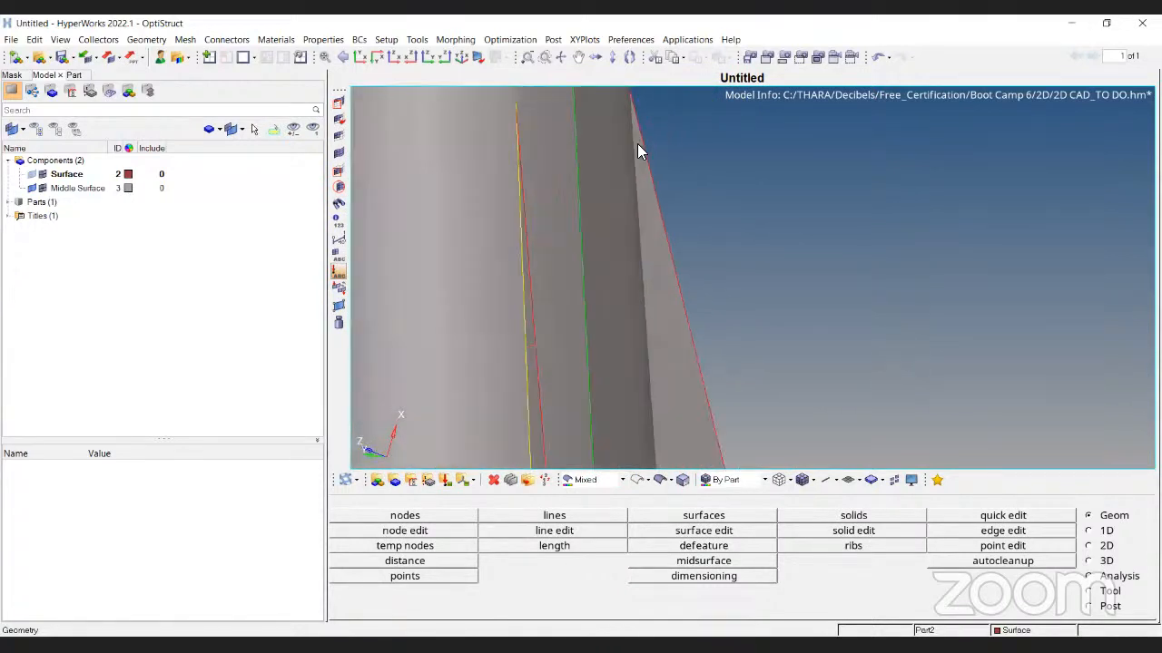
pyautogui.scroll(-5, 720, 259)
pyautogui.scroll(5, 663, 159)
pyautogui.scroll(-4, 717, 189)
pyautogui.scroll(4, 656, 143)
pyautogui.scroll(-2, 657, 209)
pyautogui.scroll(-4, 656, 209)
pyautogui.keyDown('ctrl'); pyautogui.moveTo(713, 272); pyautogui.dragTo(728, 266); pyautogui.keyUp('ctrl')
pyautogui.keyDown('ctrl'); pyautogui.moveTo(646, 316); pyautogui.dragTo(764, 306); pyautogui.keyUp('ctrl')
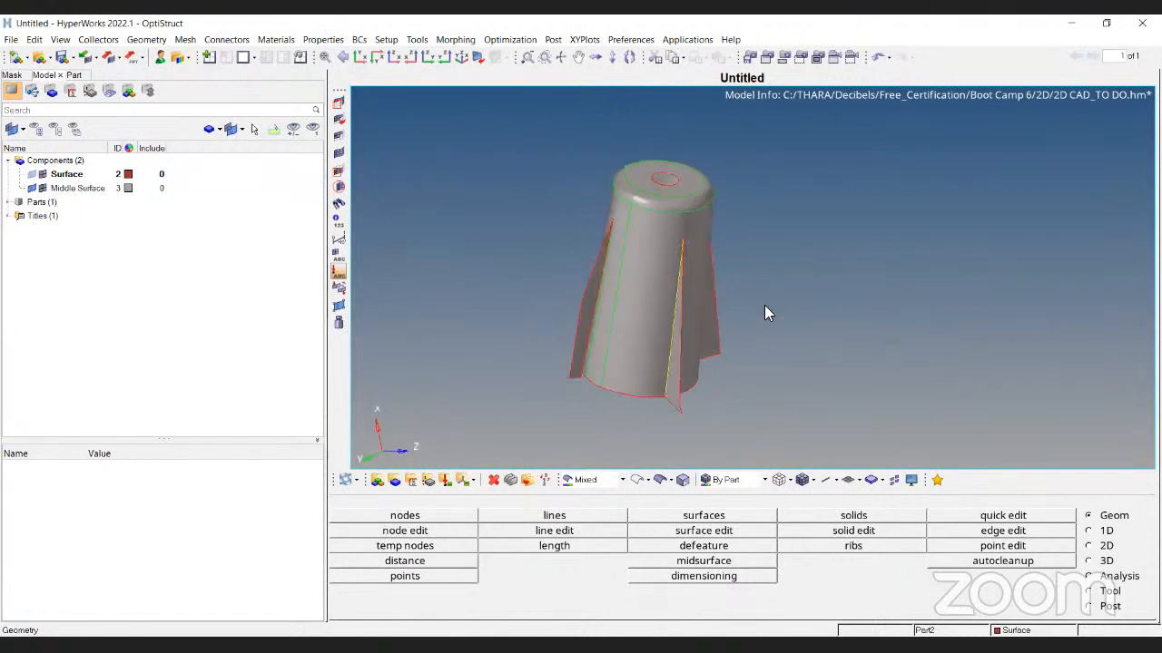
pyautogui.click(701, 561)
# Review the extraction method list in the midsurface options
pyautogui.click(412, 548)
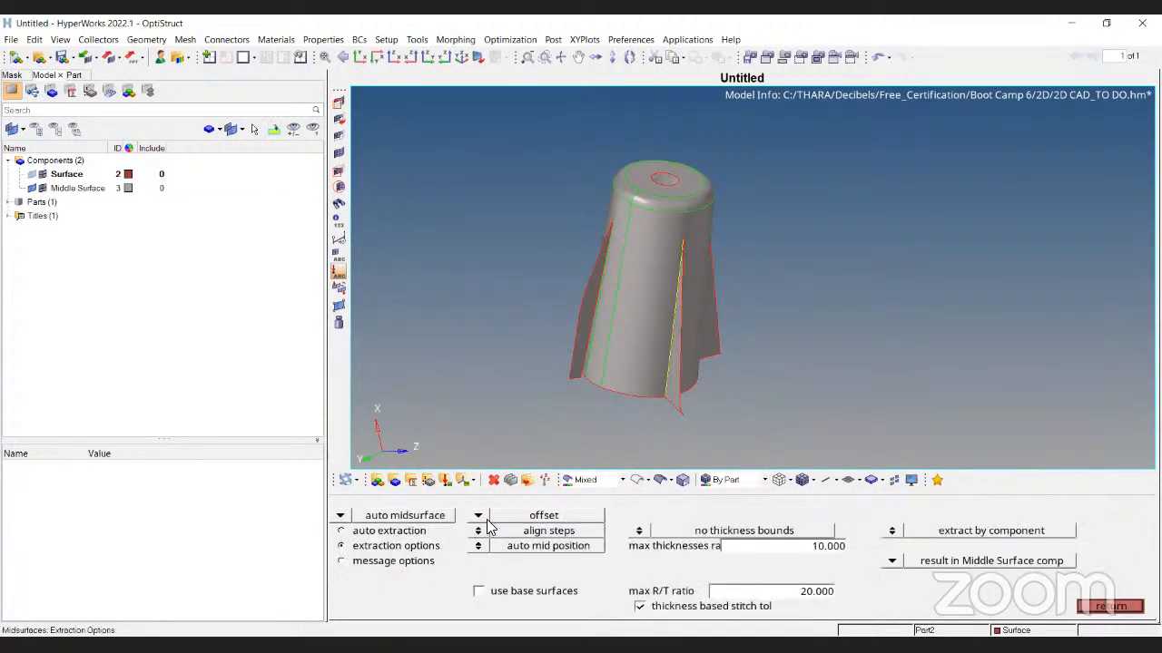
pyautogui.click(480, 516)
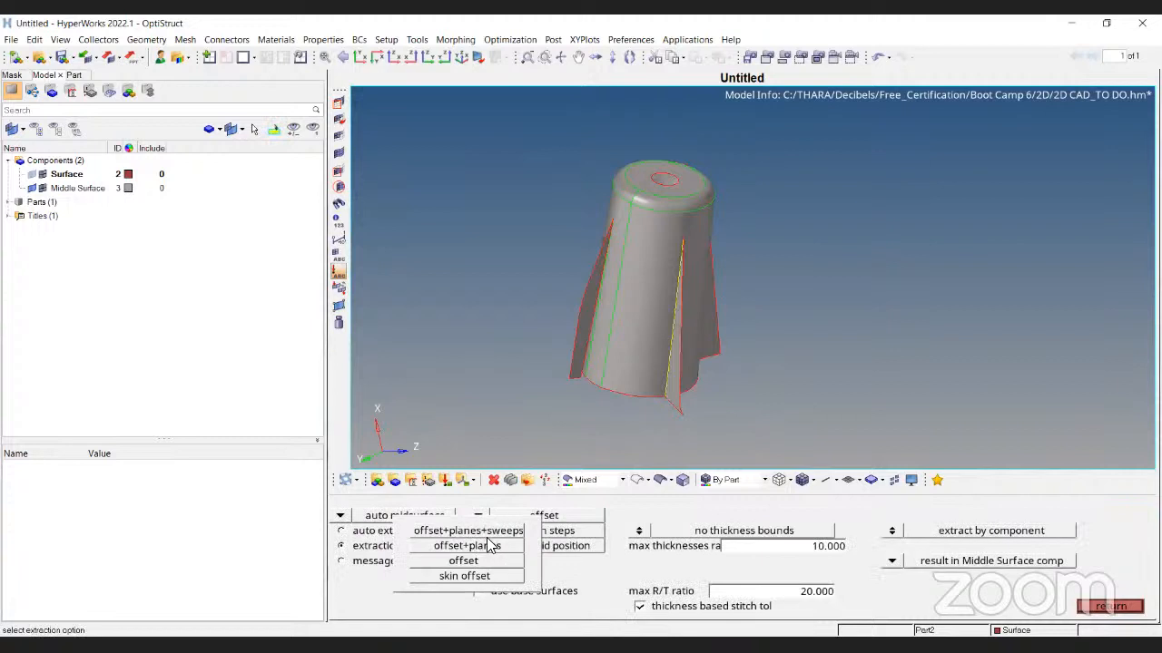
pyautogui.scroll(5, 721, 201)
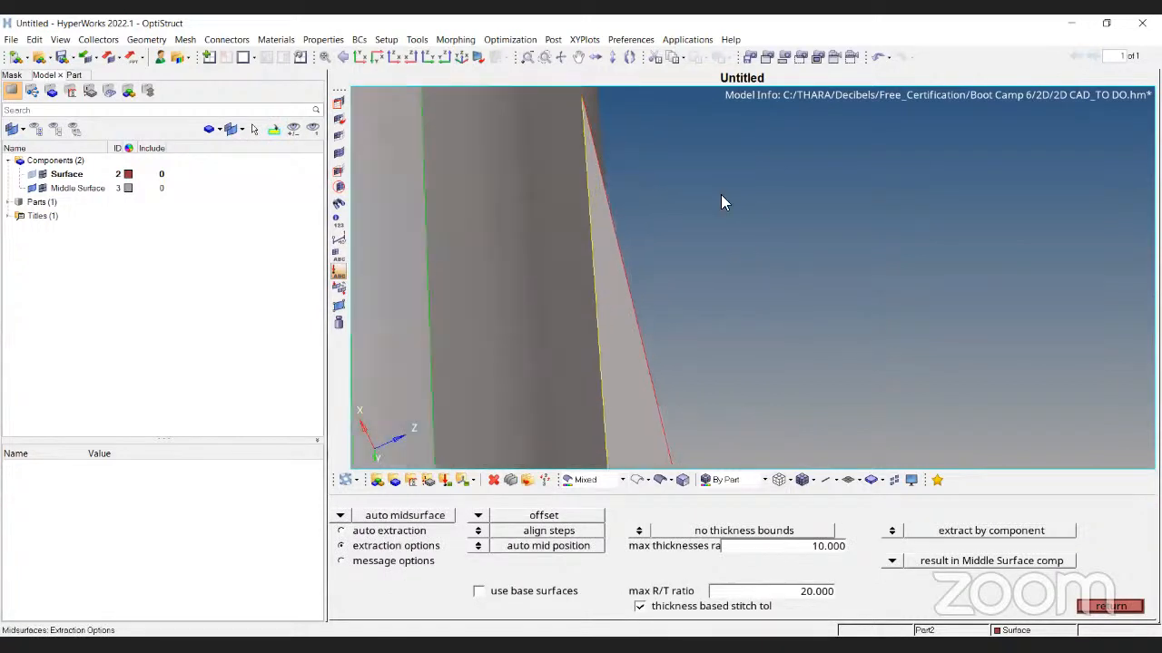
pyautogui.scroll(-2, 529, 256)
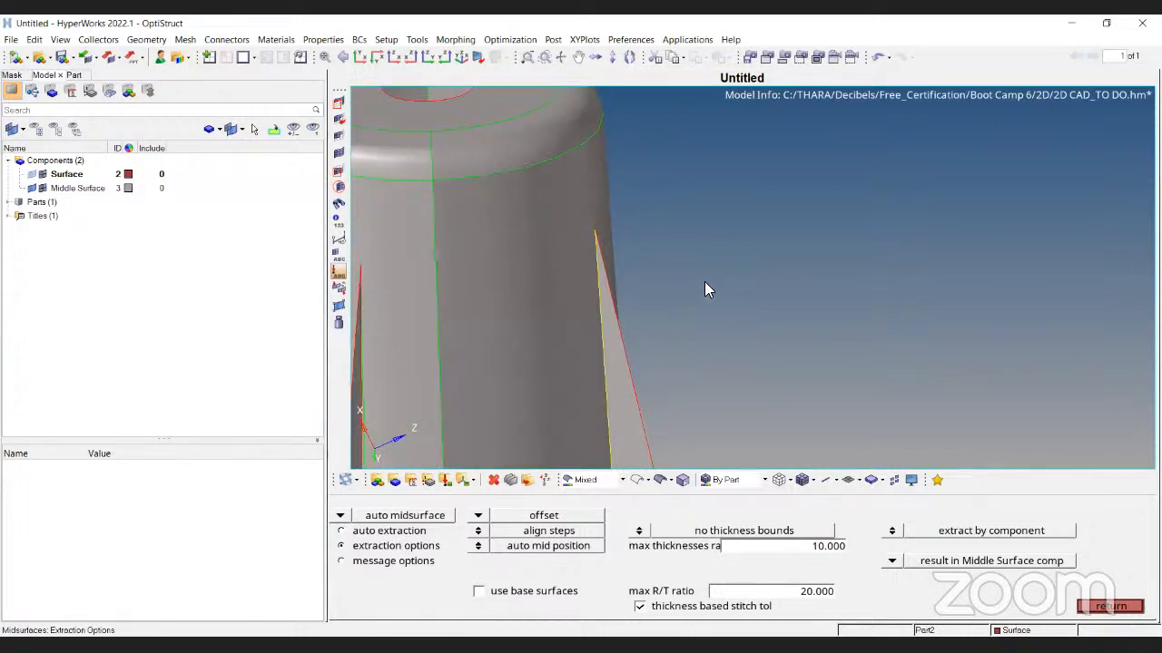
# Check the components list and turn the Surface geometry back on
pyautogui.click(27, 174)
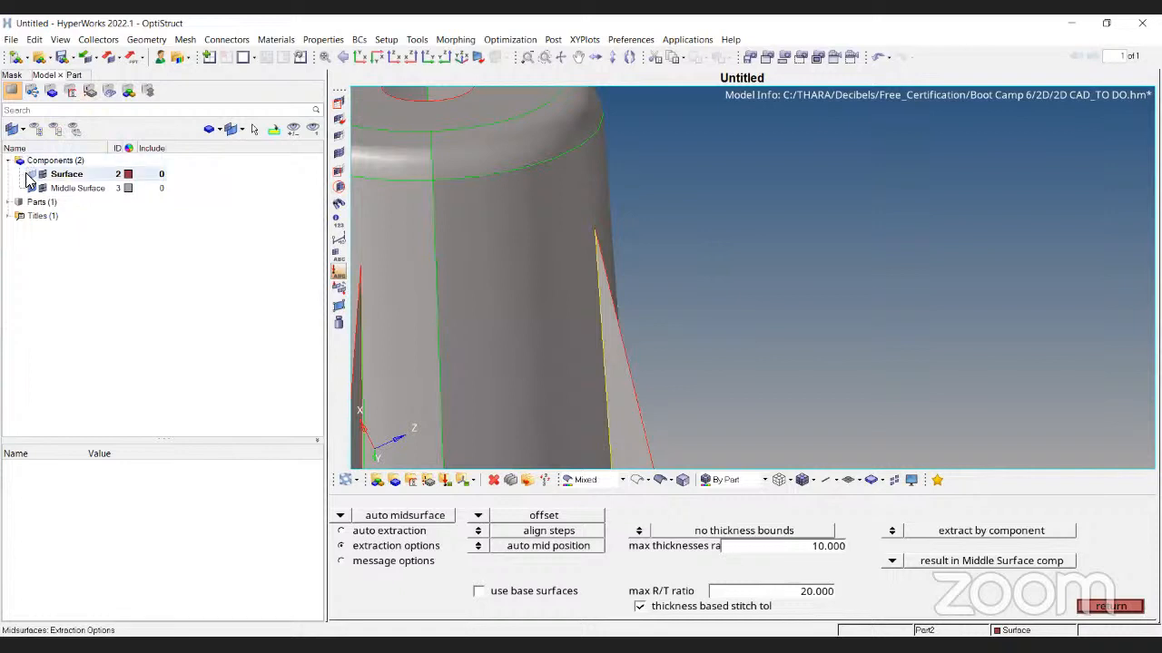
pyautogui.doubleClick(31, 164)
pyautogui.click(30, 177)
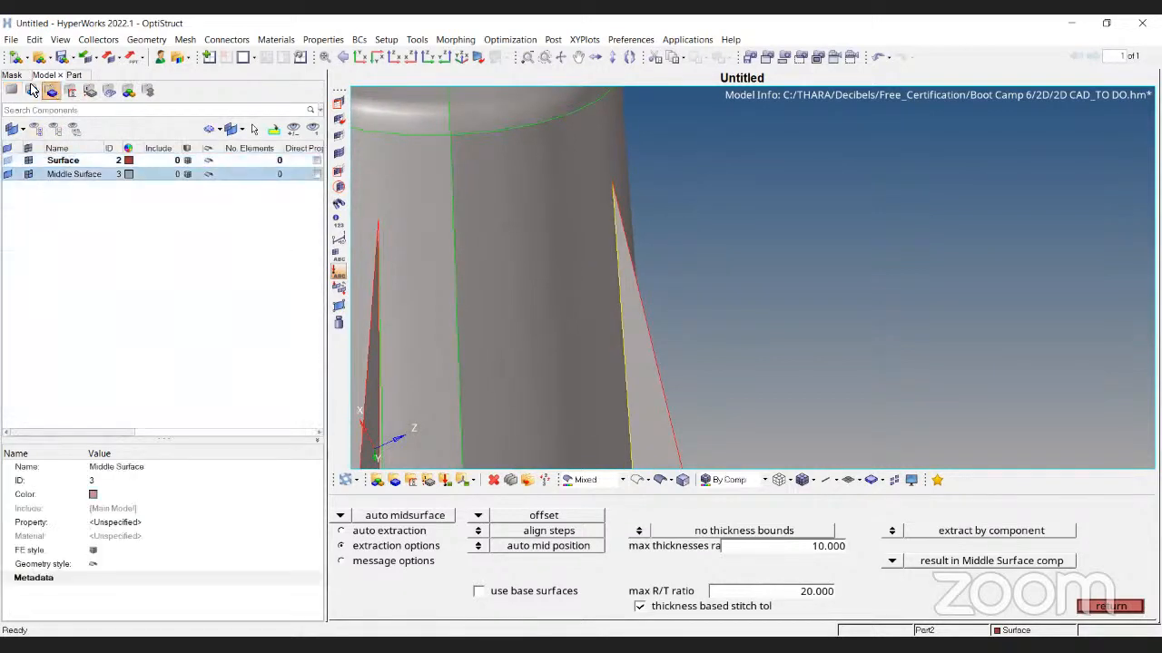
pyautogui.click(11, 91)
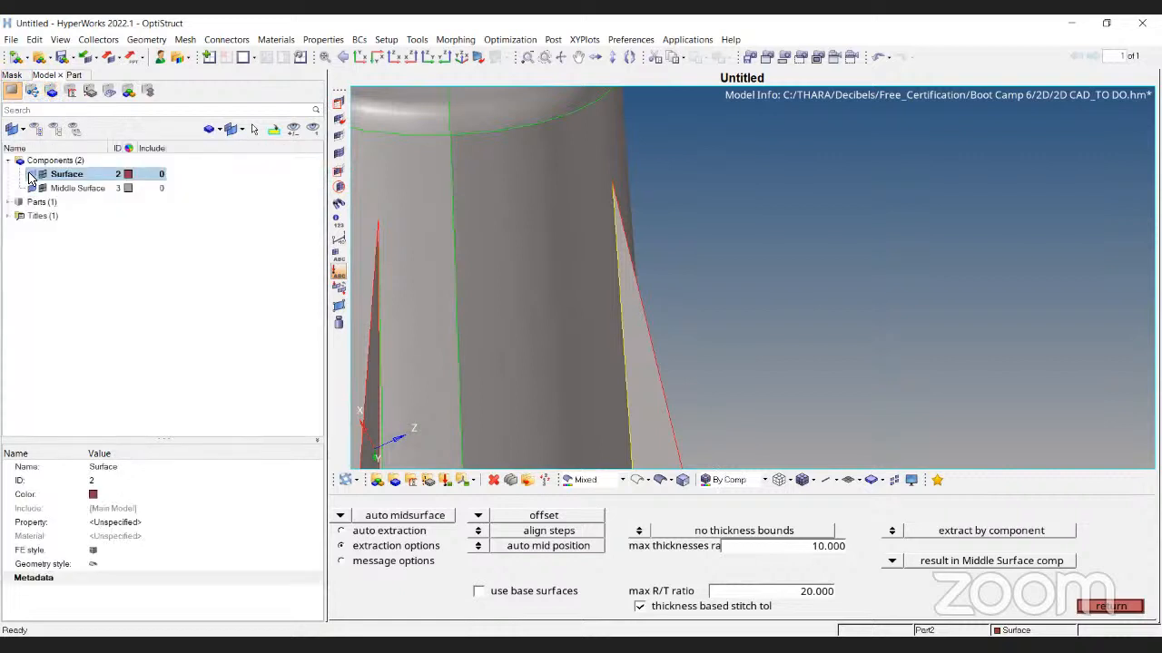
pyautogui.click(33, 176)
# Rotate and pan to compare the surfaces around the lower ribs
pyautogui.keyDown('ctrl'); pyautogui.moveTo(855, 318); pyautogui.dragTo(786, 341); pyautogui.keyUp('ctrl')
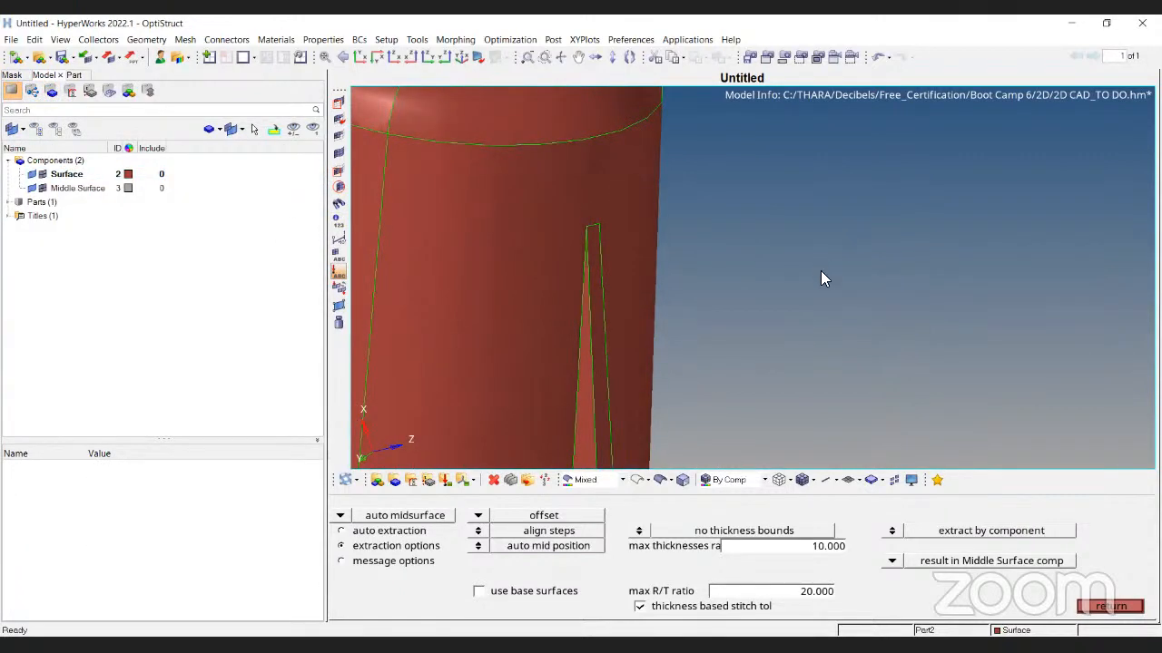
pyautogui.keyDown('ctrl'); pyautogui.scroll(-5, 821, 272); pyautogui.keyUp('ctrl')
pyautogui.keyDown('ctrl'); pyautogui.moveTo(845, 296); pyautogui.dragTo(717, 345, button='right'); pyautogui.keyUp('ctrl')
pyautogui.keyDown('ctrl'); pyautogui.scroll(6, 632, 440); pyautogui.keyUp('ctrl')
pyautogui.keyDown('ctrl'); pyautogui.scroll(-2, 879, 185); pyautogui.keyUp('ctrl')
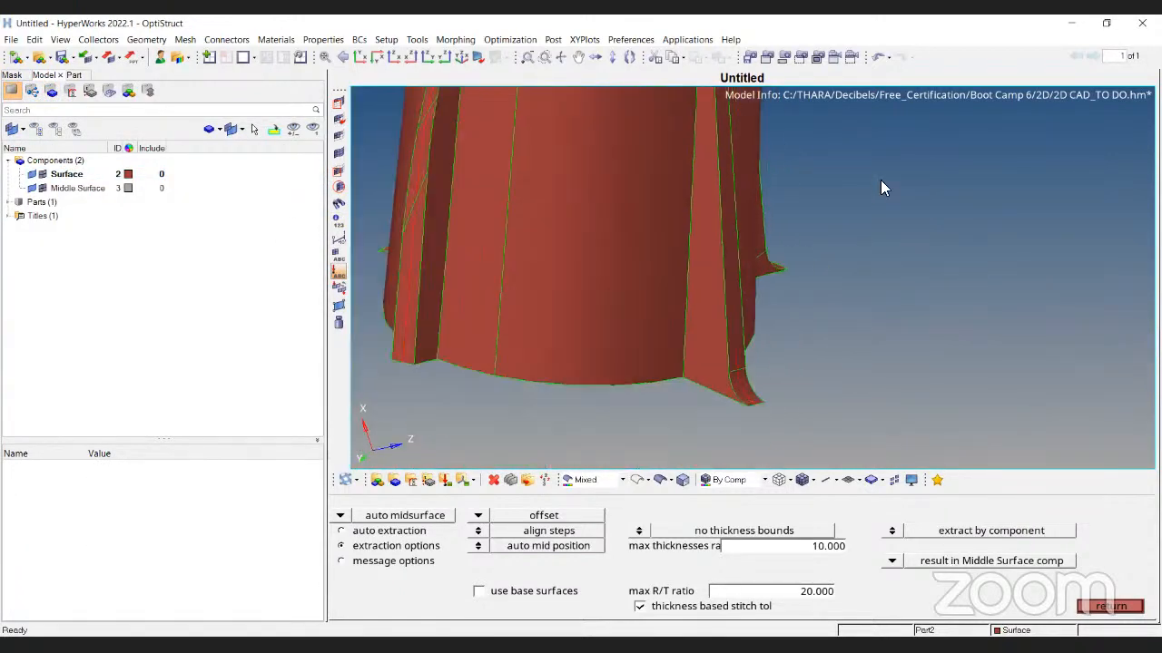
pyautogui.keyDown('ctrl'); pyautogui.moveTo(879, 185); pyautogui.dragTo(751, 312); pyautogui.keyUp('ctrl')
pyautogui.keyDown('ctrl'); pyautogui.scroll(6, 724, 363); pyautogui.keyUp('ctrl')
pyautogui.keyDown('ctrl'); pyautogui.moveTo(695, 295); pyautogui.dragTo(628, 134, button='right'); pyautogui.keyUp('ctrl')
# Create four temporary nodes along the fin foot's bottom edge
pyautogui.press('Escape')
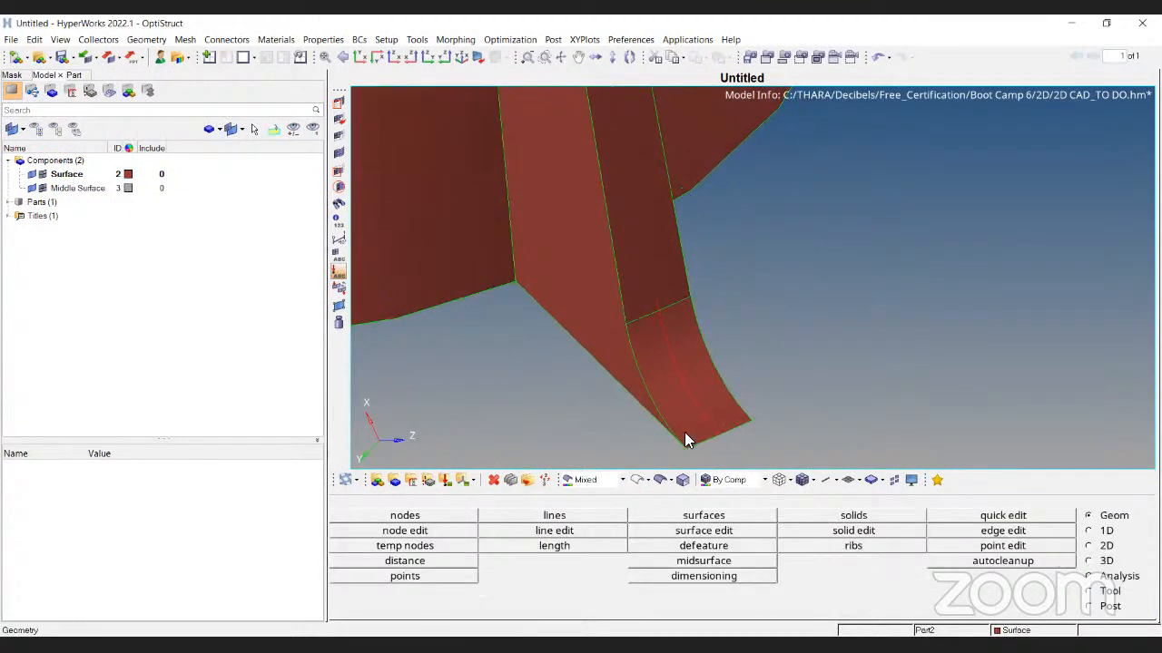
pyautogui.press('F8')
pyautogui.keyDown('ctrl'); pyautogui.moveTo(641, 321); pyautogui.dragTo(671, 345); pyautogui.keyUp('ctrl')
pyautogui.click(686, 345)
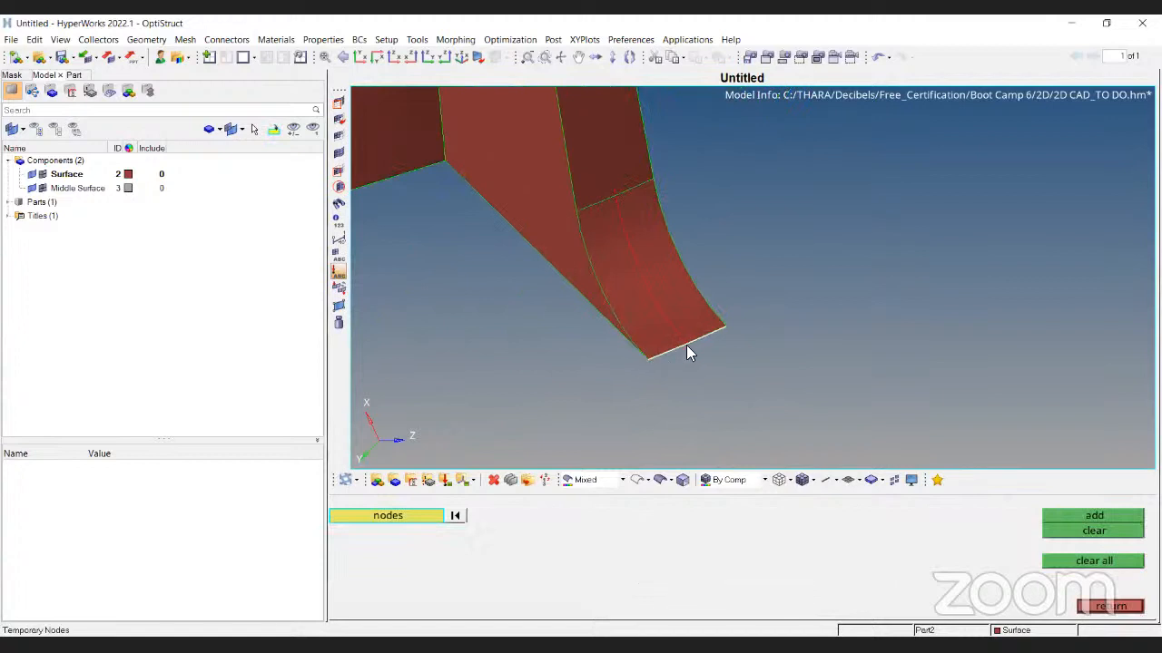
pyautogui.click(688, 343)
pyautogui.click(661, 355)
pyautogui.click(723, 327)
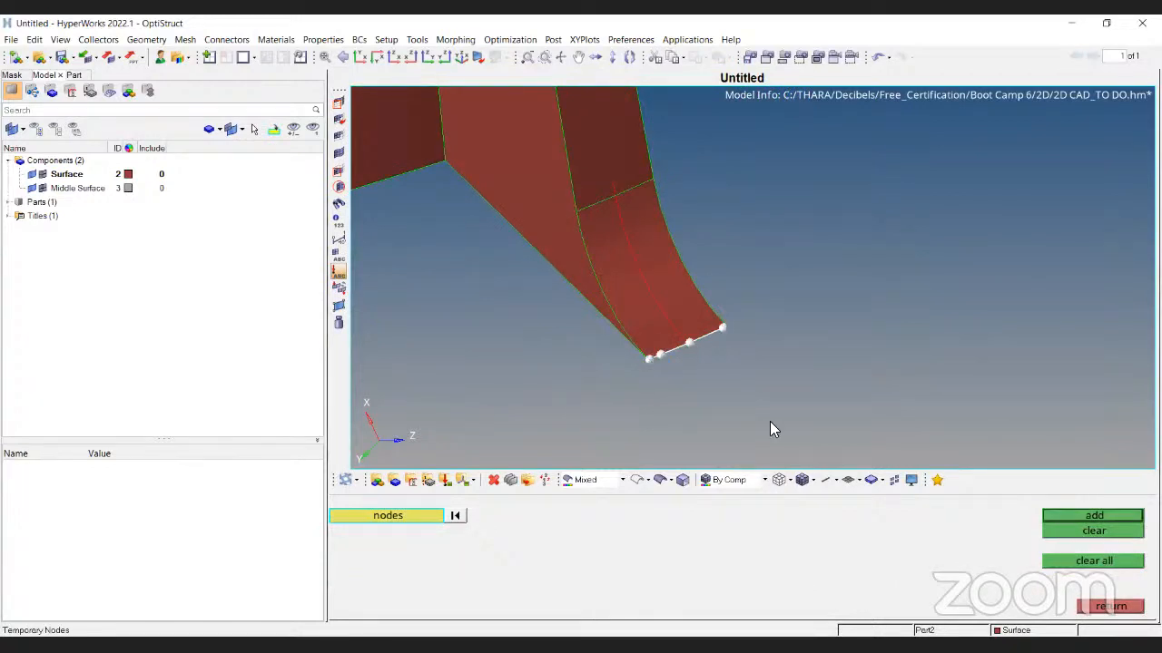
pyautogui.click(1107, 519)
pyautogui.press('Escape')
# Toggle between wireframe and shaded display to inspect the hollow end and the upright cylinder
pyautogui.keyDown('ctrl'); pyautogui.scroll(5, 695, 341); pyautogui.keyUp('ctrl')
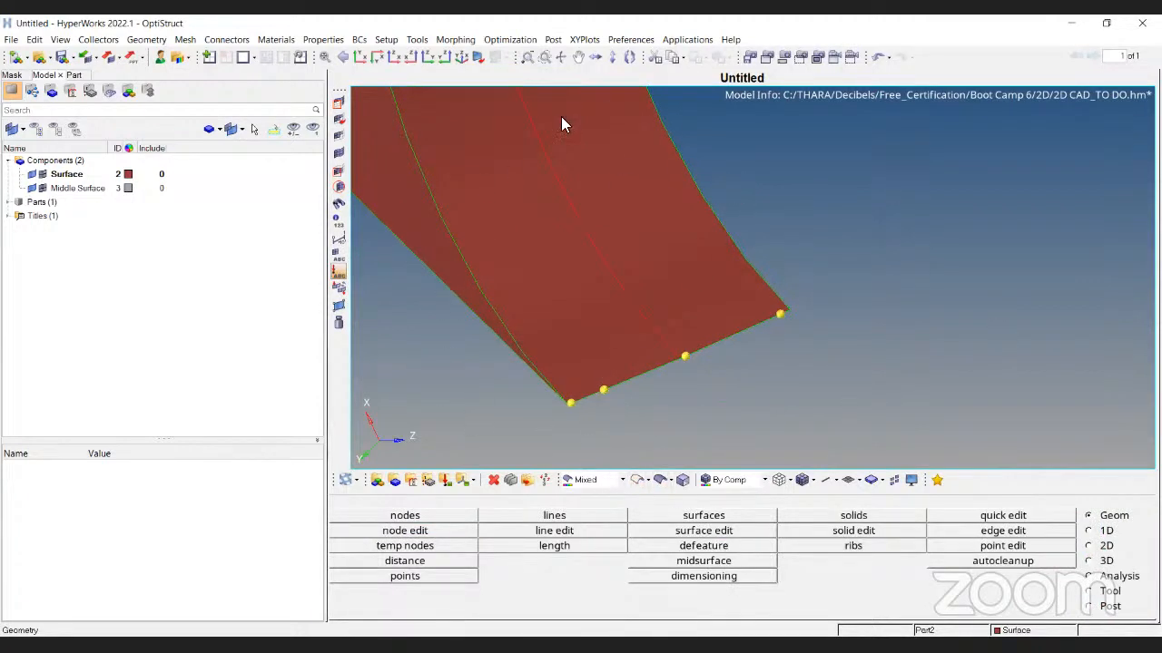
pyautogui.keyDown('ctrl'); pyautogui.scroll(-4, 556, 421); pyautogui.keyUp('ctrl')
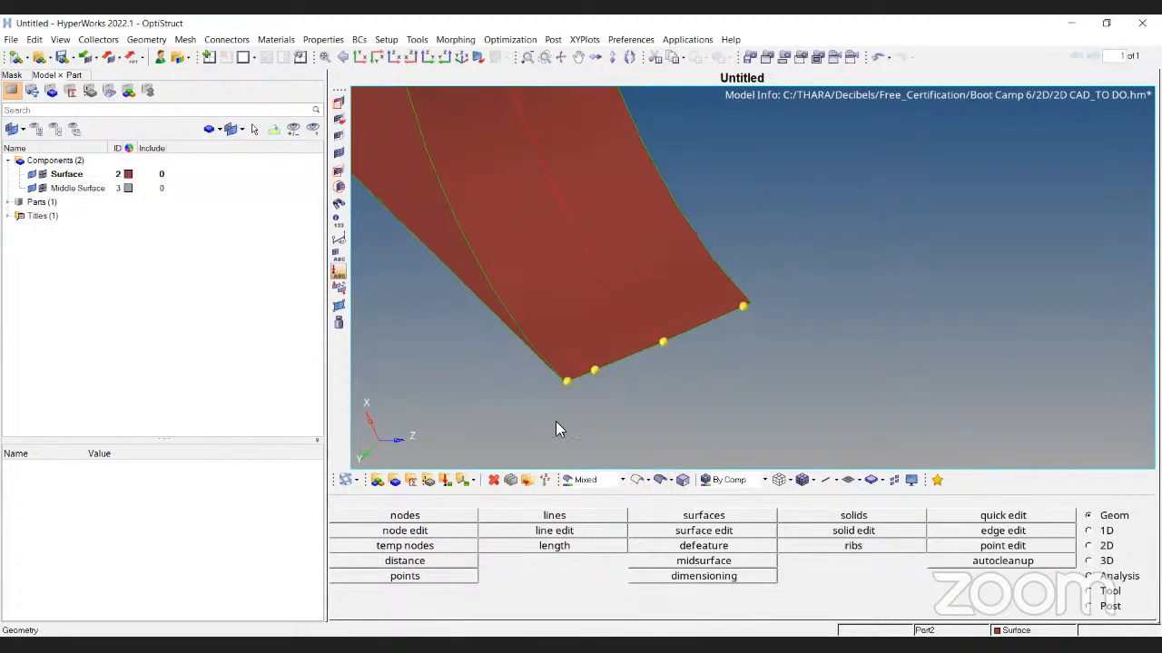
pyautogui.click(638, 480)
pyautogui.moveTo(402, 221)
pyautogui.keyDown('ctrl'); pyautogui.mouseDown()
pyautogui.moveTo(648, 280)
pyautogui.moveTo(614, 257)
pyautogui.moveTo(690, 392)
pyautogui.moveTo(572, 333)
pyautogui.moveTo(656, 293)
pyautogui.moveTo(627, 331)
pyautogui.mouseUp(); pyautogui.keyUp('ctrl')
pyautogui.click(659, 480)
pyautogui.moveTo(687, 155)
pyautogui.keyDown('ctrl'); pyautogui.mouseDown()
pyautogui.moveTo(741, 303)
pyautogui.moveTo(731, 337)
pyautogui.moveTo(672, 234)
pyautogui.moveTo(700, 275)
pyautogui.moveTo(663, 468)
pyautogui.mouseUp(); pyautogui.keyUp('ctrl')
pyautogui.click(638, 480)
pyautogui.moveTo(689, 417)
pyautogui.keyDown('ctrl'); pyautogui.mouseDown()
pyautogui.moveTo(977, 408)
pyautogui.moveTo(830, 355)
pyautogui.moveTo(800, 284)
pyautogui.moveTo(620, 311)
pyautogui.moveTo(645, 242)
pyautogui.moveTo(638, 287)
pyautogui.moveTo(641, 230)
pyautogui.moveTo(611, 245)
pyautogui.moveTo(657, 430)
pyautogui.mouseUp(); pyautogui.keyUp('ctrl')
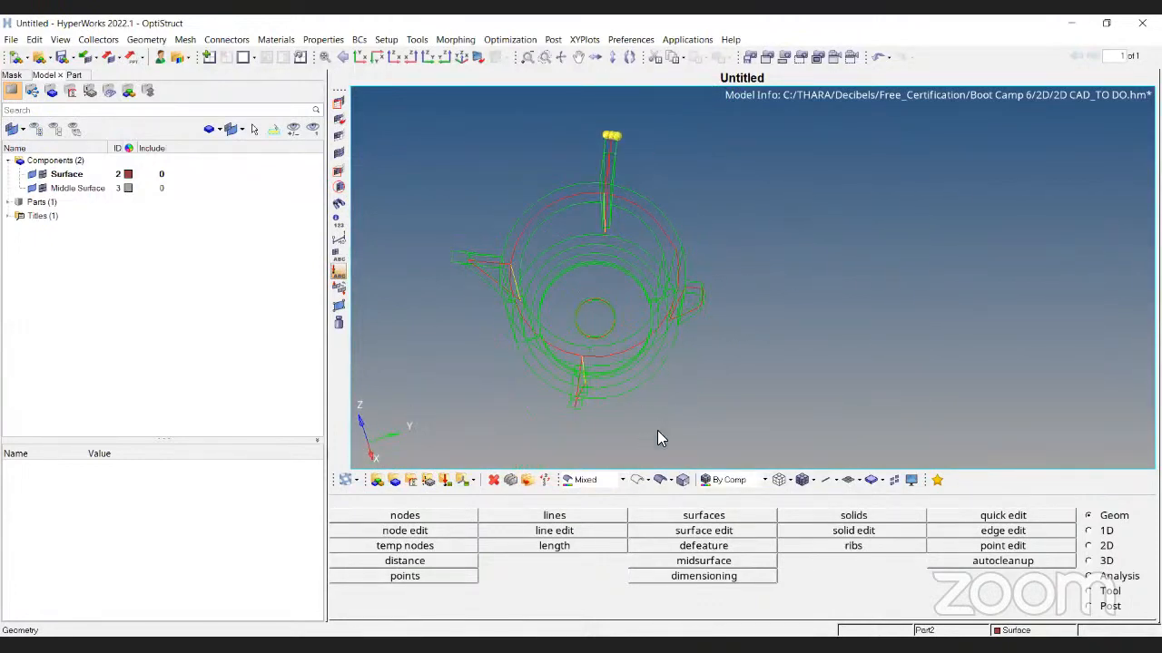
# Leave the cylinder shaded at an oblique side view, then show slide 7, 'Midsurface Extraction'
pyautogui.click(660, 480)
pyautogui.moveTo(657, 310)
pyautogui.keyDown('ctrl'); pyautogui.mouseDown()
pyautogui.moveTo(599, 168)
pyautogui.moveTo(702, 202)
pyautogui.moveTo(706, 161)
pyautogui.moveTo(546, 226)
pyautogui.moveTo(575, 160)
pyautogui.mouseUp(); pyautogui.keyUp('ctrl')
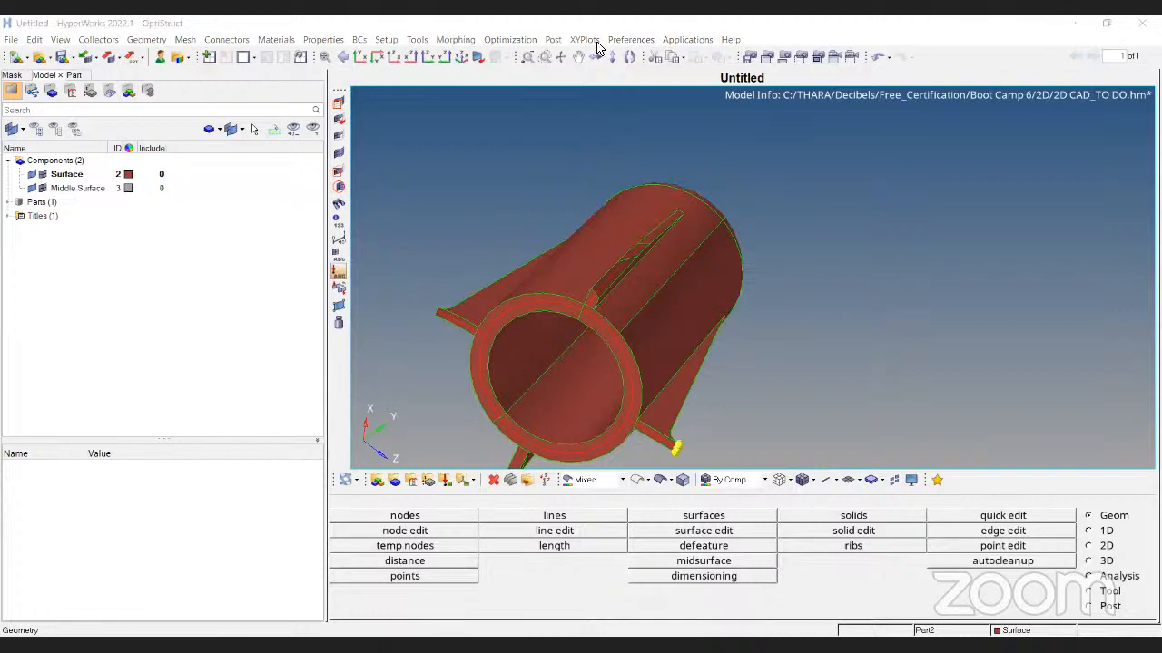
pyautogui.hotkey('alt', 'Tab')
pyautogui.click(676, 431)
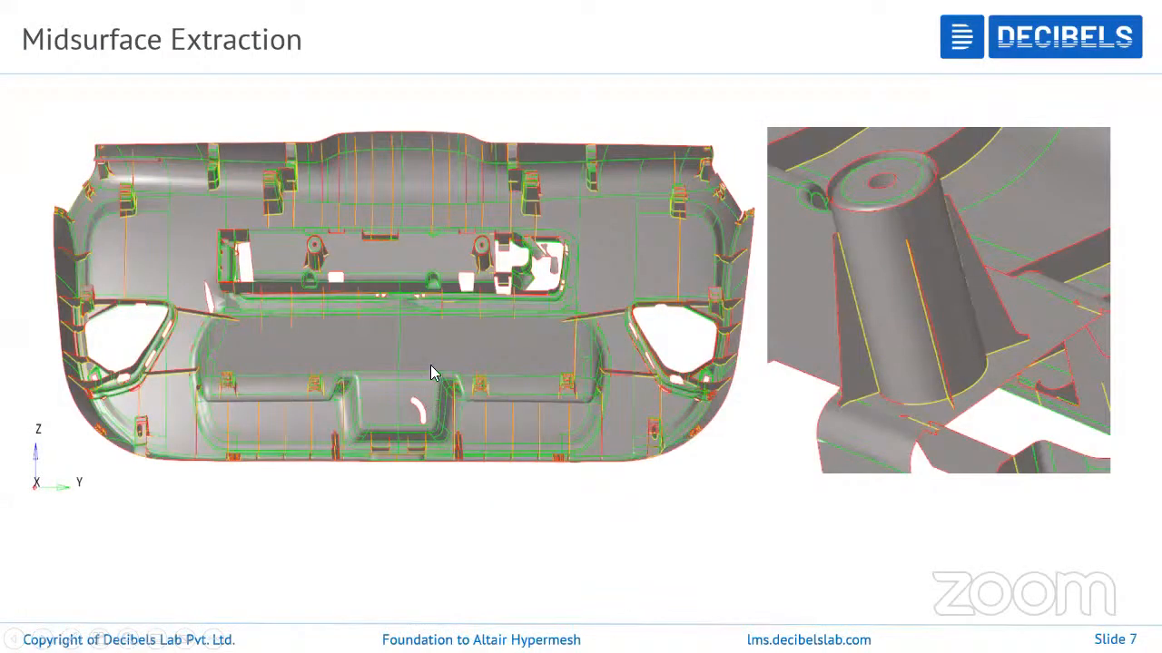
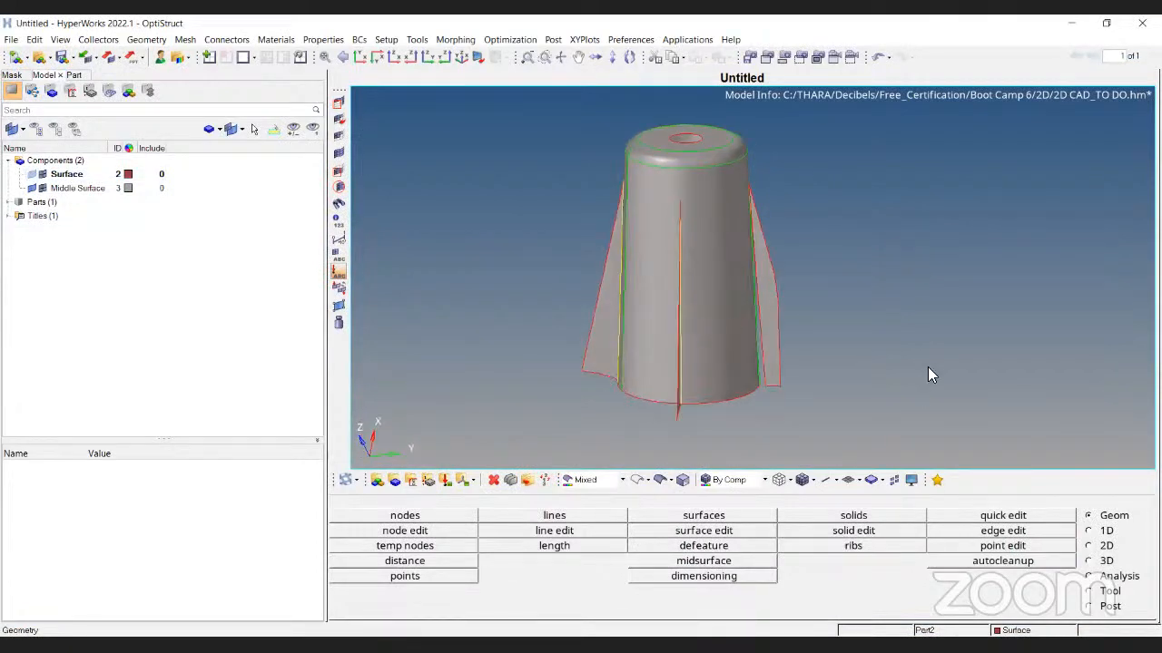
# Bring up the Automesh panel with F12, at element size 3.000 and mixed mesh type
pyautogui.press('F12')
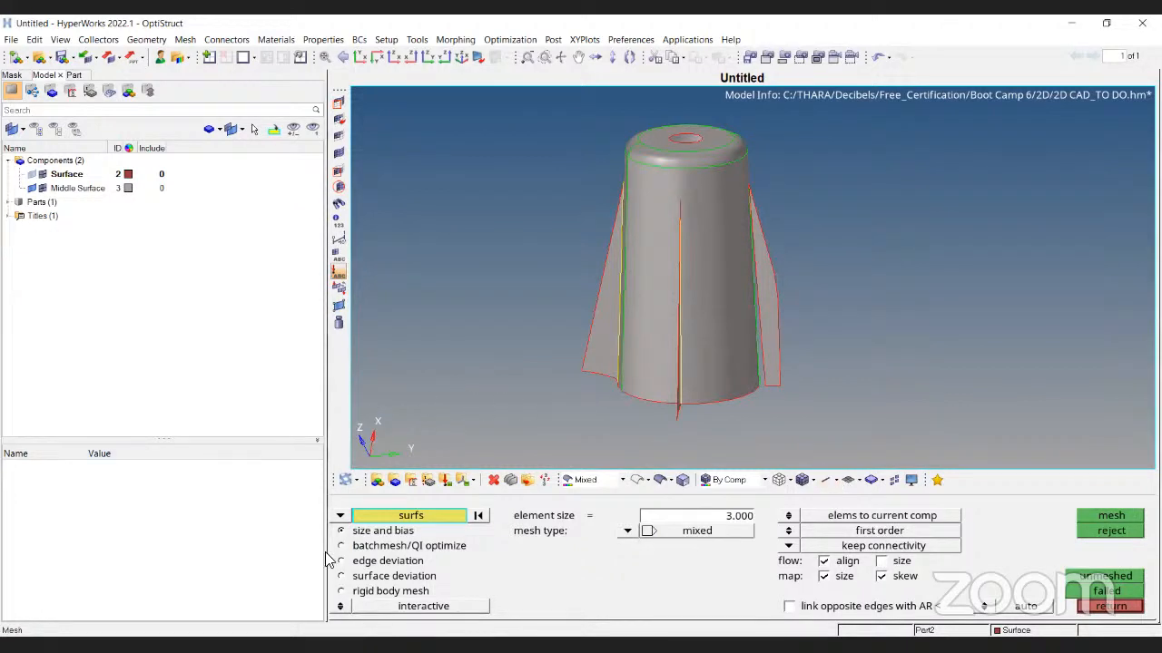
# Stand the cylinder upright with its open end on top and window-select all its surfaces
pyautogui.click(628, 532)
pyautogui.keyDown('ctrl'); pyautogui.moveTo(631, 374); pyautogui.dragTo(766, 333); pyautogui.keyUp('ctrl')
pyautogui.scroll(5, 675, 350)
pyautogui.scroll(-3, 675, 350)
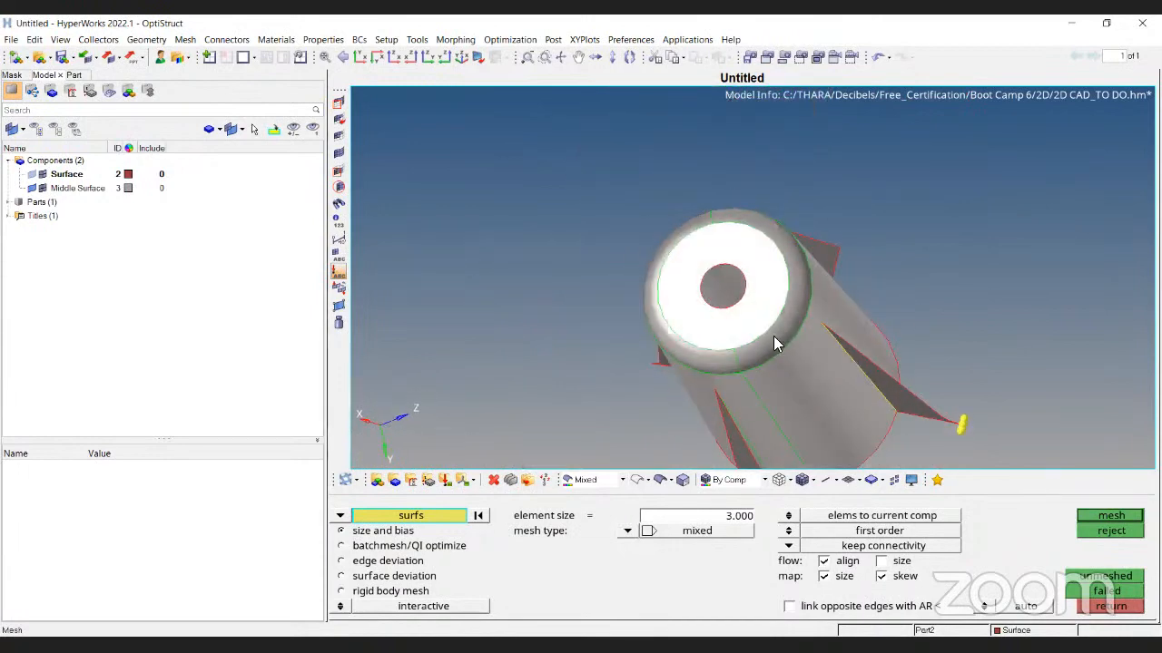
pyautogui.keyDown('ctrl'); pyautogui.moveTo(686, 346); pyautogui.dragTo(796, 263); pyautogui.keyUp('ctrl')
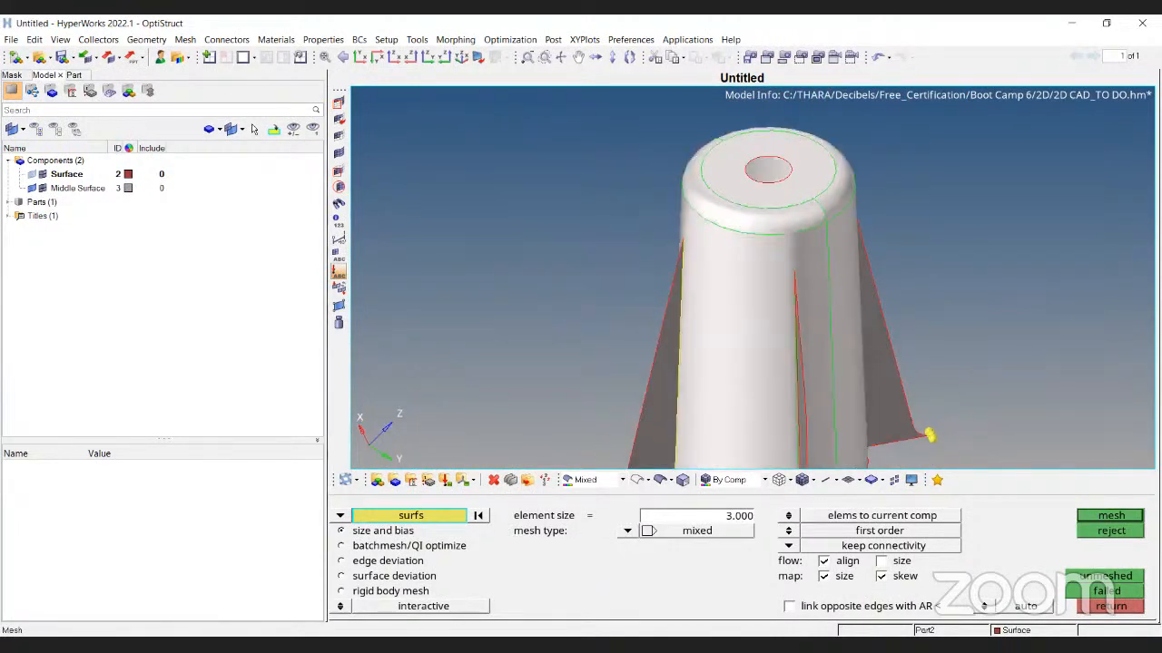
pyautogui.keyDown('ctrl'); pyautogui.scroll(-5, 490, 321); pyautogui.keyUp('ctrl')
pyautogui.click(486, 520)
pyautogui.keyDown('ctrl'); pyautogui.moveTo(574, 269); pyautogui.dragTo(611, 251, button='right'); pyautogui.keyUp('ctrl')
pyautogui.keyDown('shift'); pyautogui.moveTo(483, 186); pyautogui.dragTo(893, 395); pyautogui.keyUp('shift')
# Clear all temporary nodes and rotate the model toward a side view
pyautogui.press('Escape')
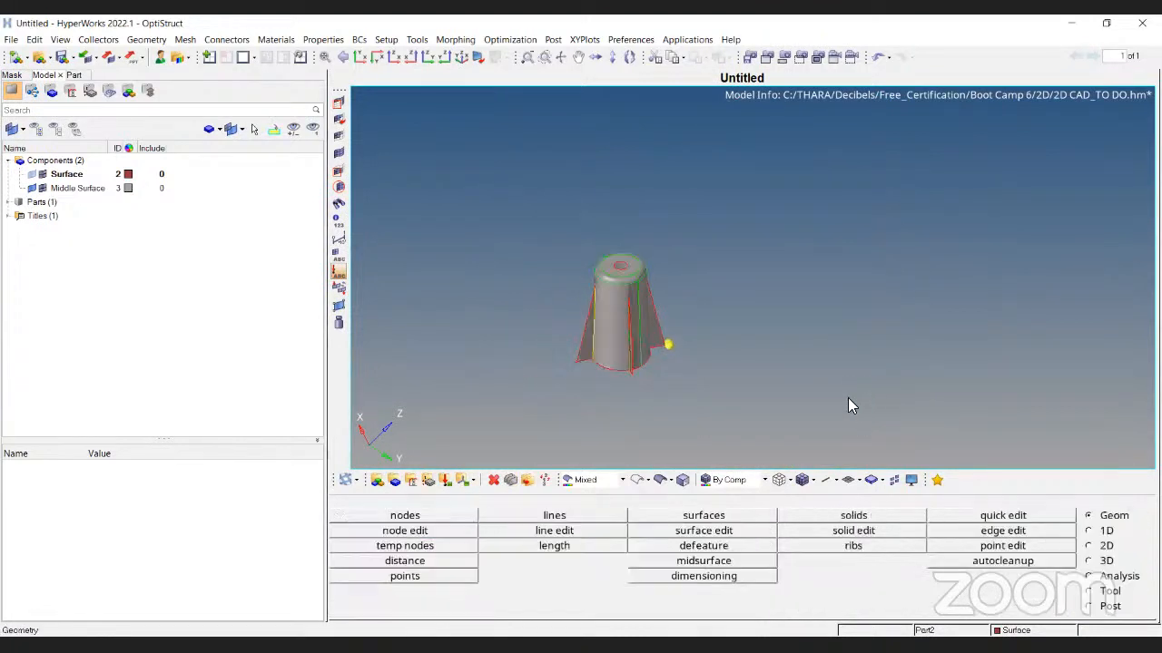
pyautogui.hotkey('shift', 'F2')
pyautogui.click(1051, 560)
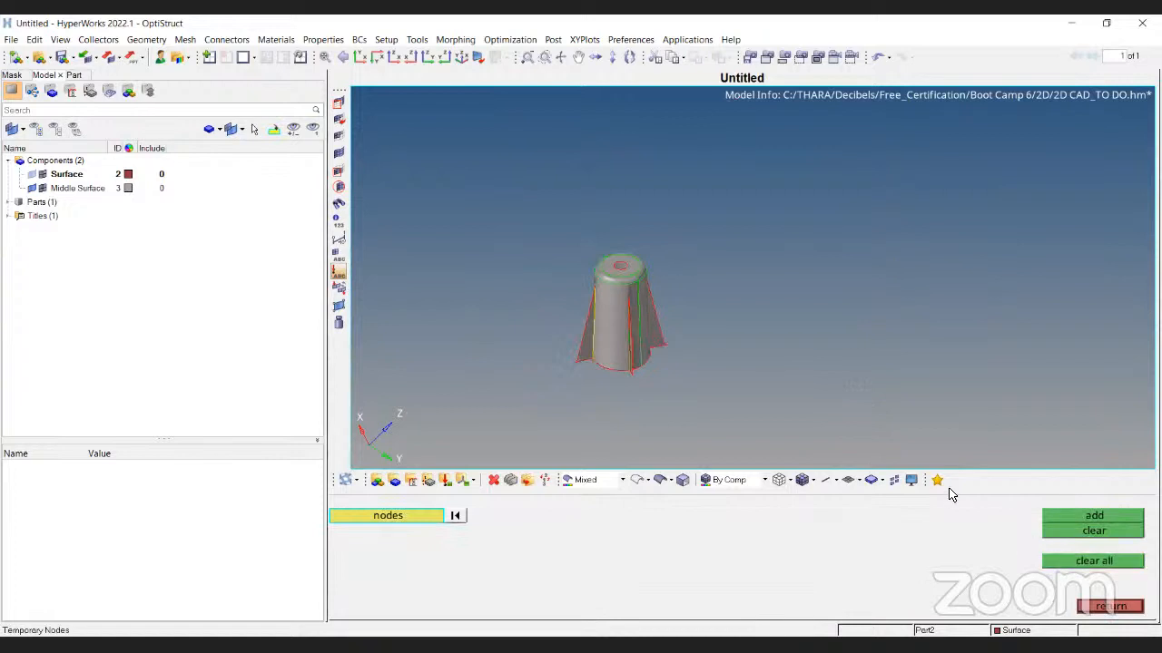
pyautogui.press('Escape')
pyautogui.keyDown('ctrl'); pyautogui.moveTo(604, 357); pyautogui.dragTo(714, 334); pyautogui.keyUp('ctrl')
pyautogui.keyDown('ctrl'); pyautogui.scroll(4, 842, 356); pyautogui.keyUp('ctrl')
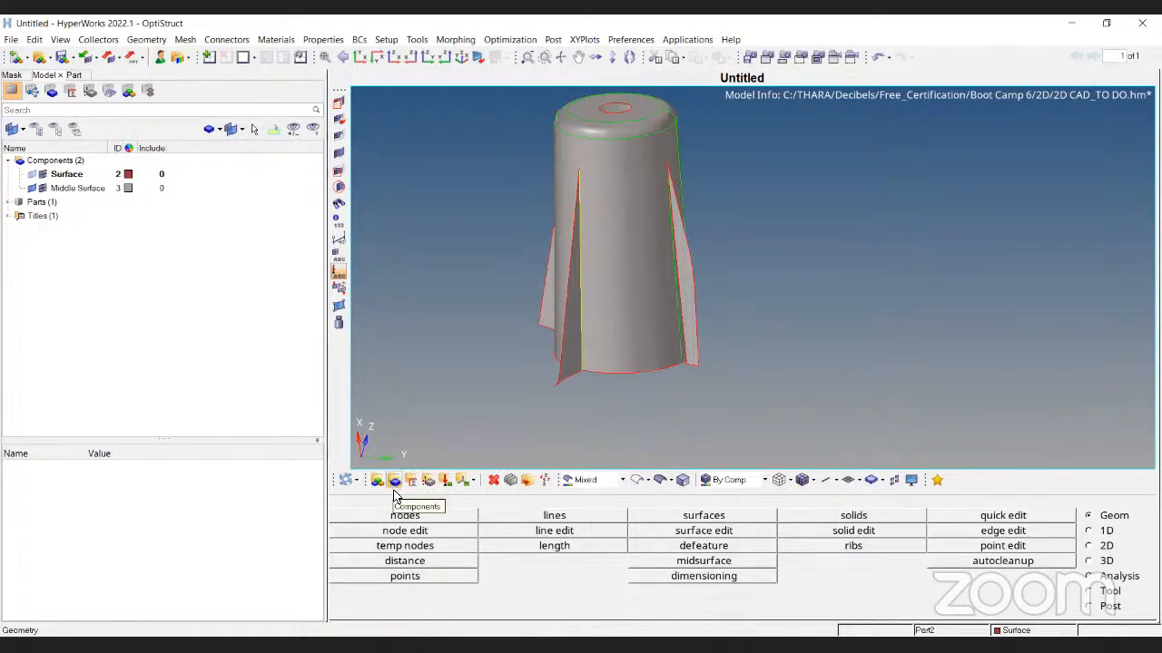
# Create a new component in the Model browser named 'Mesh' and return to Automesh
pyautogui.rightClick(97, 286)
pyautogui.moveTo(118, 286)
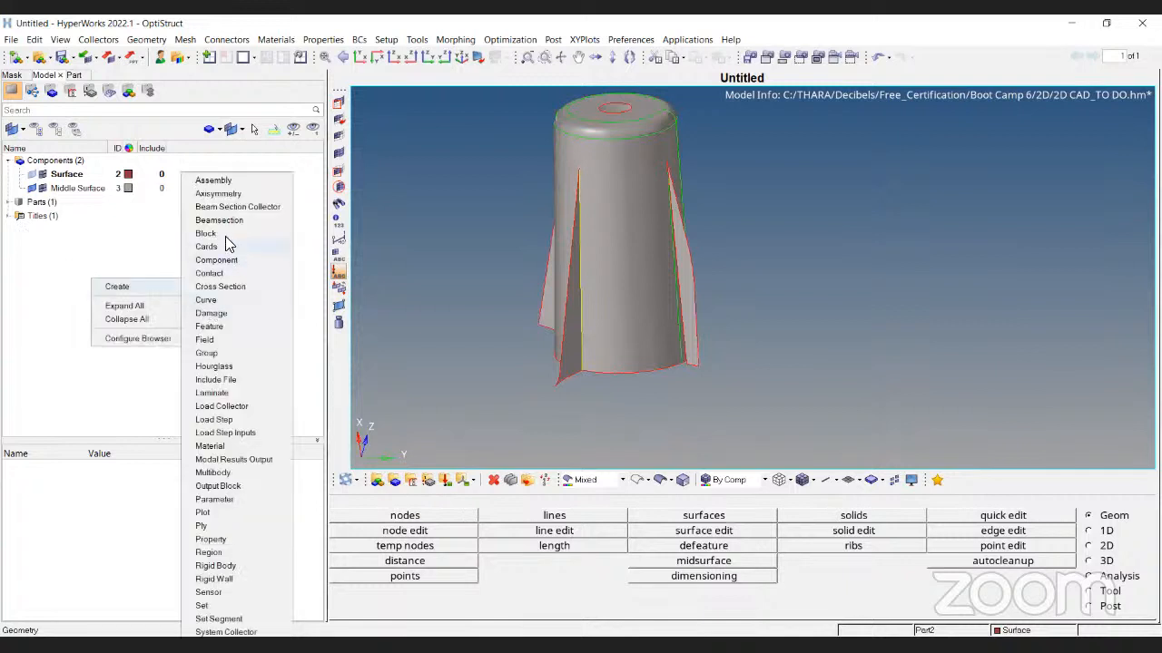
pyautogui.click(65, 327)
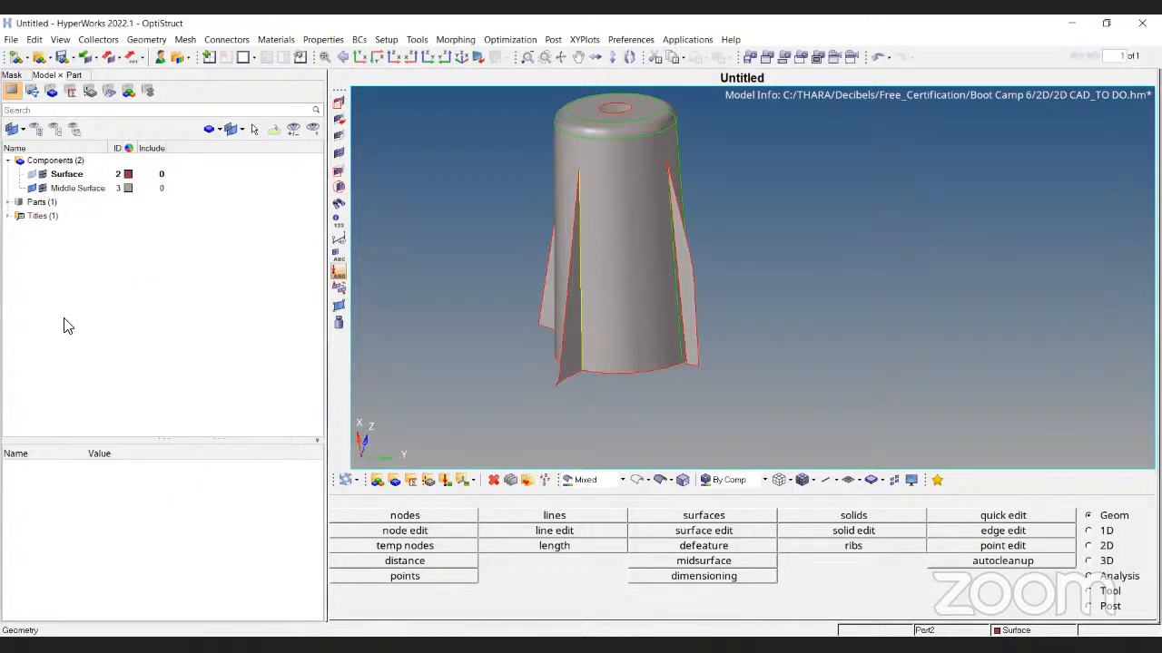
pyautogui.rightClick(95, 332)
pyautogui.moveTo(95, 330)
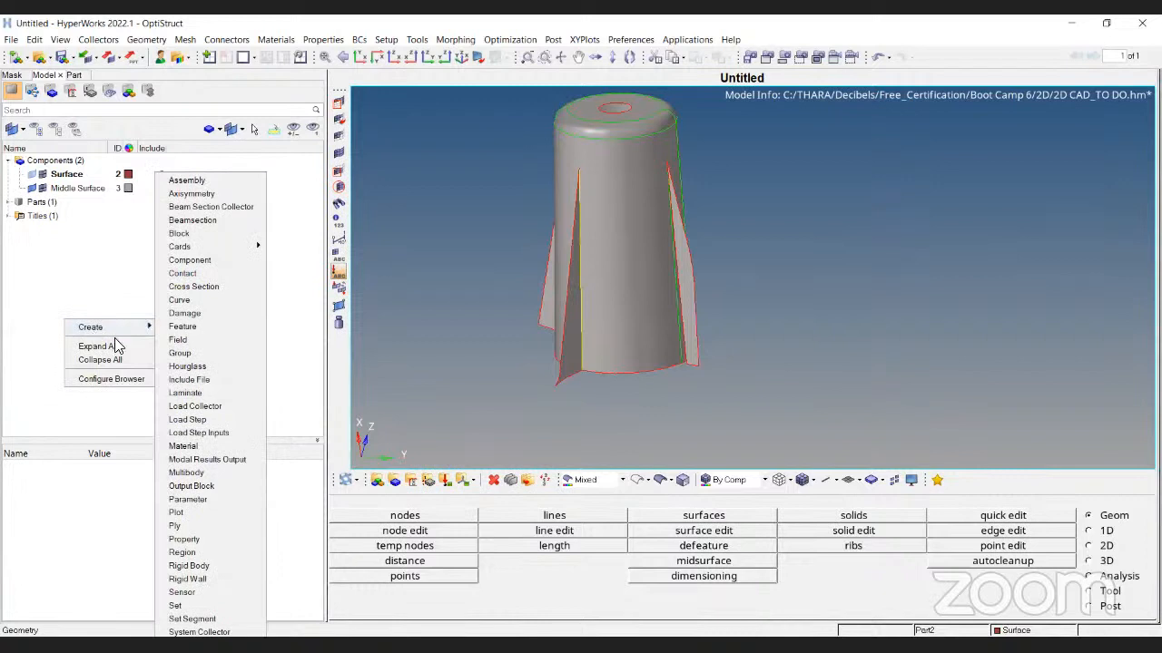
pyautogui.click(230, 262)
pyautogui.click(152, 467)
pyautogui.write('Mesh')
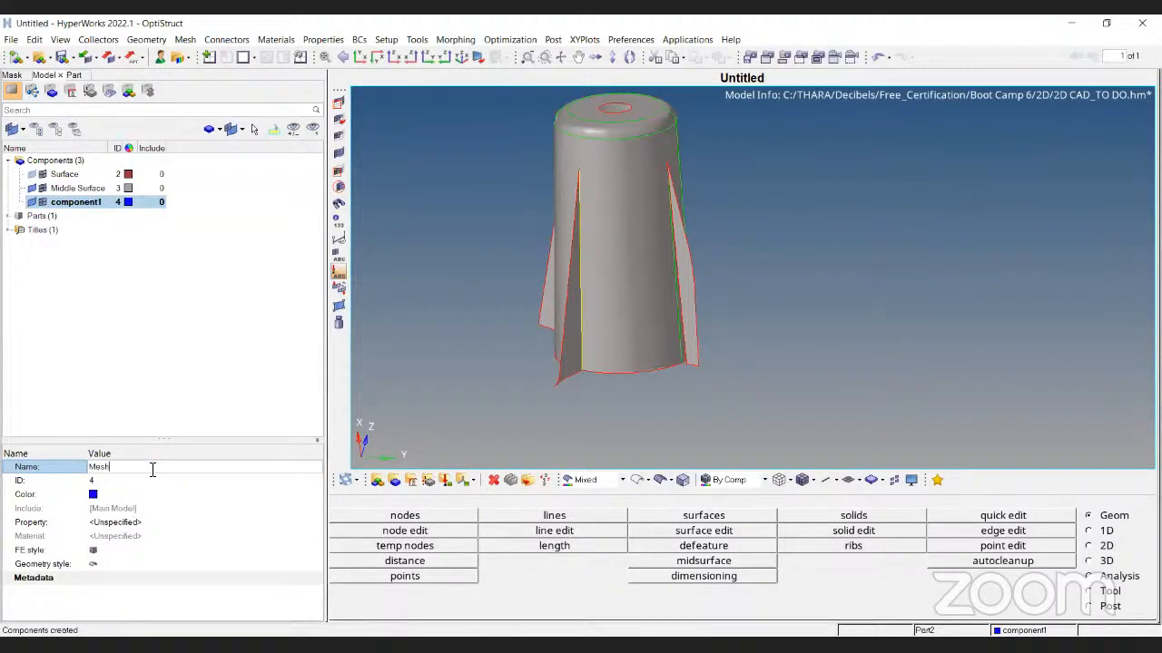
pyautogui.press('Return')
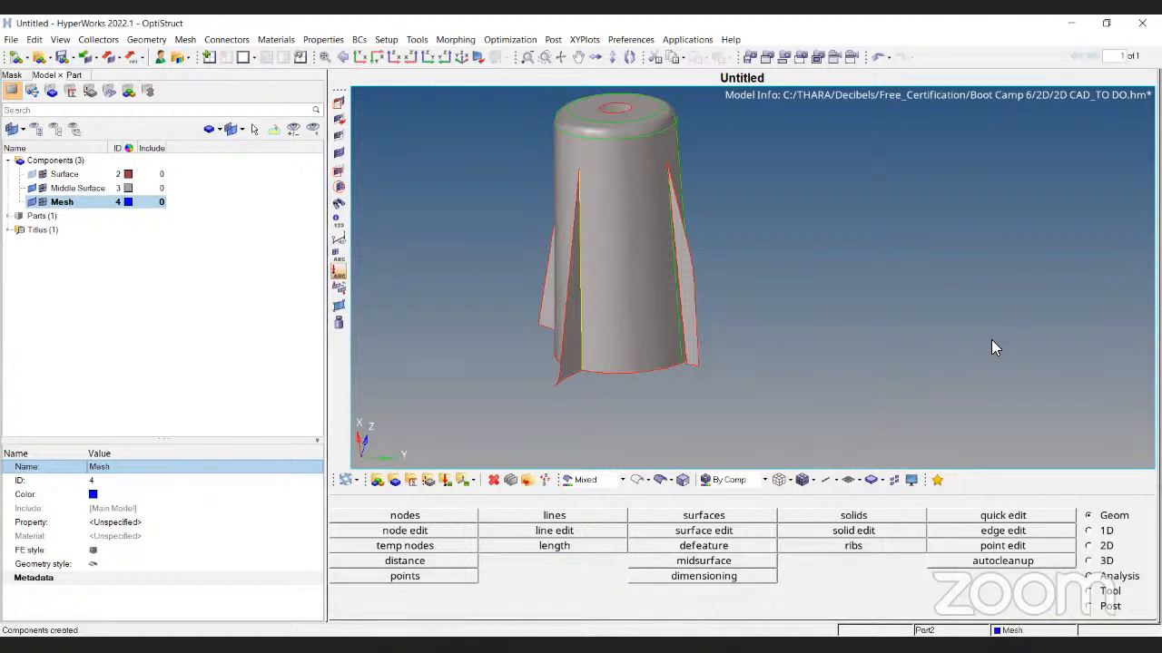
pyautogui.press('F12')
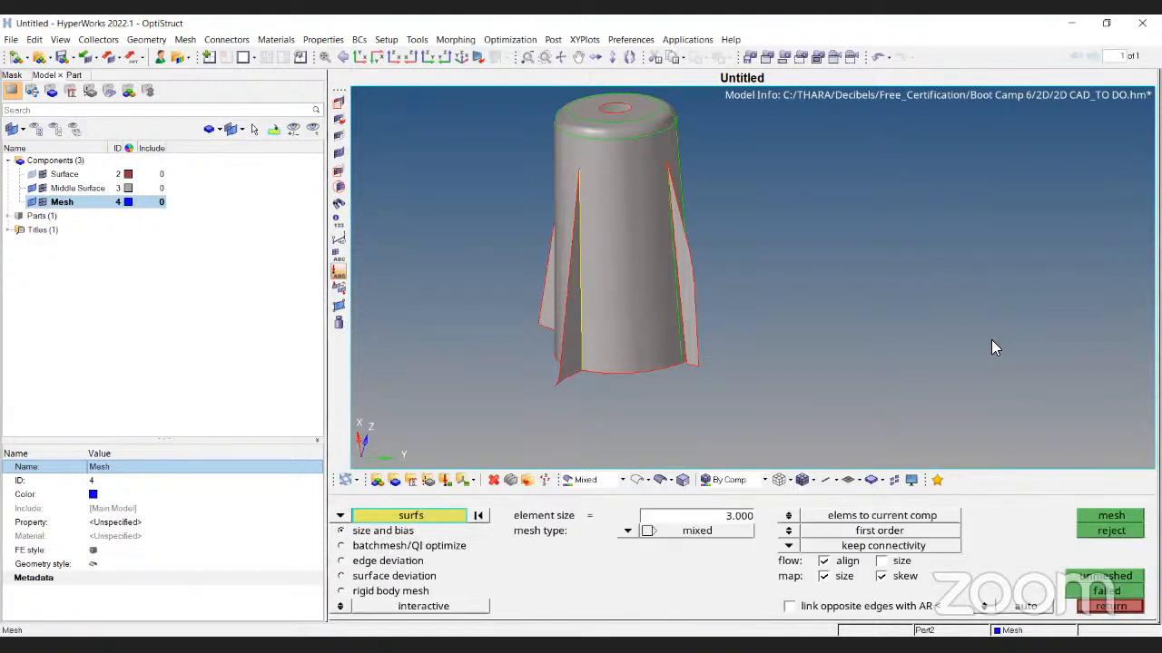
# Open 2D automesh and rotate the model to inspect the fins
pyautogui.click(1100, 538)
pyautogui.click(1097, 546)
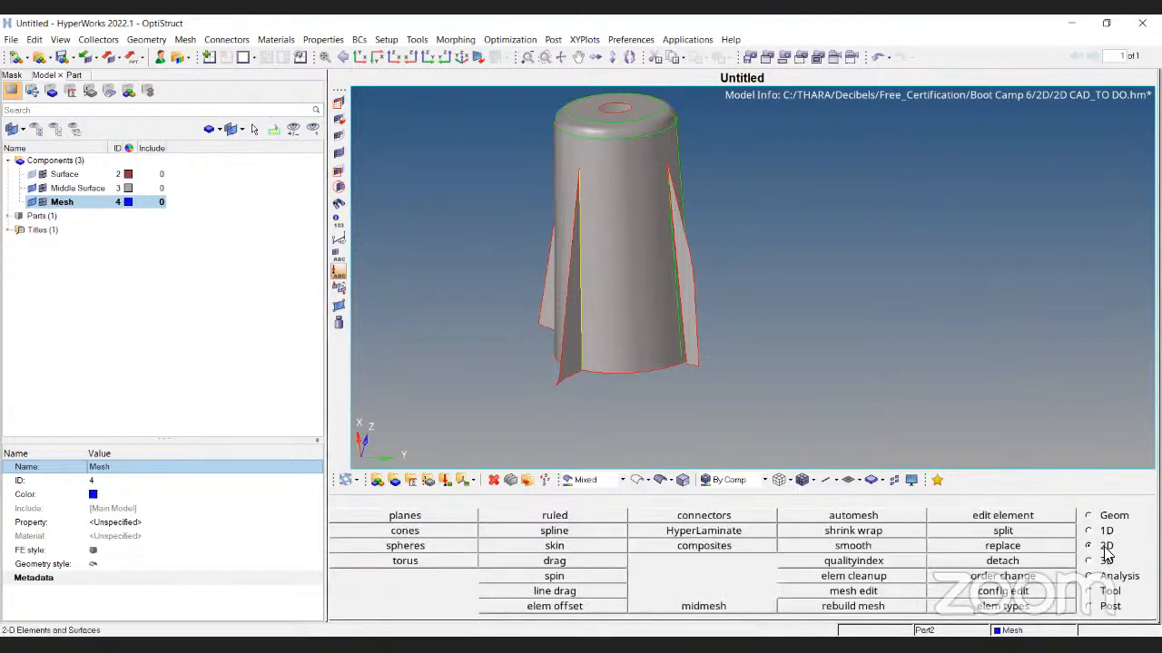
pyautogui.click(853, 515)
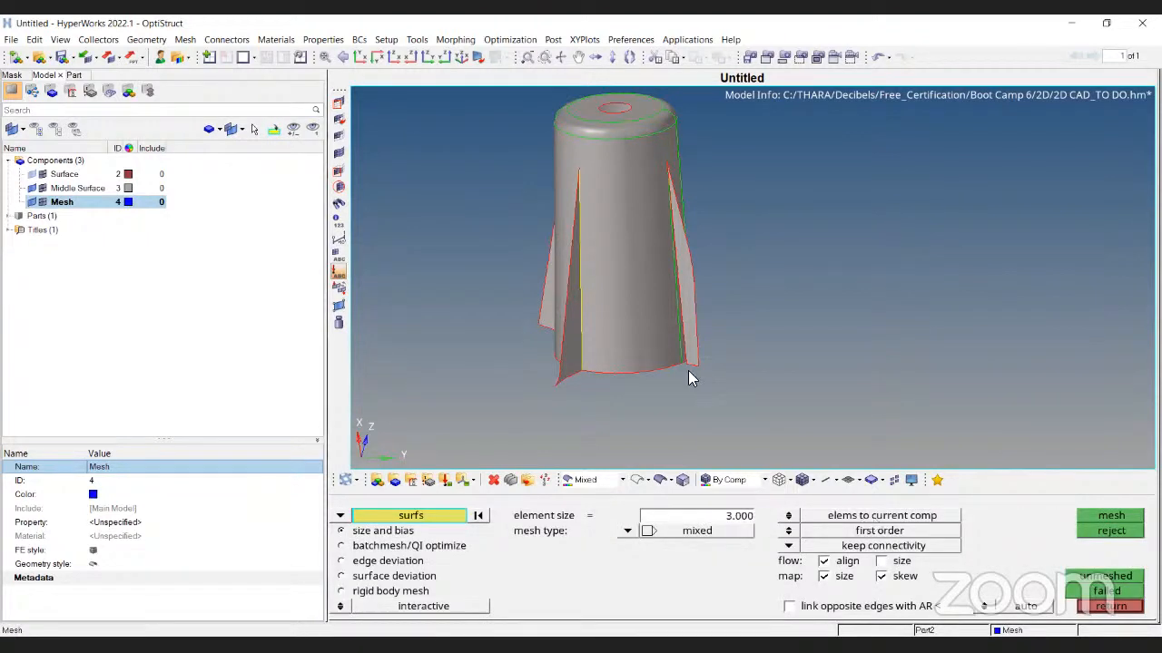
pyautogui.keyDown('ctrl'); pyautogui.moveTo(599, 451); pyautogui.dragTo(689, 323); pyautogui.keyUp('ctrl')
pyautogui.keyDown('ctrl'); pyautogui.scroll(3, 699, 446); pyautogui.keyUp('ctrl')
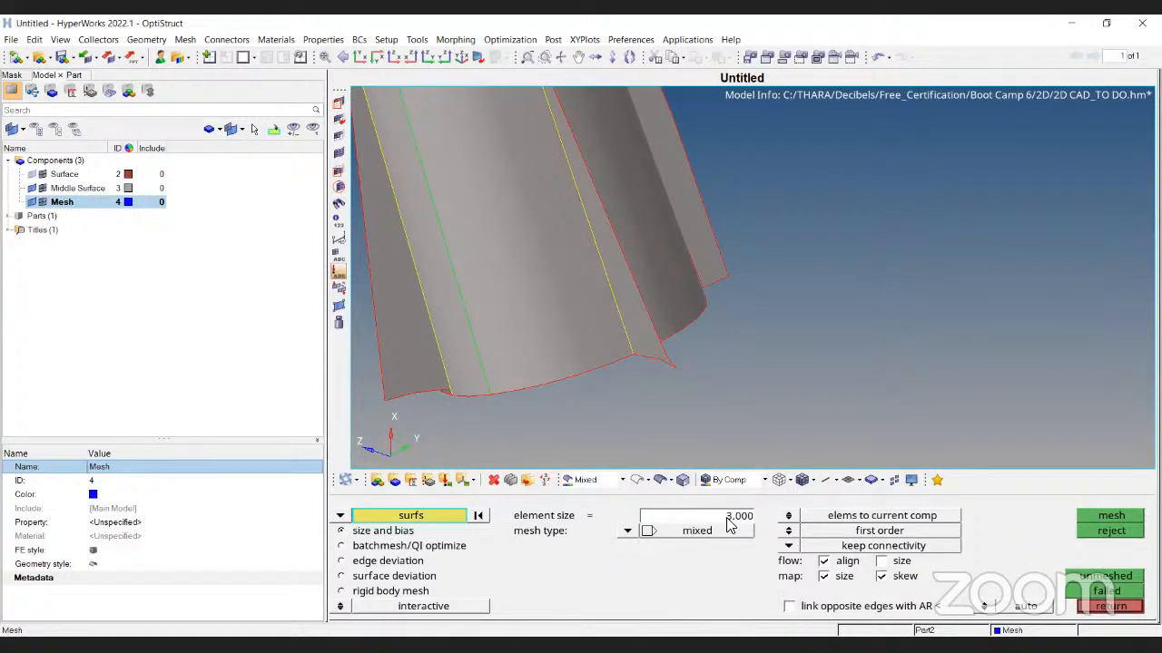
pyautogui.keyDown('ctrl'); pyautogui.moveTo(606, 265); pyautogui.dragTo(735, 290); pyautogui.keyUp('ctrl')
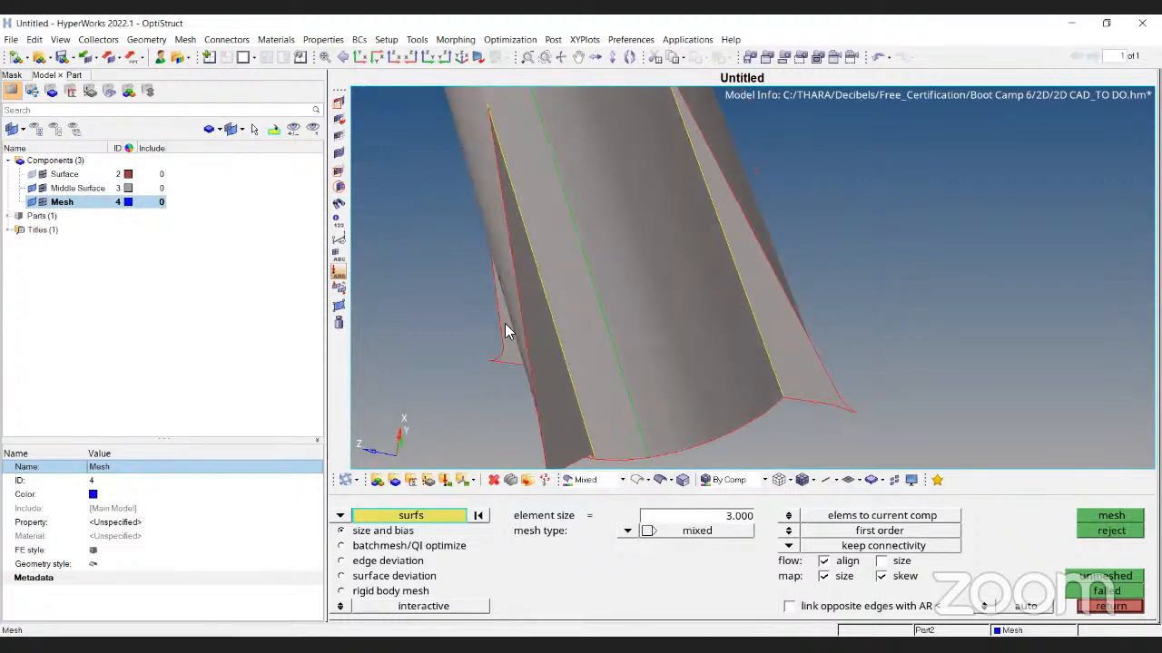
pyautogui.keyDown('ctrl'); pyautogui.moveTo(628, 268); pyautogui.dragTo(771, 426); pyautogui.keyUp('ctrl')
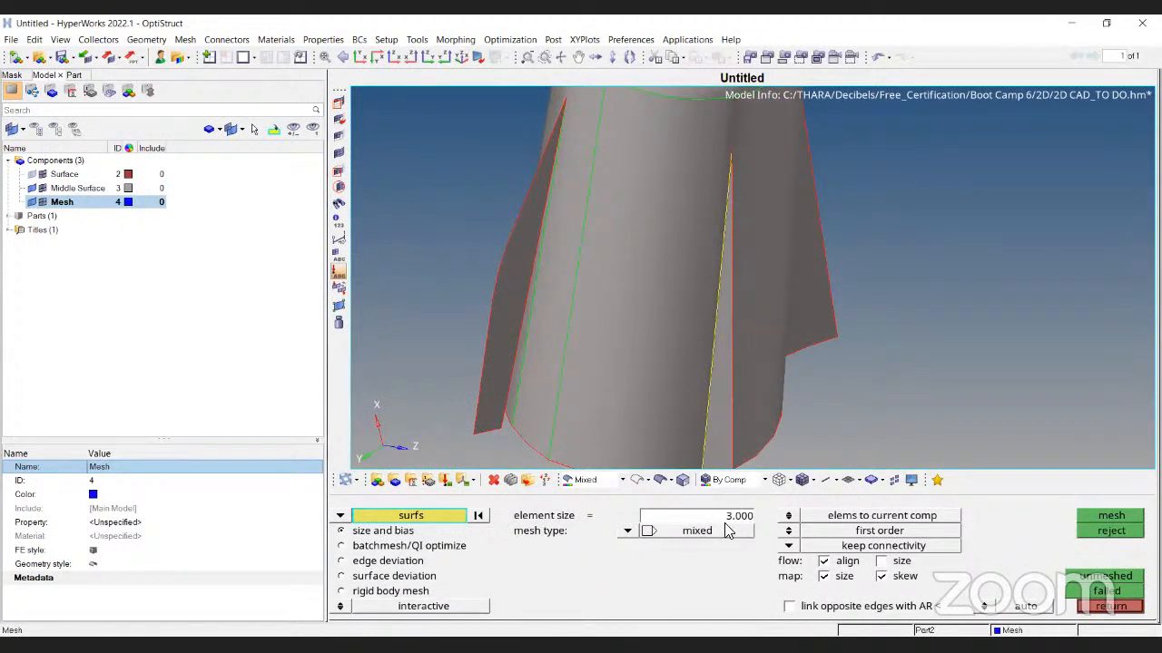
pyautogui.keyDown('ctrl'); pyautogui.scroll(-1, 648, 408); pyautogui.keyUp('ctrl')
pyautogui.scroll(-2, 648, 413)
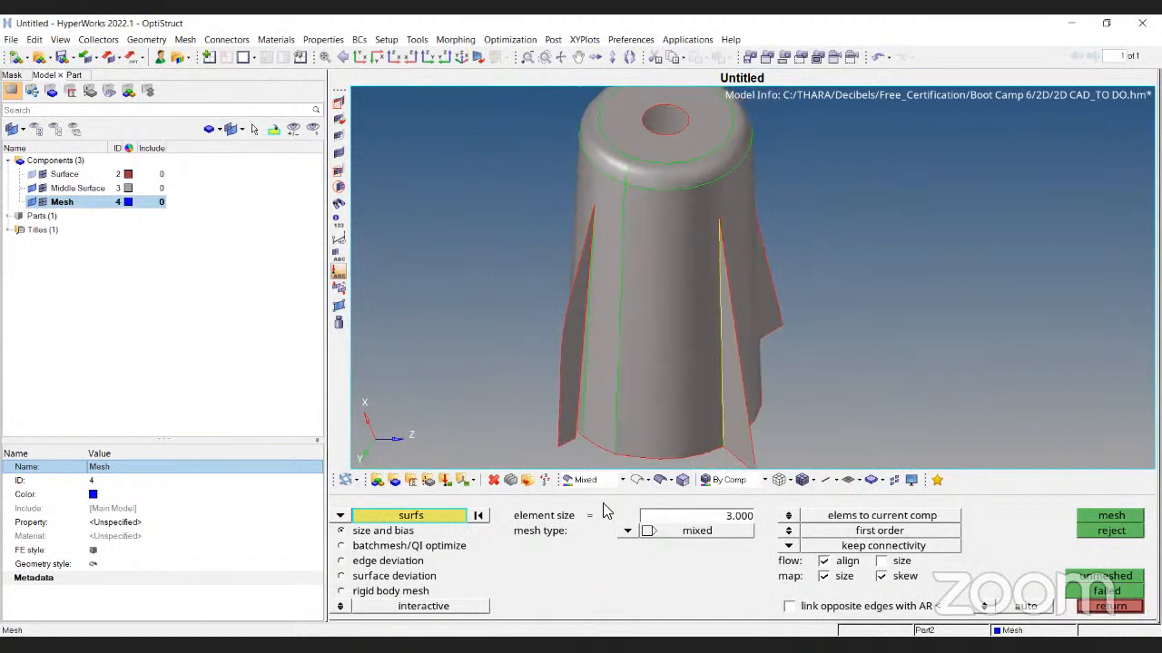
# Set the mesh type to quads and pick the cylinder's top ring face
pyautogui.click(627, 531)
pyautogui.click(616, 524)
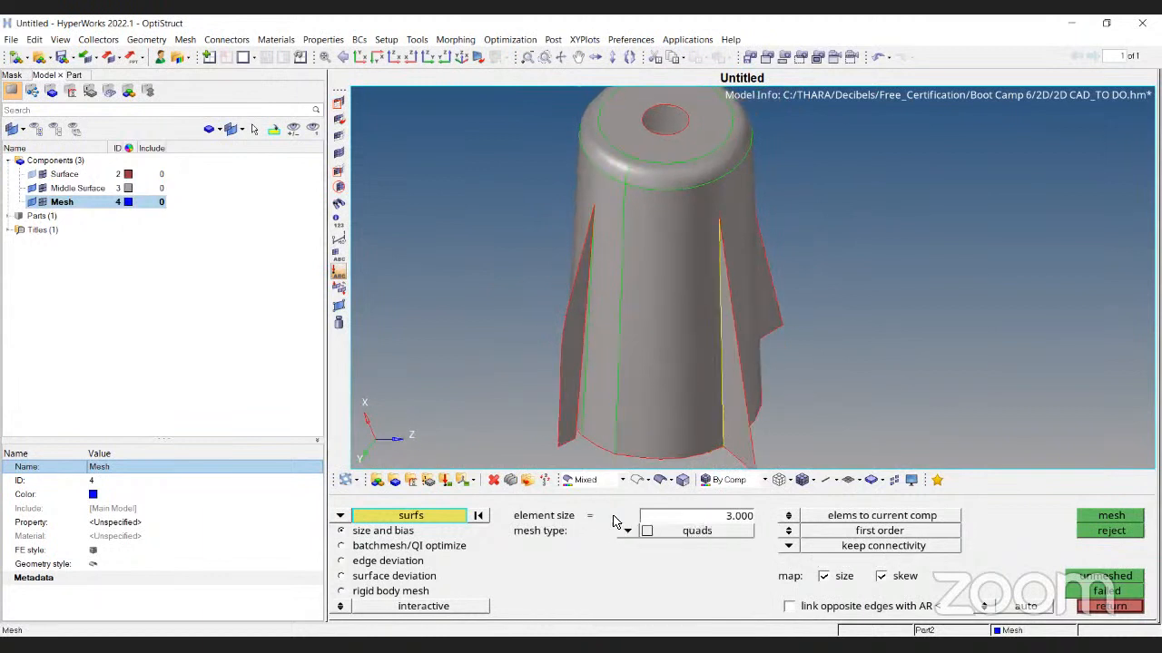
pyautogui.keyDown('ctrl'); pyautogui.moveTo(633, 317); pyautogui.dragTo(797, 323); pyautogui.keyUp('ctrl')
pyautogui.scroll(4, 803, 354)
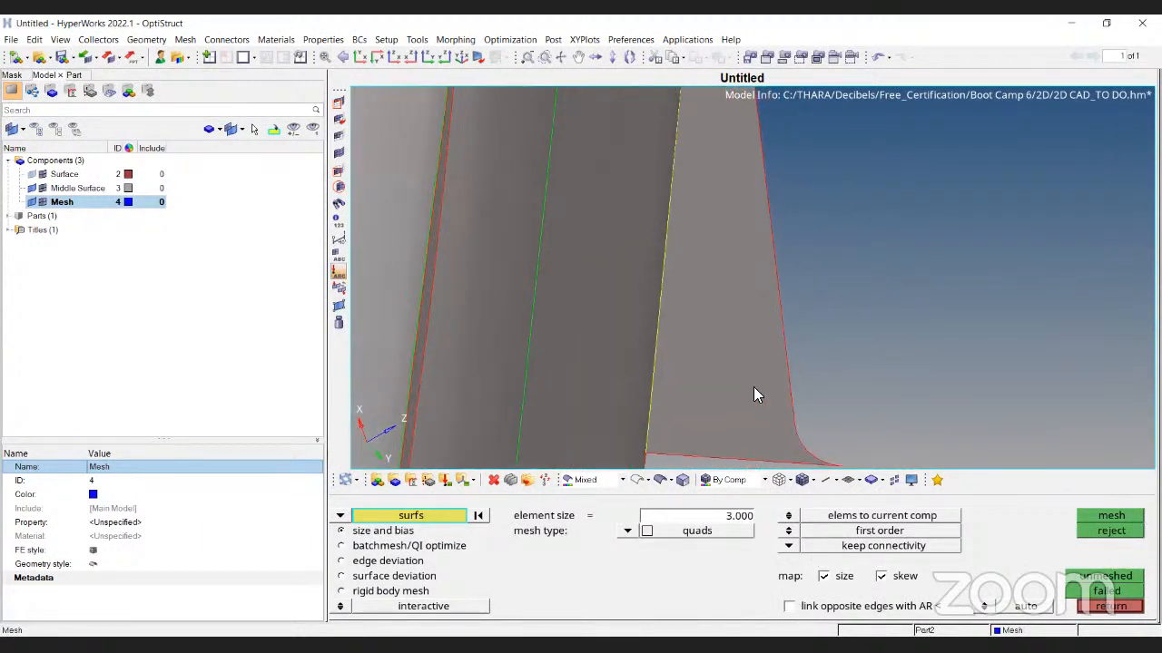
pyautogui.scroll(-3, 775, 289)
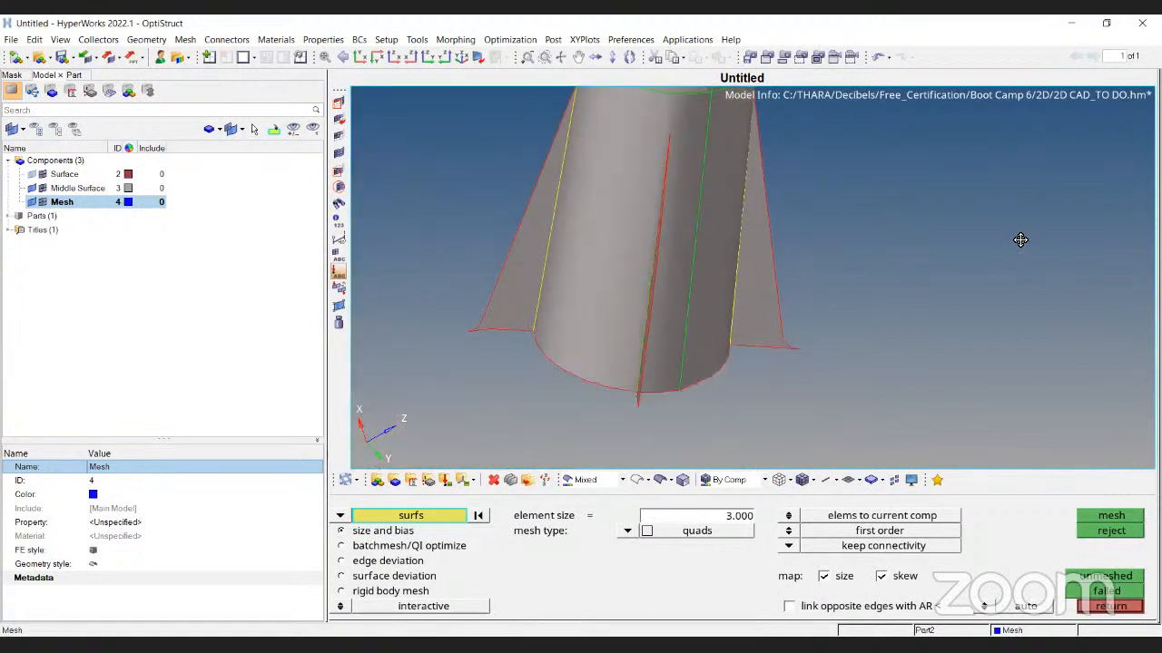
pyautogui.keyDown('ctrl'); pyautogui.moveTo(954, 245); pyautogui.dragTo(934, 303, button='right'); pyautogui.keyUp('ctrl')
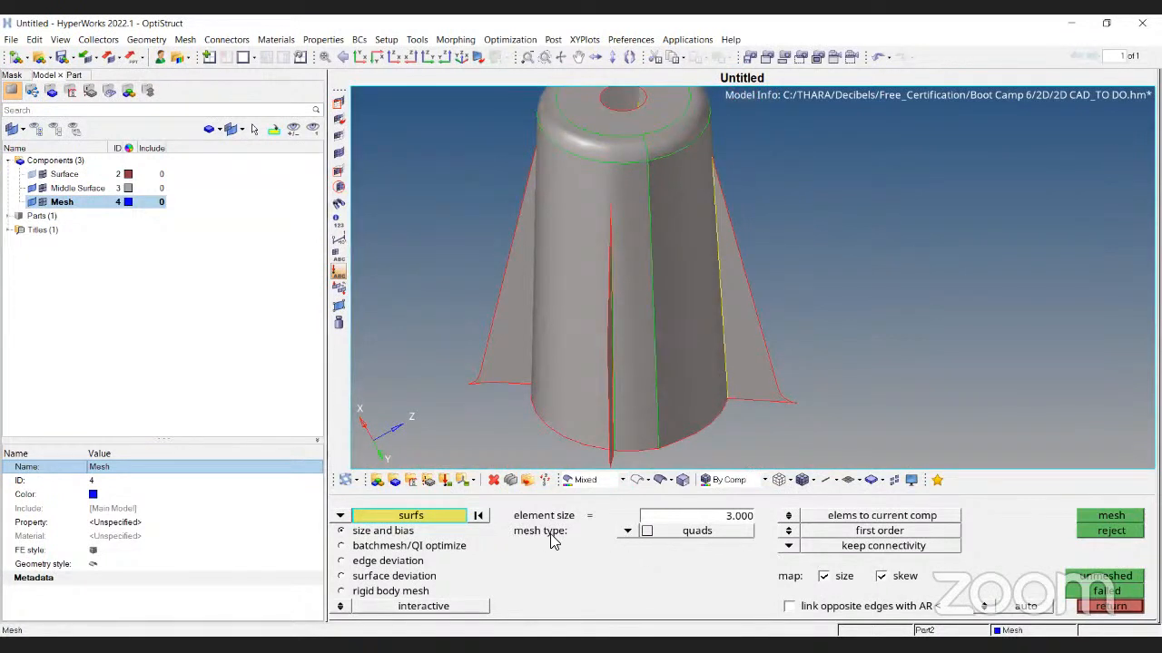
pyautogui.keyDown('ctrl'); pyautogui.moveTo(770, 339); pyautogui.dragTo(662, 399); pyautogui.keyUp('ctrl')
pyautogui.keyDown('ctrl'); pyautogui.moveTo(545, 148); pyautogui.dragTo(754, 273); pyautogui.keyUp('ctrl')
pyautogui.scroll(4, 574, 283)
pyautogui.click(573, 283)
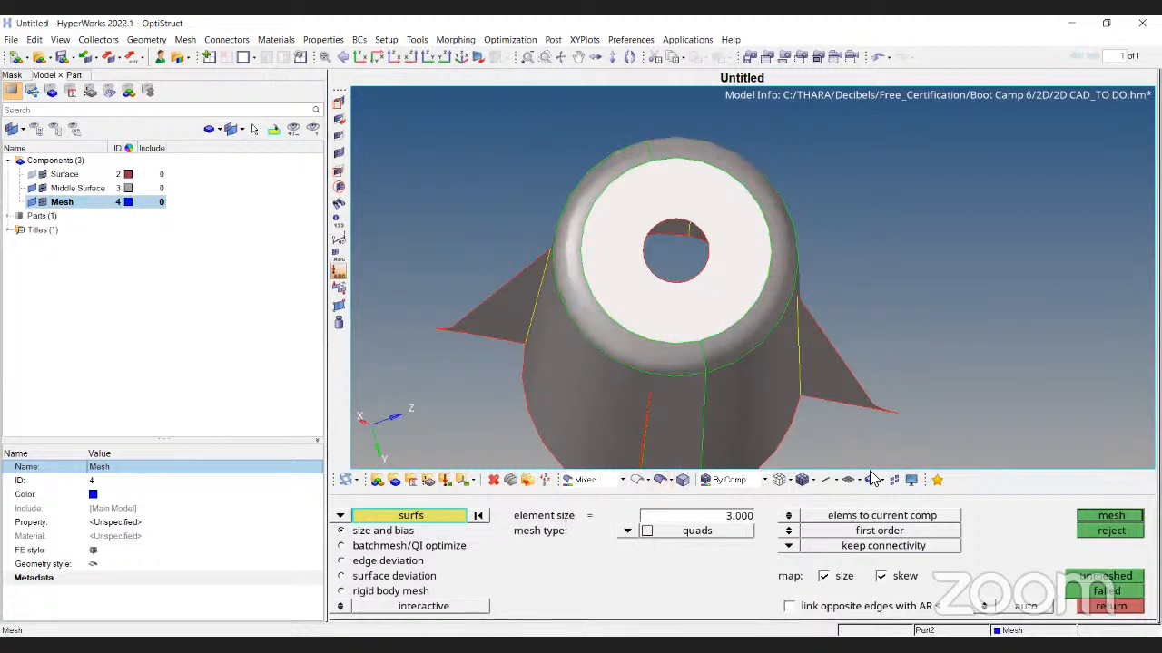
# Mesh the top ring face with 30 quads and reject the result
pyautogui.click(1125, 516)
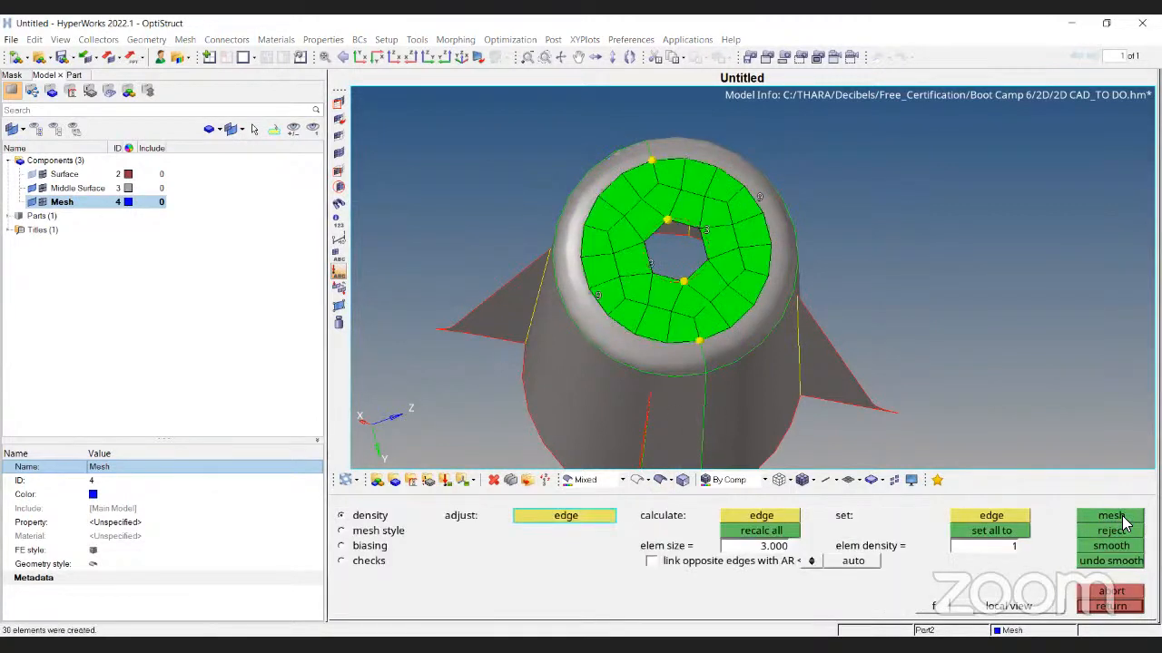
pyautogui.click(1127, 531)
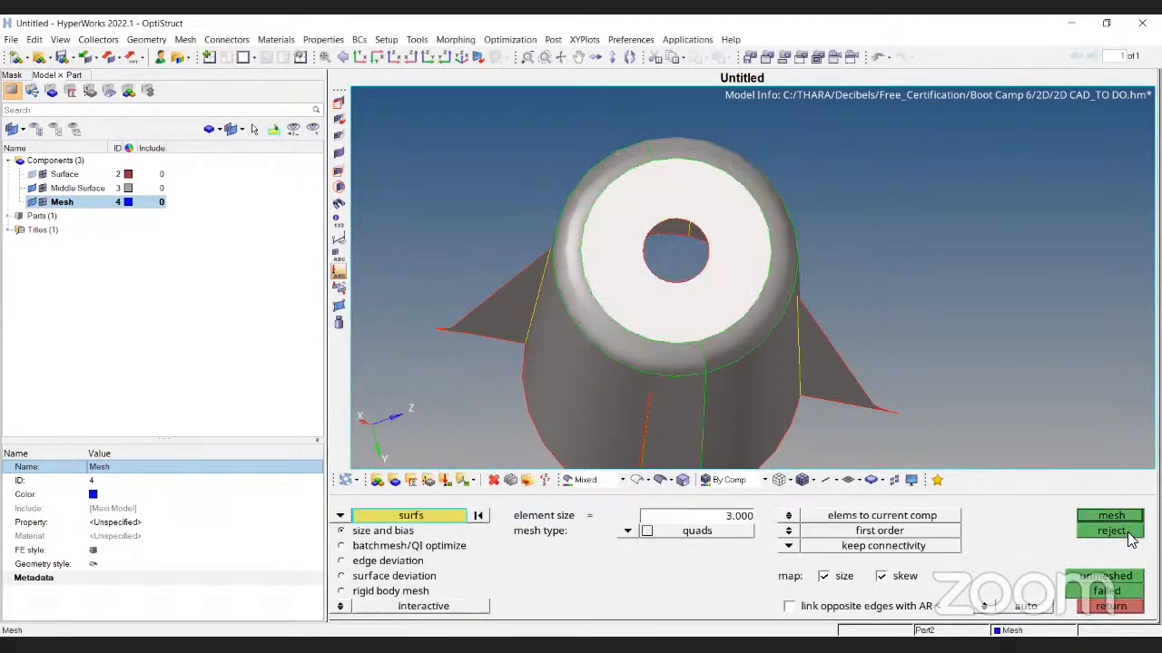
pyautogui.scroll(3, 608, 245)
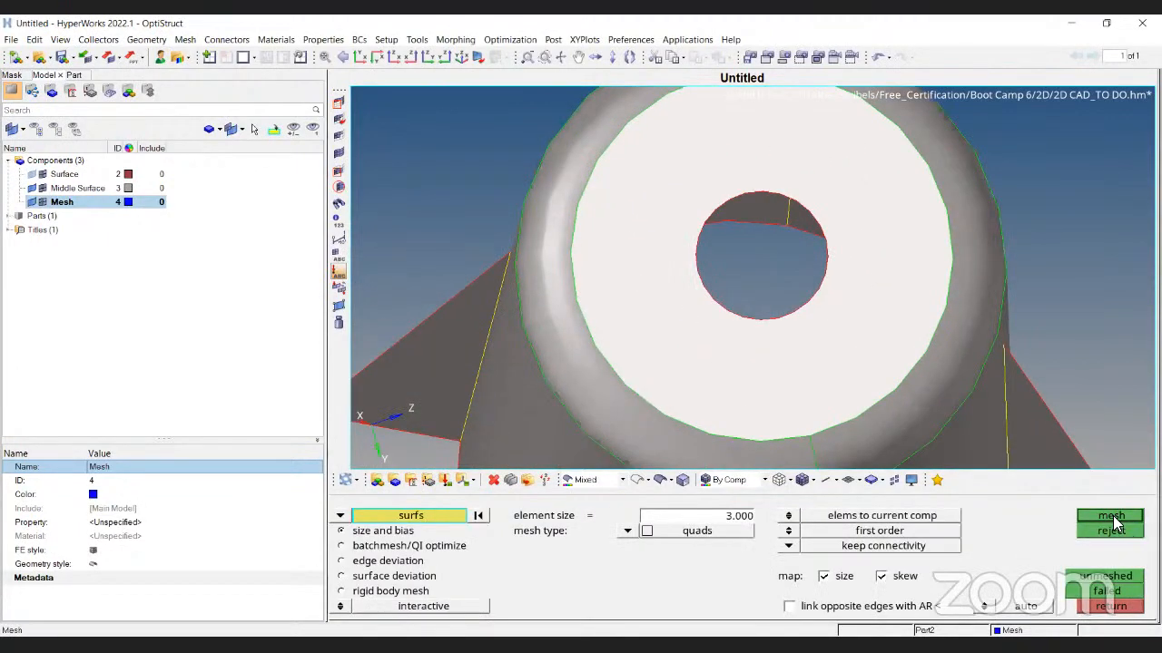
# Remesh the ring face, reject it again, and return to the 2D tools
pyautogui.click(1111, 515)
pyautogui.scroll(-1, 780, 224)
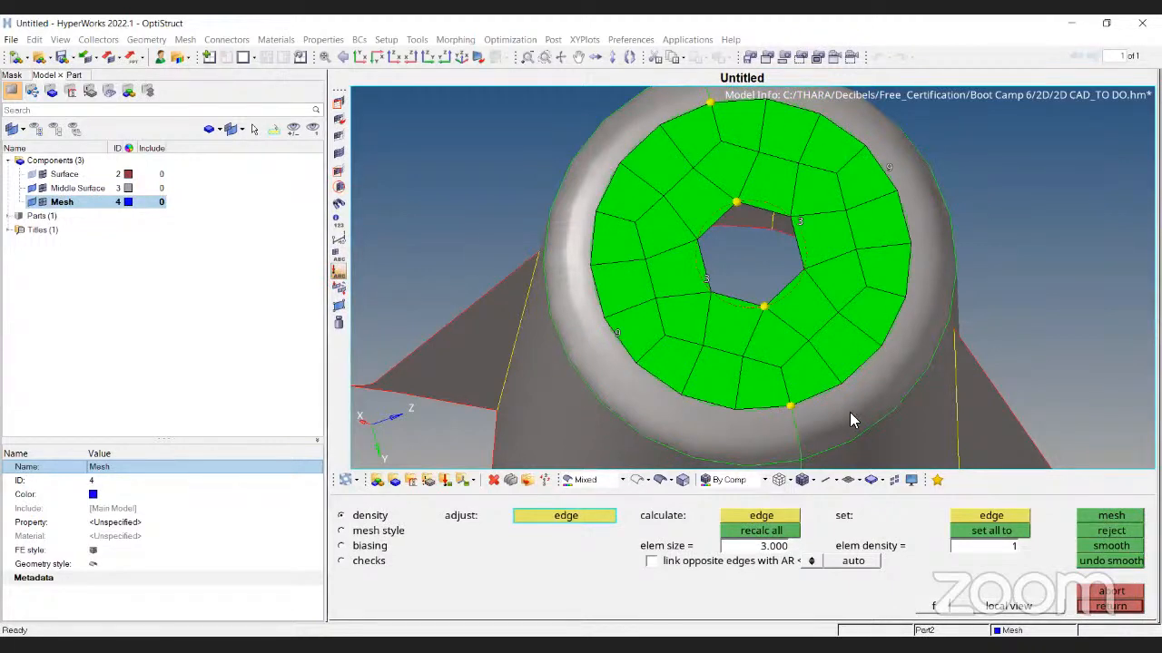
pyautogui.keyDown('ctrl'); pyautogui.moveTo(811, 336); pyautogui.dragTo(617, 470); pyautogui.keyUp('ctrl')
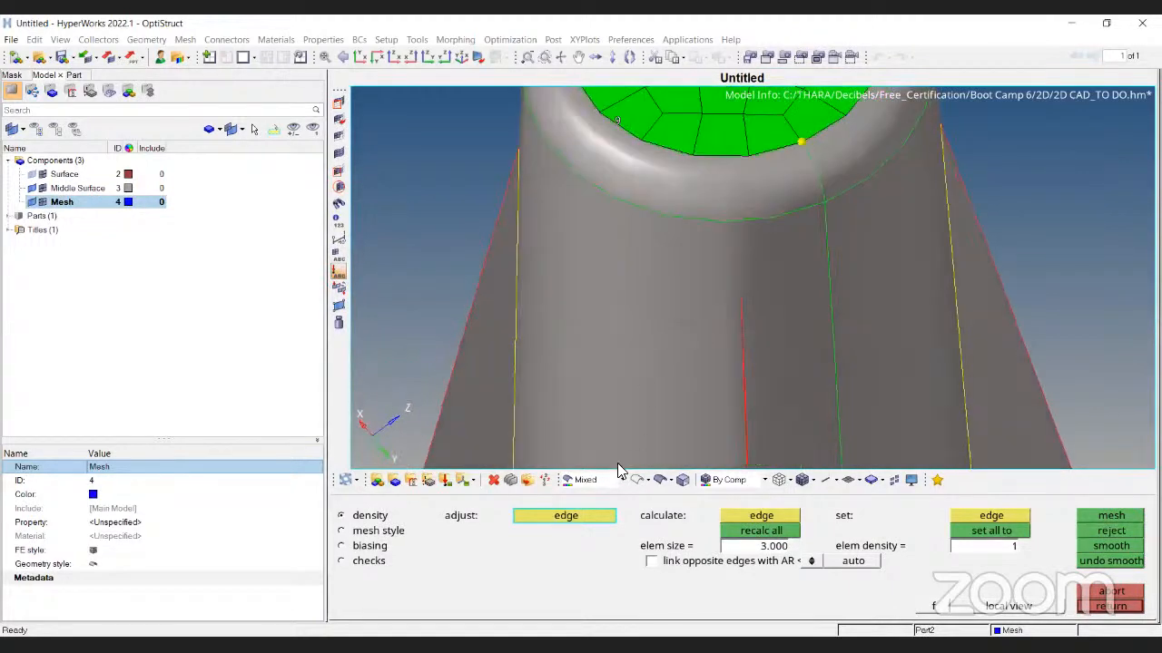
pyautogui.press('Escape')
pyautogui.click(1093, 532)
pyautogui.keyDown('ctrl'); pyautogui.scroll(-3, 723, 303); pyautogui.keyUp('ctrl')
pyautogui.keyDown('ctrl'); pyautogui.moveTo(724, 303); pyautogui.dragTo(795, 312); pyautogui.keyUp('ctrl')
pyautogui.press('Escape')
pyautogui.keyDown('ctrl'); pyautogui.moveTo(654, 452); pyautogui.dragTo(618, 368, button='right'); pyautogui.keyUp('ctrl')
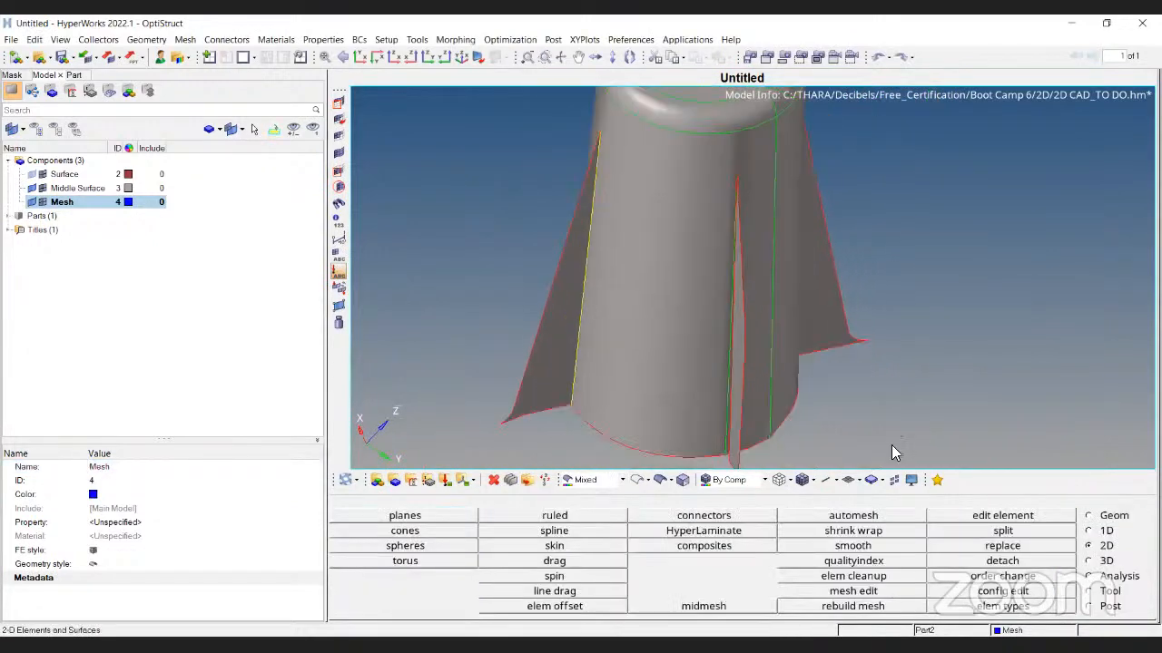
# Reopen Automesh and mesh the cylinder's front wall surfaces with quads
pyautogui.click(900, 526)
pyautogui.press('Escape')
pyautogui.press('F12')
pyautogui.keyDown('ctrl'); pyautogui.scroll(-3, 697, 302); pyautogui.keyUp('ctrl')
pyautogui.keyDown('ctrl'); pyautogui.moveTo(697, 302); pyautogui.dragTo(920, 332); pyautogui.keyUp('ctrl')
pyautogui.keyDown('ctrl'); pyautogui.scroll(3, 688, 319); pyautogui.keyUp('ctrl')
pyautogui.keyDown('ctrl'); pyautogui.scroll(-3, 814, 310); pyautogui.keyUp('ctrl')
pyautogui.click(1093, 517)
pyautogui.keyDown('ctrl'); pyautogui.moveTo(799, 277); pyautogui.dragTo(713, 290, button='right'); pyautogui.keyUp('ctrl')
pyautogui.keyDown('ctrl'); pyautogui.moveTo(713, 290); pyautogui.dragTo(759, 343); pyautogui.keyUp('ctrl')
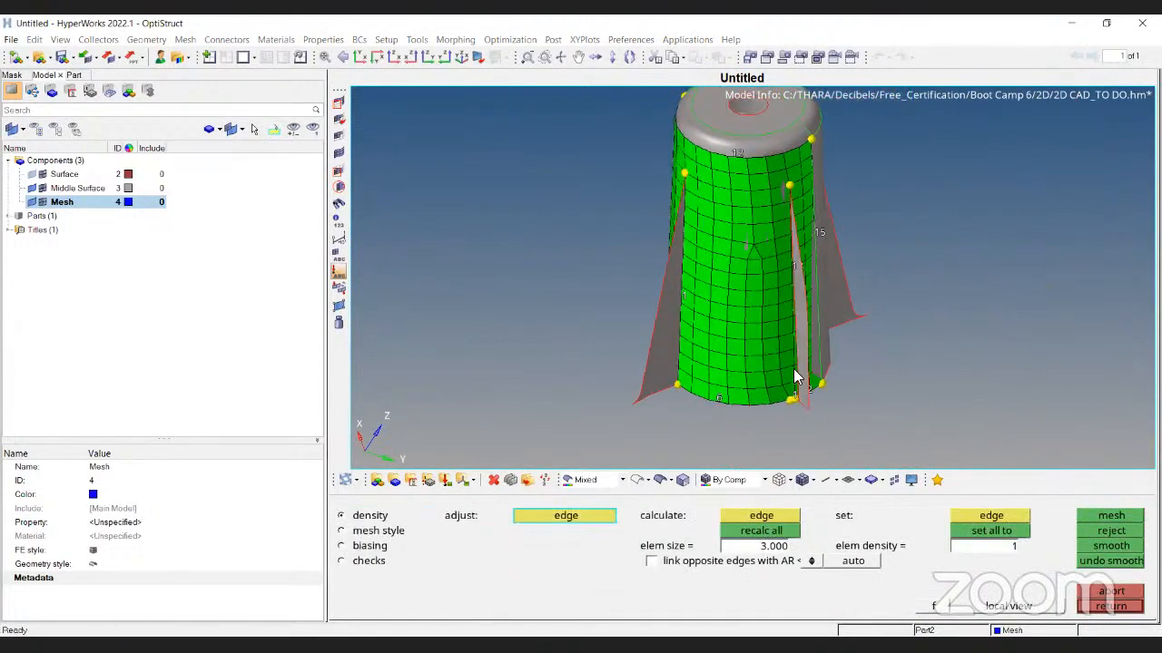
pyautogui.keyDown('ctrl'); pyautogui.scroll(4, 723, 334); pyautogui.keyUp('ctrl')
pyautogui.keyDown('ctrl'); pyautogui.moveTo(729, 173); pyautogui.dragTo(657, 467, button='right'); pyautogui.keyUp('ctrl')
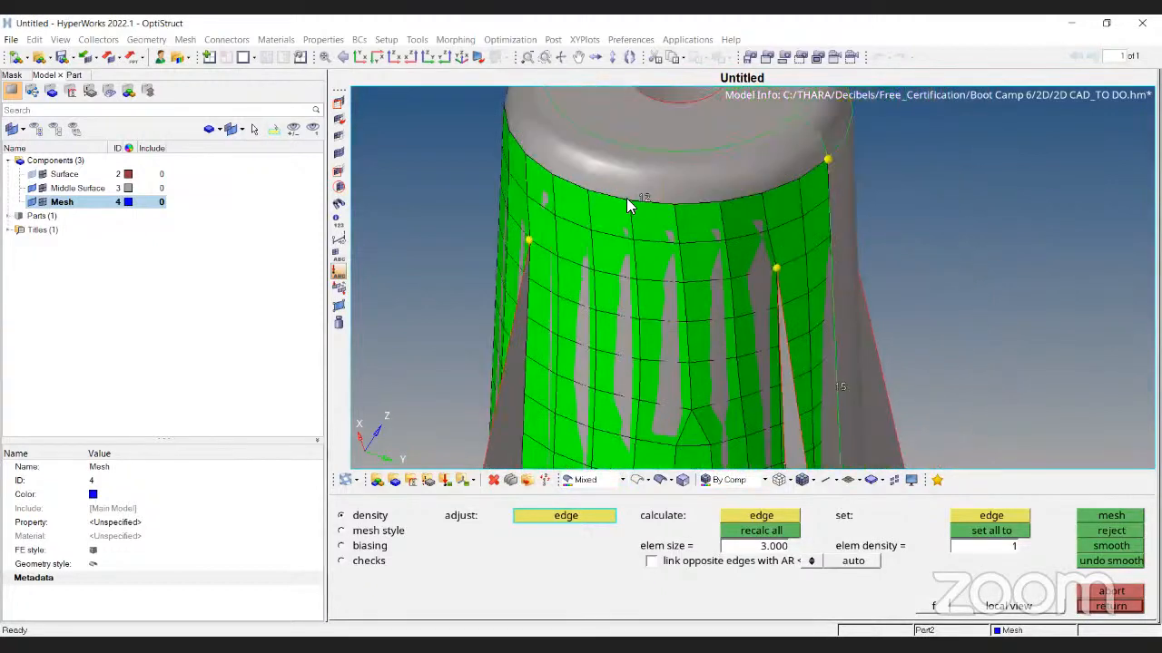
pyautogui.keyDown('ctrl'); pyautogui.scroll(5, 627, 208); pyautogui.keyUp('ctrl')
pyautogui.keyDown('ctrl'); pyautogui.scroll(-4, 682, 269); pyautogui.keyUp('ctrl')
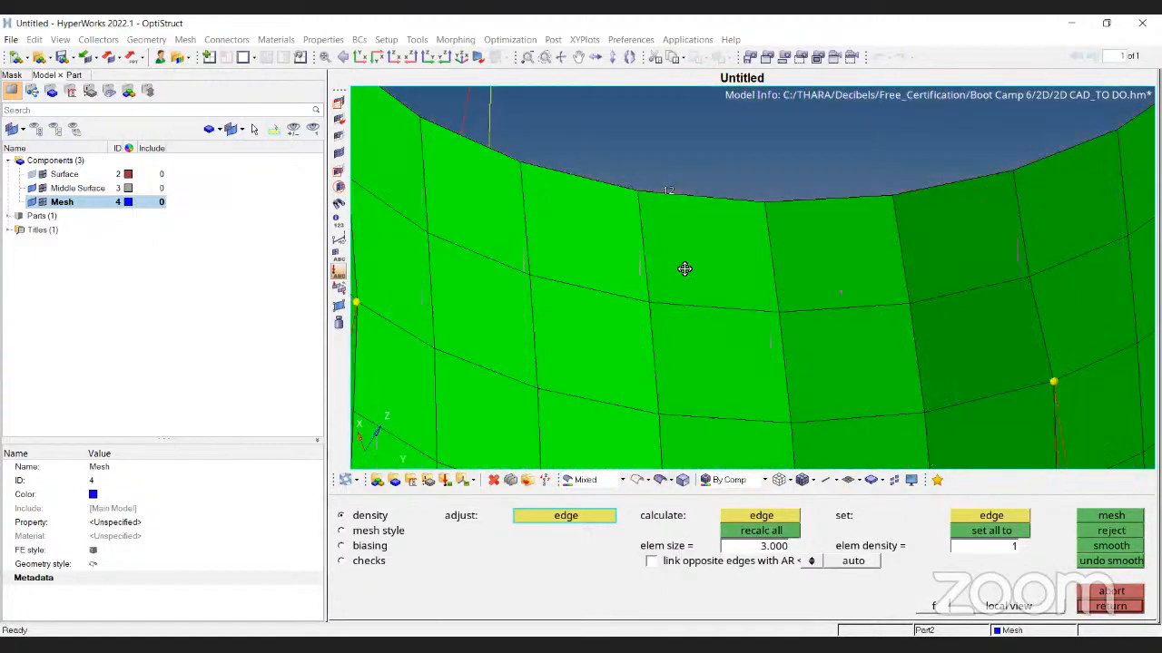
# Raise the top edge density to 22 and remesh the wall
pyautogui.click(672, 283)
pyautogui.click(671, 283)
pyautogui.click(672, 283)
pyautogui.click(672, 283)
pyautogui.click(671, 283)
pyautogui.click(671, 283)
pyautogui.click(672, 283)
pyautogui.click(675, 285)
pyautogui.click(675, 285)
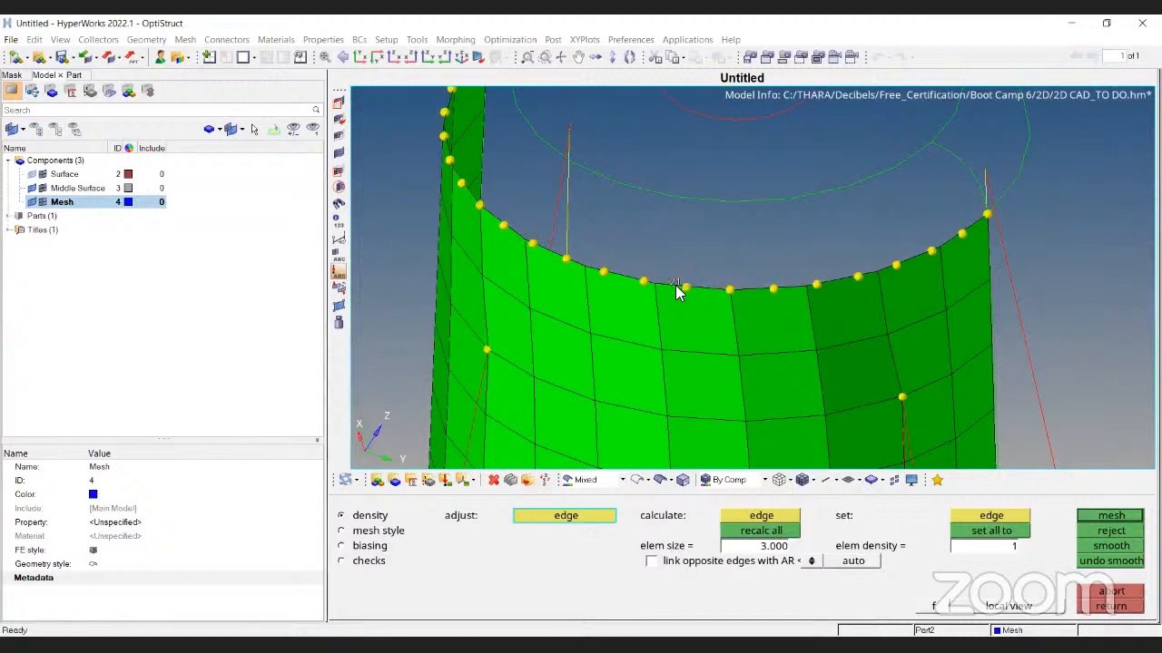
pyautogui.click(675, 285)
pyautogui.click(1113, 519)
# Increase the bottom edge density to match and remesh the wall
pyautogui.scroll(-4, 657, 257)
pyautogui.keyDown('ctrl'); pyautogui.moveTo(684, 294); pyautogui.dragTo(678, 249, button='right'); pyautogui.keyUp('ctrl')
pyautogui.keyDown('ctrl'); pyautogui.moveTo(712, 421); pyautogui.dragTo(692, 216, button='right'); pyautogui.keyUp('ctrl')
pyautogui.click(626, 298)
pyautogui.click(626, 298)
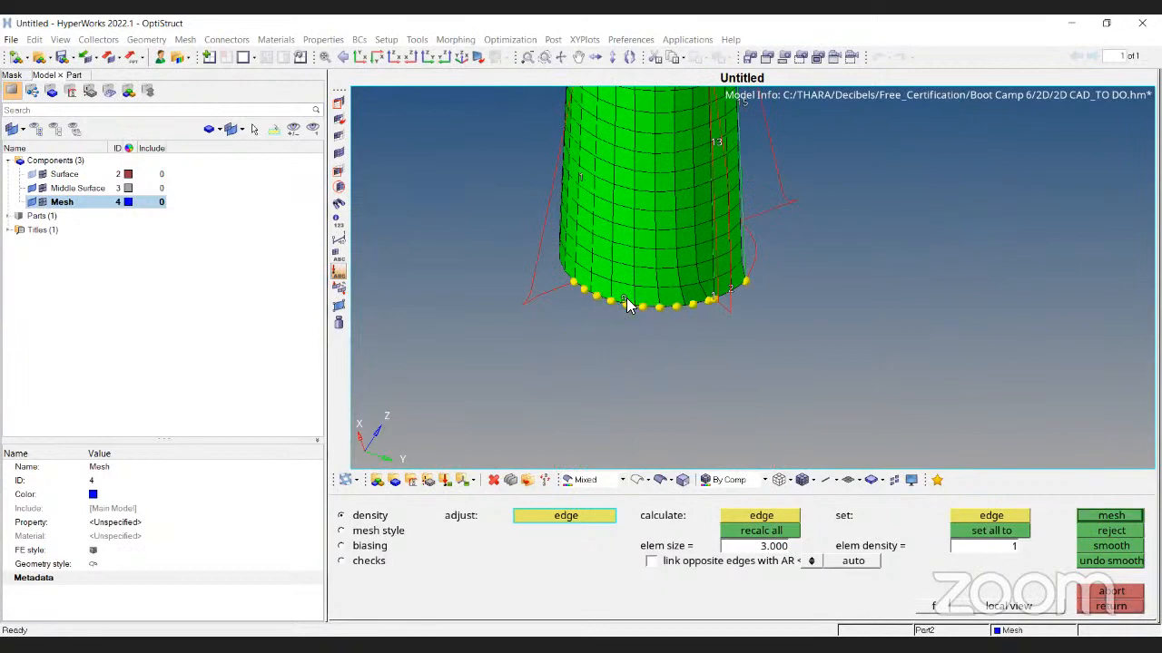
pyautogui.keyDown('ctrl'); pyautogui.moveTo(626, 298); pyautogui.dragTo(650, 374, button='right'); pyautogui.keyUp('ctrl')
pyautogui.click(639, 404)
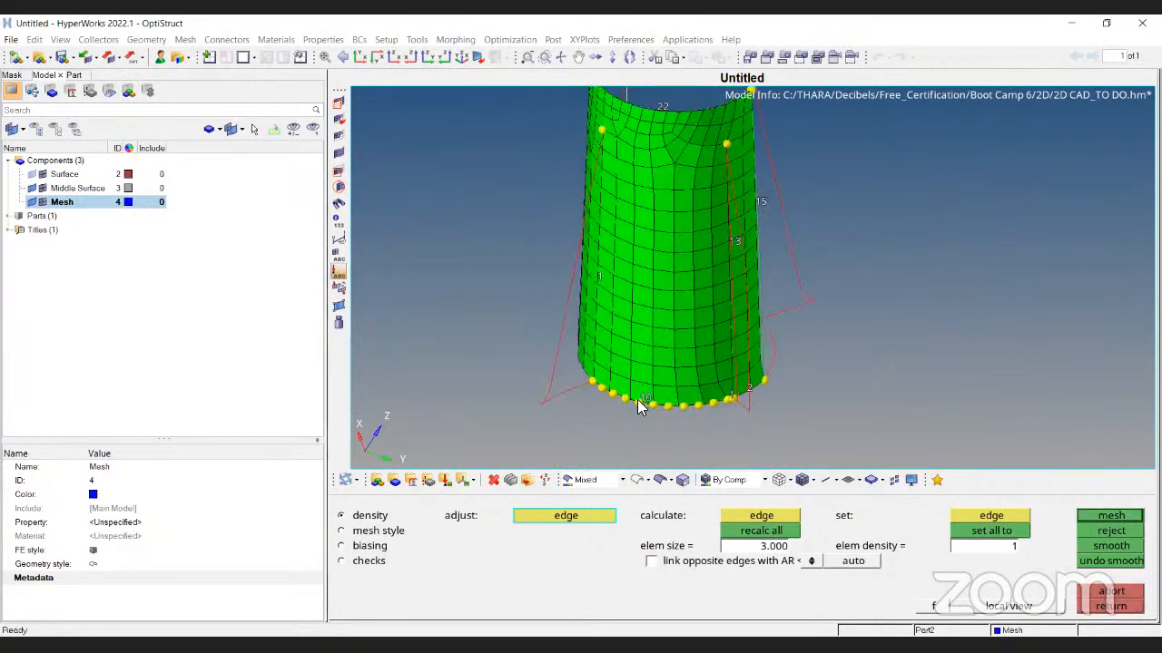
pyautogui.click(643, 405)
pyautogui.click(645, 403)
pyautogui.click(644, 401)
pyautogui.click(646, 401)
pyautogui.click(648, 401)
pyautogui.click(648, 401)
pyautogui.click(648, 401)
pyautogui.click(648, 401)
pyautogui.click(648, 401)
pyautogui.click(648, 401)
pyautogui.click(648, 401)
pyautogui.click(643, 406)
pyautogui.rightClick(641, 401)
pyautogui.rightClick(641, 401)
pyautogui.rightClick(640, 402)
pyautogui.click(1109, 516)
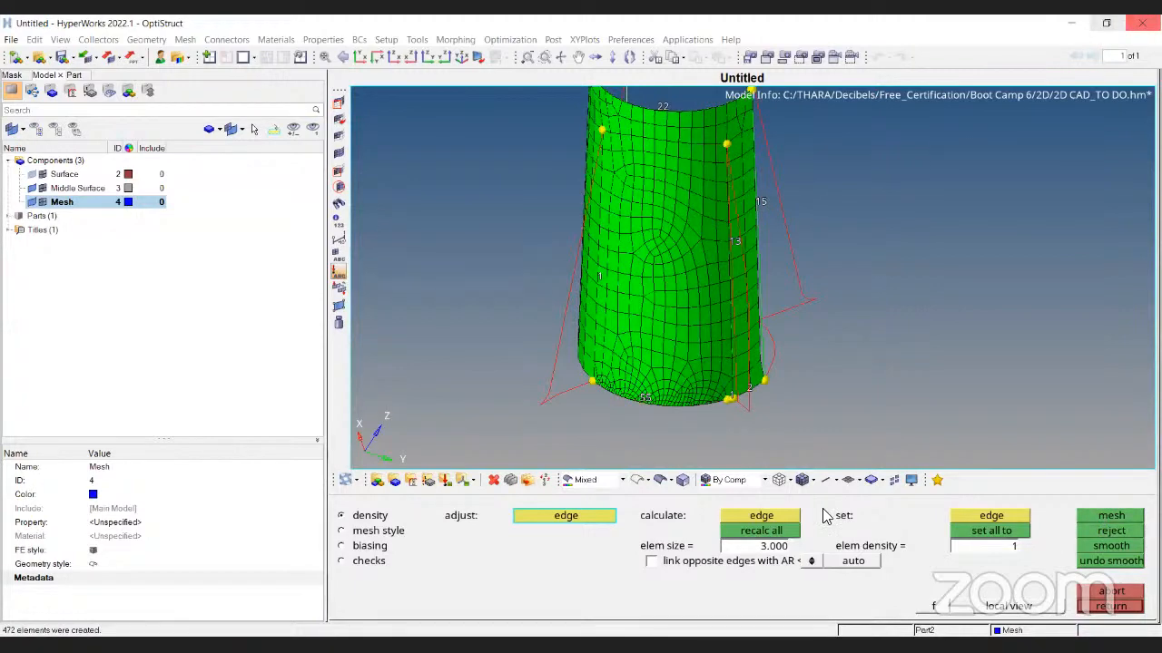
# Inspect the 472-element quad mesh, then abort it
pyautogui.keyDown('ctrl'); pyautogui.moveTo(659, 97); pyautogui.dragTo(648, 122, button='right'); pyautogui.keyUp('ctrl')
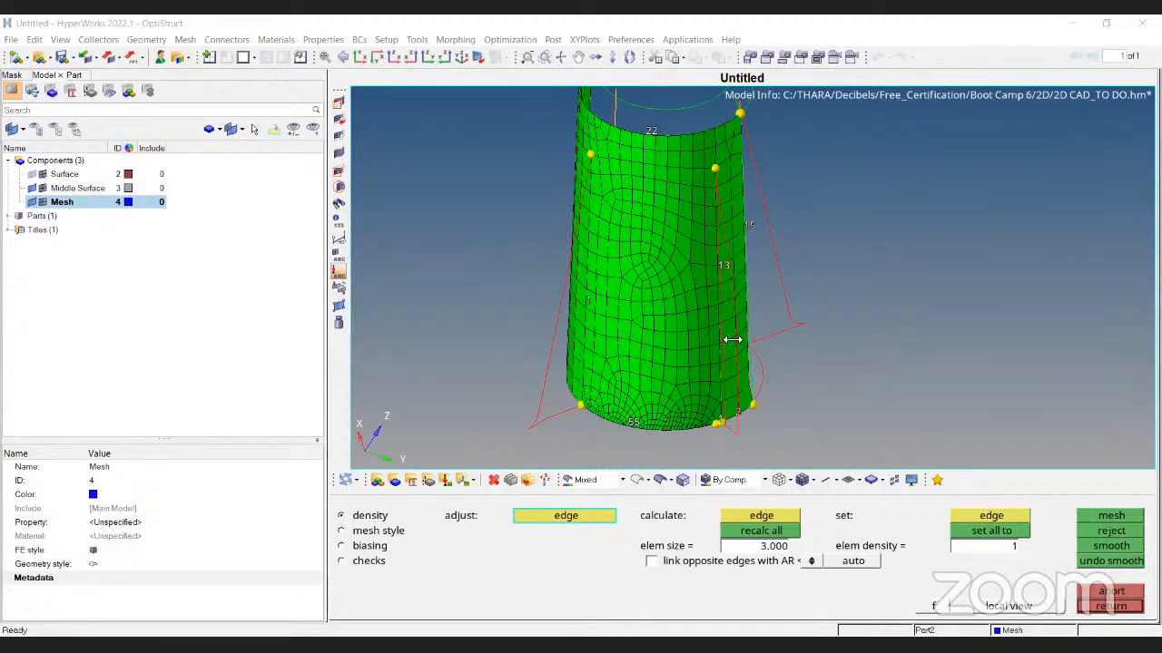
pyautogui.keyDown('ctrl'); pyautogui.moveTo(655, 169); pyautogui.dragTo(677, 174); pyautogui.keyUp('ctrl')
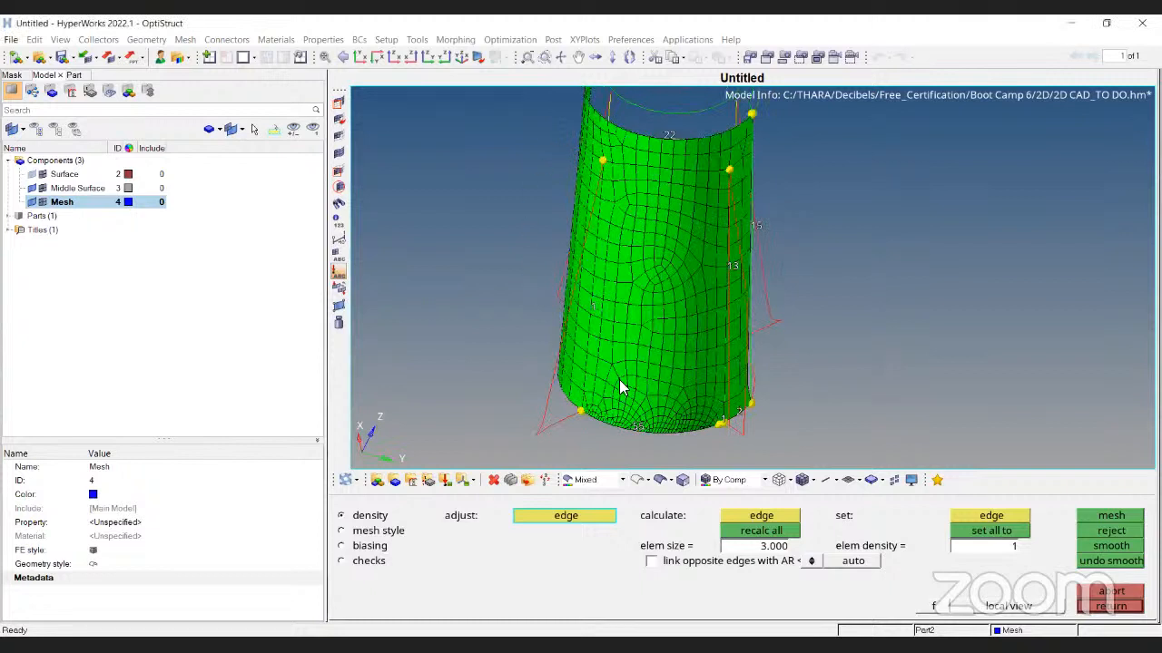
pyautogui.click(1111, 593)
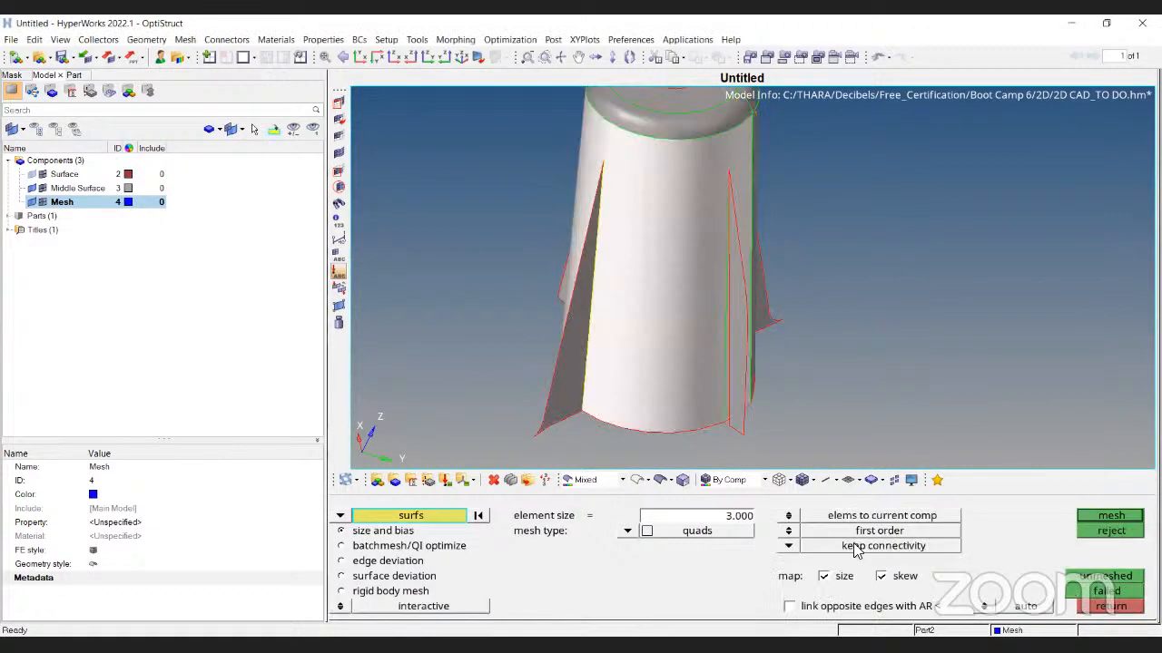
# Switch the mesh type to R-trias and mesh the cylinder
pyautogui.click(641, 531)
pyautogui.click(617, 568)
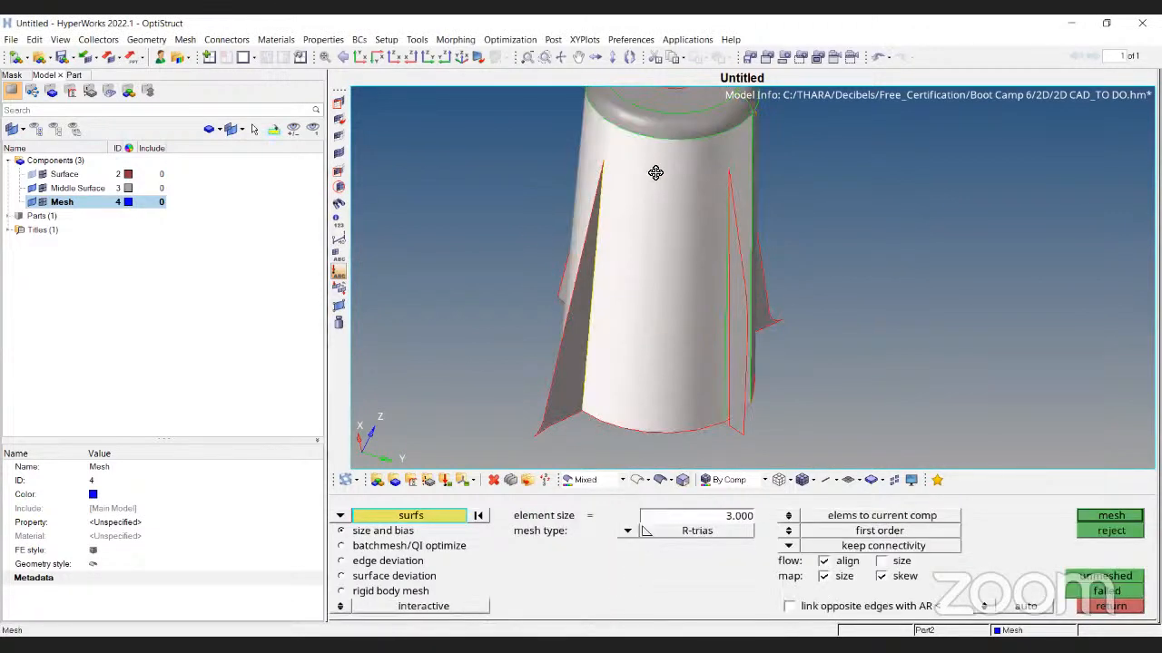
pyautogui.keyDown('ctrl'); pyautogui.moveTo(653, 142); pyautogui.dragTo(667, 163); pyautogui.keyUp('ctrl')
pyautogui.click(1098, 516)
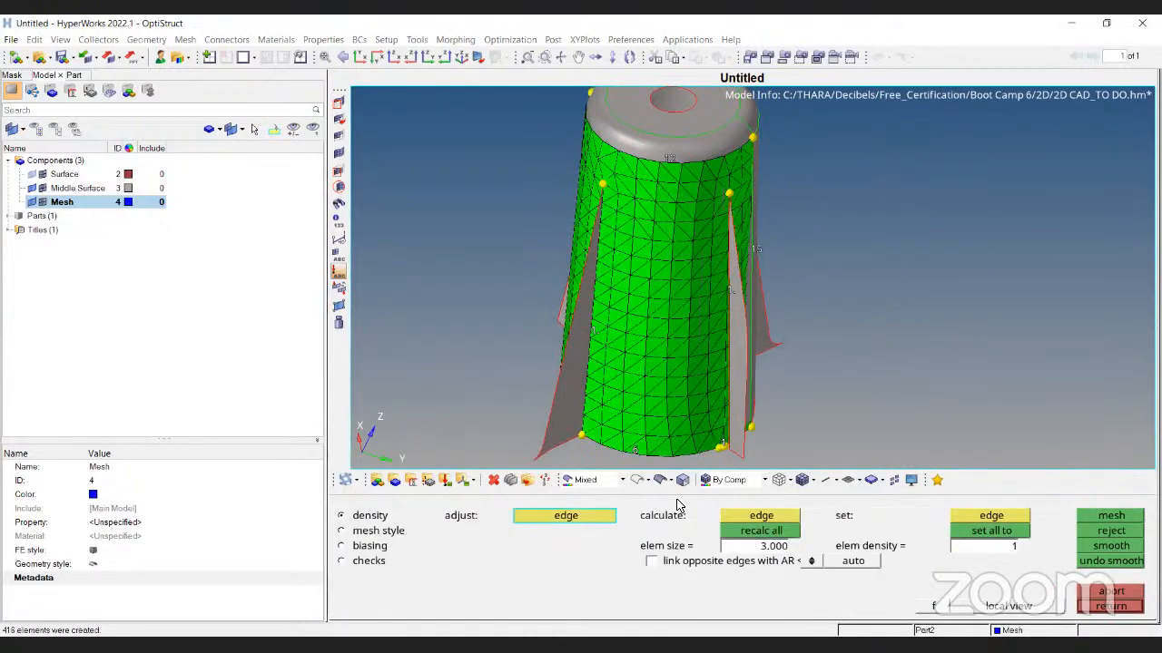
# Inspect the R-trias mesh from several angles with geometry shading toggled, then reject it
pyautogui.keyDown('ctrl'); pyautogui.moveTo(513, 237); pyautogui.dragTo(693, 383); pyautogui.keyUp('ctrl')
pyautogui.scroll(5, 677, 256)
pyautogui.keyDown('ctrl'); pyautogui.moveTo(645, 306); pyautogui.dragTo(671, 87, button='right'); pyautogui.keyUp('ctrl')
pyautogui.scroll(-4, 701, 183)
pyautogui.keyDown('ctrl'); pyautogui.moveTo(627, 272); pyautogui.dragTo(690, 302); pyautogui.keyUp('ctrl')
pyautogui.scroll(4, 690, 301)
pyautogui.keyDown('ctrl'); pyautogui.moveTo(692, 305); pyautogui.dragTo(697, 336, button='right'); pyautogui.keyUp('ctrl')
pyautogui.keyDown('ctrl'); pyautogui.moveTo(749, 457); pyautogui.dragTo(744, 554, button='right'); pyautogui.keyUp('ctrl')
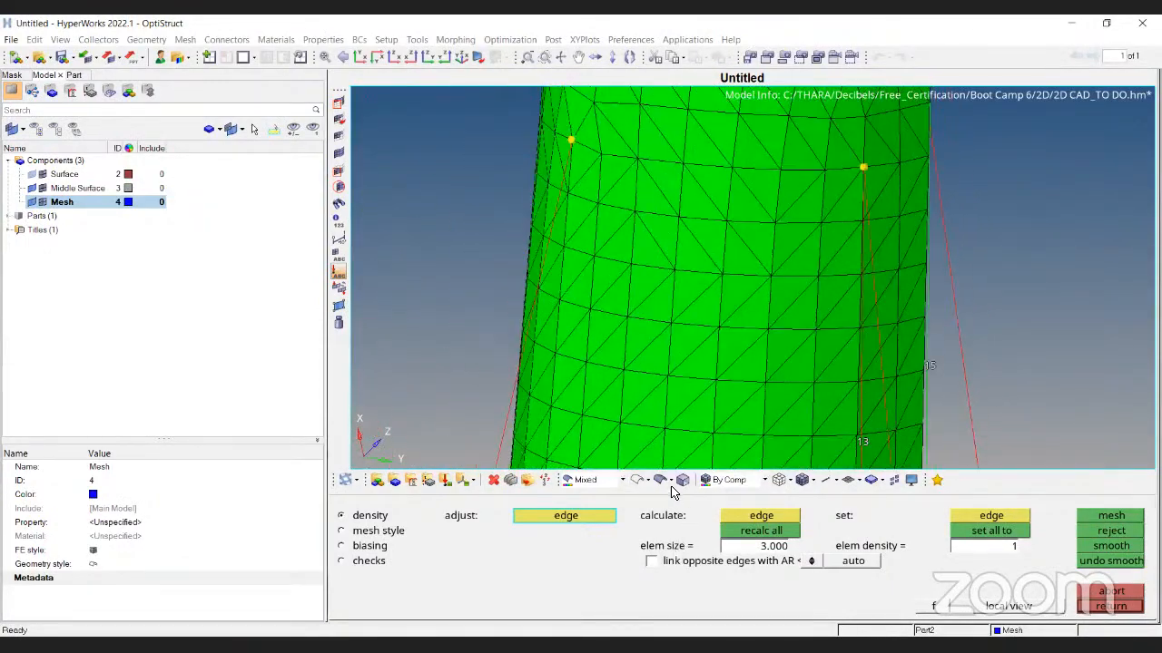
pyautogui.click(660, 482)
pyautogui.keyDown('ctrl'); pyautogui.moveTo(733, 234); pyautogui.dragTo(686, 293, button='right'); pyautogui.keyUp('ctrl')
pyautogui.scroll(-3, 687, 301)
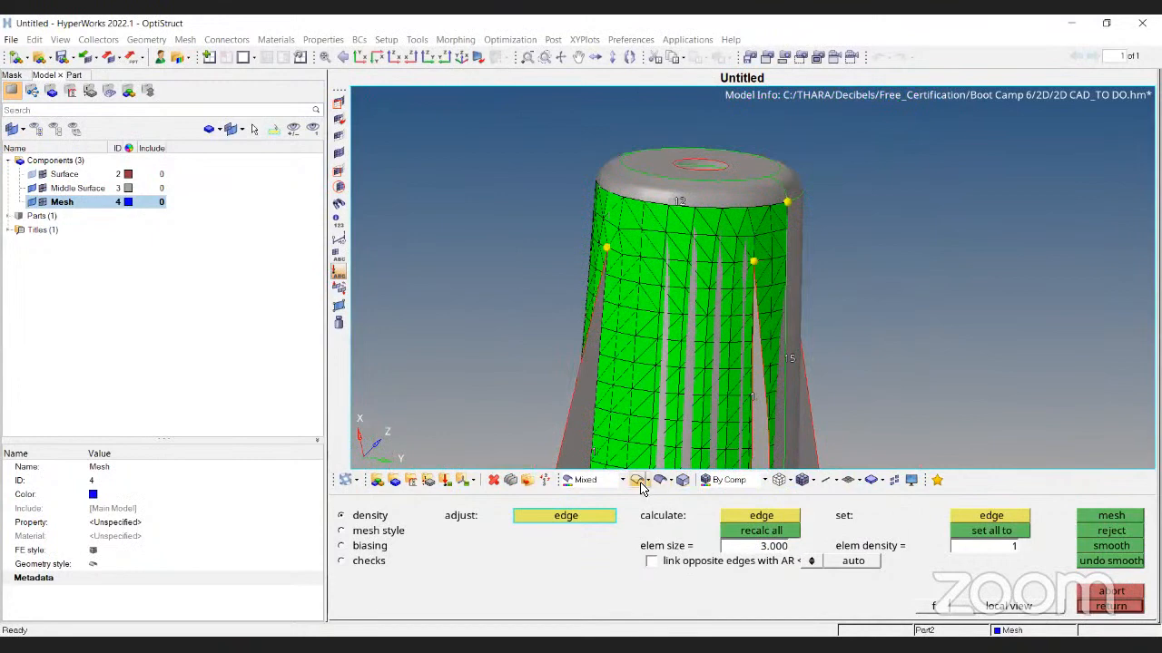
pyautogui.click(638, 480)
pyautogui.click(1112, 531)
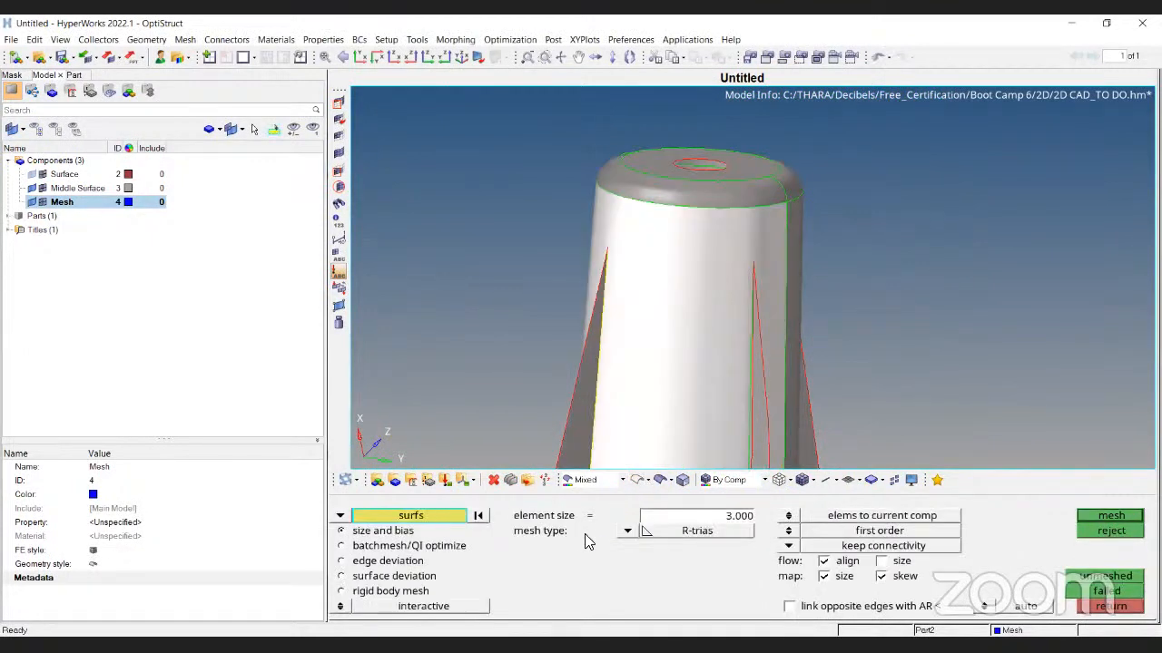
# Switch the mesh type to trias and mesh the cylinder, showing geometry as wireframe
pyautogui.click(626, 531)
pyautogui.click(628, 538)
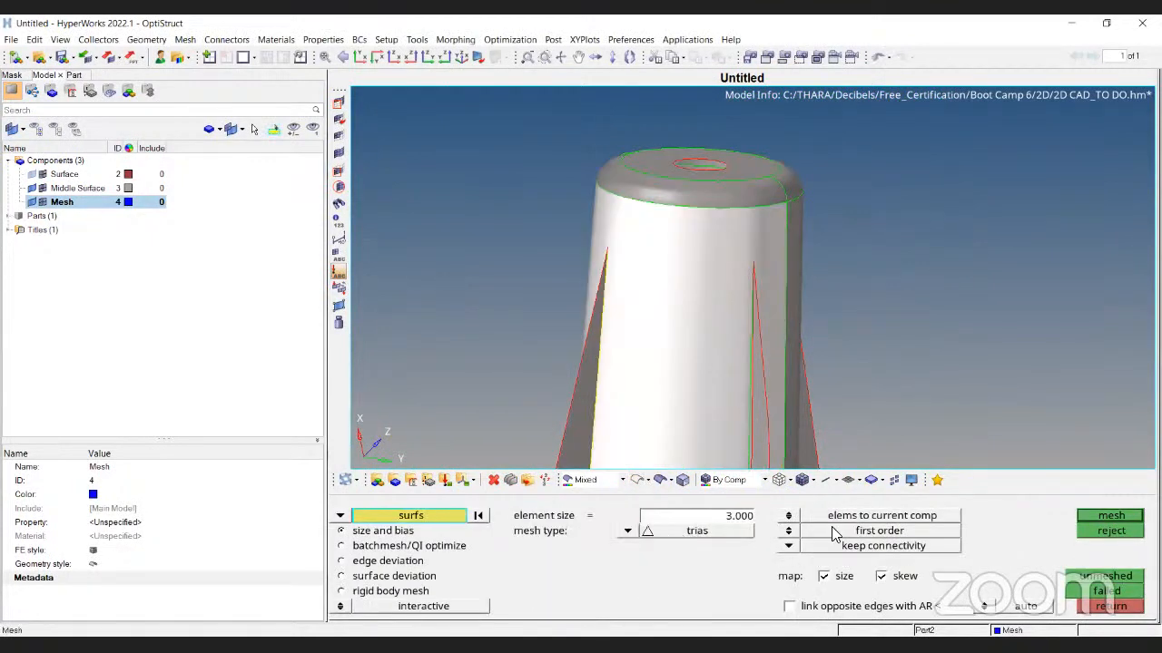
pyautogui.click(1134, 519)
pyautogui.scroll(-4, 663, 190)
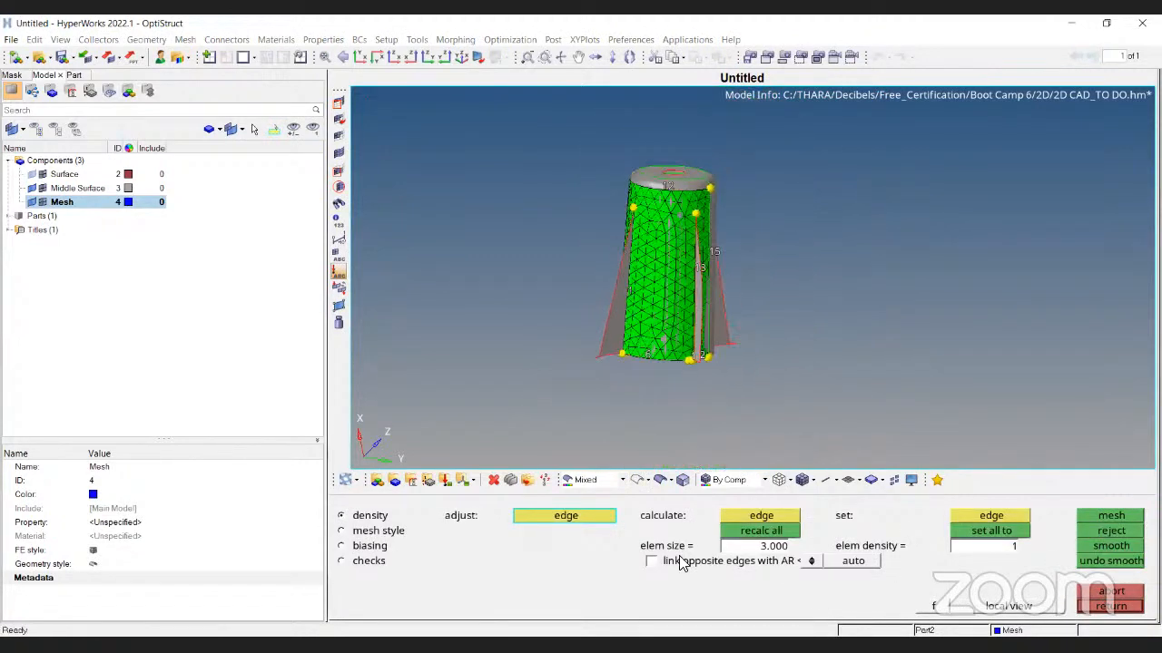
pyautogui.click(638, 482)
pyautogui.scroll(1, 648, 355)
pyautogui.scroll(3, 647, 354)
pyautogui.scroll(2, 744, 265)
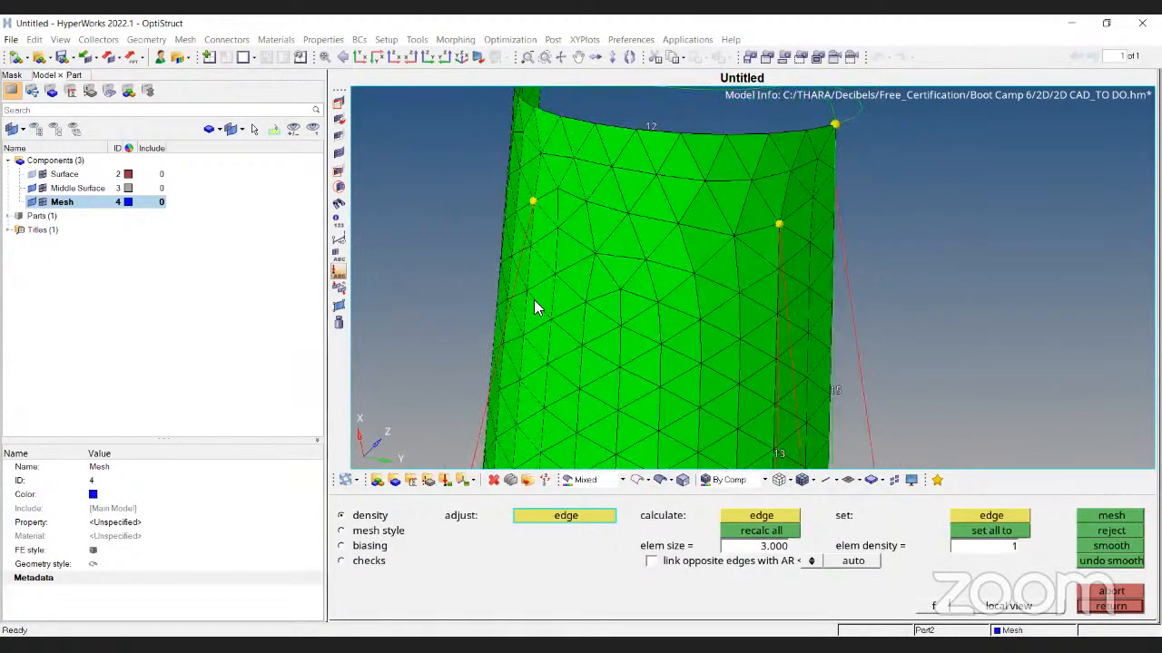
pyautogui.scroll(-4, 587, 228)
pyautogui.moveTo(717, 299)
pyautogui.keyDown('ctrl'); pyautogui.mouseDown()
pyautogui.moveTo(773, 327)
pyautogui.moveTo(678, 294)
pyautogui.moveTo(577, 322)
pyautogui.moveTo(638, 205)
pyautogui.moveTo(637, 272)
pyautogui.mouseUp(); pyautogui.keyUp('ctrl')
pyautogui.scroll(4, 572, 323)
# Inspect the triangle mesh in wireframe and shaded modes, then reject it
pyautogui.press('Escape')
pyautogui.keyDown('ctrl'); pyautogui.moveTo(754, 337); pyautogui.dragTo(748, 274); pyautogui.keyUp('ctrl')
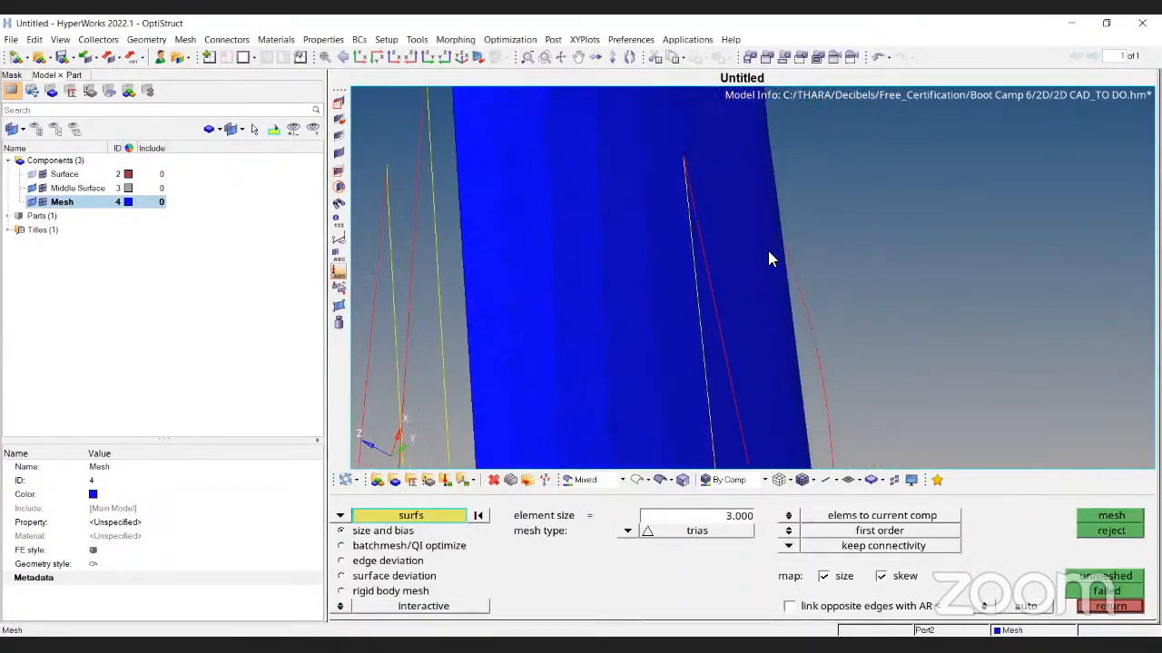
pyautogui.scroll(-4, 748, 283)
pyautogui.keyDown('ctrl'); pyautogui.moveTo(825, 278); pyautogui.dragTo(735, 296); pyautogui.keyUp('ctrl')
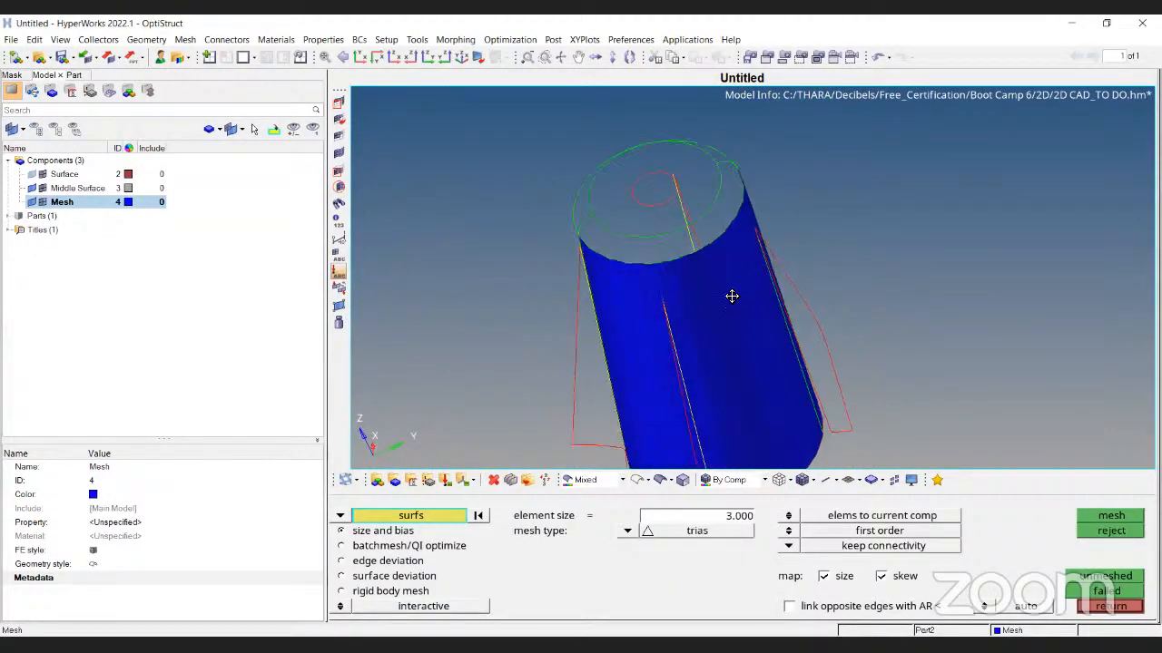
pyautogui.click(780, 480)
pyautogui.moveTo(647, 333)
pyautogui.keyDown('ctrl'); pyautogui.mouseDown()
pyautogui.moveTo(731, 353)
pyautogui.moveTo(838, 282)
pyautogui.moveTo(820, 264)
pyautogui.moveTo(666, 312)
pyautogui.moveTo(807, 272)
pyautogui.moveTo(771, 327)
pyautogui.moveTo(699, 238)
pyautogui.moveTo(716, 306)
pyautogui.moveTo(797, 294)
pyautogui.mouseUp(); pyautogui.keyUp('ctrl')
pyautogui.click(802, 482)
pyautogui.click(1111, 531)
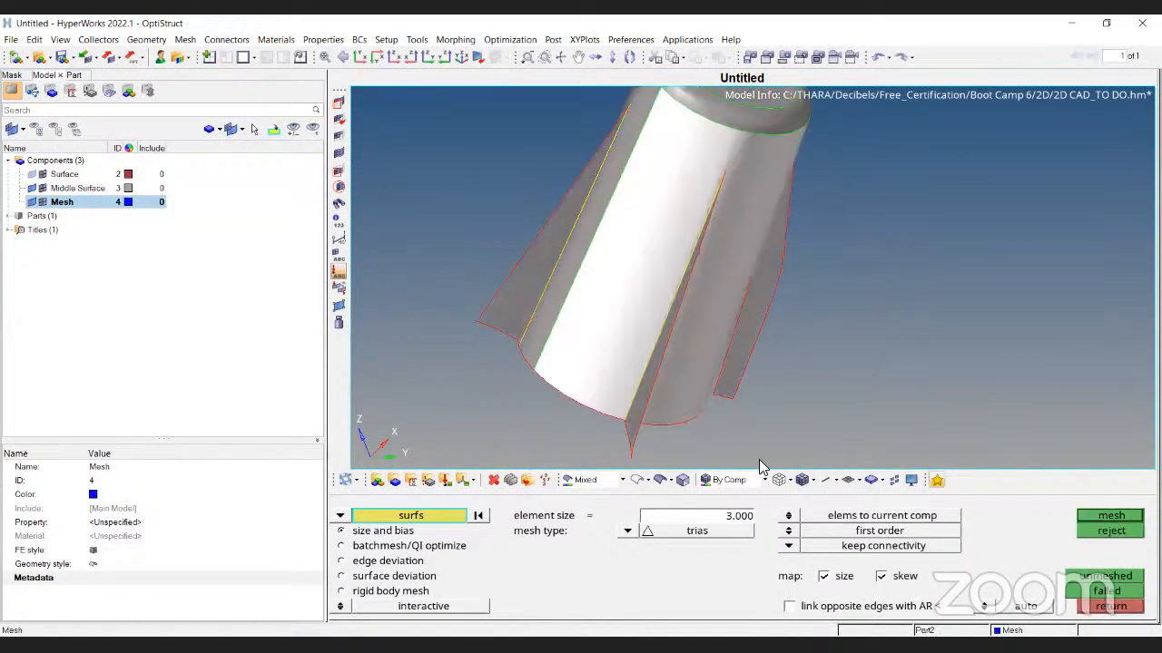
# Set the element type to mixed, clear the surface selection and bring the fins into view
pyautogui.click(626, 532)
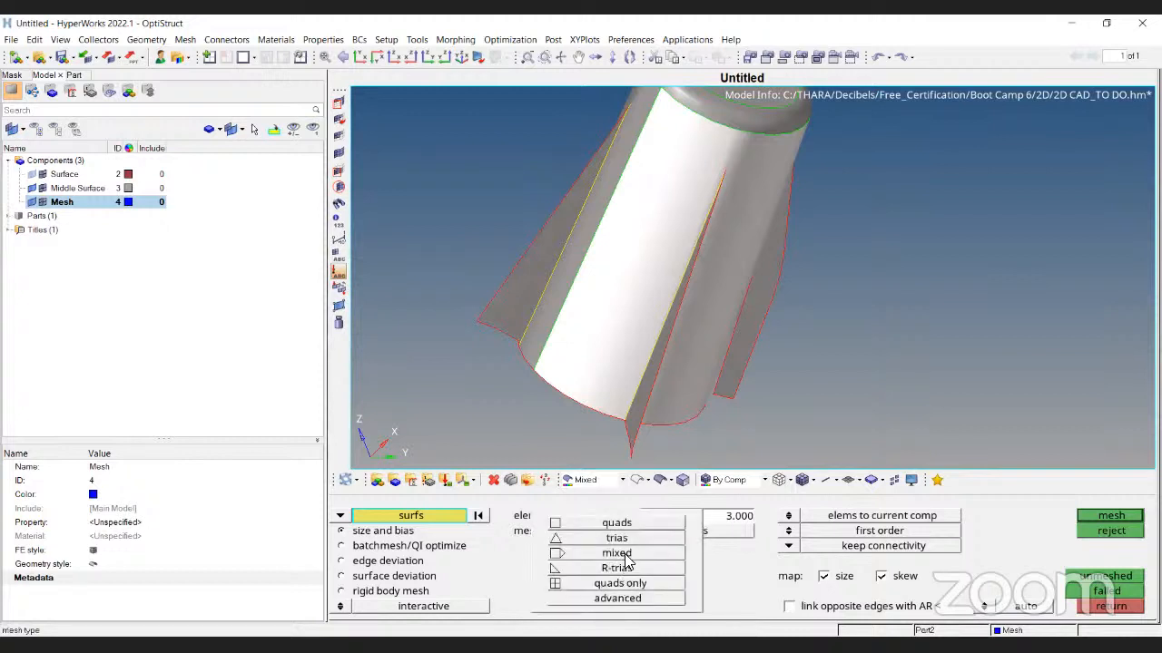
pyautogui.click(633, 555)
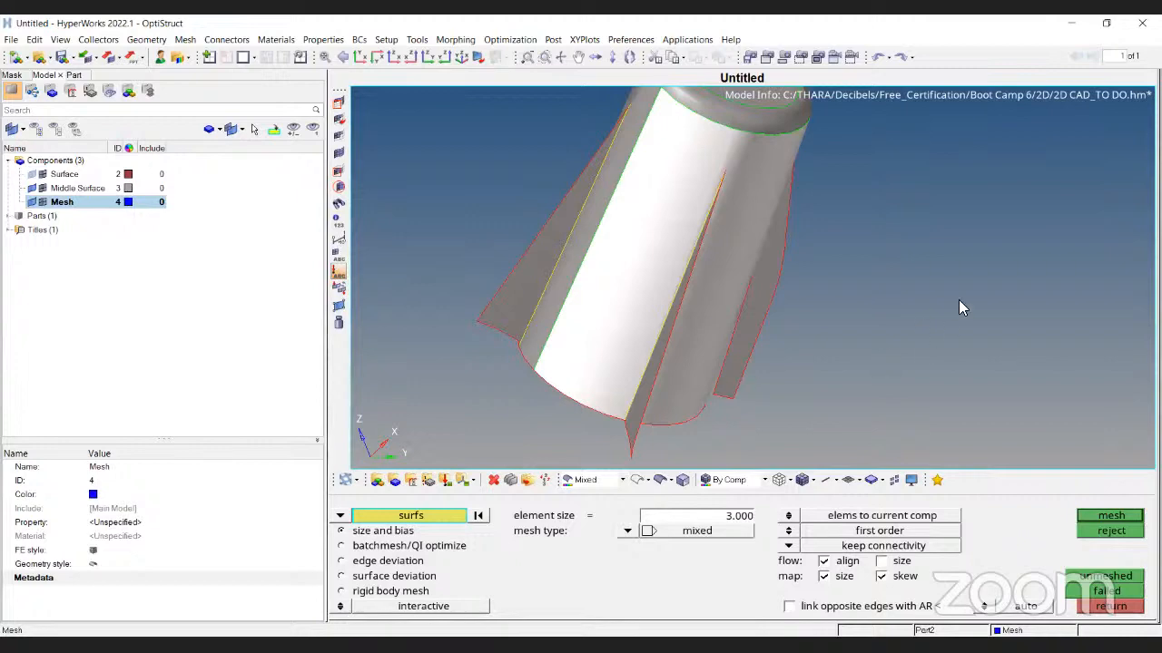
pyautogui.keyDown('ctrl'); pyautogui.moveTo(965, 221); pyautogui.dragTo(838, 277); pyautogui.keyUp('ctrl')
pyautogui.keyDown('ctrl'); pyautogui.scroll(5, 811, 169); pyautogui.keyUp('ctrl')
pyautogui.keyDown('ctrl'); pyautogui.scroll(-5, 811, 168); pyautogui.keyUp('ctrl')
pyautogui.keyDown('ctrl'); pyautogui.moveTo(811, 168); pyautogui.dragTo(735, 283); pyautogui.keyUp('ctrl')
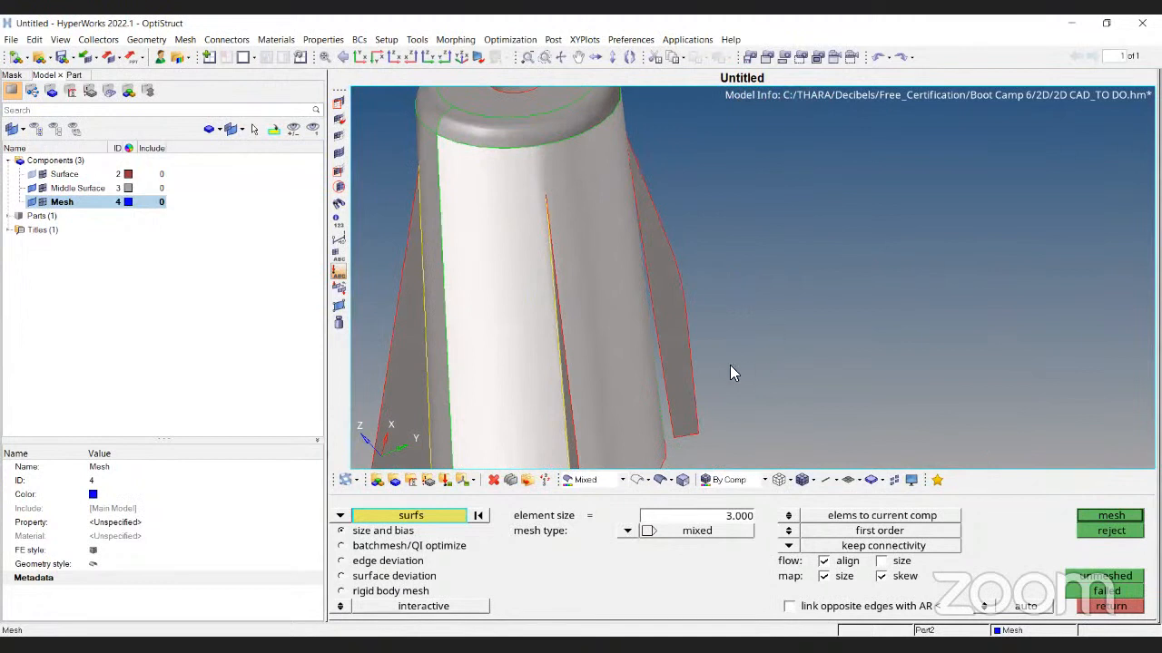
pyautogui.keyDown('ctrl'); pyautogui.moveTo(730, 365); pyautogui.dragTo(706, 389); pyautogui.keyUp('ctrl')
pyautogui.click(477, 516)
pyautogui.keyDown('ctrl'); pyautogui.moveTo(463, 304); pyautogui.dragTo(485, 283); pyautogui.keyUp('ctrl')
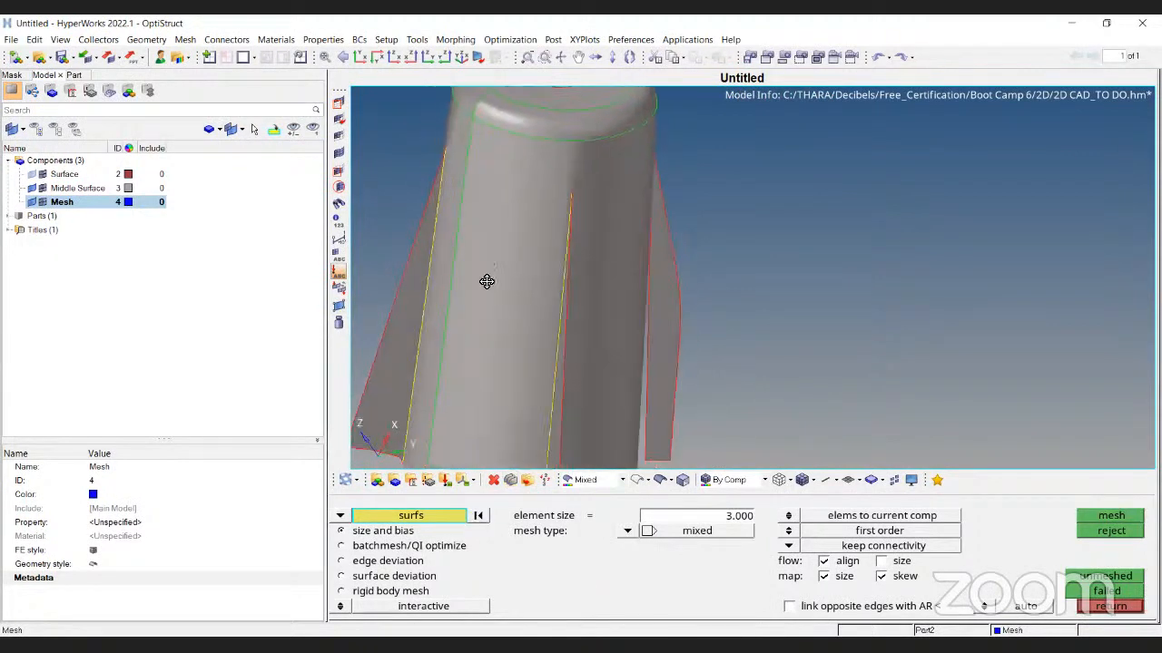
pyautogui.keyDown('ctrl'); pyautogui.moveTo(484, 282); pyautogui.dragTo(682, 210, button='right'); pyautogui.keyUp('ctrl')
pyautogui.keyDown('ctrl'); pyautogui.scroll(3, 599, 243); pyautogui.keyUp('ctrl')
pyautogui.keyDown('ctrl'); pyautogui.moveTo(595, 247); pyautogui.dragTo(628, 348, button='right'); pyautogui.keyUp('ctrl')
pyautogui.scroll(-3, 628, 348)
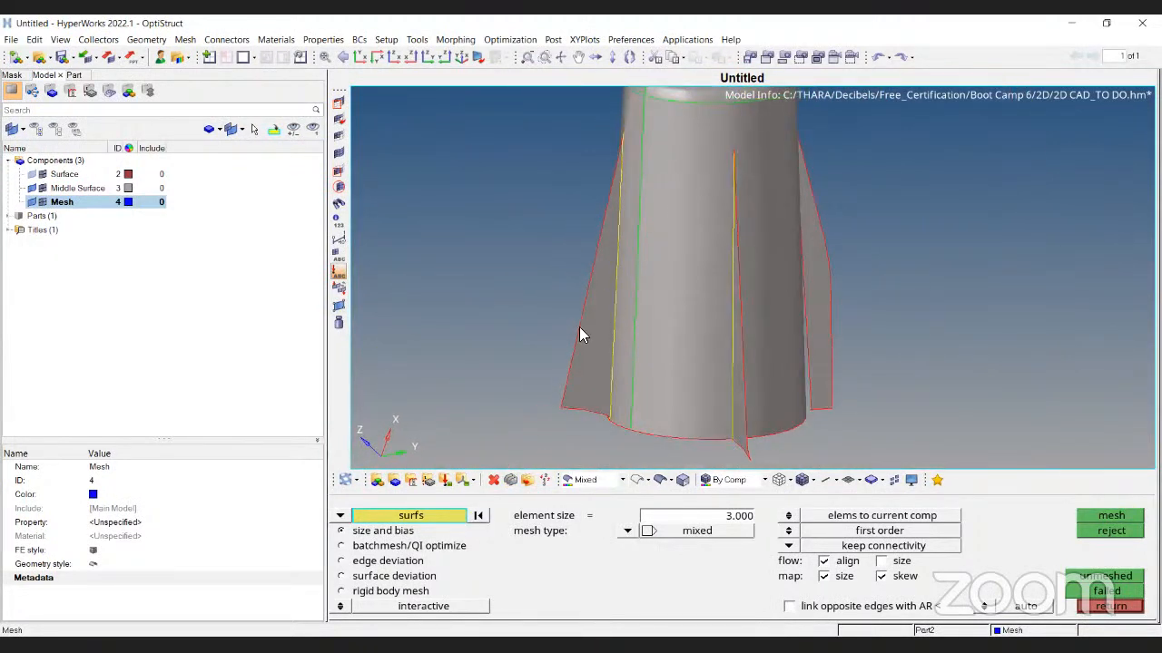
# Switch to quad elements and trial-mesh one fin surface, inspecting it in wireframe
pyautogui.click(627, 531)
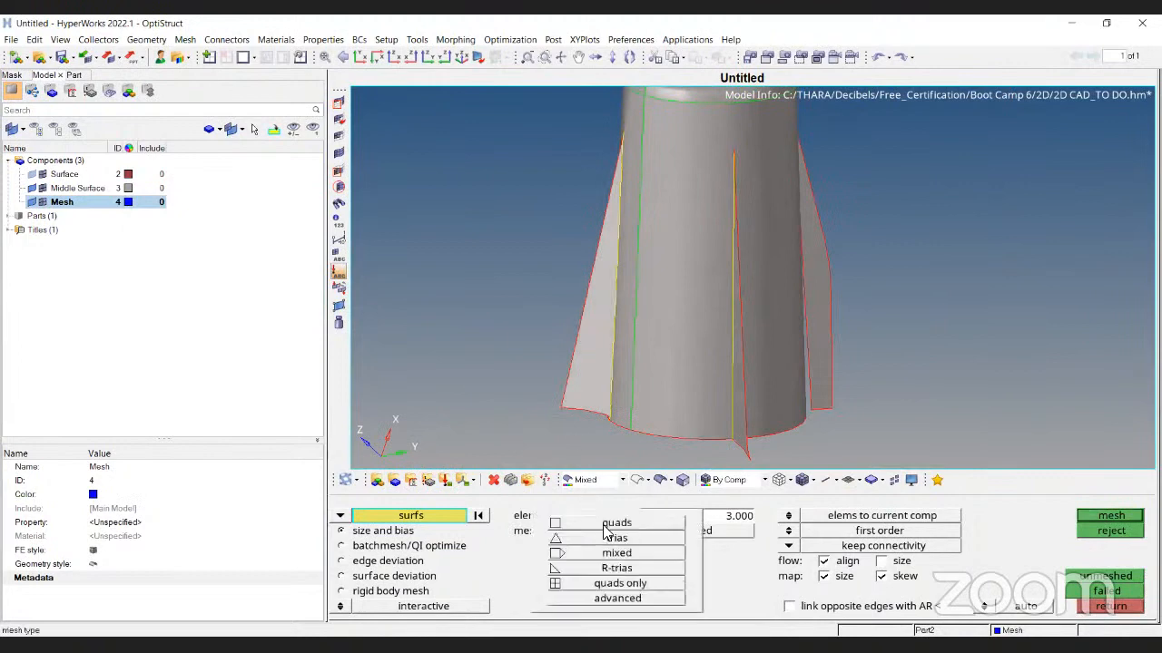
pyautogui.click(610, 519)
pyautogui.click(1113, 518)
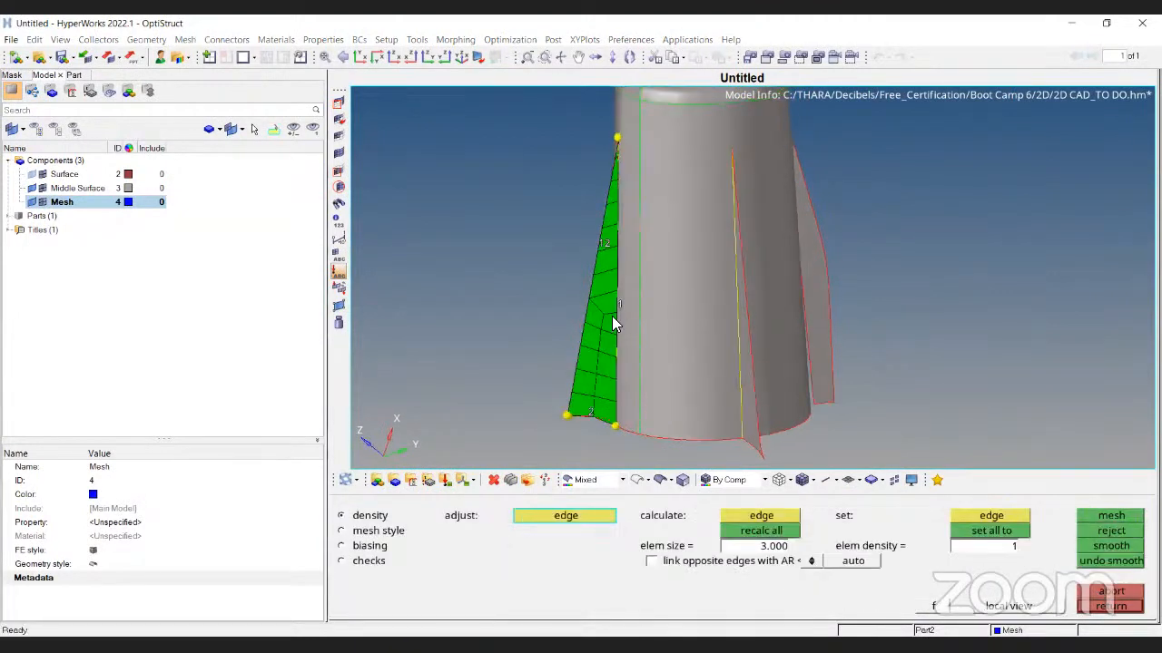
pyautogui.scroll(5, 621, 316)
pyautogui.scroll(3, 614, 235)
pyautogui.click(637, 479)
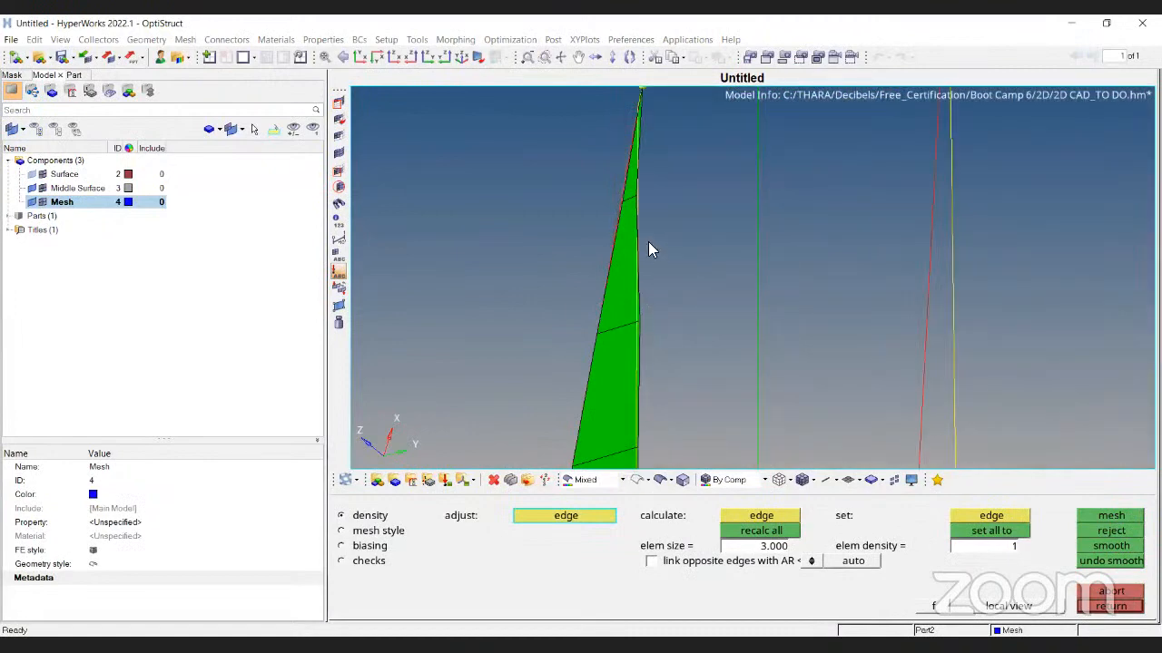
pyautogui.keyDown('ctrl'); pyautogui.scroll(-5, 628, 207); pyautogui.keyUp('ctrl')
pyautogui.keyDown('ctrl'); pyautogui.moveTo(652, 287); pyautogui.dragTo(667, 235, button='right'); pyautogui.keyUp('ctrl')
# Reject the trial fin mesh and go back to the 2D tools page
pyautogui.click(1103, 531)
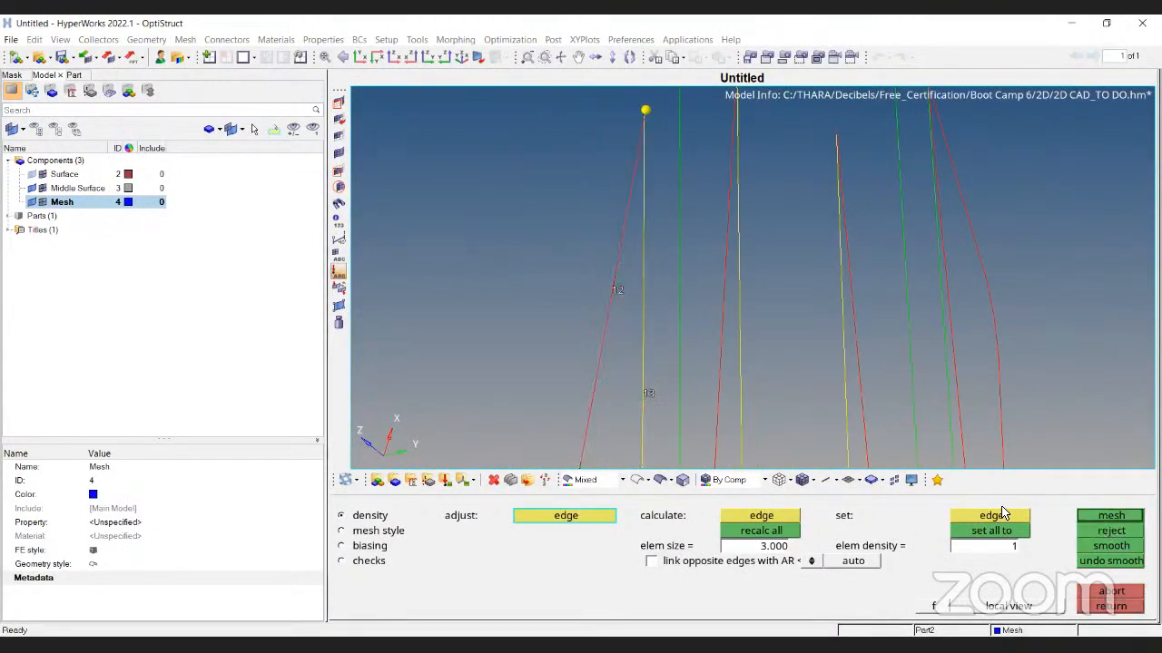
pyautogui.click(1110, 607)
pyautogui.click(1111, 606)
pyautogui.keyDown('ctrl'); pyautogui.scroll(-5, 676, 292); pyautogui.keyUp('ctrl')
pyautogui.keyDown('ctrl'); pyautogui.moveTo(672, 293); pyautogui.dragTo(692, 301); pyautogui.keyUp('ctrl')
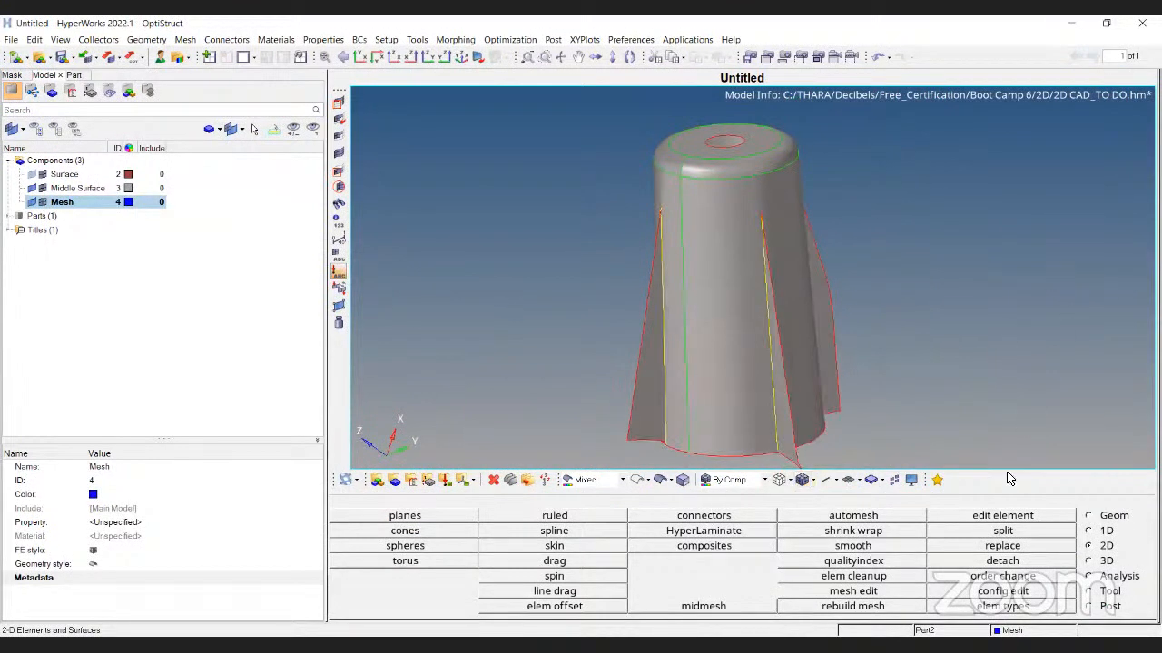
# From the Geom page, reopen Automesh with F12 and set mixed elements at size 3.000
pyautogui.click(1100, 516)
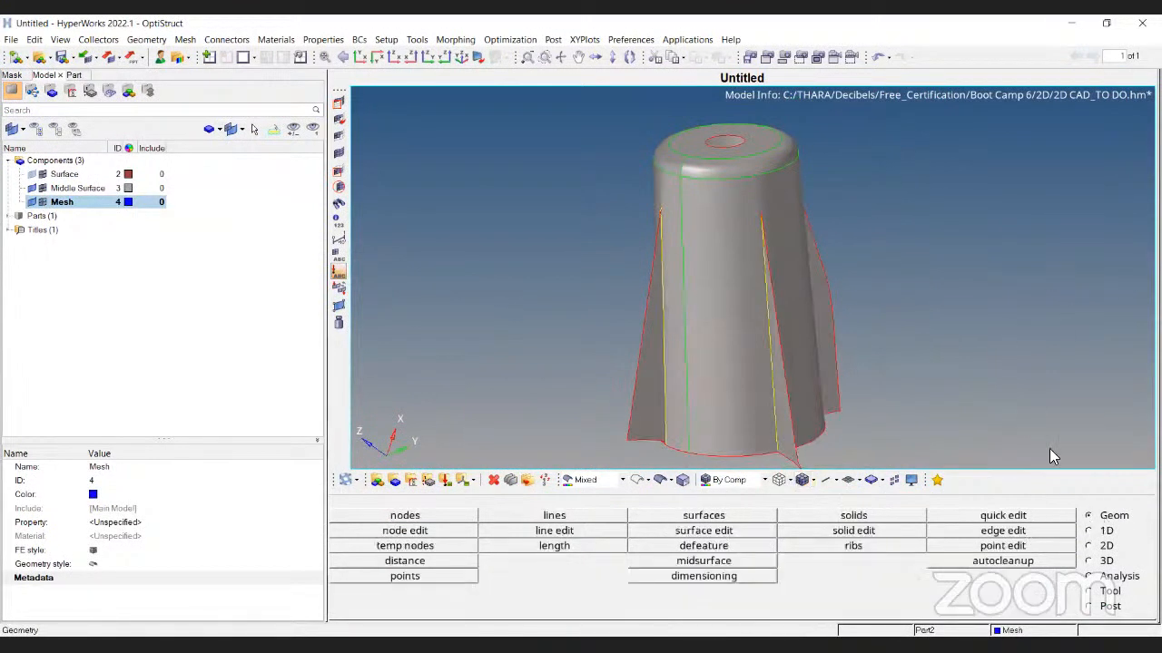
pyautogui.press('F12')
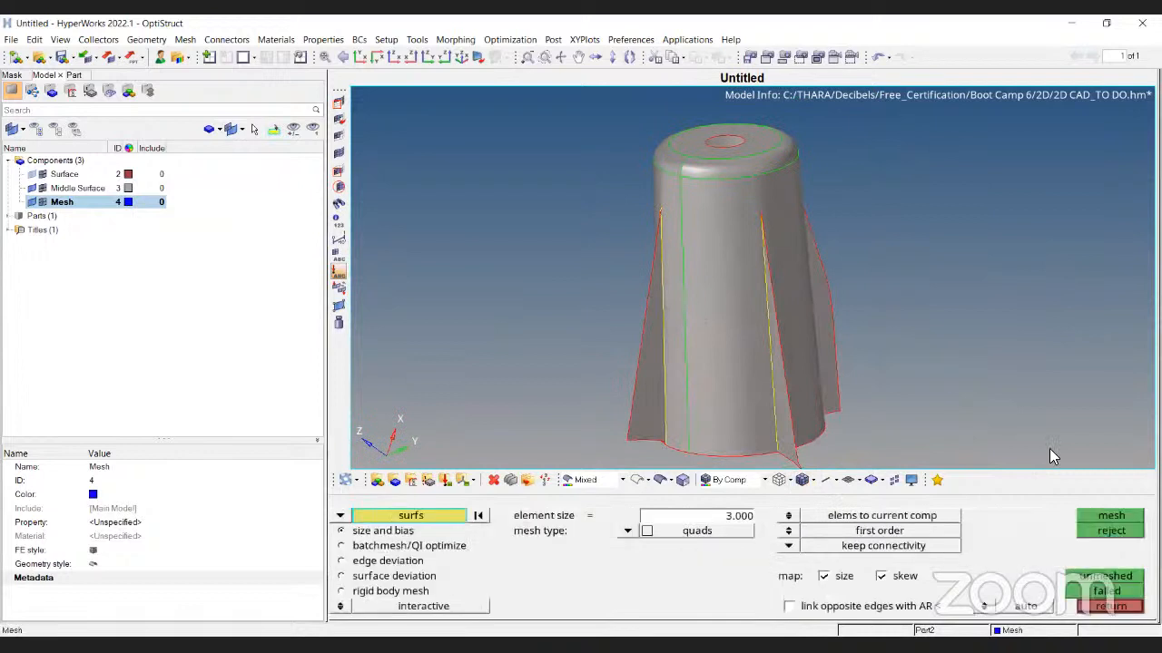
pyautogui.click(626, 532)
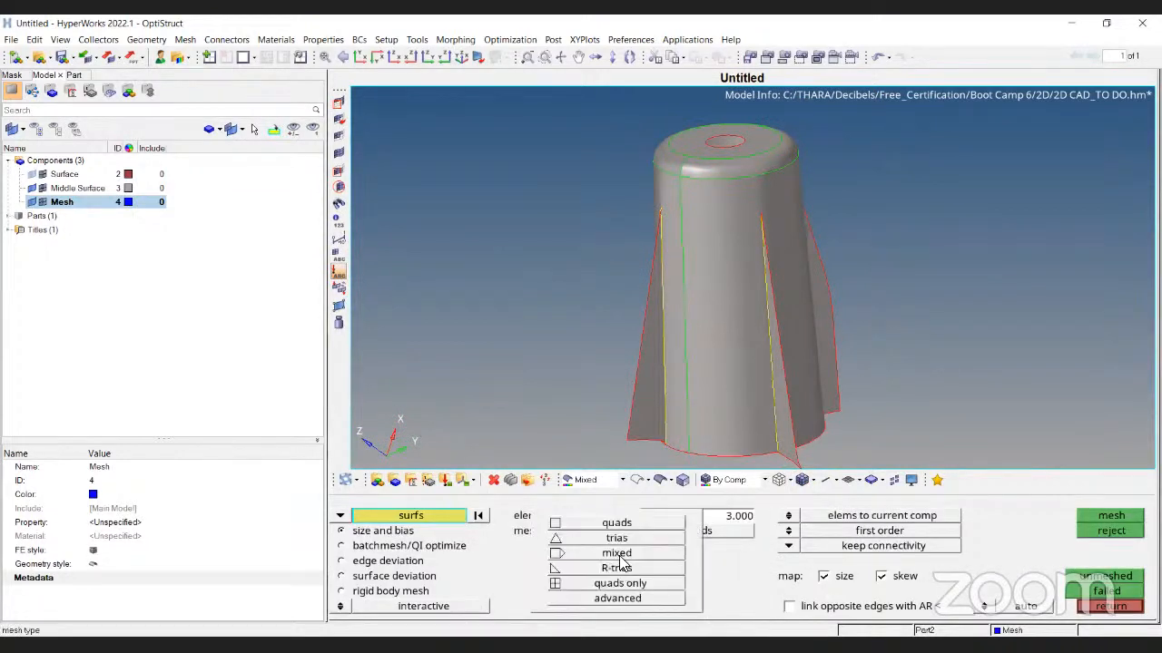
pyautogui.click(618, 555)
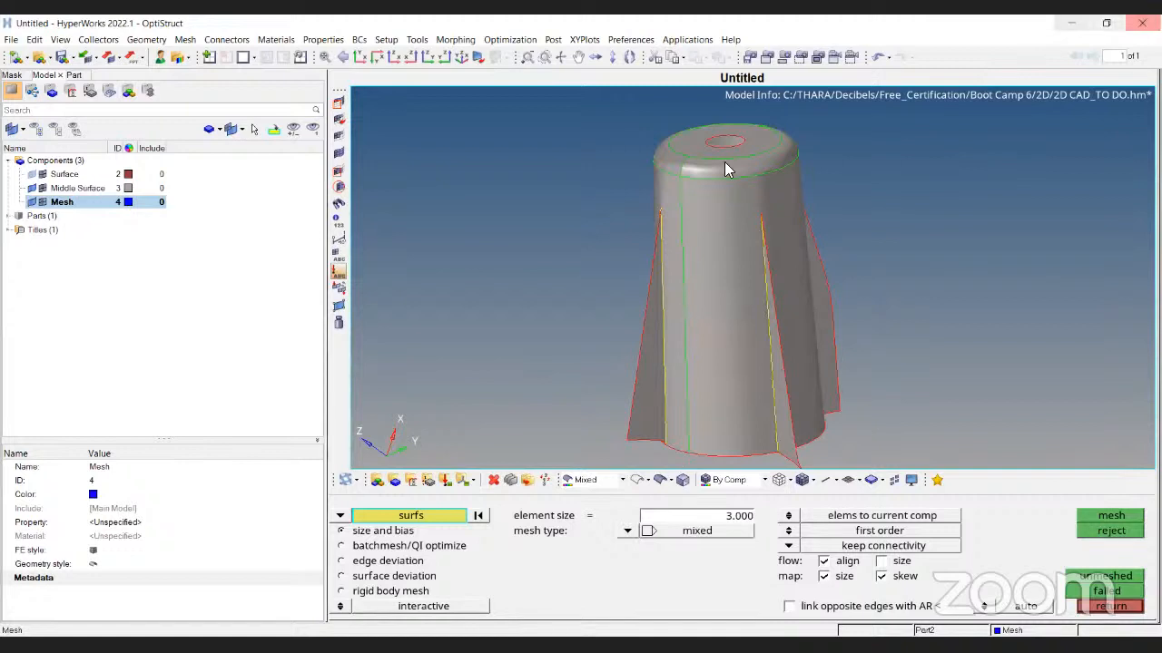
# Select the top fillet ring surface and mesh it with 3 mm elements, viewed in wireframe
pyautogui.keyDown('ctrl'); pyautogui.moveTo(724, 161); pyautogui.dragTo(732, 269); pyautogui.keyUp('ctrl')
pyautogui.keyDown('ctrl'); pyautogui.scroll(3, 737, 267); pyautogui.keyUp('ctrl')
pyautogui.click(740, 265)
pyautogui.keyDown('ctrl'); pyautogui.scroll(-2, 760, 284); pyautogui.keyUp('ctrl')
pyautogui.keyDown('ctrl'); pyautogui.moveTo(862, 334); pyautogui.dragTo(740, 372); pyautogui.keyUp('ctrl')
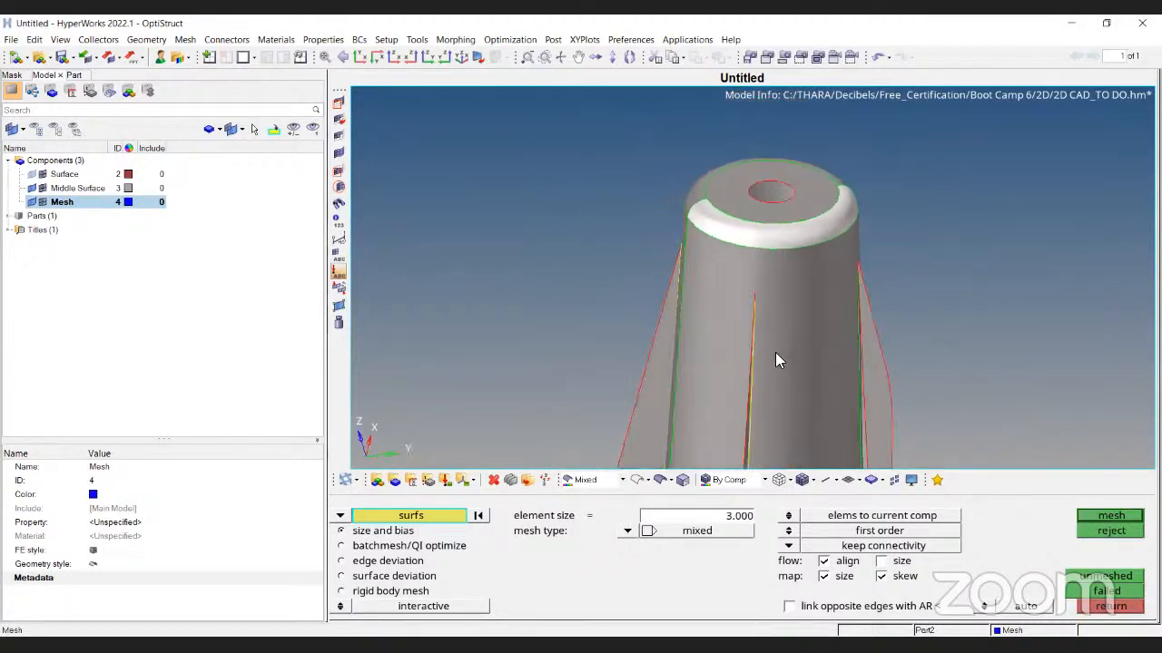
pyautogui.keyDown('ctrl'); pyautogui.scroll(3, 795, 299); pyautogui.keyUp('ctrl')
pyautogui.click(1120, 515)
pyautogui.keyDown('ctrl'); pyautogui.moveTo(910, 324); pyautogui.dragTo(737, 441); pyautogui.keyUp('ctrl')
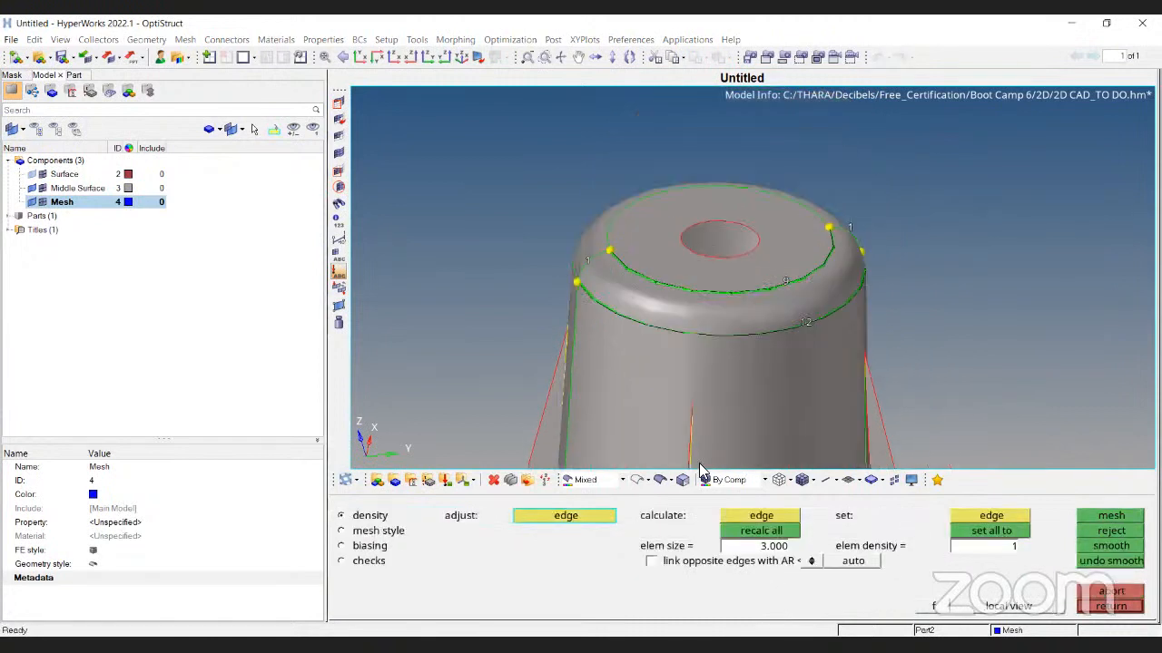
pyautogui.click(641, 479)
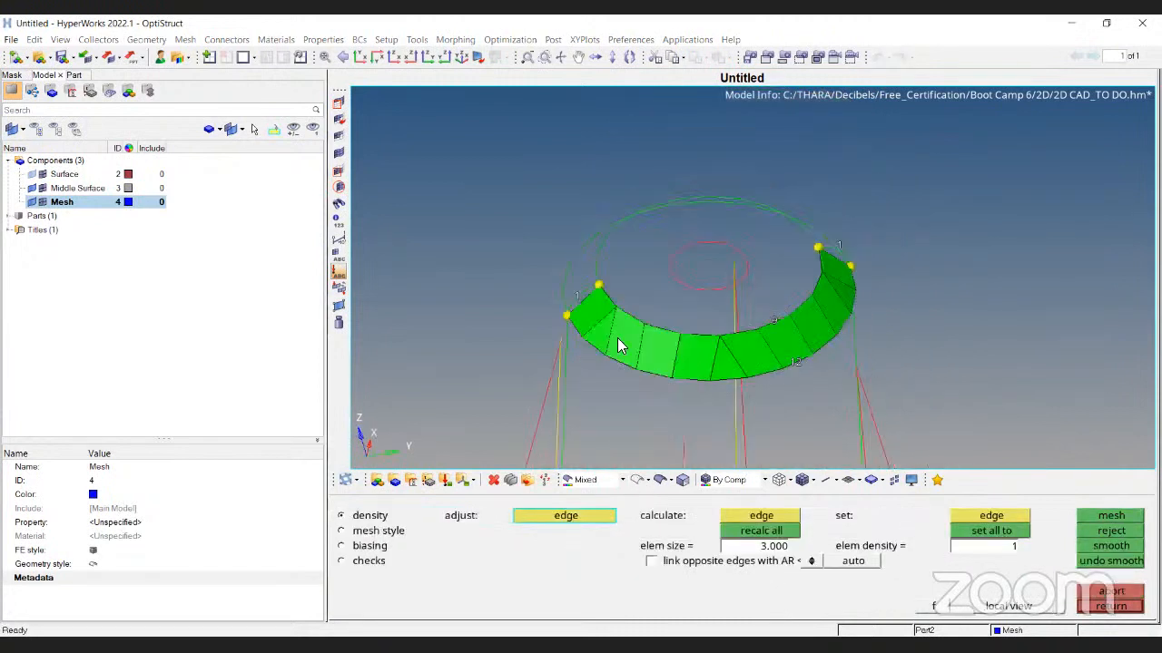
# Adjust the ring's inner edge density to 12 elements and remesh it
pyautogui.click(777, 326)
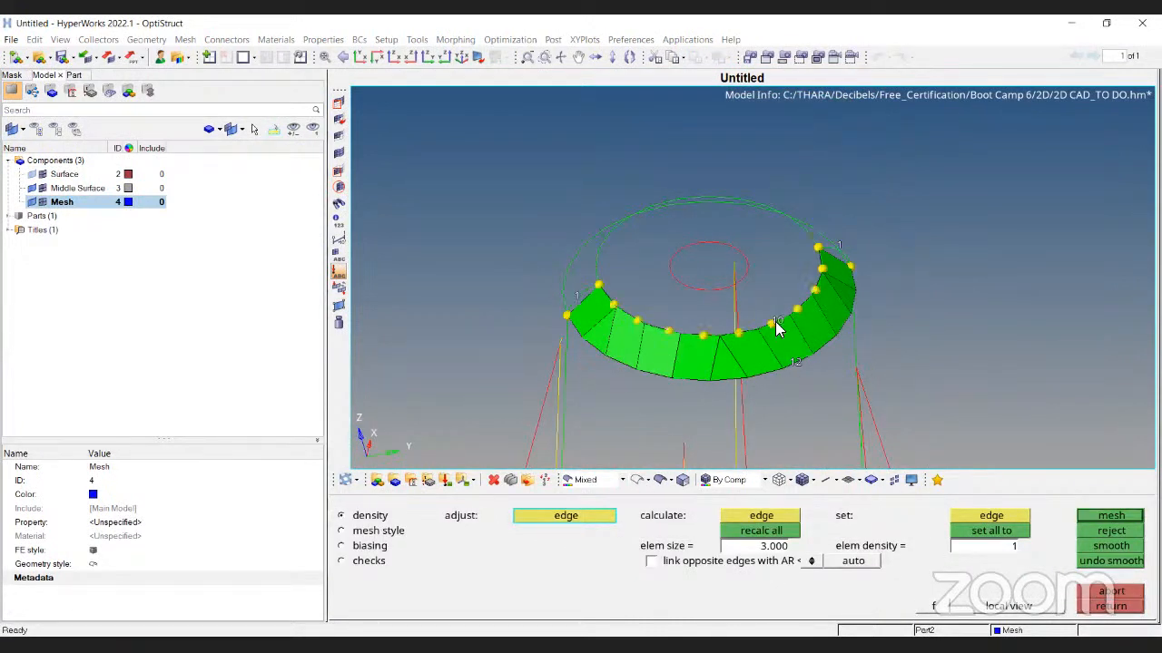
pyautogui.click(776, 325)
pyautogui.click(1113, 520)
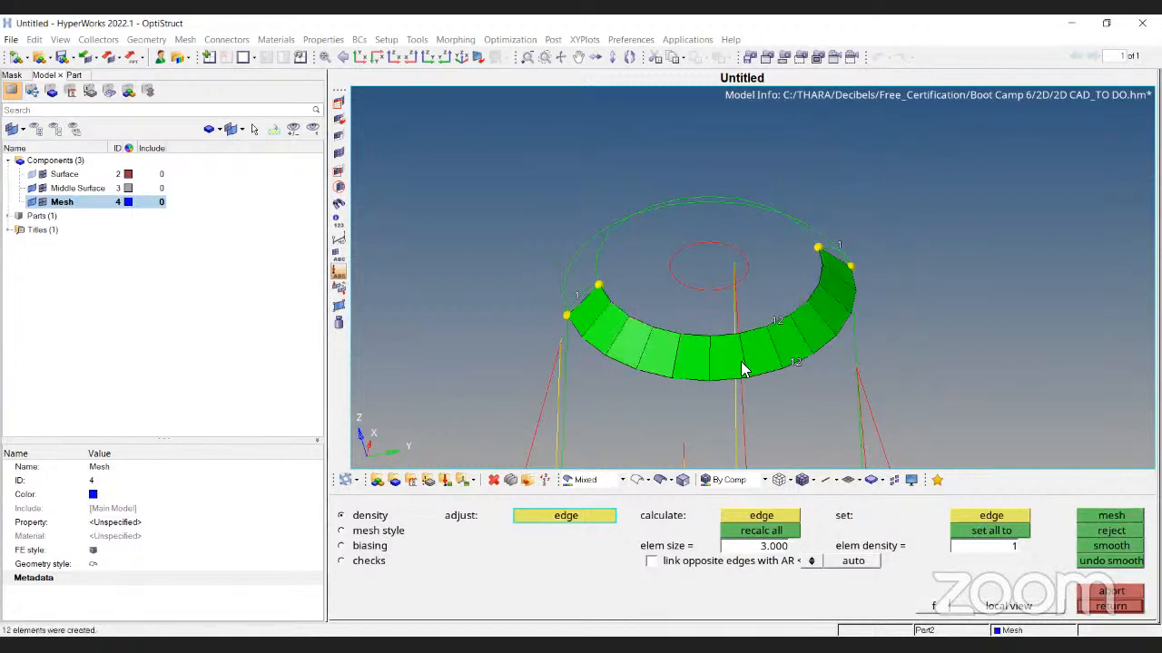
pyautogui.scroll(2, 734, 321)
pyautogui.scroll(2, 729, 318)
pyautogui.rightClick(801, 328)
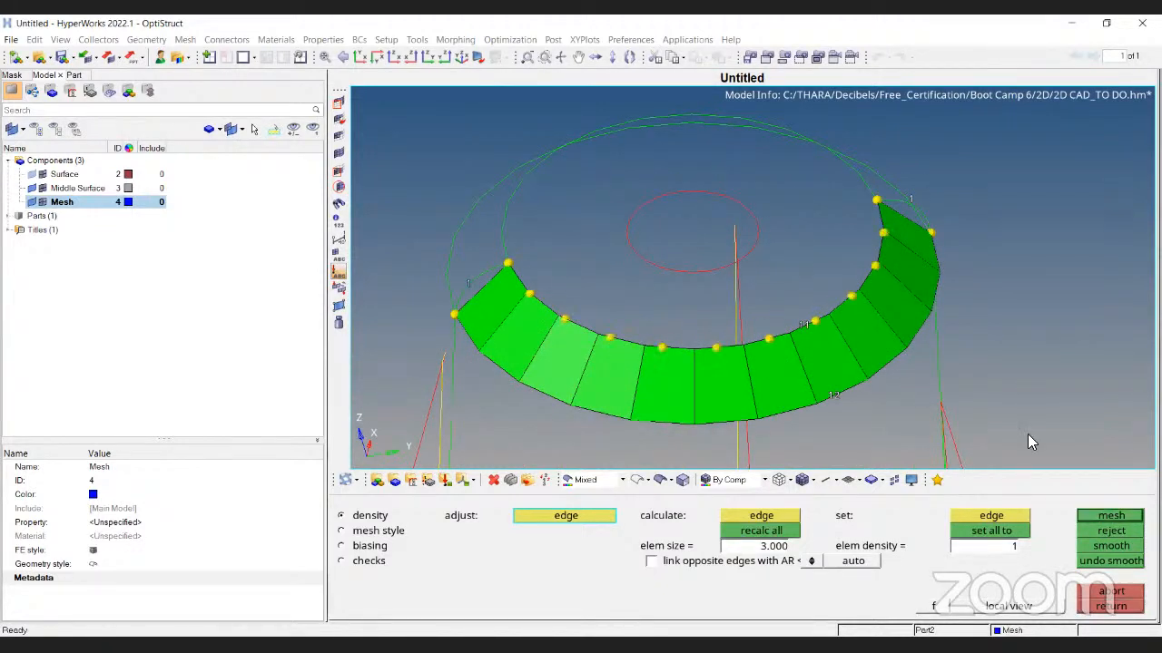
pyautogui.click(1111, 515)
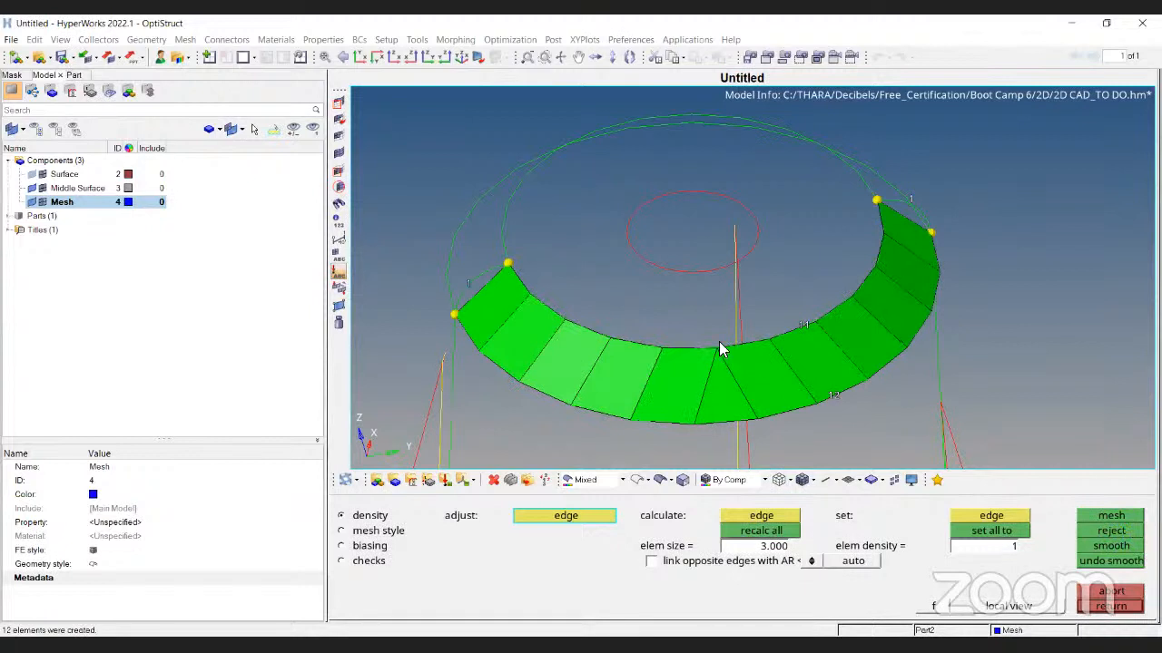
pyautogui.click(806, 325)
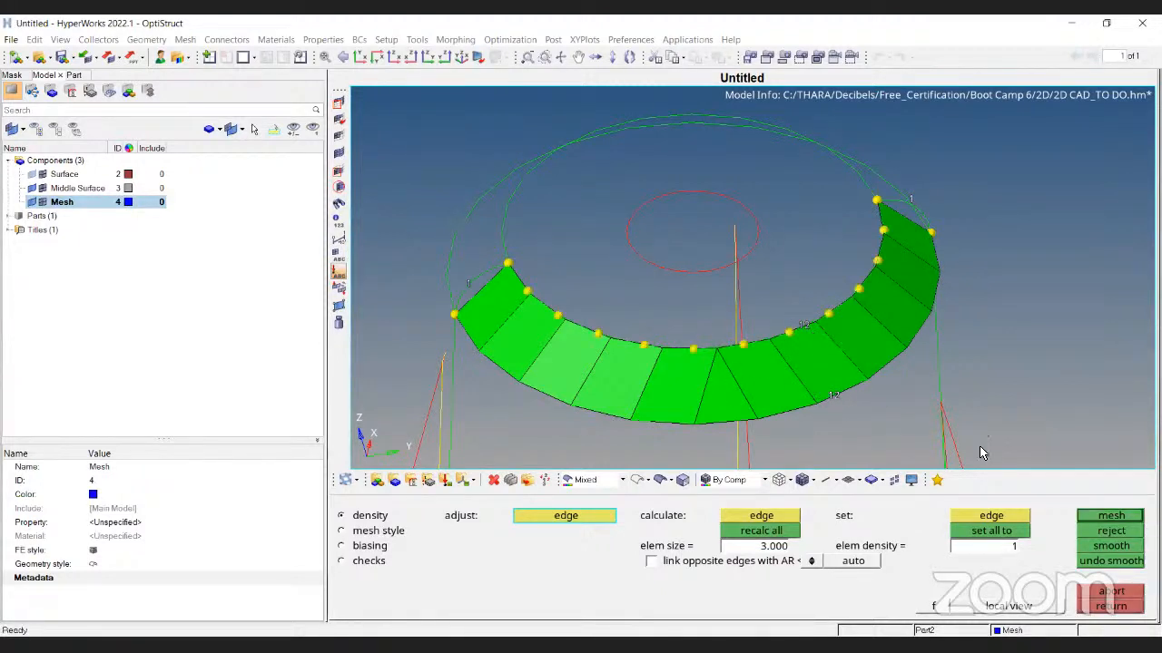
pyautogui.click(1109, 517)
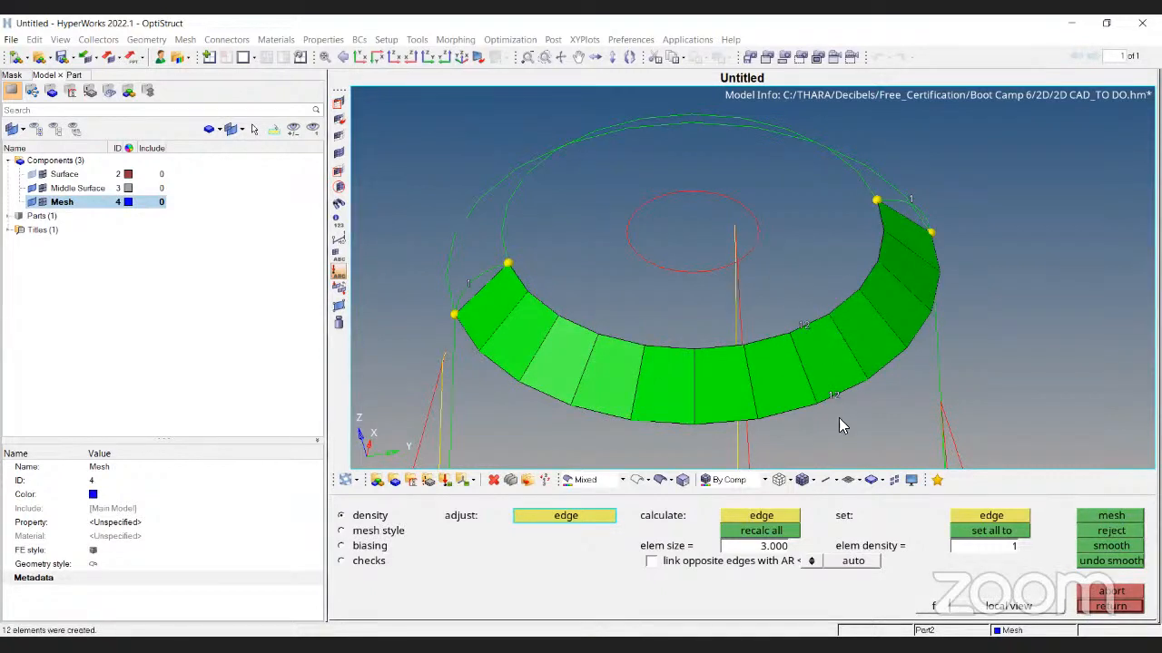
# Finish the ring density edit and turn the shaded view to the cylinder body
pyautogui.click(661, 480)
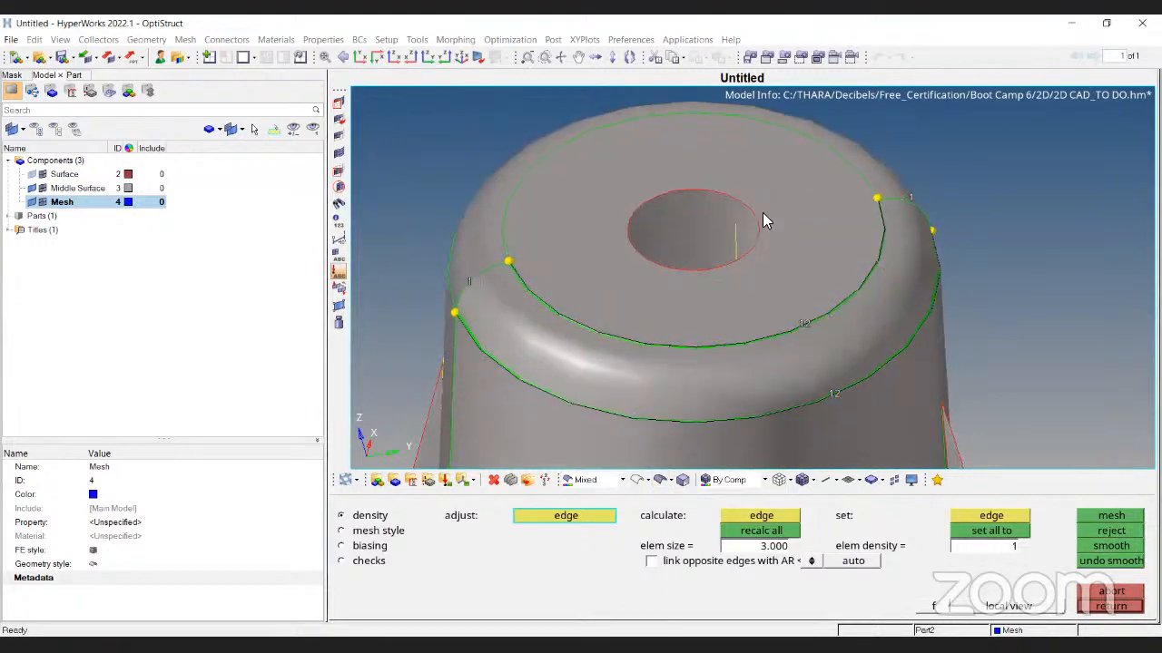
pyautogui.keyDown('ctrl'); pyautogui.scroll(-5, 765, 215); pyautogui.keyUp('ctrl')
pyautogui.press('Escape')
pyautogui.click(636, 481)
pyautogui.moveTo(602, 349)
pyautogui.keyDown('ctrl'); pyautogui.mouseDown()
pyautogui.moveTo(696, 299)
pyautogui.moveTo(719, 302)
pyautogui.mouseUp(); pyautogui.keyUp('ctrl')
pyautogui.click(656, 477)
pyautogui.keyDown('ctrl'); pyautogui.moveTo(737, 373); pyautogui.dragTo(734, 238, button='right'); pyautogui.keyUp('ctrl')
# Mesh the front cone surface with 3 mm elements and accept the result
pyautogui.keyDown('ctrl'); pyautogui.scroll(-3, 734, 227); pyautogui.keyUp('ctrl')
pyautogui.click(753, 312)
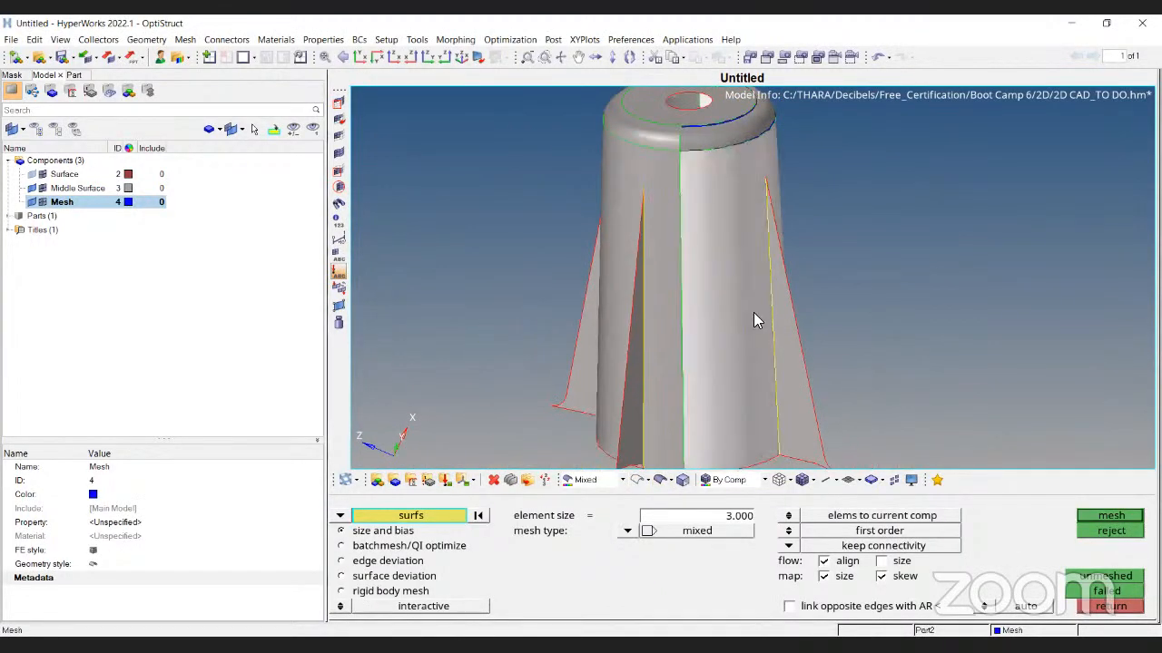
pyautogui.click(1122, 520)
pyautogui.moveTo(809, 340)
pyautogui.keyDown('ctrl'); pyautogui.mouseDown()
pyautogui.moveTo(773, 337)
pyautogui.moveTo(692, 363)
pyautogui.mouseUp(); pyautogui.keyUp('ctrl')
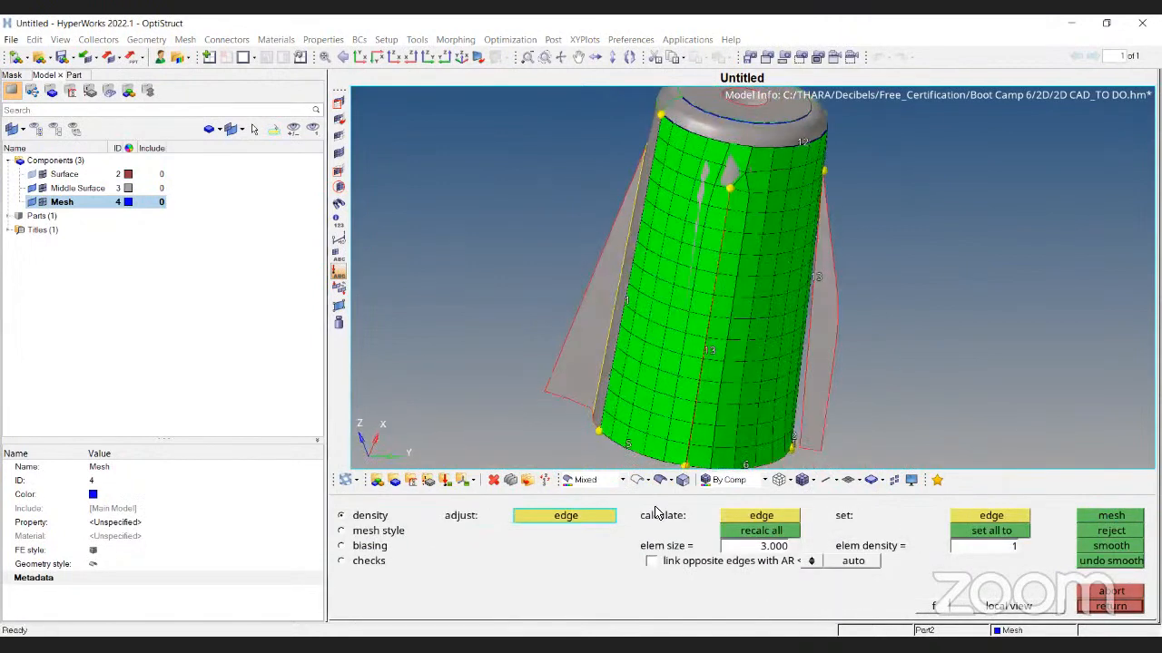
pyautogui.click(640, 482)
pyautogui.keyDown('ctrl'); pyautogui.moveTo(875, 298); pyautogui.dragTo(739, 216); pyautogui.keyUp('ctrl')
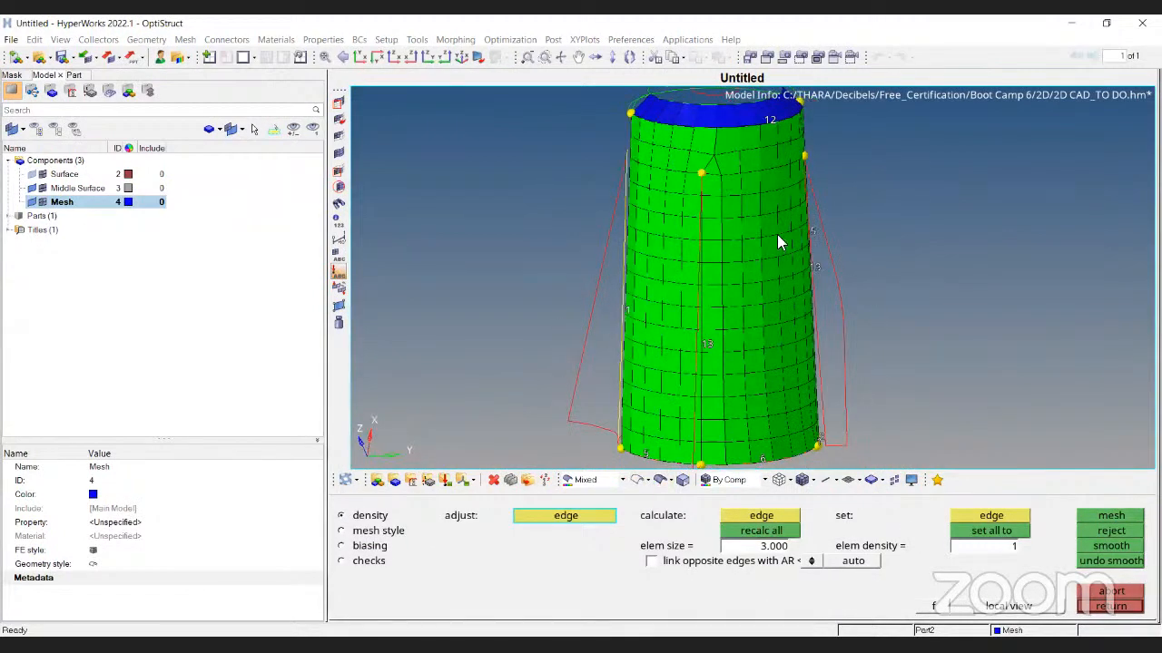
pyautogui.keyDown('ctrl'); pyautogui.moveTo(835, 195); pyautogui.dragTo(707, 354); pyautogui.keyUp('ctrl')
pyautogui.press('Escape')
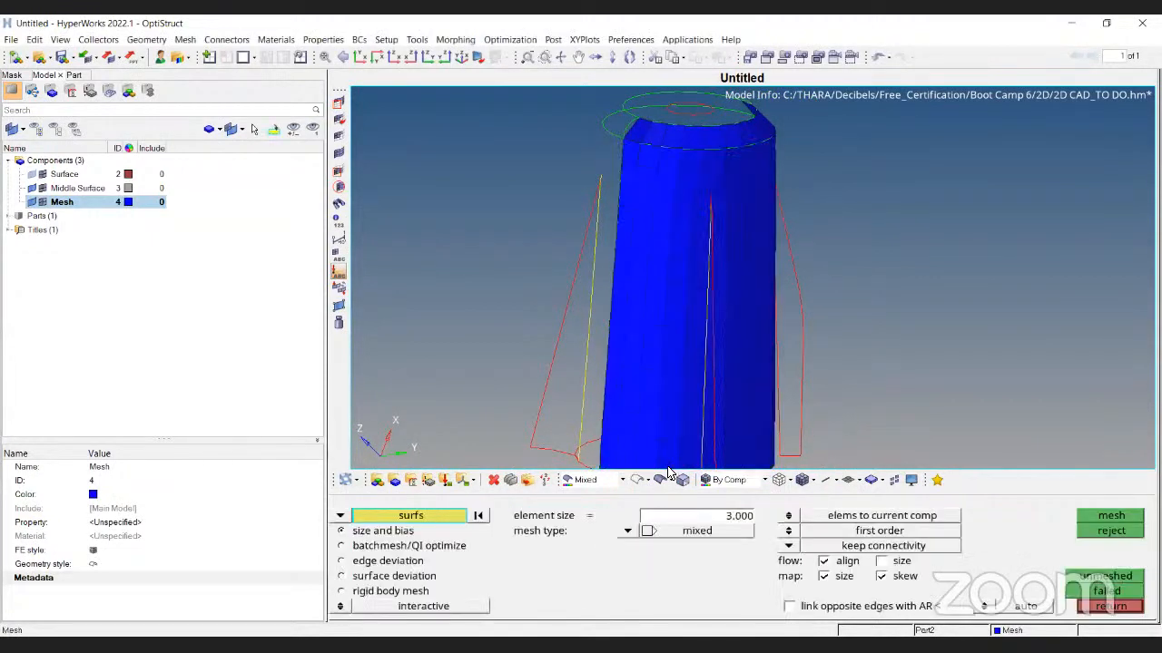
pyautogui.click(661, 480)
# Mesh the adjoining side surface of the cylinder and accept the mesh
pyautogui.keyDown('ctrl'); pyautogui.moveTo(697, 353); pyautogui.dragTo(664, 307, button='right'); pyautogui.keyUp('ctrl')
pyautogui.moveTo(664, 307)
pyautogui.keyDown('ctrl'); pyautogui.mouseDown()
pyautogui.moveTo(808, 341)
pyautogui.moveTo(755, 317)
pyautogui.mouseUp(); pyautogui.keyUp('ctrl')
pyautogui.scroll(2, 776, 418)
pyautogui.click(771, 417)
pyautogui.click(1110, 515)
pyautogui.moveTo(785, 451)
pyautogui.keyDown('ctrl'); pyautogui.mouseDown(button='right')
pyautogui.moveTo(746, 315)
pyautogui.moveTo(705, 380)
pyautogui.mouseUp(button='right'); pyautogui.keyUp('ctrl')
pyautogui.keyDown('ctrl'); pyautogui.scroll(3, 707, 349); pyautogui.keyUp('ctrl')
pyautogui.click(638, 480)
pyautogui.press('Escape')
pyautogui.press('Escape')
pyautogui.keyDown('ctrl'); pyautogui.scroll(-3, 753, 364); pyautogui.keyUp('ctrl')
pyautogui.keyDown('ctrl'); pyautogui.moveTo(802, 288); pyautogui.dragTo(746, 307); pyautogui.keyUp('ctrl')
pyautogui.keyDown('ctrl'); pyautogui.scroll(7, 740, 423); pyautogui.keyUp('ctrl')
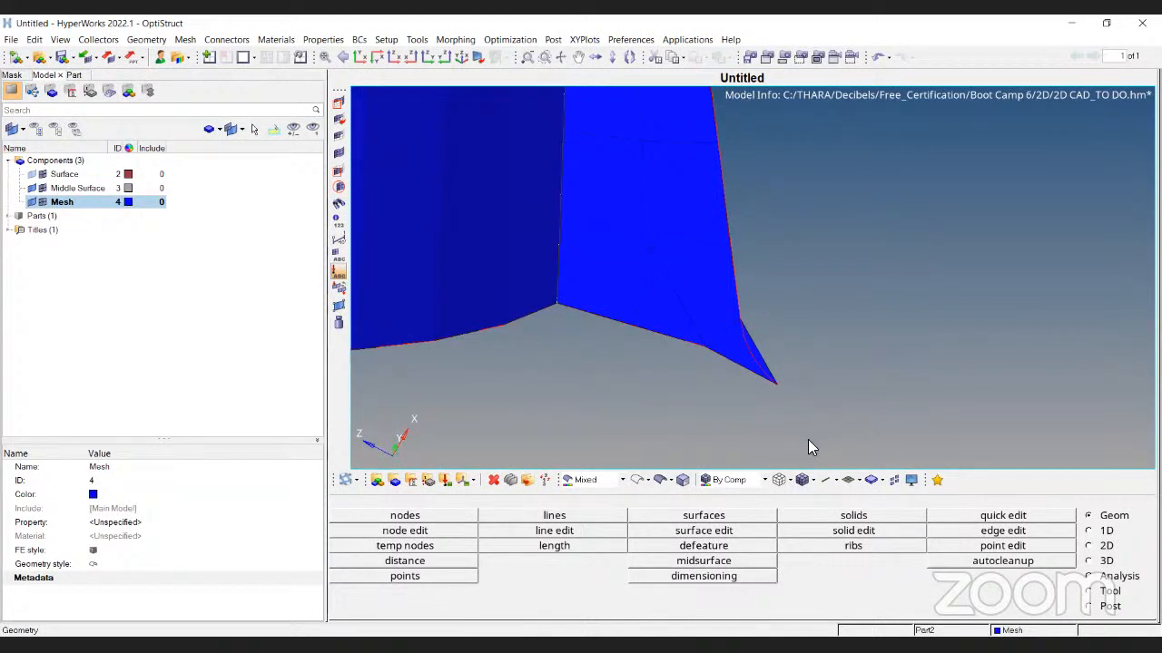
# Delete the stray triangular element at the fin's lower corner
pyautogui.click(493, 479)
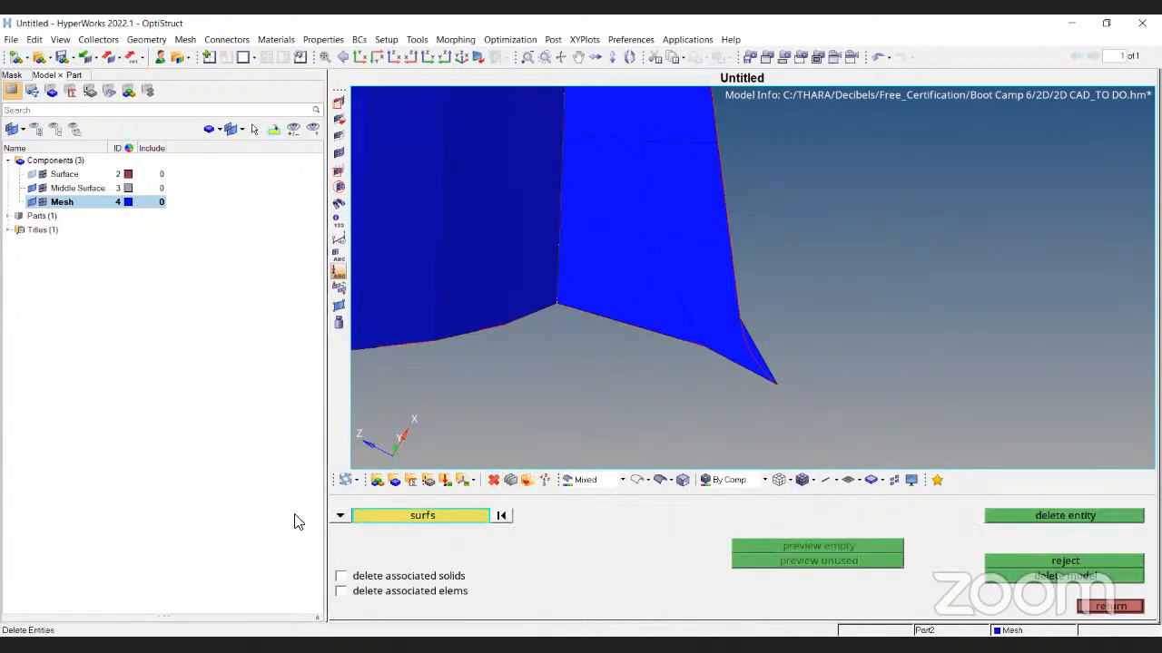
pyautogui.click(340, 516)
pyautogui.click(447, 531)
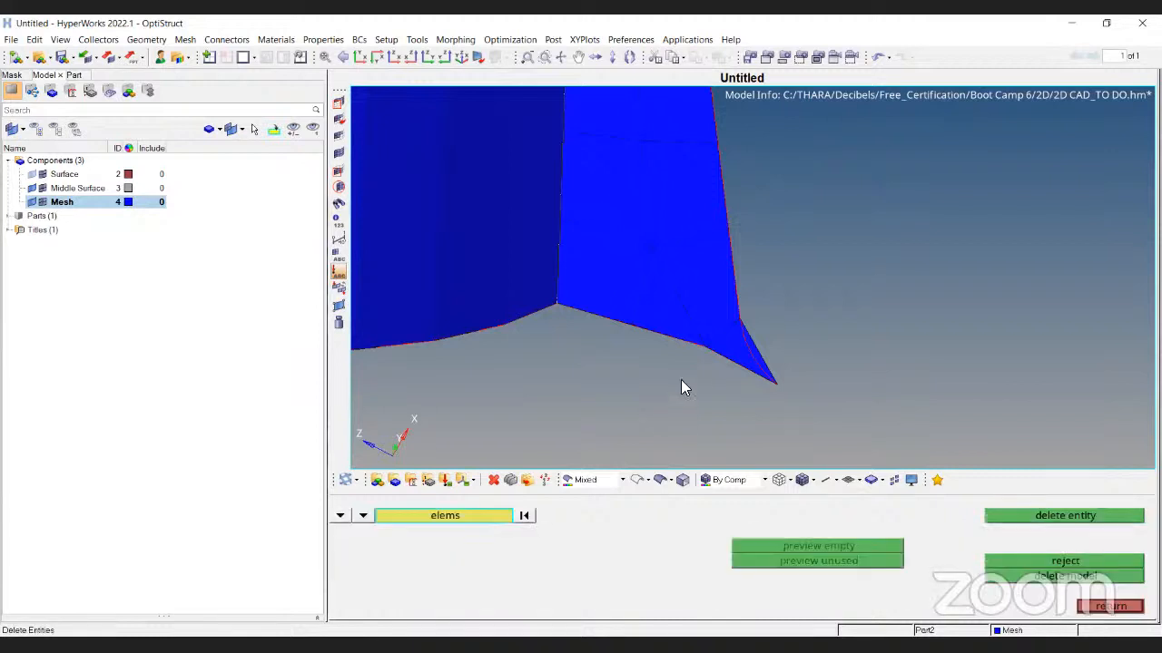
pyautogui.click(761, 370)
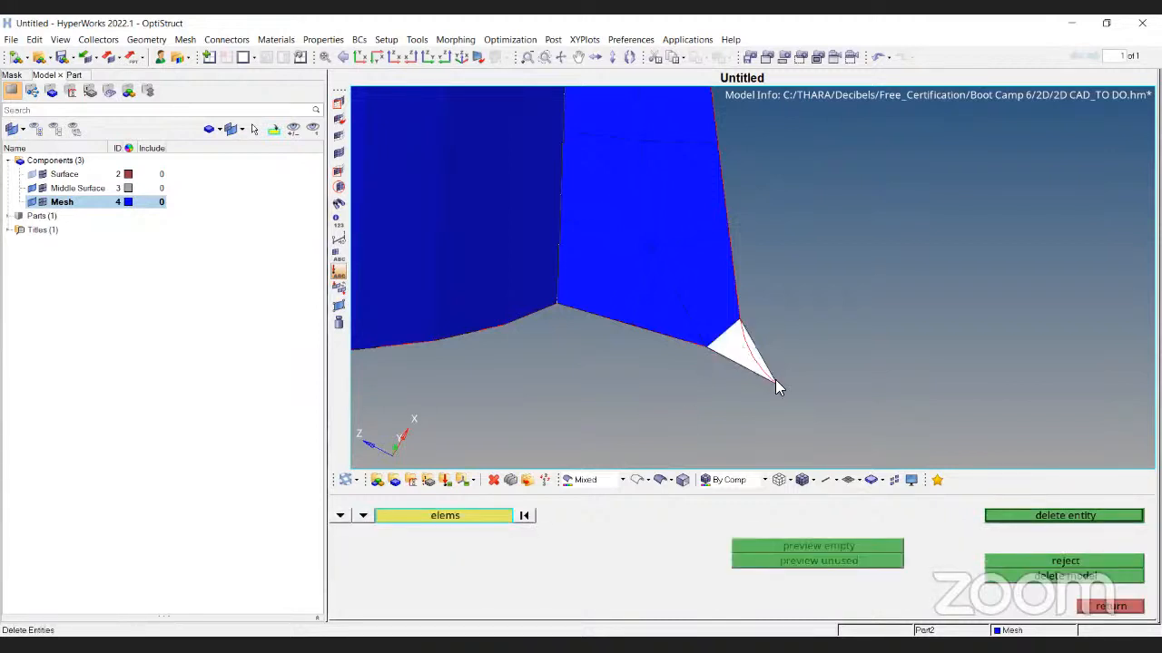
pyautogui.click(1049, 515)
pyautogui.click(1109, 607)
# Replace the corner node with its neighbouring node for all elements using F3
pyautogui.press('F3')
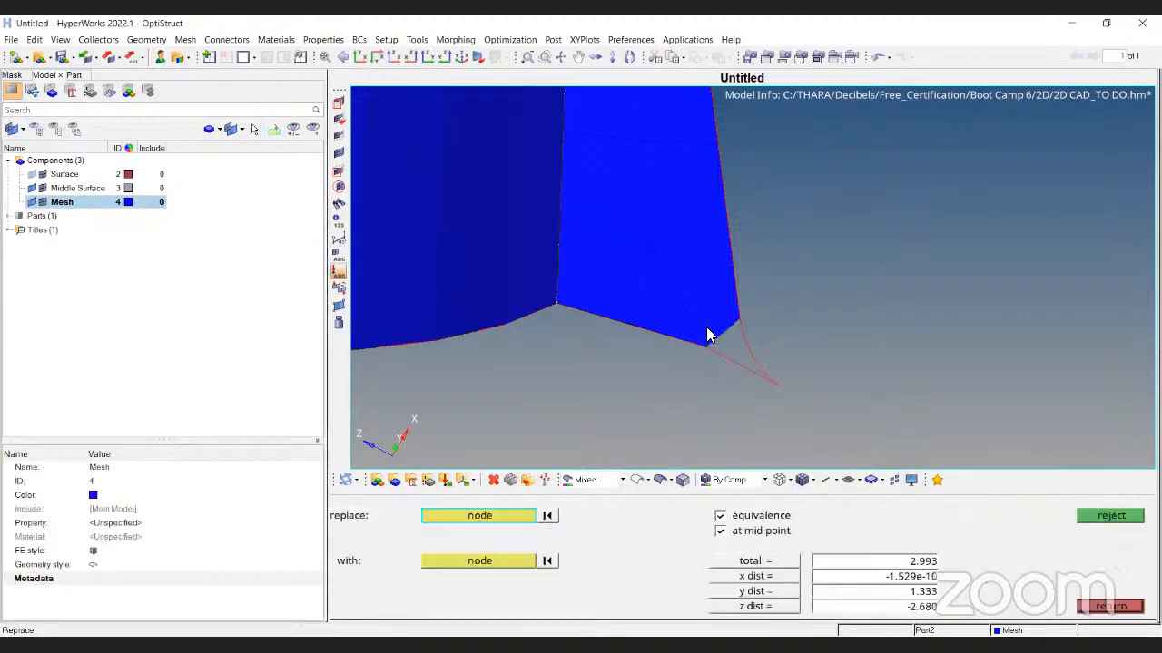
pyautogui.click(703, 347)
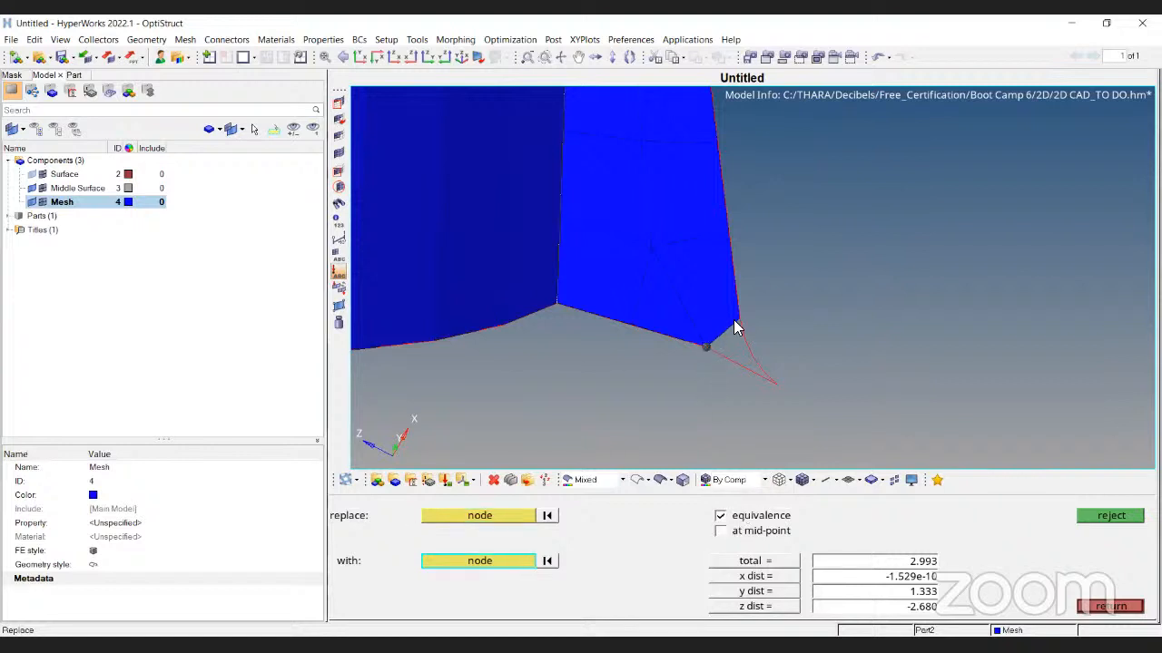
pyautogui.click(737, 319)
pyautogui.click(757, 568)
pyautogui.keyDown('ctrl'); pyautogui.moveTo(721, 293); pyautogui.dragTo(728, 372, button='right'); pyautogui.keyUp('ctrl')
pyautogui.press('Escape')
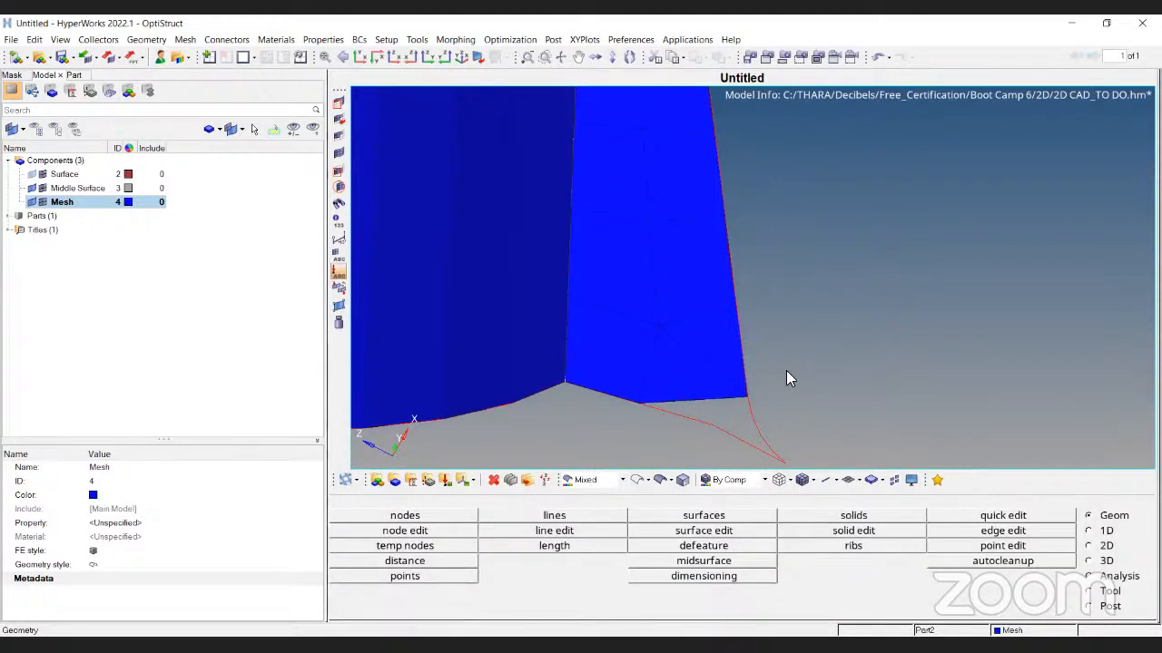
pyautogui.press('F12')
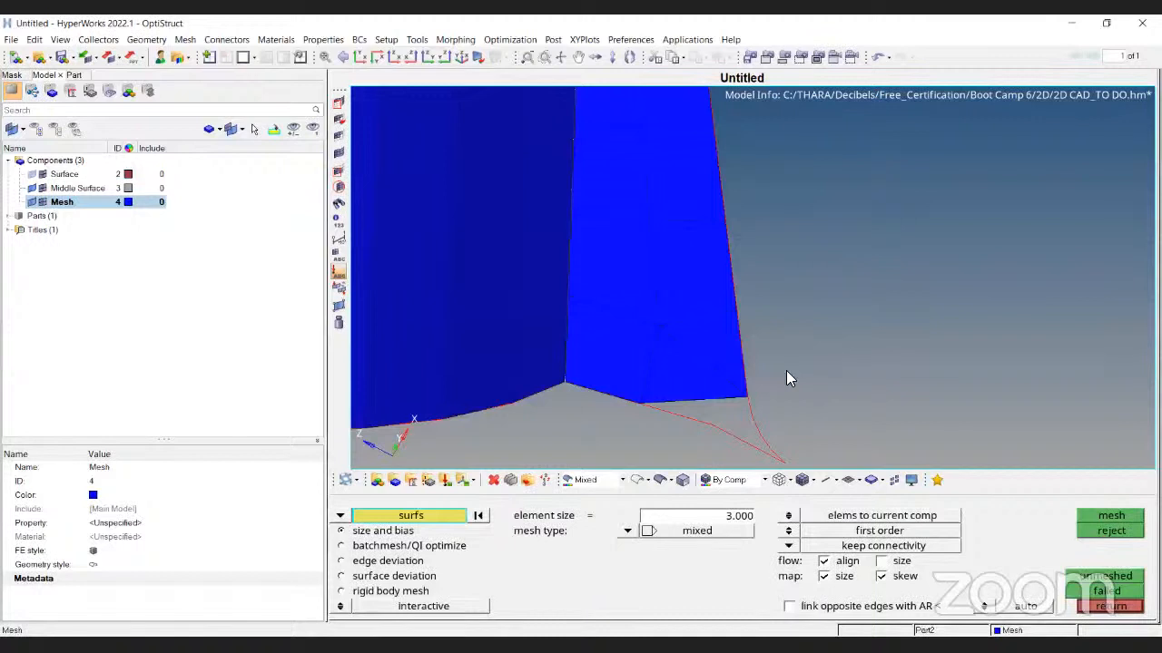
# Reopen Automesh in elems mode and window-select the lower fin elements
pyautogui.press('Escape')
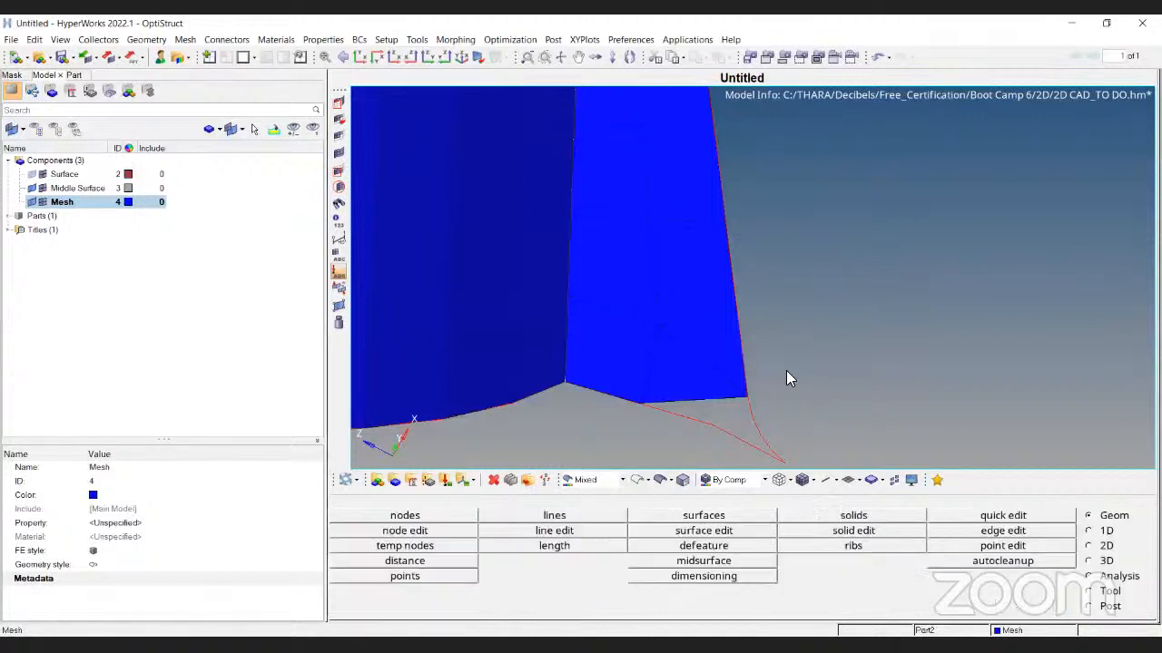
pyautogui.press('F12')
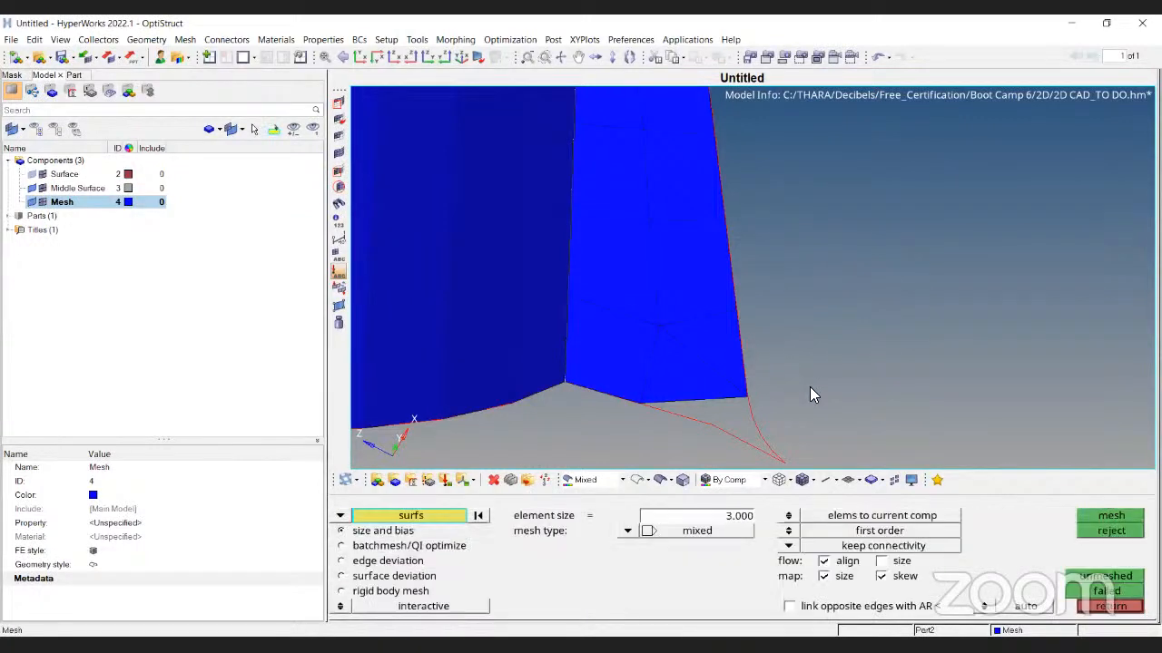
pyautogui.click(339, 516)
pyautogui.click(383, 531)
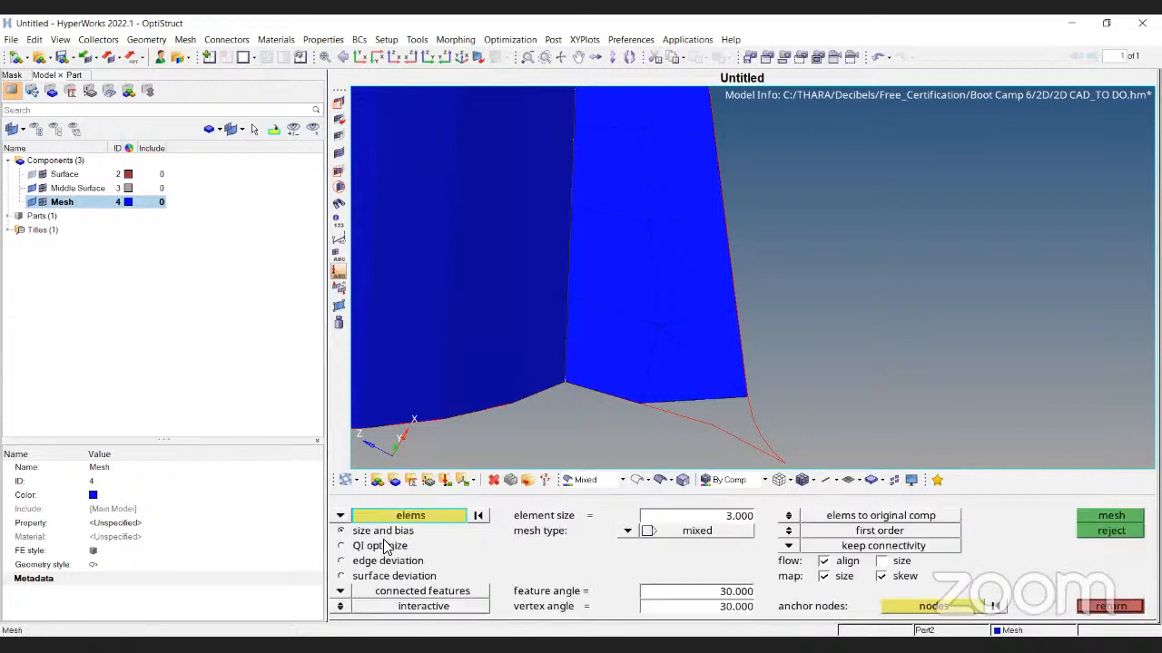
pyautogui.keyDown('shift'); pyautogui.moveTo(591, 181); pyautogui.dragTo(835, 465); pyautogui.keyUp('shift')
pyautogui.keyDown('ctrl'); pyautogui.moveTo(641, 212); pyautogui.dragTo(673, 226, button='right'); pyautogui.keyUp('ctrl')
pyautogui.keyDown('ctrl'); pyautogui.scroll(-3, 670, 219); pyautogui.keyUp('ctrl')
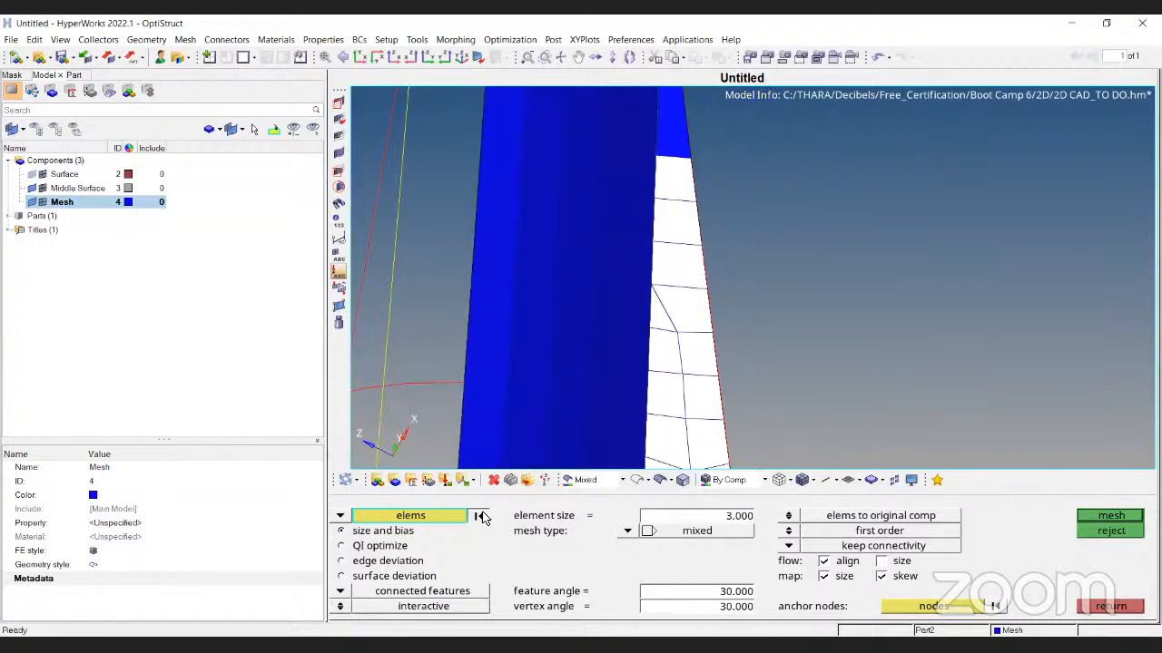
# Reselect the lower fin elements plus two above the flange, trial-remesh, and reject it
pyautogui.click(479, 515)
pyautogui.keyDown('ctrl'); pyautogui.moveTo(671, 388); pyautogui.dragTo(659, 318, button='right'); pyautogui.keyUp('ctrl')
pyautogui.keyDown('shift'); pyautogui.moveTo(647, 266); pyautogui.dragTo(771, 439); pyautogui.keyUp('shift')
pyautogui.click(651, 244)
pyautogui.click(675, 240)
pyautogui.click(1113, 517)
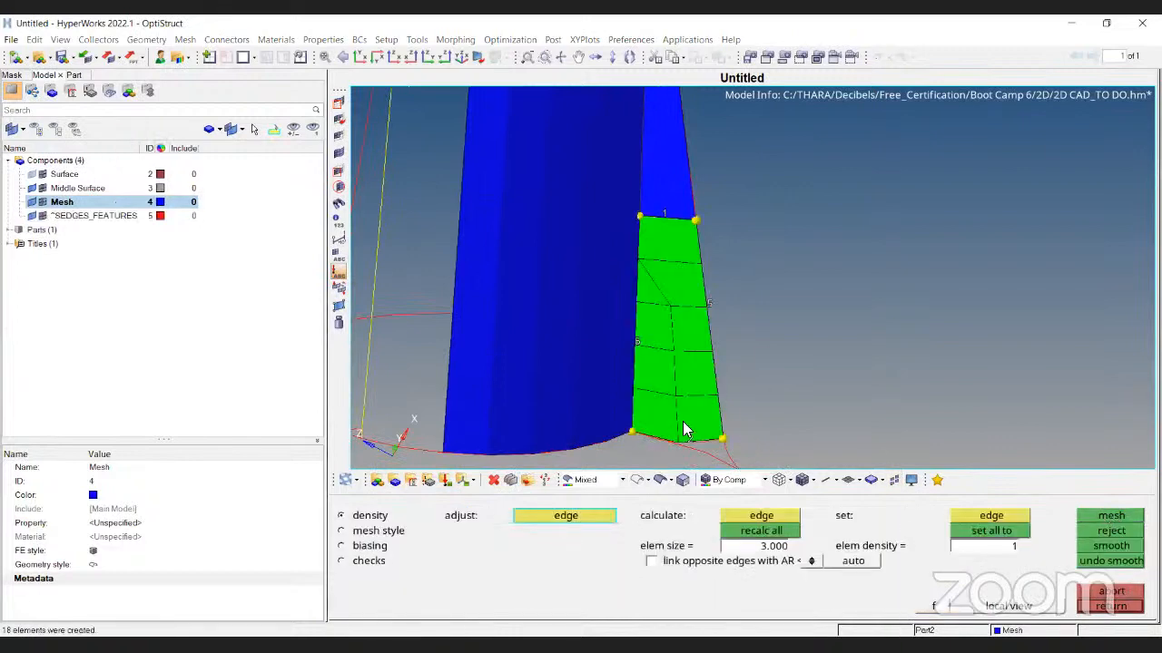
pyautogui.click(1110, 531)
pyautogui.press('Escape')
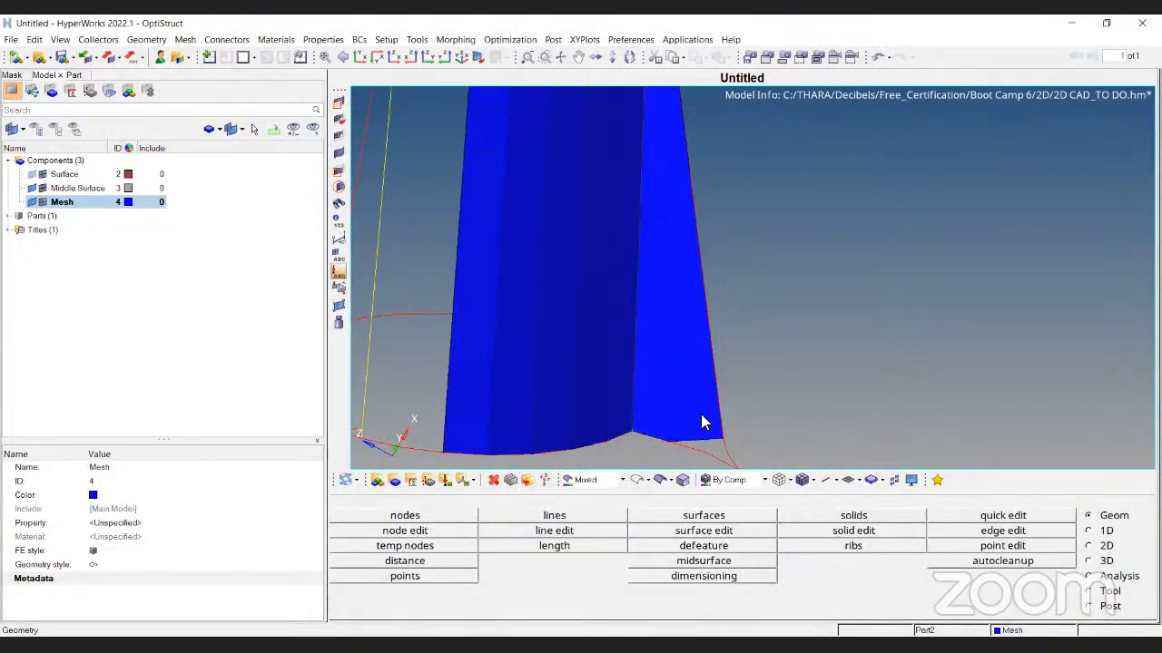
# Pick the flat face's elements row by row and remesh them into 3 mm elements
pyautogui.scroll(4, 701, 417)
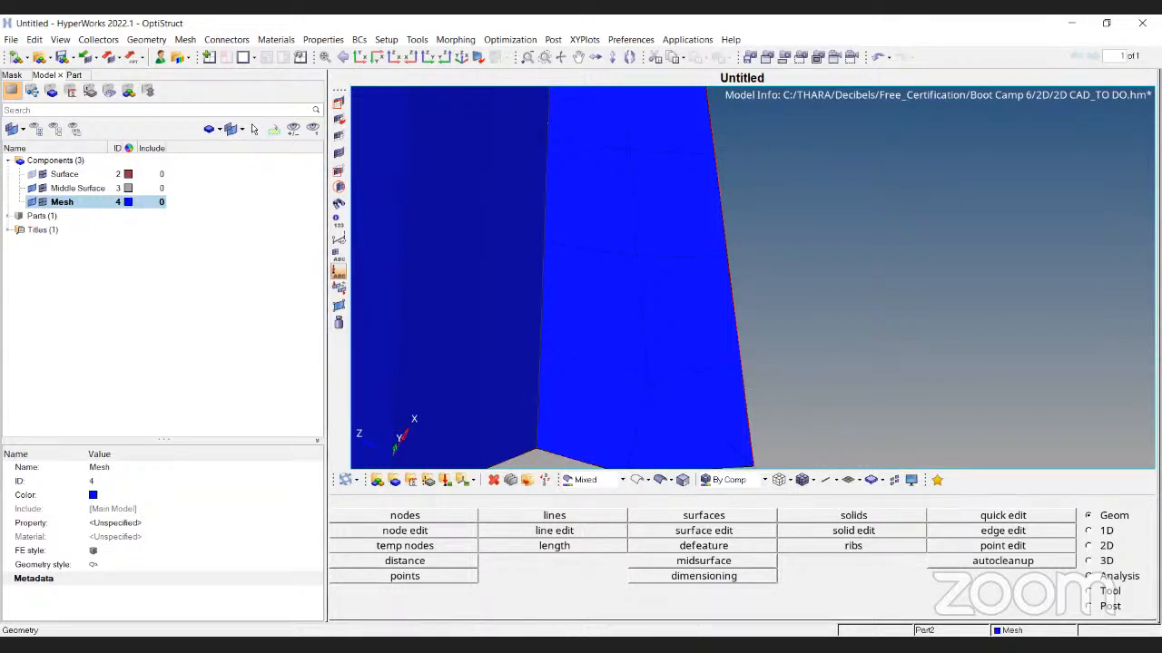
pyautogui.keyDown('ctrl'); pyautogui.moveTo(708, 307); pyautogui.dragTo(691, 363); pyautogui.keyUp('ctrl')
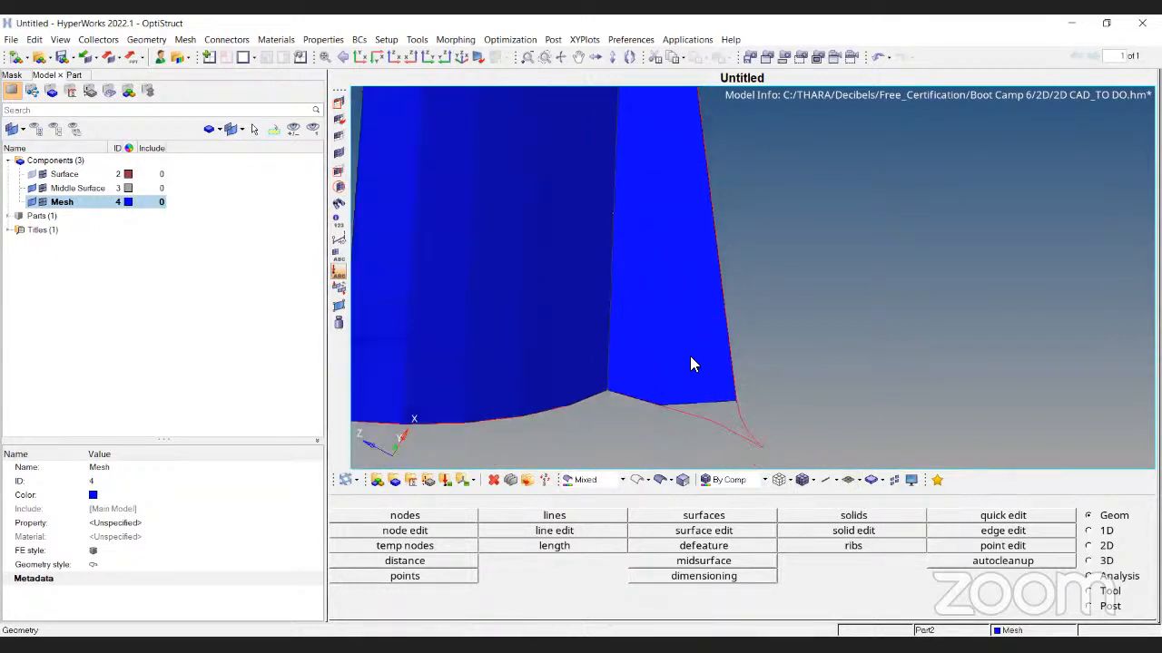
pyautogui.press('F12')
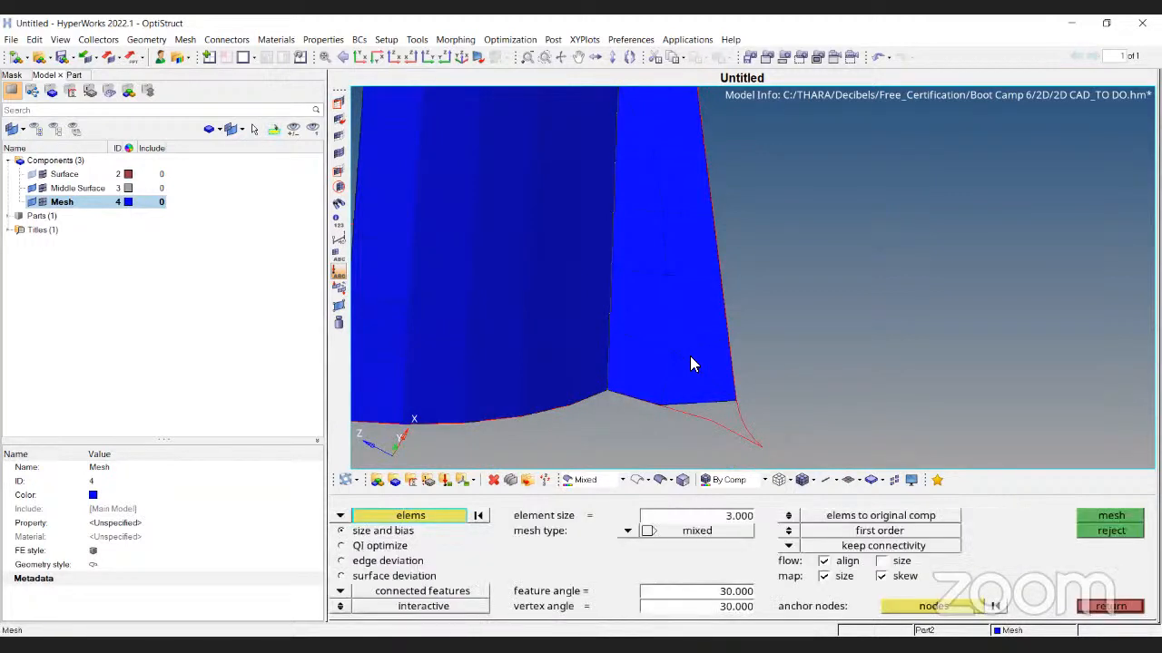
pyautogui.click(648, 356)
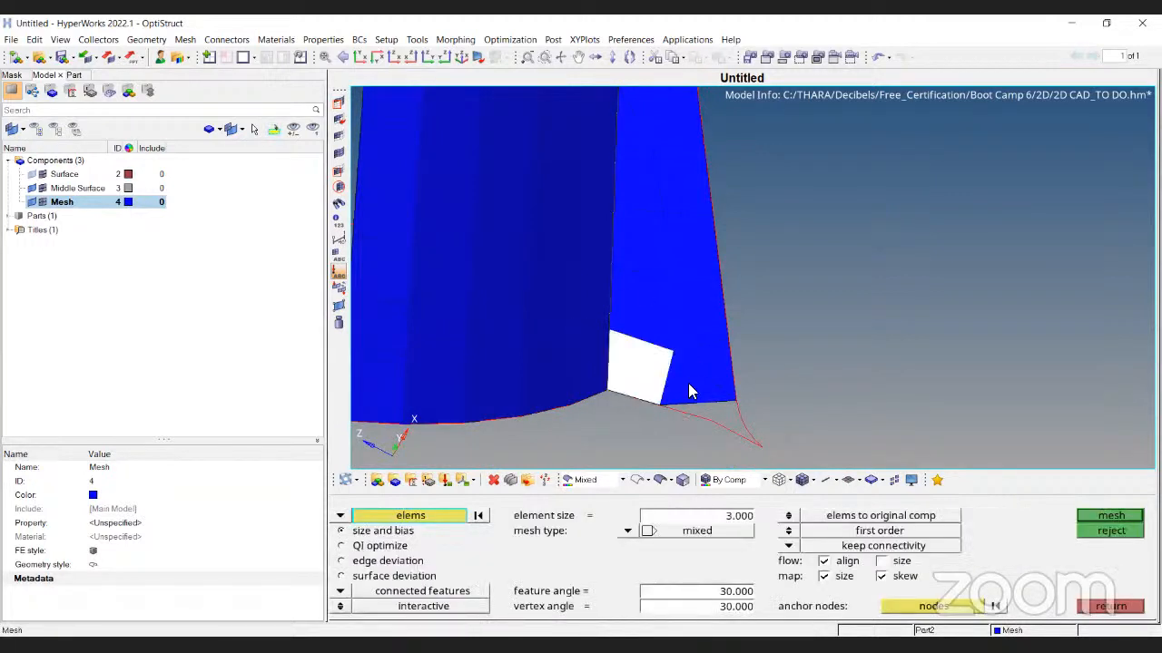
pyautogui.click(707, 381)
pyautogui.click(637, 294)
pyautogui.click(695, 307)
pyautogui.click(640, 247)
pyautogui.click(700, 255)
pyautogui.click(690, 192)
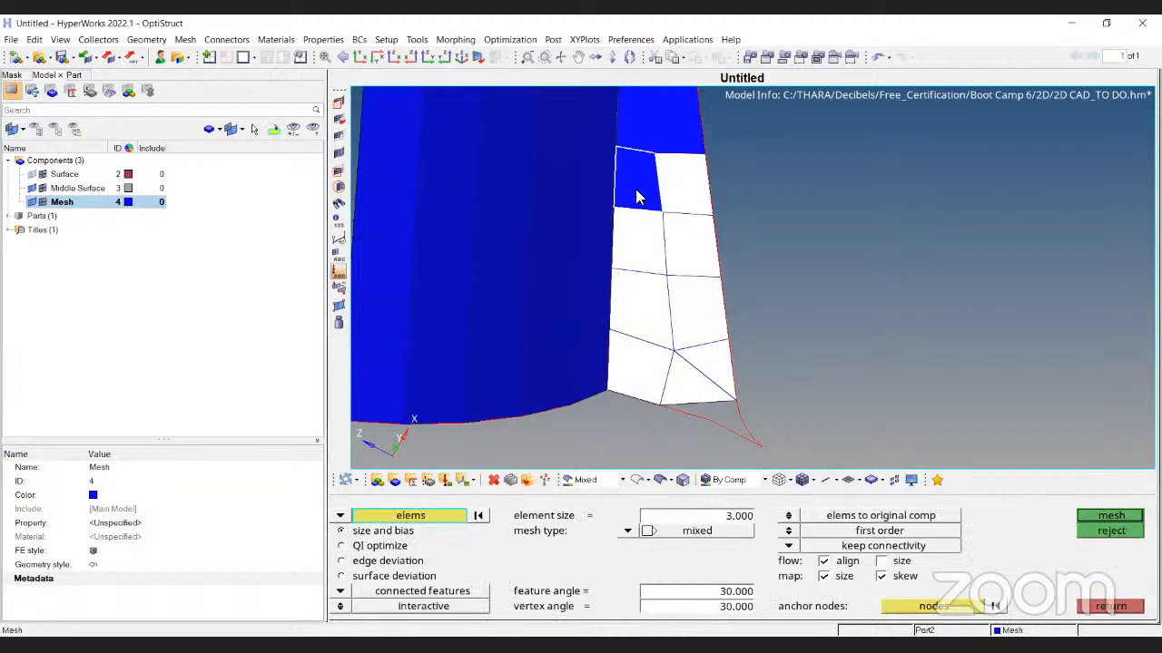
pyautogui.click(630, 183)
pyautogui.click(1110, 516)
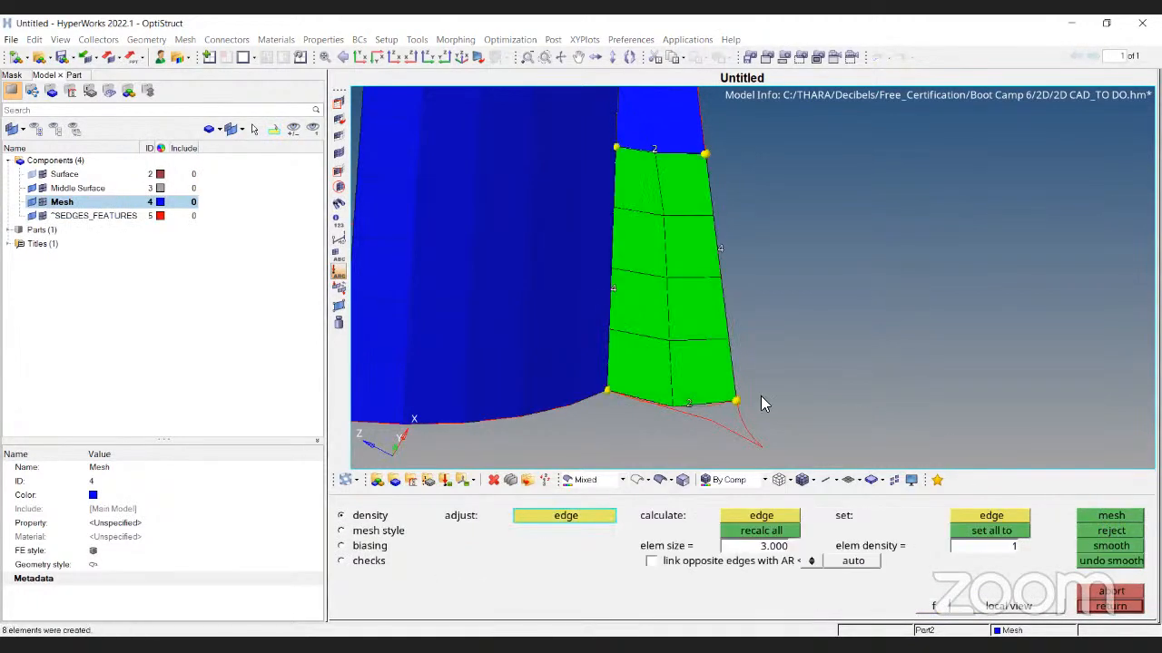
pyautogui.press('Escape')
# Window-select the lower front cylinder elements and add the upper rows to the set
pyautogui.scroll(3, 686, 377)
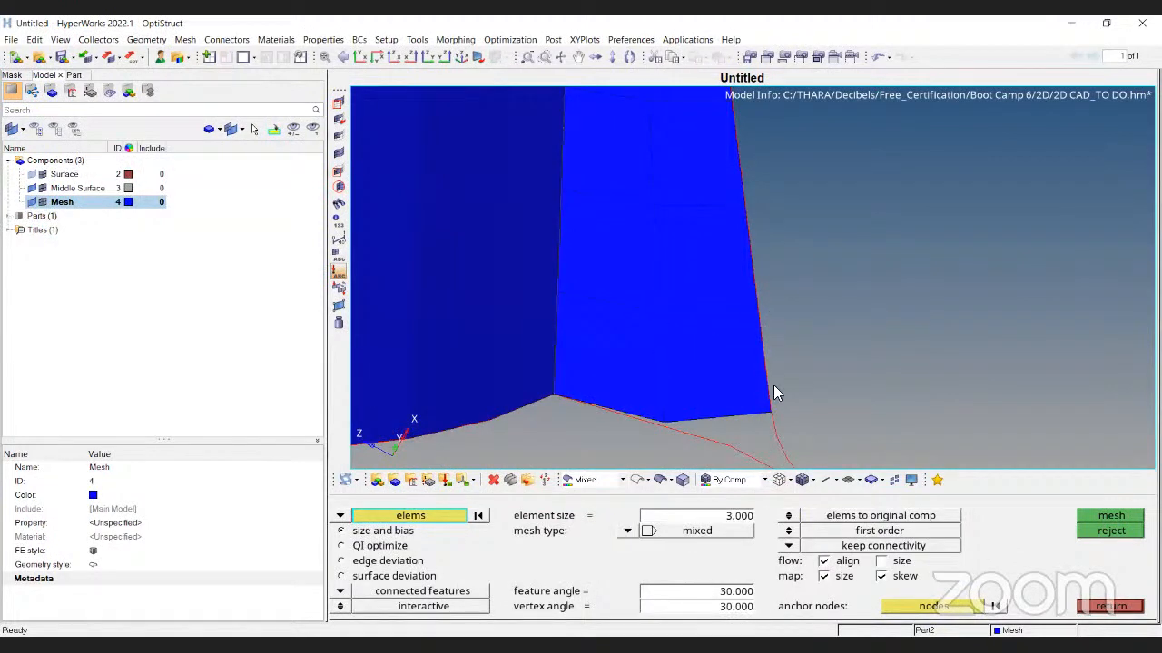
pyautogui.scroll(-1, 677, 381)
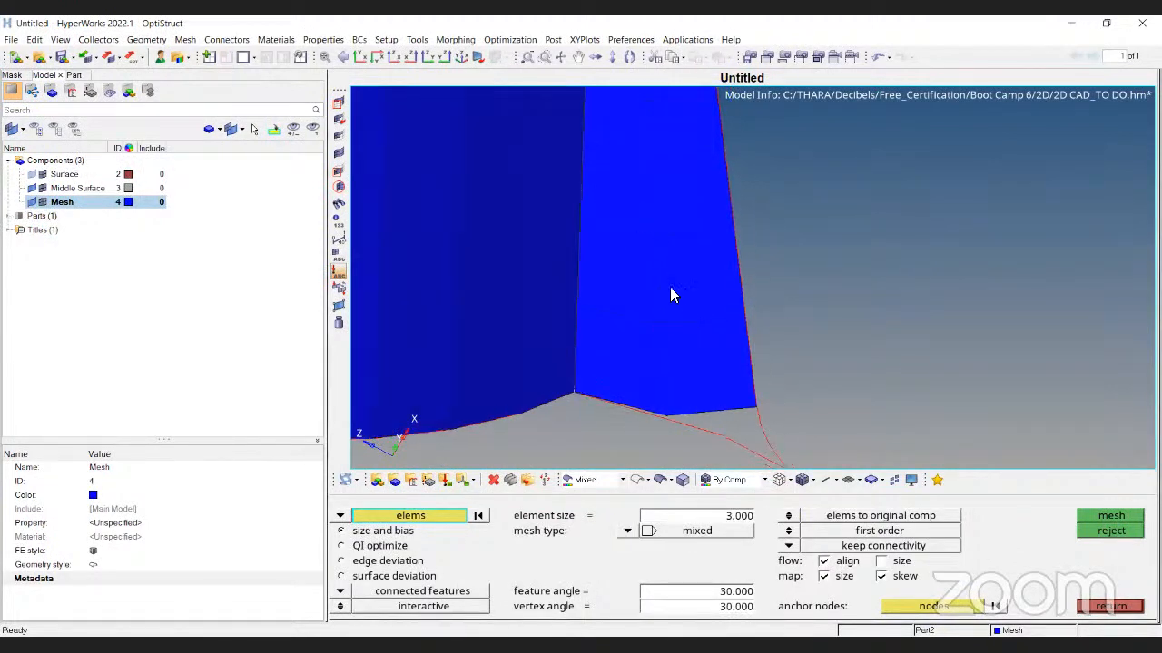
pyautogui.scroll(-4, 657, 267)
pyautogui.keyDown('ctrl'); pyautogui.moveTo(639, 151); pyautogui.dragTo(637, 262, button='right'); pyautogui.keyUp('ctrl')
pyautogui.scroll(-4, 637, 263)
pyautogui.keyDown('ctrl'); pyautogui.moveTo(726, 292); pyautogui.dragTo(724, 330); pyautogui.keyUp('ctrl')
pyautogui.scroll(3, 608, 198)
pyautogui.keyDown('ctrl'); pyautogui.moveTo(609, 198); pyautogui.dragTo(555, 306); pyautogui.keyUp('ctrl')
pyautogui.scroll(3, 536, 269)
pyautogui.keyDown('shift'); pyautogui.moveTo(544, 228); pyautogui.dragTo(771, 435); pyautogui.keyUp('shift')
pyautogui.middleClick(488, 236)
pyautogui.keyDown('ctrl'); pyautogui.moveTo(488, 240); pyautogui.dragTo(737, 291); pyautogui.keyUp('ctrl')
pyautogui.keyDown('ctrl'); pyautogui.moveTo(564, 194); pyautogui.dragTo(587, 319, button='right'); pyautogui.keyUp('ctrl')
pyautogui.keyDown('shift'); pyautogui.moveTo(548, 194); pyautogui.dragTo(749, 311); pyautogui.keyUp('shift')
pyautogui.scroll(-3, 635, 281)
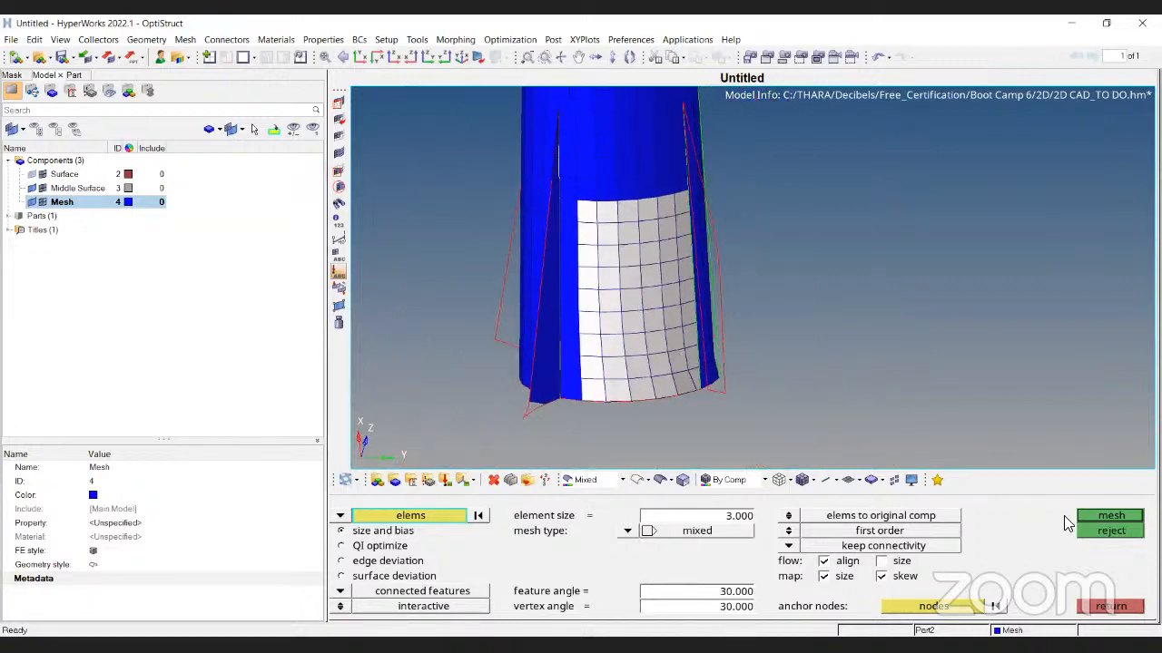
# Mesh the picked cylinder elements and accept the result
pyautogui.click(1105, 519)
pyautogui.scroll(5, 619, 383)
pyautogui.scroll(5, 571, 406)
pyautogui.keyDown('ctrl'); pyautogui.moveTo(566, 454); pyautogui.dragTo(815, 351, button='right'); pyautogui.keyUp('ctrl')
pyautogui.press('Escape')
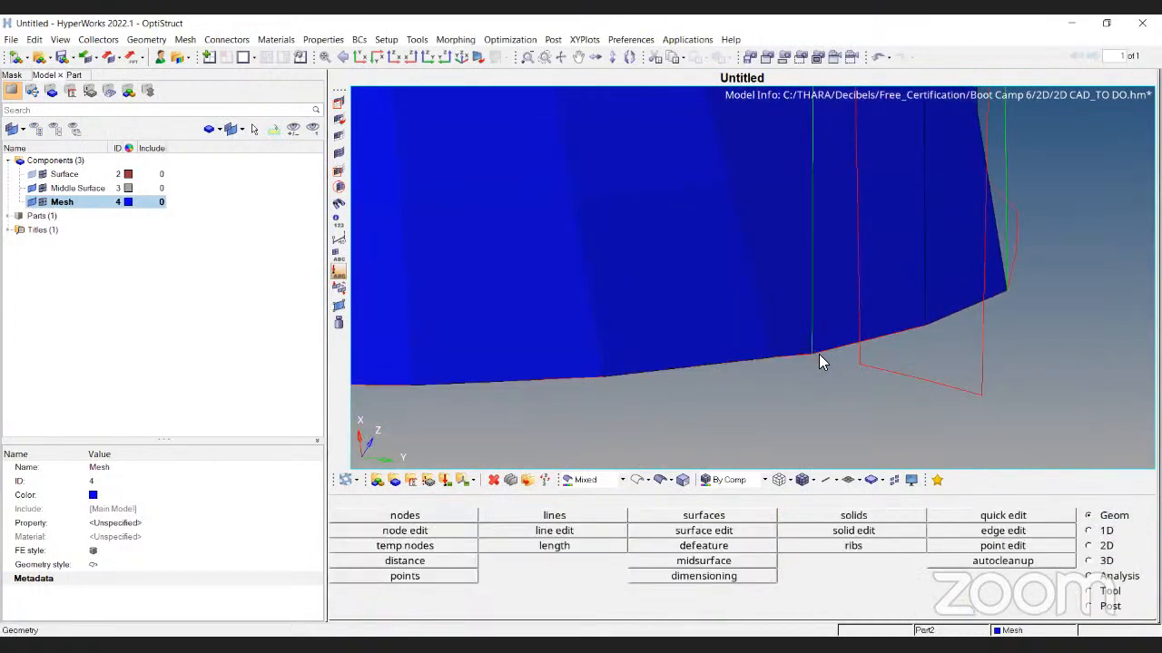
# Move the kinked node at the fin edge onto its proper position with Replace
pyautogui.press('F3')
pyautogui.scroll(3, 816, 349)
pyautogui.click(738, 367)
pyautogui.click(609, 378)
pyautogui.click(613, 379)
pyautogui.scroll(-4, 810, 398)
pyautogui.press('Escape')
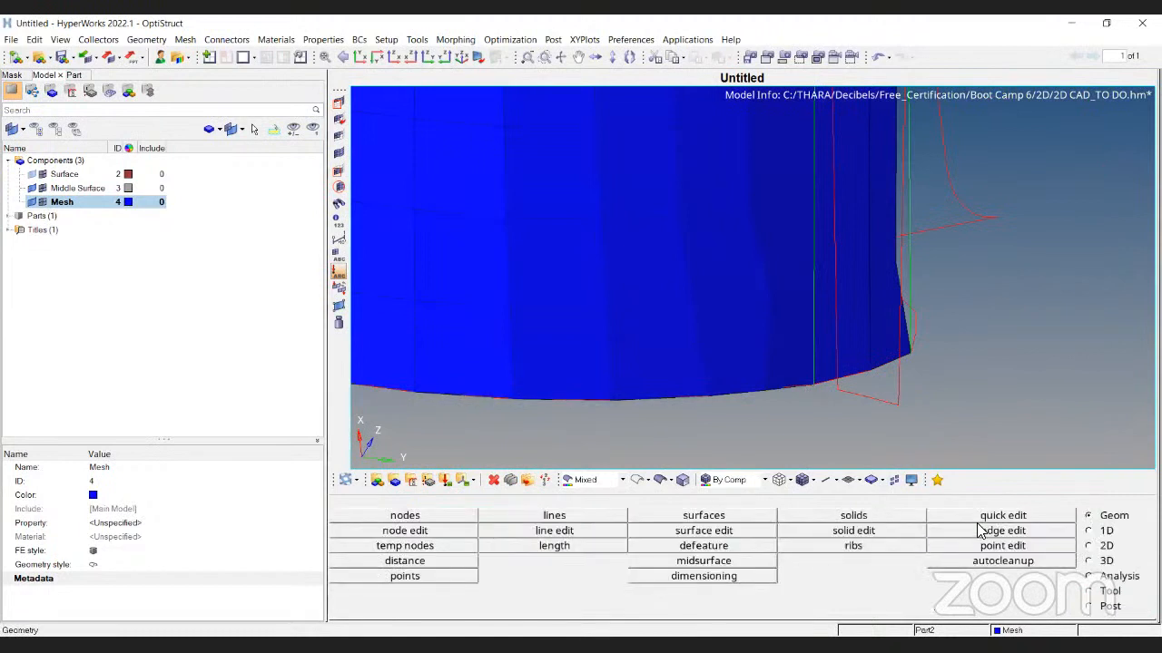
# Reselect the lower cylinder band elements in Automesh and remesh them at 3 mm
pyautogui.press('F12')
pyautogui.keyDown('ctrl'); pyautogui.moveTo(862, 309); pyautogui.dragTo(666, 282); pyautogui.keyUp('ctrl')
pyautogui.moveTo(643, 201)
pyautogui.keyDown('shift'); pyautogui.mouseDown()
pyautogui.moveTo(773, 419)
pyautogui.moveTo(693, 399)
pyautogui.mouseUp(); pyautogui.keyUp('shift')
pyautogui.middleClick(773, 420)
pyautogui.keyDown('shift'); pyautogui.moveTo(692, 208); pyautogui.dragTo(763, 461); pyautogui.keyUp('shift')
pyautogui.middleClick(763, 460)
pyautogui.keyDown('ctrl'); pyautogui.moveTo(637, 186); pyautogui.dragTo(672, 317, button='right'); pyautogui.keyUp('ctrl')
pyautogui.keyDown('shift'); pyautogui.moveTo(660, 304); pyautogui.dragTo(804, 398); pyautogui.keyUp('shift')
pyautogui.middleClick(782, 389)
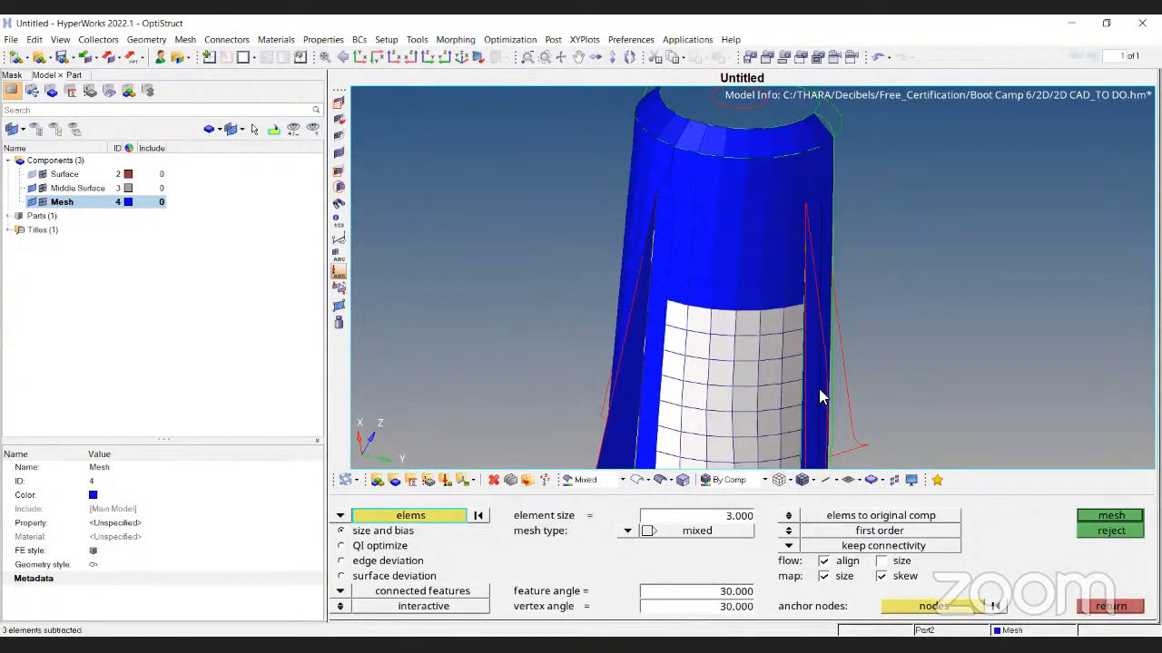
pyautogui.scroll(-5, 820, 391)
pyautogui.click(1091, 519)
# Undo that remesh and regenerate the lower band as a mapped 3.000 patch
pyautogui.scroll(3, 755, 281)
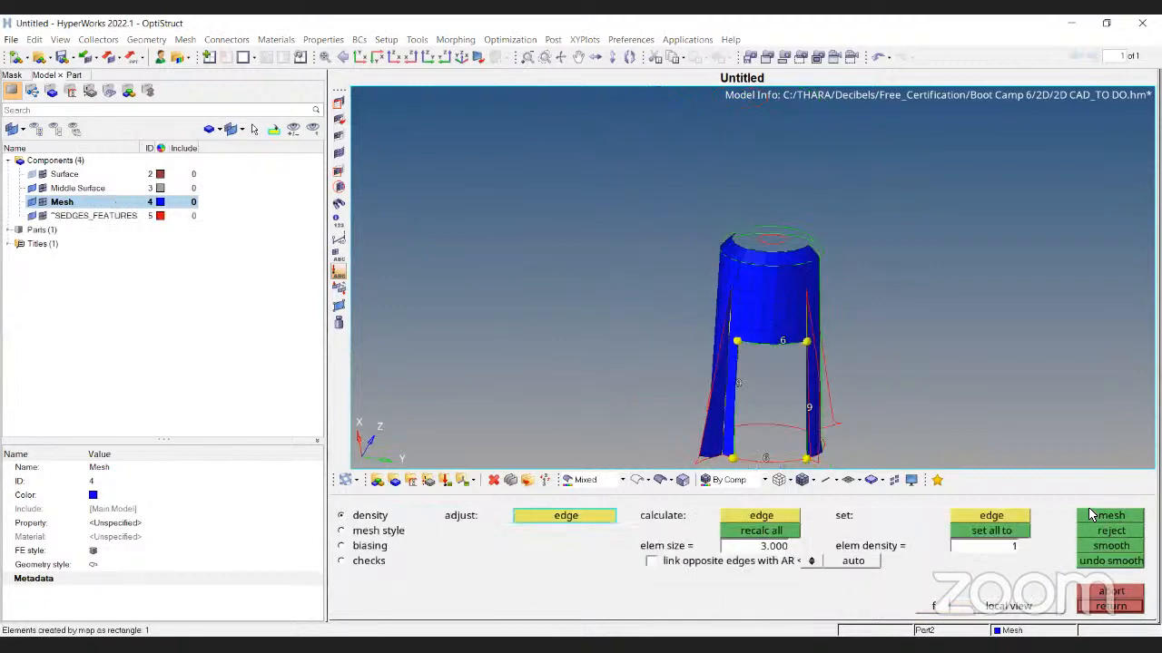
pyautogui.keyDown('ctrl'); pyautogui.moveTo(755, 280); pyautogui.dragTo(690, 147, button='right'); pyautogui.keyUp('ctrl')
pyautogui.scroll(2, 740, 337)
pyautogui.press('Escape')
pyautogui.scroll(-1, 741, 337)
pyautogui.keyDown('ctrl'); pyautogui.moveTo(750, 328); pyautogui.dragTo(740, 376, button='right'); pyautogui.keyUp('ctrl')
pyautogui.hotkey('ctrl', 'z')
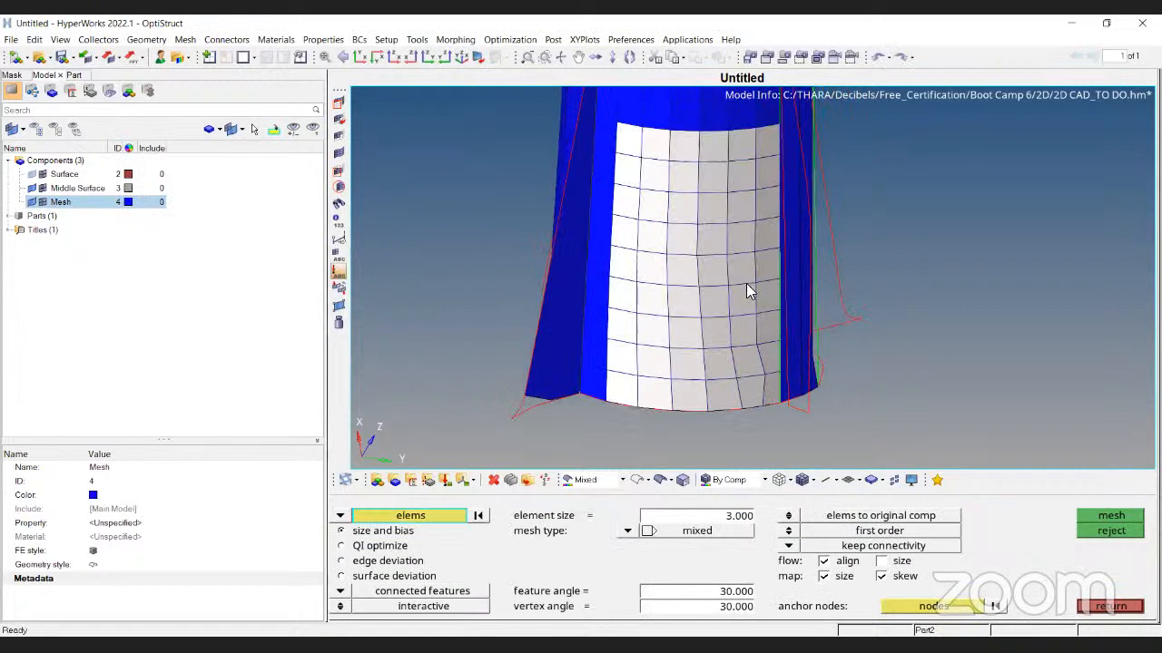
pyautogui.scroll(2, 753, 358)
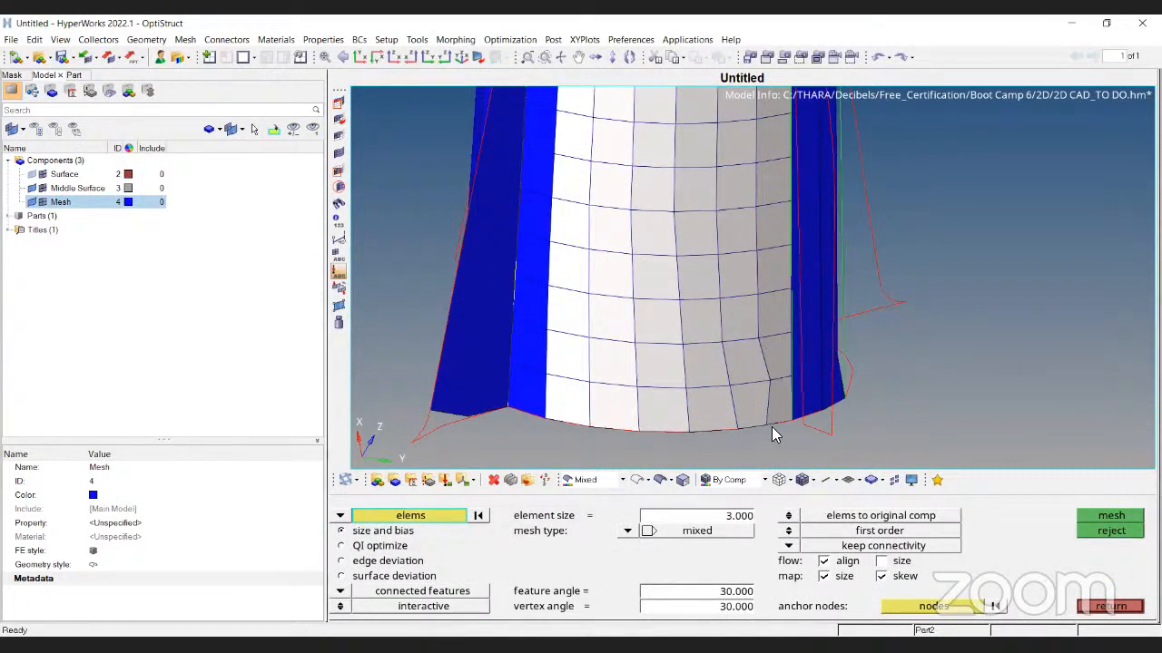
pyautogui.click(1134, 518)
pyautogui.press('Escape')
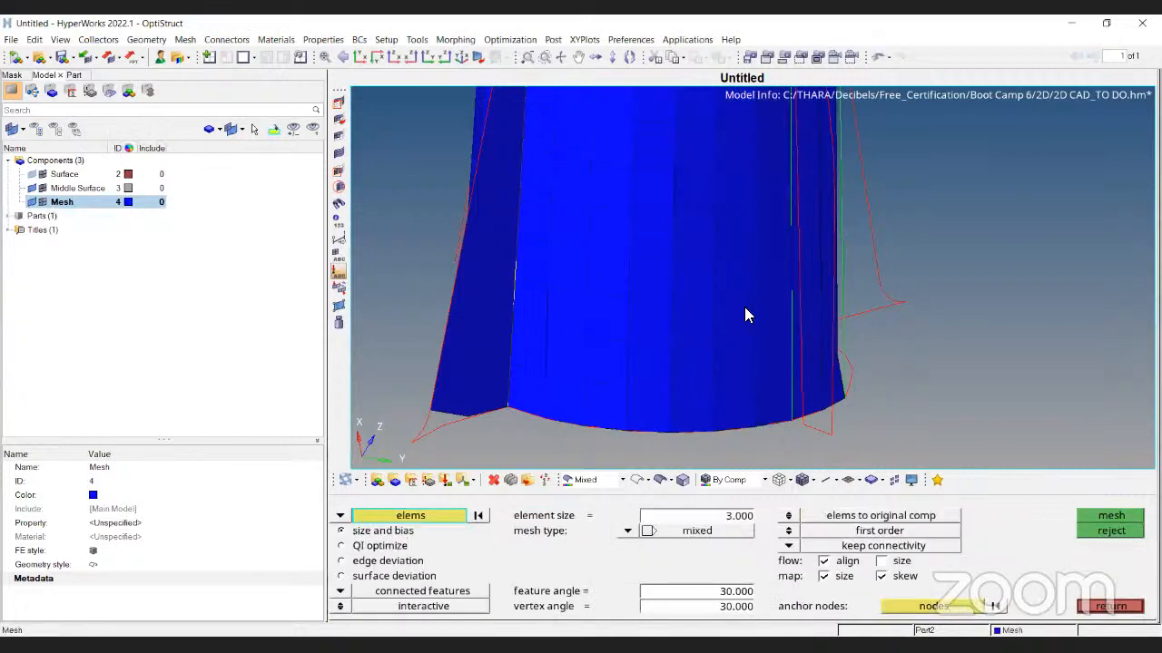
# Change the Mesh component colour to light pink
pyautogui.click(128, 202)
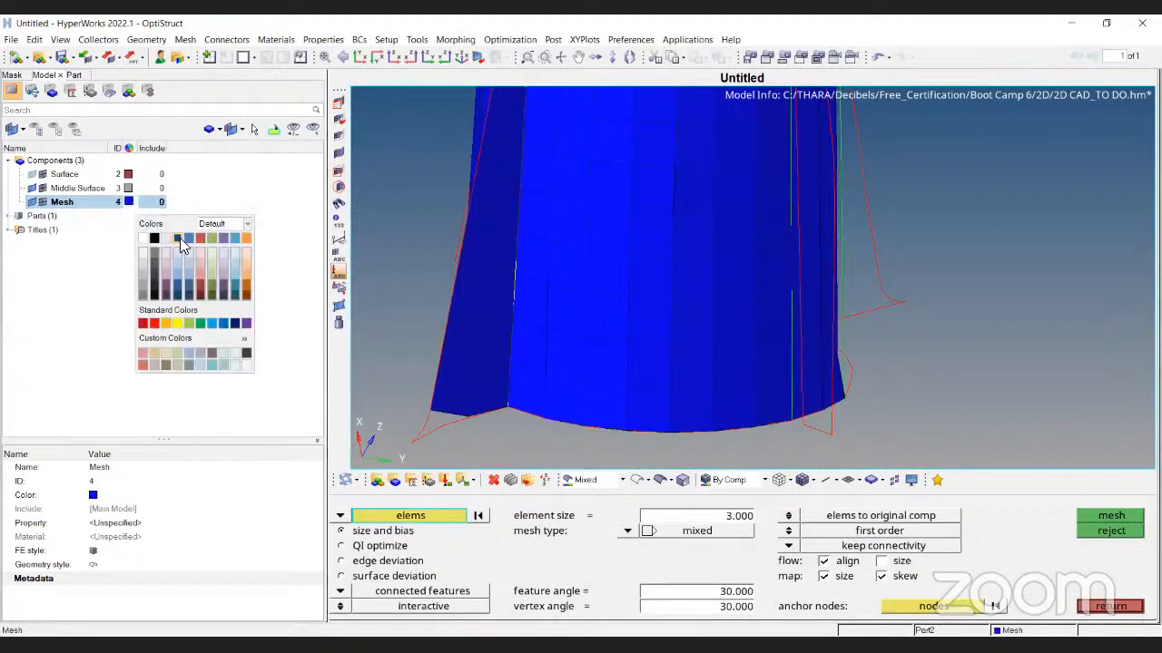
pyautogui.click(221, 278)
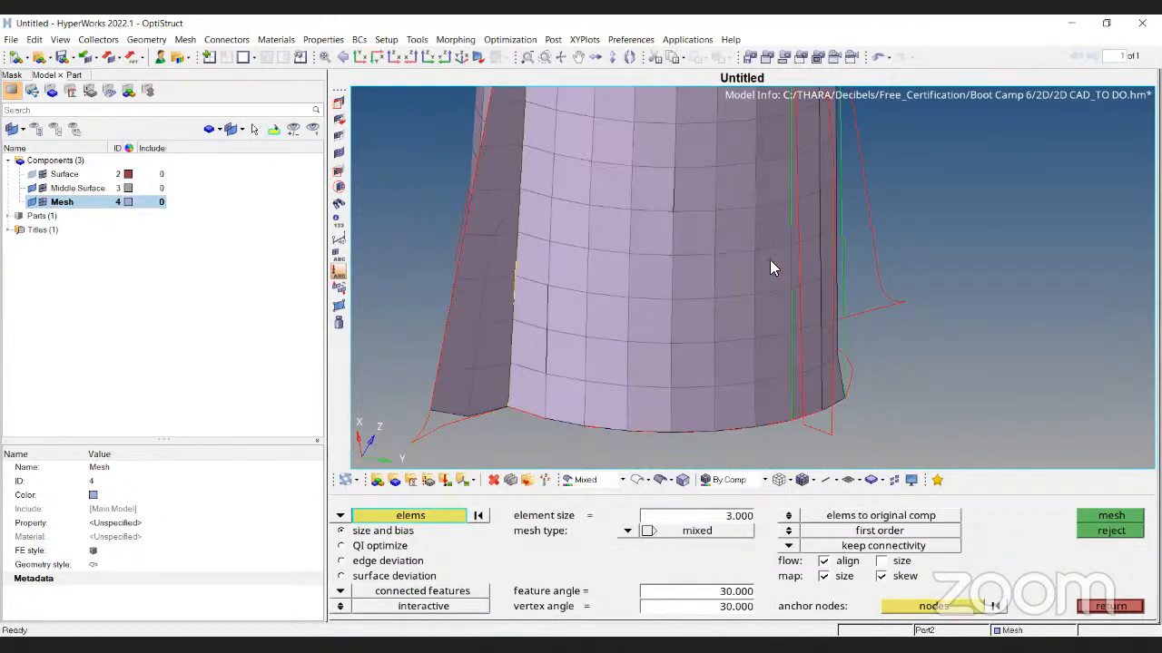
pyautogui.press('Escape')
pyautogui.hotkey('ctrl', 'z')
pyautogui.hotkey('ctrl', 'z')
pyautogui.click(131, 202)
pyautogui.click(128, 202)
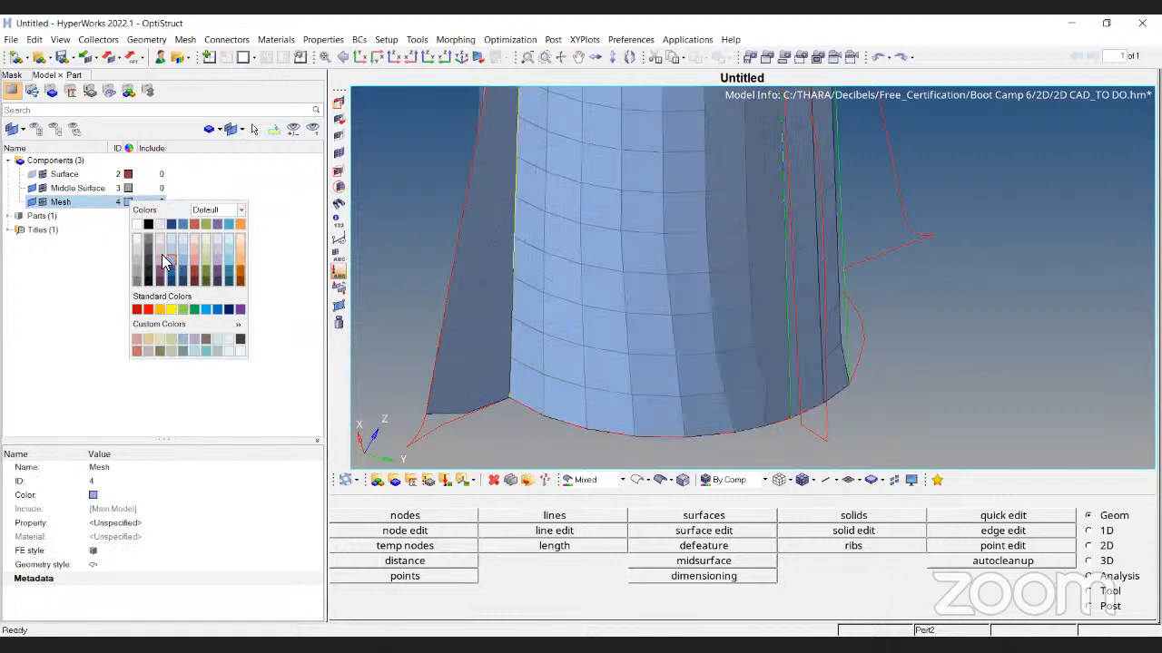
pyautogui.click(238, 254)
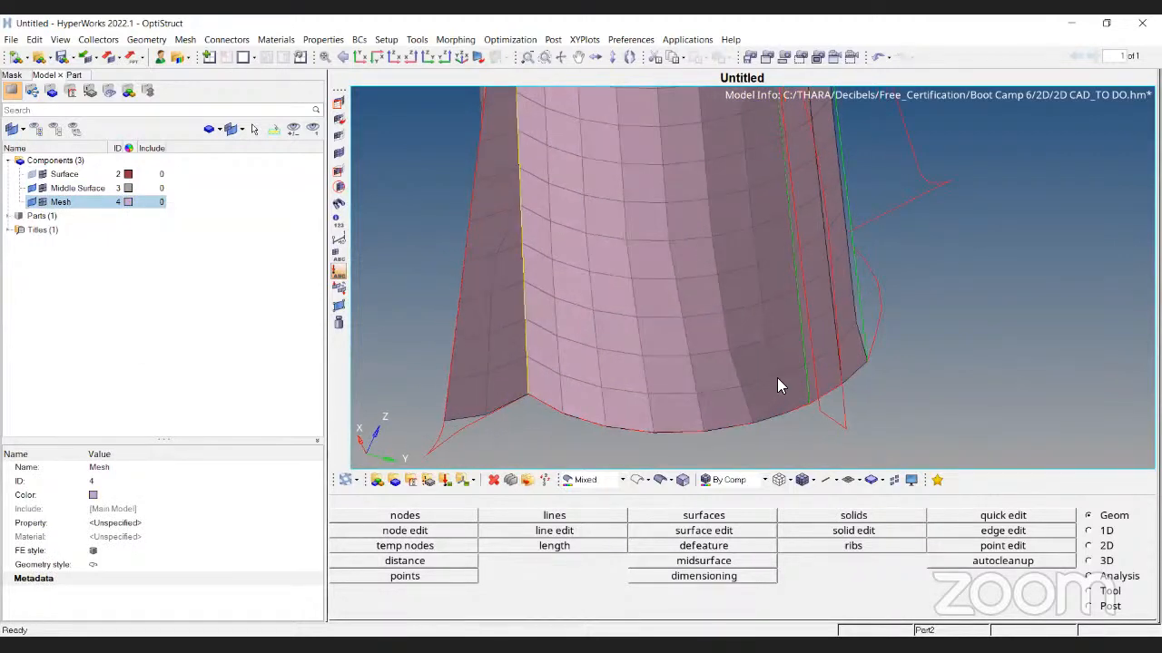
# Window-pick the lower front elements in Automesh and remesh the patch
pyautogui.press('F12')
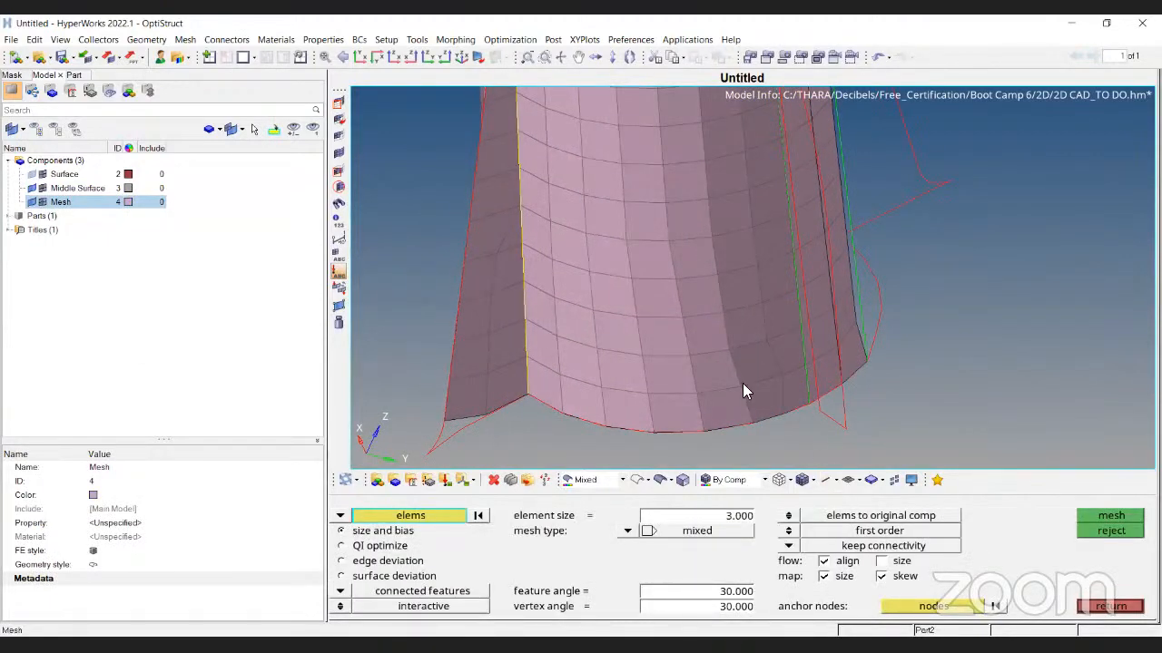
pyautogui.keyDown('ctrl'); pyautogui.scroll(-3, 741, 383); pyautogui.keyUp('ctrl')
pyautogui.keyDown('shift'); pyautogui.moveTo(626, 283); pyautogui.dragTo(795, 406); pyautogui.keyUp('shift')
pyautogui.keyDown('shift'); pyautogui.moveTo(635, 267); pyautogui.dragTo(750, 332); pyautogui.keyUp('shift')
pyautogui.click(1094, 518)
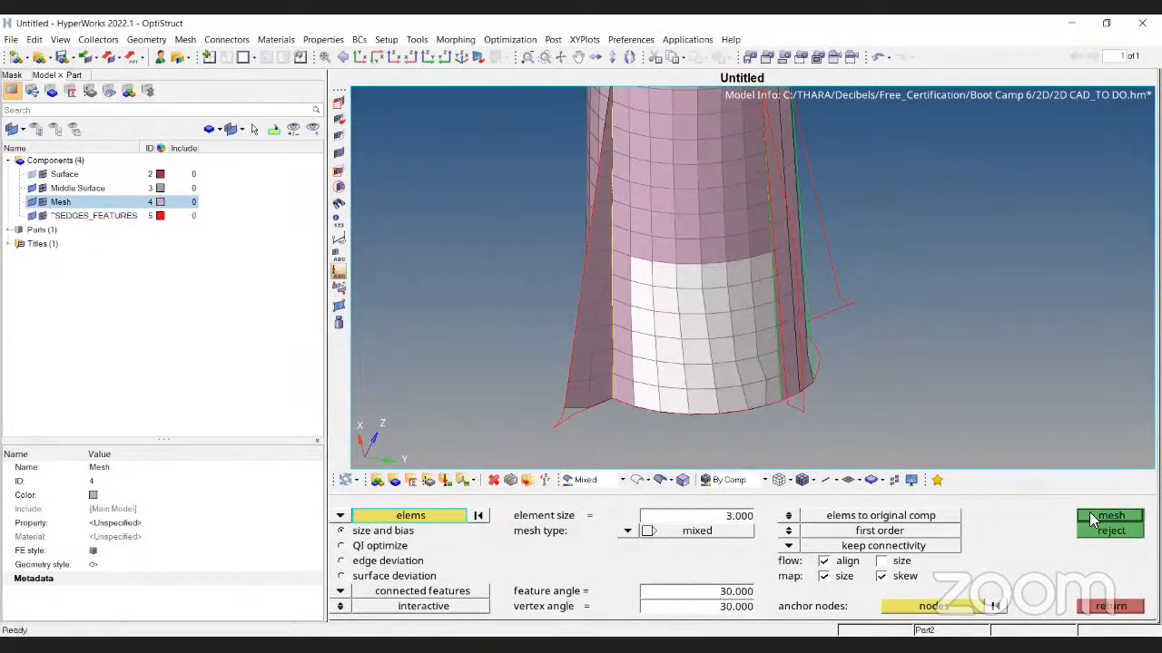
pyautogui.scroll(2, 683, 418)
# Add bottom-edge seeding and remesh into a regular 36-element 3.000 grid
pyautogui.click(705, 408)
pyautogui.click(704, 408)
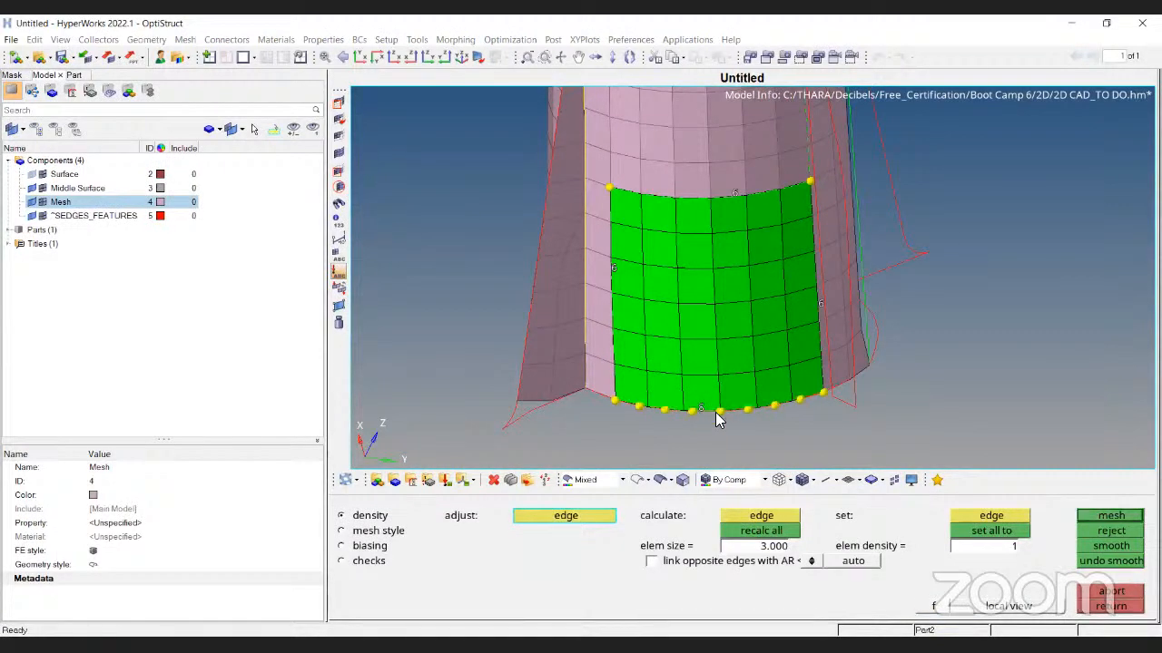
pyautogui.click(1111, 519)
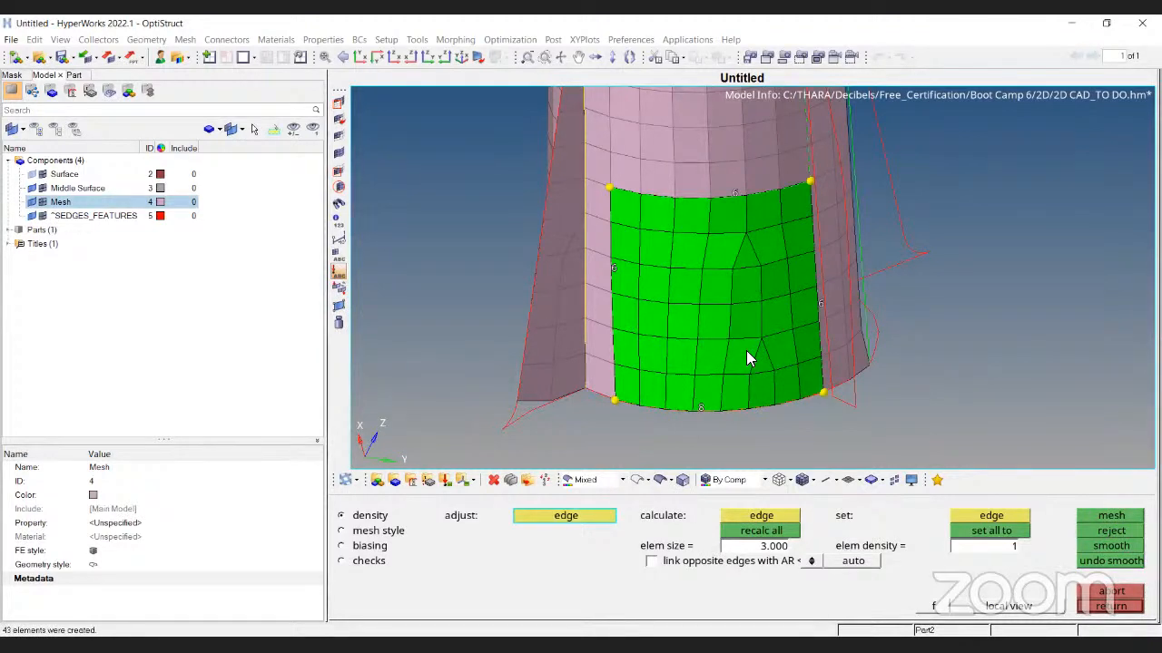
pyautogui.click(702, 407)
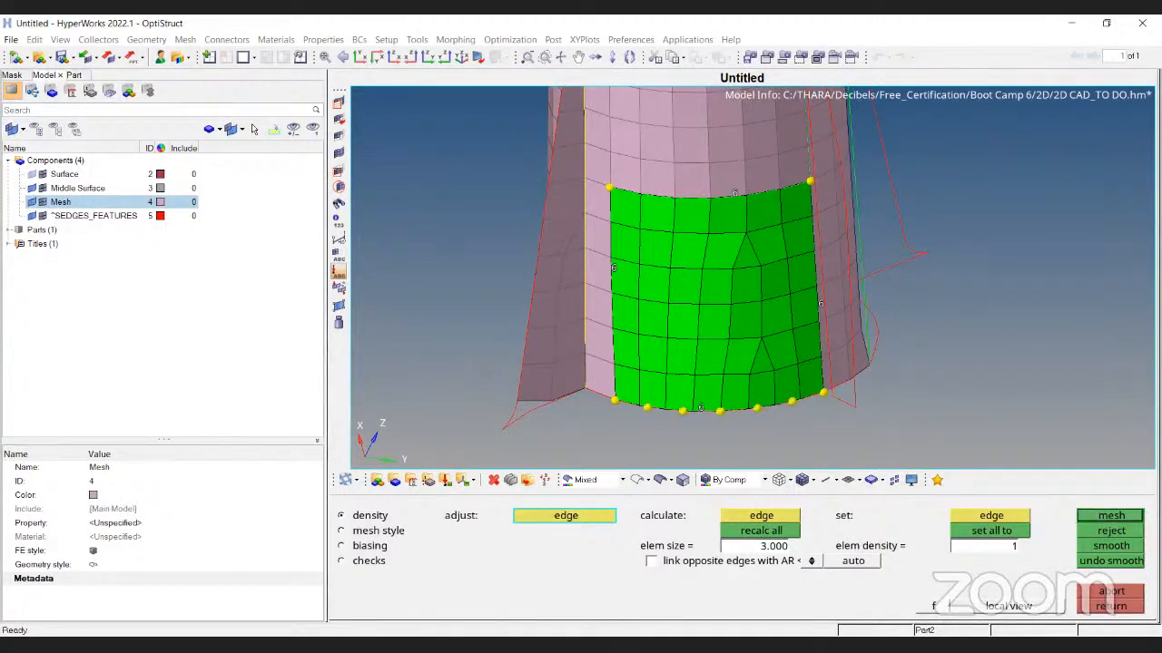
pyautogui.click(1107, 519)
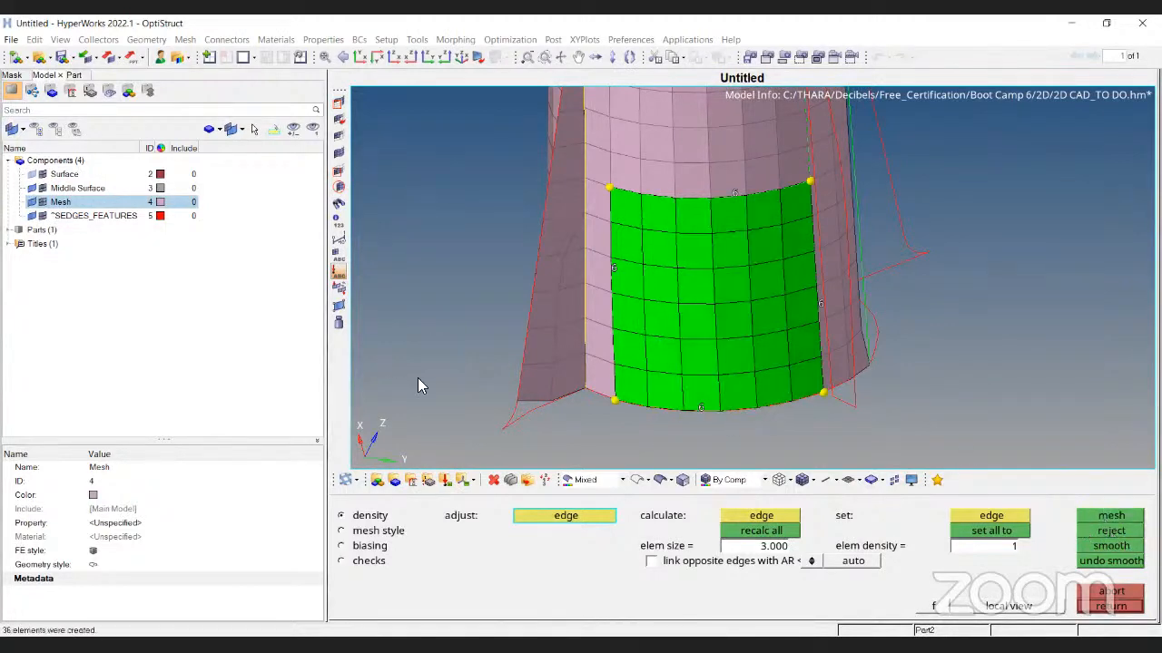
pyautogui.press('Escape')
pyautogui.press('Escape')
pyautogui.scroll(-3, 699, 258)
pyautogui.scroll(-3, 686, 240)
pyautogui.keyDown('ctrl'); pyautogui.moveTo(720, 326); pyautogui.dragTo(714, 464); pyautogui.keyUp('ctrl')
# Mesh the strip surface beside the left fin at 3 mm, selecting by surfs
pyautogui.click(660, 480)
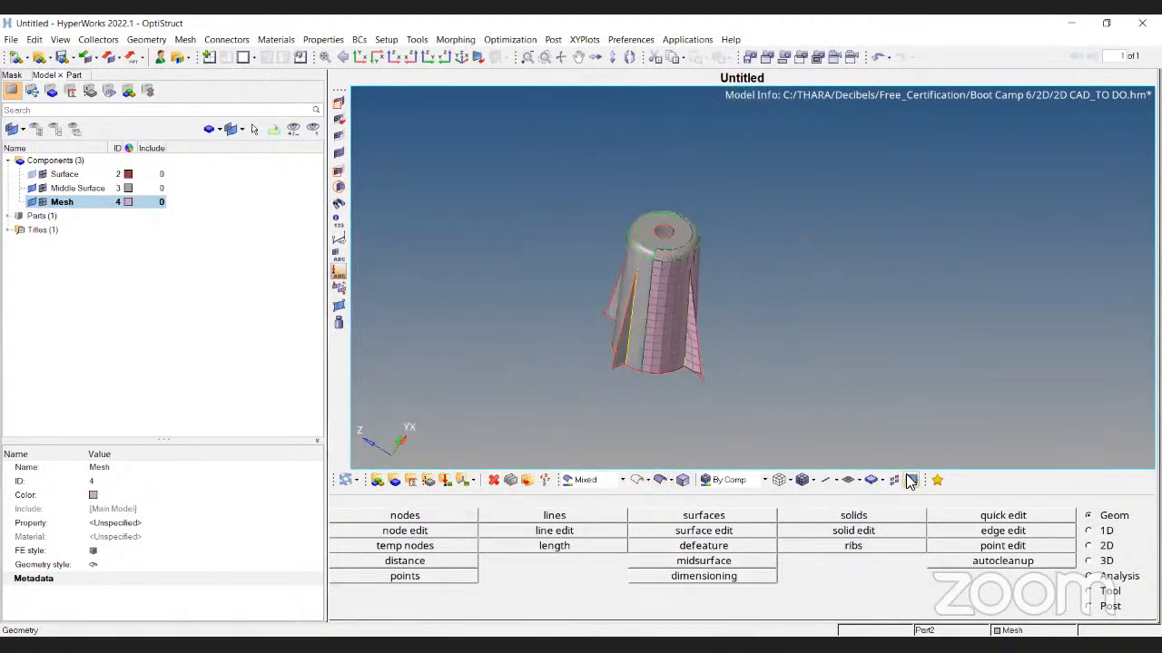
pyautogui.press('F12')
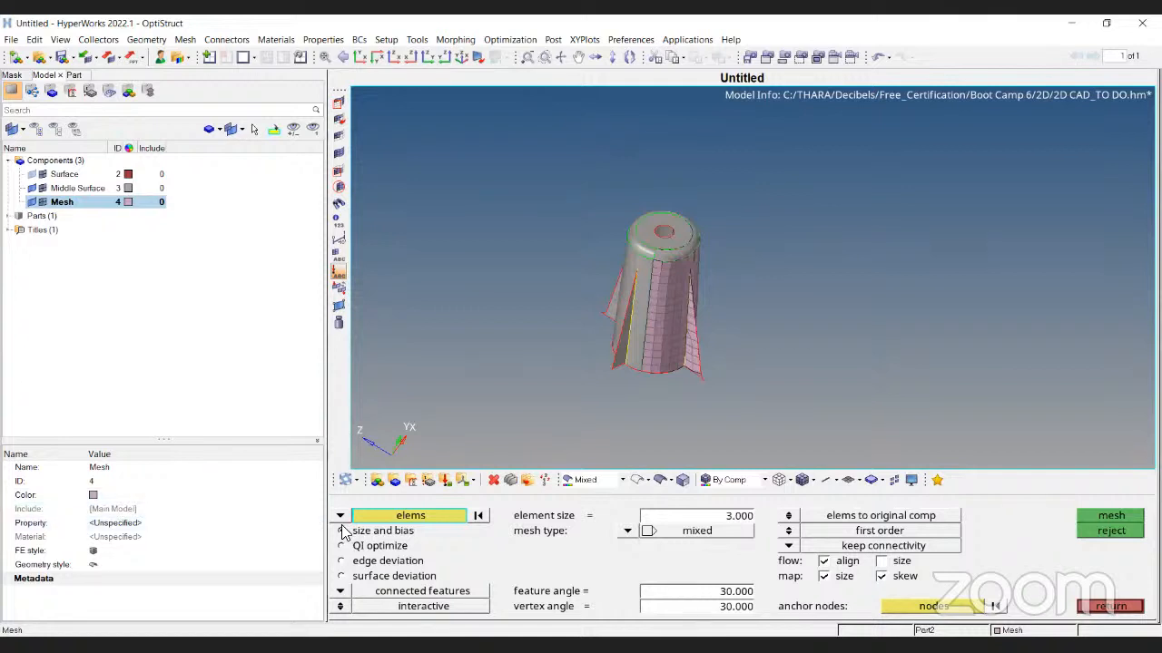
pyautogui.click(341, 515)
pyautogui.click(381, 547)
pyautogui.keyDown('ctrl'); pyautogui.moveTo(772, 334); pyautogui.dragTo(606, 322); pyautogui.keyUp('ctrl')
pyautogui.keyDown('ctrl'); pyautogui.scroll(5, 608, 323); pyautogui.keyUp('ctrl')
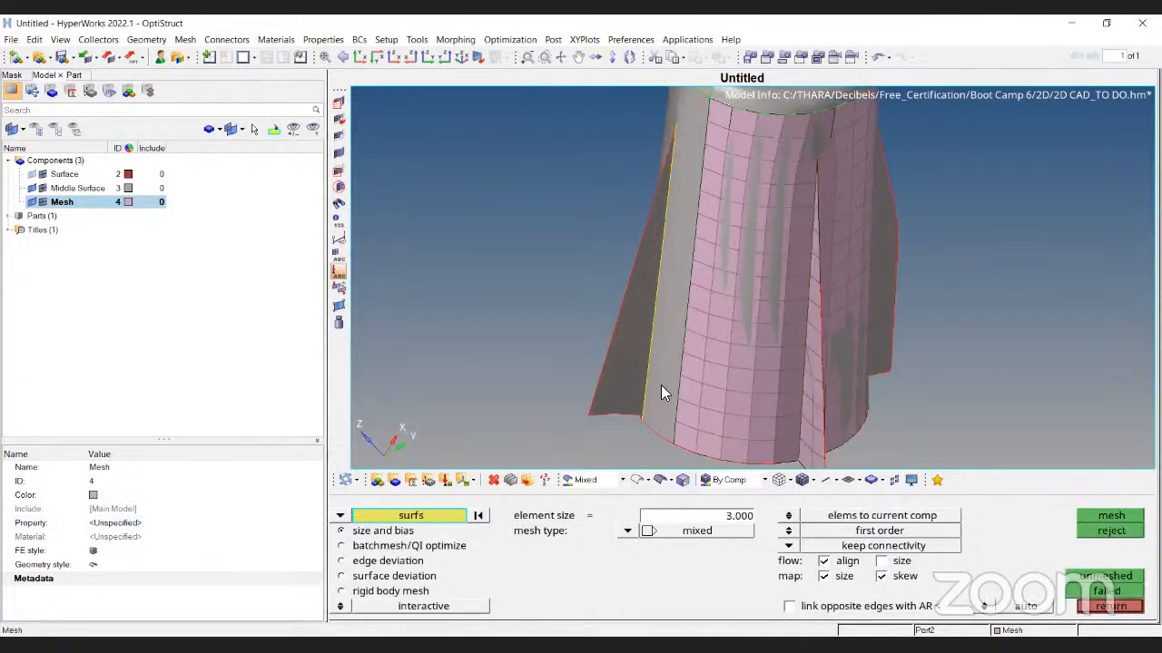
pyautogui.click(657, 384)
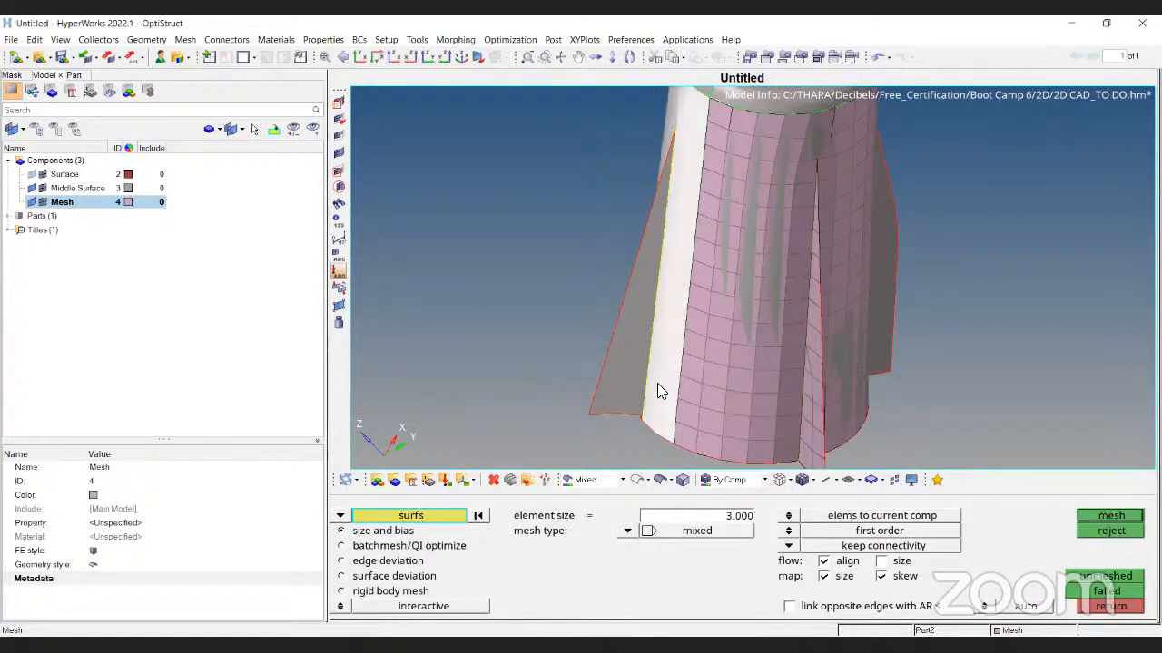
pyautogui.click(1125, 517)
# Raise one strip edge from 12 to 13 elements, remesh, and accept
pyautogui.keyDown('ctrl'); pyautogui.moveTo(695, 381); pyautogui.dragTo(626, 416); pyautogui.keyUp('ctrl')
pyautogui.keyDown('ctrl'); pyautogui.scroll(4, 628, 419); pyautogui.keyUp('ctrl')
pyautogui.keyDown('ctrl'); pyautogui.moveTo(676, 345); pyautogui.dragTo(652, 223); pyautogui.keyUp('ctrl')
pyautogui.click(648, 214)
pyautogui.click(1100, 517)
pyautogui.keyDown('ctrl'); pyautogui.scroll(-2, 605, 293); pyautogui.keyUp('ctrl')
pyautogui.keyDown('ctrl'); pyautogui.scroll(-2, 609, 342); pyautogui.keyUp('ctrl')
pyautogui.keyDown('ctrl'); pyautogui.scroll(-4, 646, 240); pyautogui.keyUp('ctrl')
pyautogui.keyDown('ctrl'); pyautogui.moveTo(645, 240); pyautogui.dragTo(708, 275); pyautogui.keyUp('ctrl')
pyautogui.keyDown('ctrl'); pyautogui.scroll(4, 726, 271); pyautogui.keyUp('ctrl')
pyautogui.press('Escape')
pyautogui.keyDown('ctrl'); pyautogui.scroll(-4, 699, 273); pyautogui.keyUp('ctrl')
pyautogui.keyDown('ctrl'); pyautogui.scroll(4, 620, 203); pyautogui.keyUp('ctrl')
pyautogui.keyDown('ctrl'); pyautogui.scroll(-4, 598, 186); pyautogui.keyUp('ctrl')
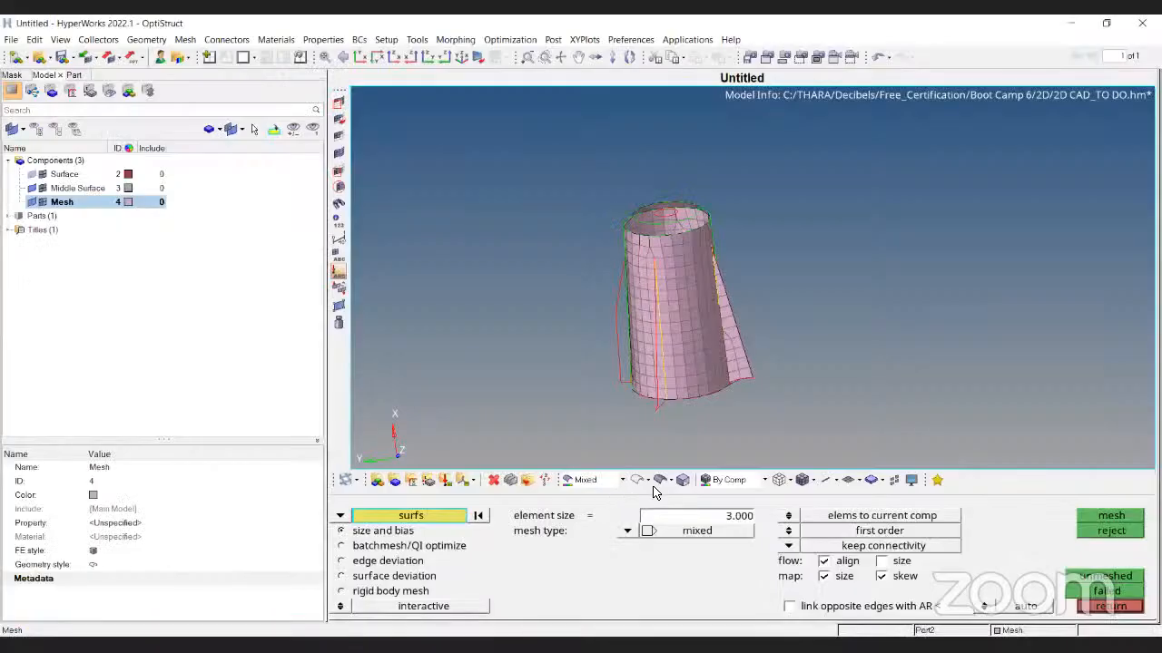
# Mesh the lower right fin surface and accept the result
pyautogui.click(661, 482)
pyautogui.moveTo(590, 314)
pyautogui.keyDown('ctrl'); pyautogui.mouseDown()
pyautogui.moveTo(739, 295)
pyautogui.moveTo(801, 358)
pyautogui.mouseUp(); pyautogui.keyUp('ctrl')
pyautogui.keyDown('ctrl'); pyautogui.scroll(5, 641, 225); pyautogui.keyUp('ctrl')
pyautogui.keyDown('ctrl'); pyautogui.moveTo(641, 225); pyautogui.dragTo(731, 297); pyautogui.keyUp('ctrl')
pyautogui.keyDown('ctrl'); pyautogui.moveTo(732, 298); pyautogui.dragTo(735, 265, button='right'); pyautogui.keyUp('ctrl')
pyautogui.click(729, 400)
pyautogui.middleClick(728, 400)
pyautogui.click(1134, 518)
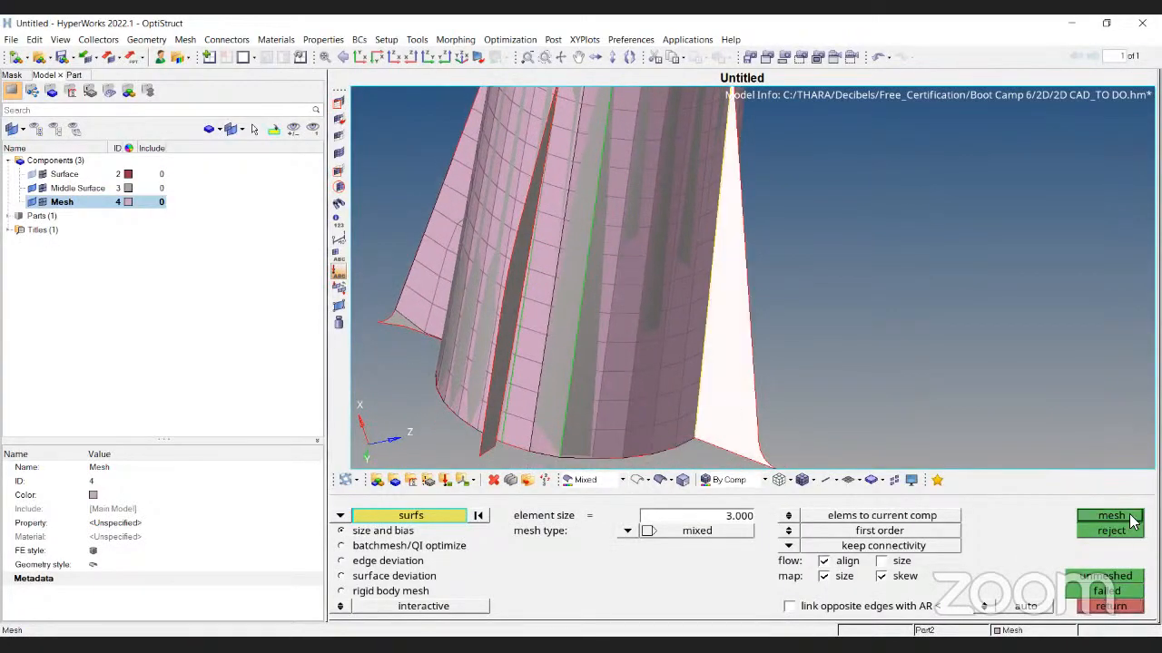
pyautogui.click(640, 483)
pyautogui.keyDown('ctrl'); pyautogui.moveTo(721, 410); pyautogui.dragTo(811, 419); pyautogui.keyUp('ctrl')
pyautogui.keyDown('ctrl'); pyautogui.scroll(4, 810, 427); pyautogui.keyUp('ctrl')
pyautogui.press('Escape')
pyautogui.press('Escape')
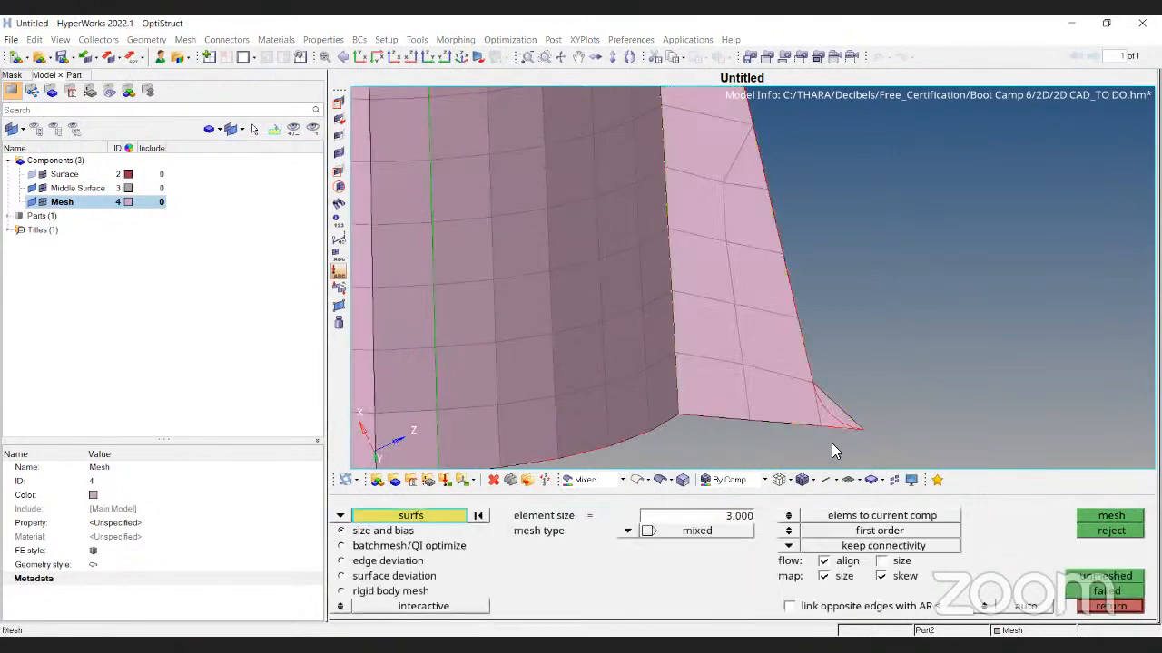
# Delete the stray triangle element at the fin's lower tip
pyautogui.press('F2')
pyautogui.click(840, 424)
pyautogui.click(1059, 513)
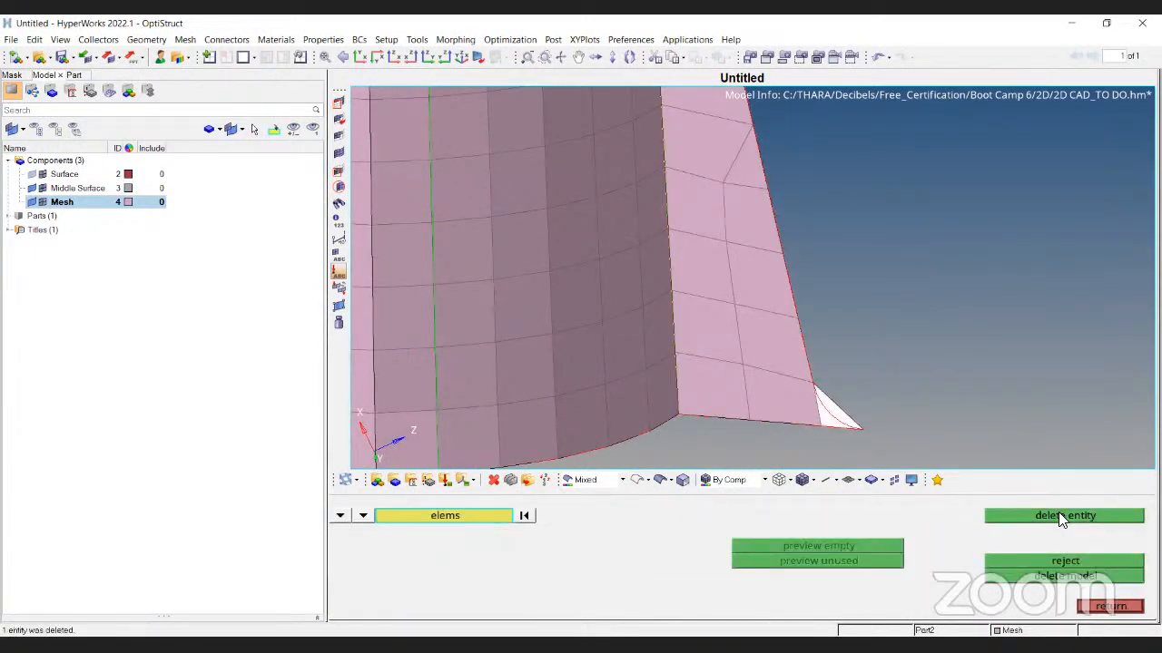
pyautogui.press('Escape')
# Pick the thin sliver element at the top of the fin slit for deletion
pyautogui.keyDown('ctrl'); pyautogui.scroll(-3, 808, 405); pyautogui.keyUp('ctrl')
pyautogui.keyDown('ctrl'); pyautogui.moveTo(799, 314); pyautogui.dragTo(781, 317); pyautogui.keyUp('ctrl')
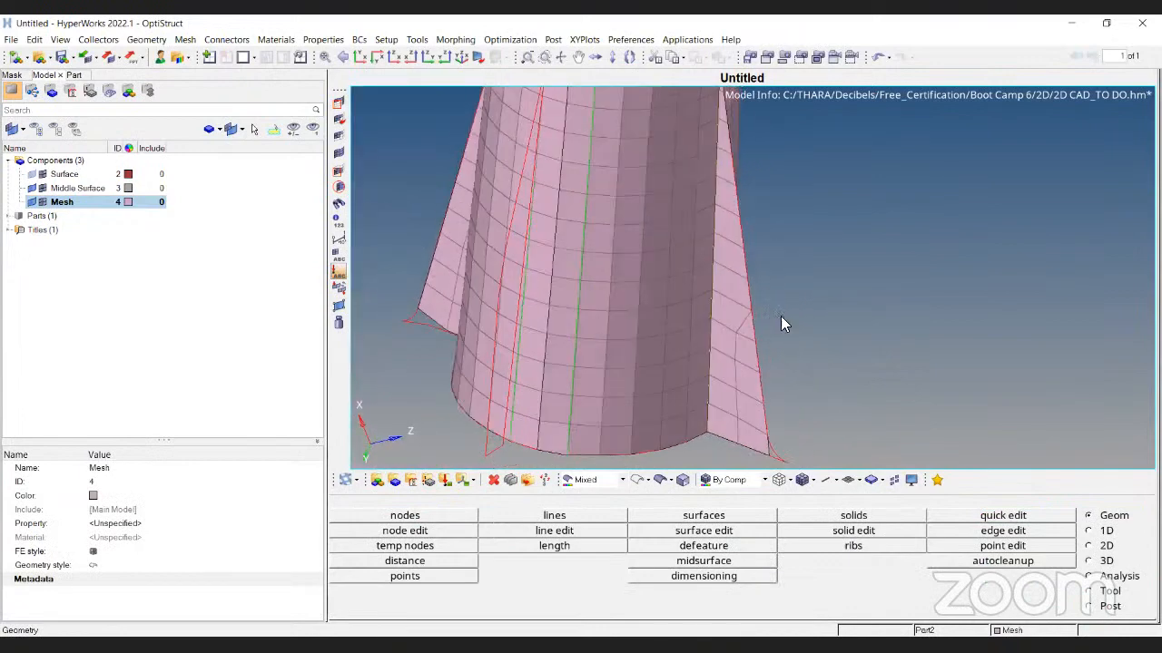
pyautogui.keyDown('ctrl'); pyautogui.scroll(3, 741, 272); pyautogui.keyUp('ctrl')
pyautogui.keyDown('ctrl'); pyautogui.scroll(-5, 741, 272); pyautogui.keyUp('ctrl')
pyautogui.keyDown('ctrl'); pyautogui.moveTo(867, 277); pyautogui.dragTo(701, 307); pyautogui.keyUp('ctrl')
pyautogui.keyDown('ctrl'); pyautogui.scroll(4, 693, 312); pyautogui.keyUp('ctrl')
pyautogui.keyDown('ctrl'); pyautogui.moveTo(693, 227); pyautogui.dragTo(691, 365, button='right'); pyautogui.keyUp('ctrl')
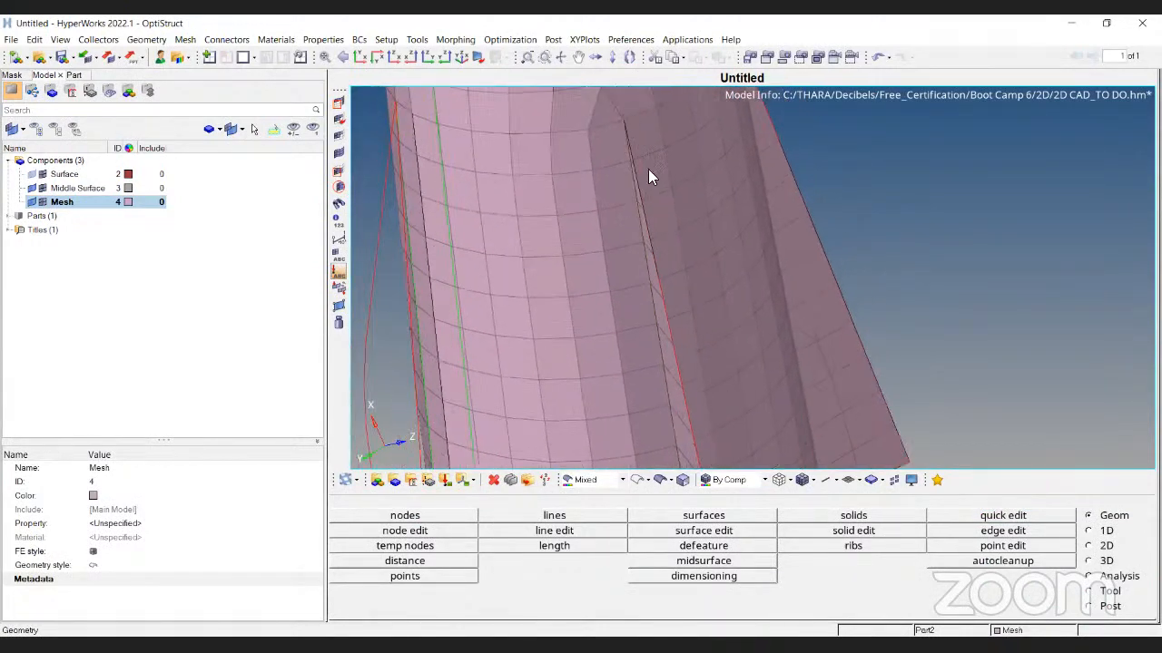
pyautogui.keyDown('ctrl'); pyautogui.moveTo(639, 167); pyautogui.dragTo(638, 265, button='right'); pyautogui.keyUp('ctrl')
pyautogui.keyDown('ctrl'); pyautogui.moveTo(638, 265); pyautogui.dragTo(759, 230); pyautogui.keyUp('ctrl')
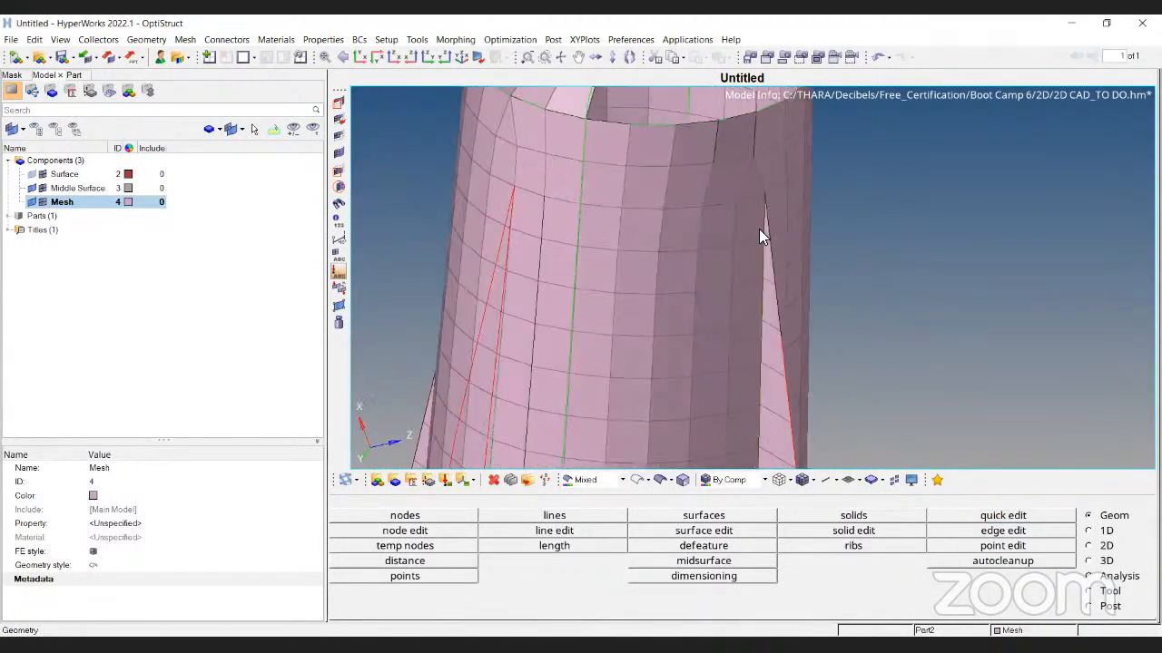
pyautogui.keyDown('ctrl'); pyautogui.scroll(5, 758, 231); pyautogui.keyUp('ctrl')
pyautogui.keyDown('ctrl'); pyautogui.moveTo(722, 294); pyautogui.dragTo(735, 270); pyautogui.keyUp('ctrl')
pyautogui.keyDown('ctrl'); pyautogui.scroll(3, 735, 271); pyautogui.keyUp('ctrl')
pyautogui.press('F2')
pyautogui.click(749, 289)
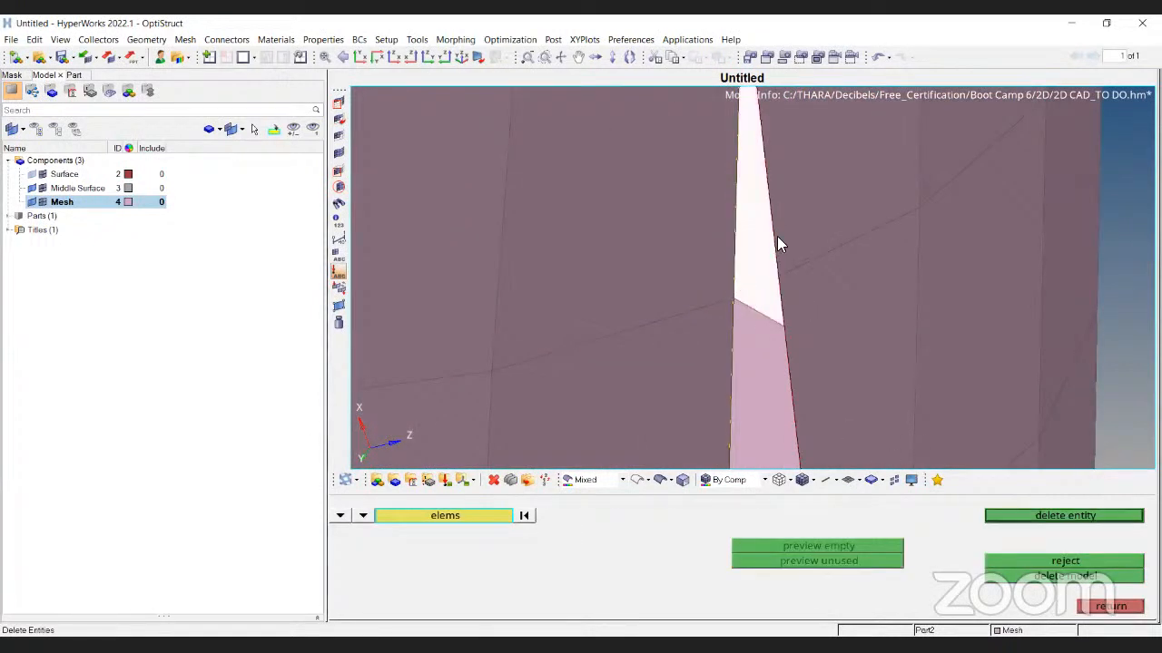
pyautogui.keyDown('ctrl'); pyautogui.scroll(-4, 737, 253); pyautogui.keyUp('ctrl')
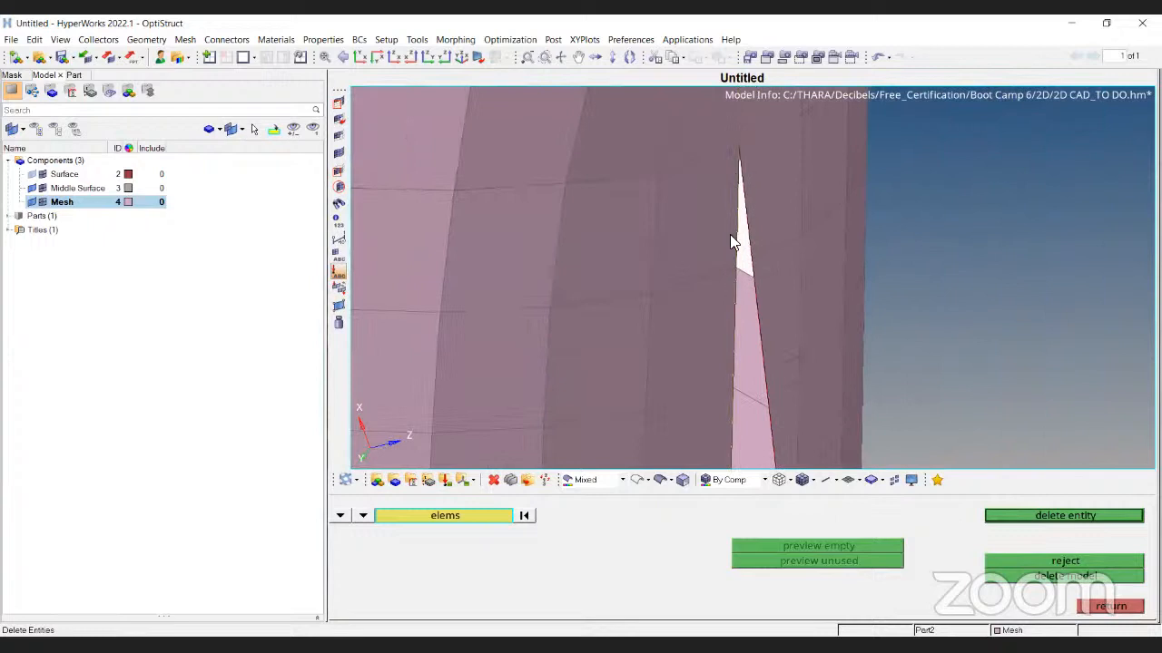
# Delete the sliver element and replace the slit tip node with the top node
pyautogui.click(1054, 518)
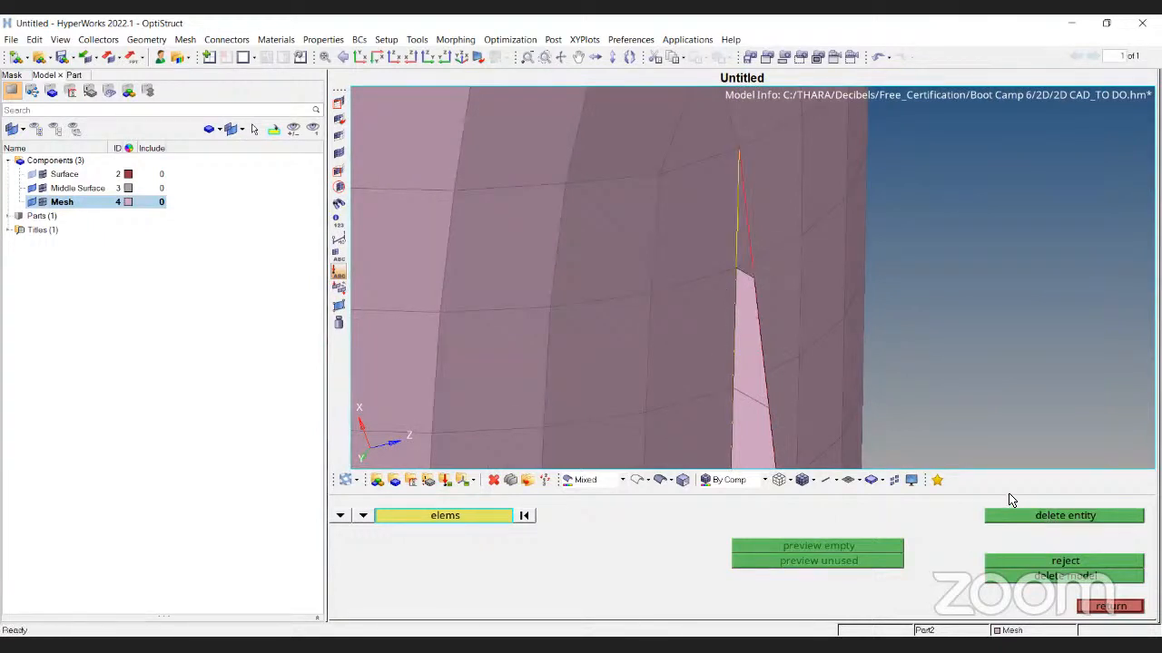
pyautogui.press('Escape')
pyautogui.press('F3')
pyautogui.keyDown('ctrl'); pyautogui.scroll(2, 719, 243); pyautogui.keyUp('ctrl')
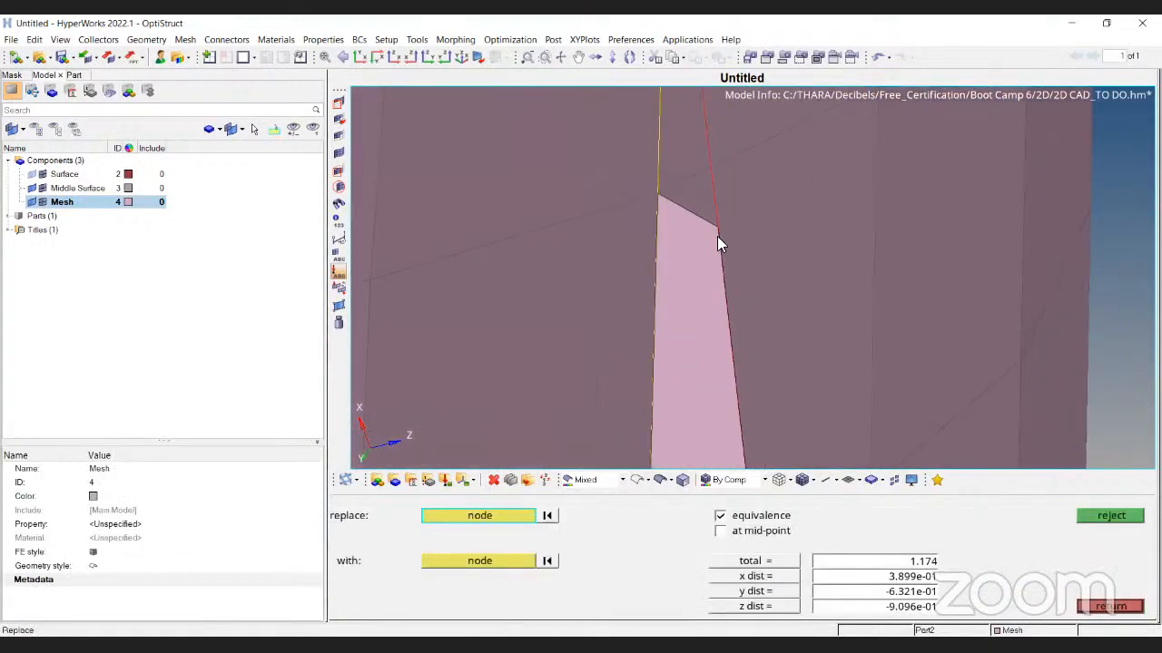
pyautogui.click(716, 228)
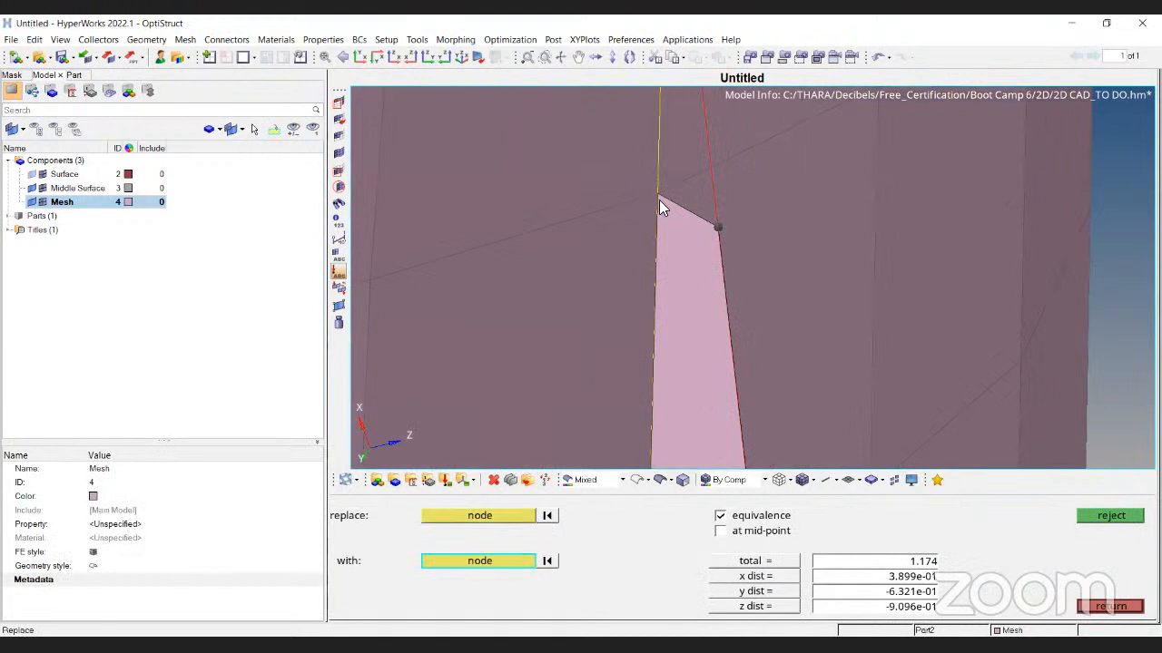
pyautogui.click(659, 200)
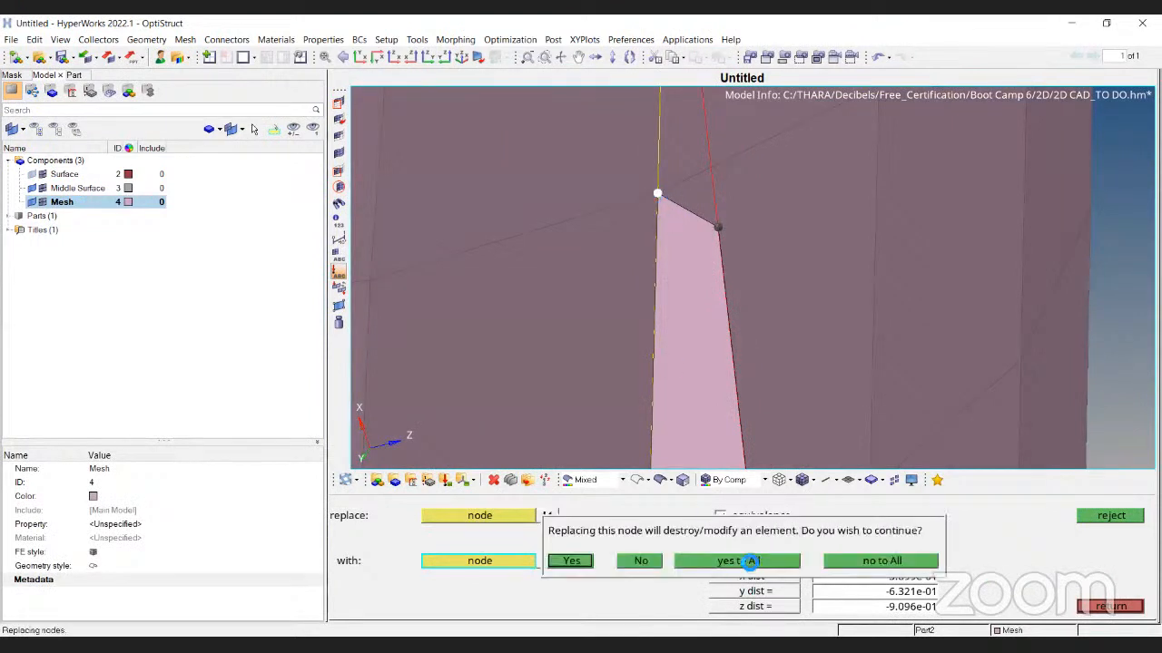
pyautogui.click(749, 561)
# Undo that and collapse the fin element's right corner onto the slit's top node
pyautogui.hotkey('ctrl', 'z')
pyautogui.keyDown('ctrl'); pyautogui.moveTo(680, 200); pyautogui.dragTo(710, 271, button='right'); pyautogui.keyUp('ctrl')
pyautogui.scroll(3, 709, 271)
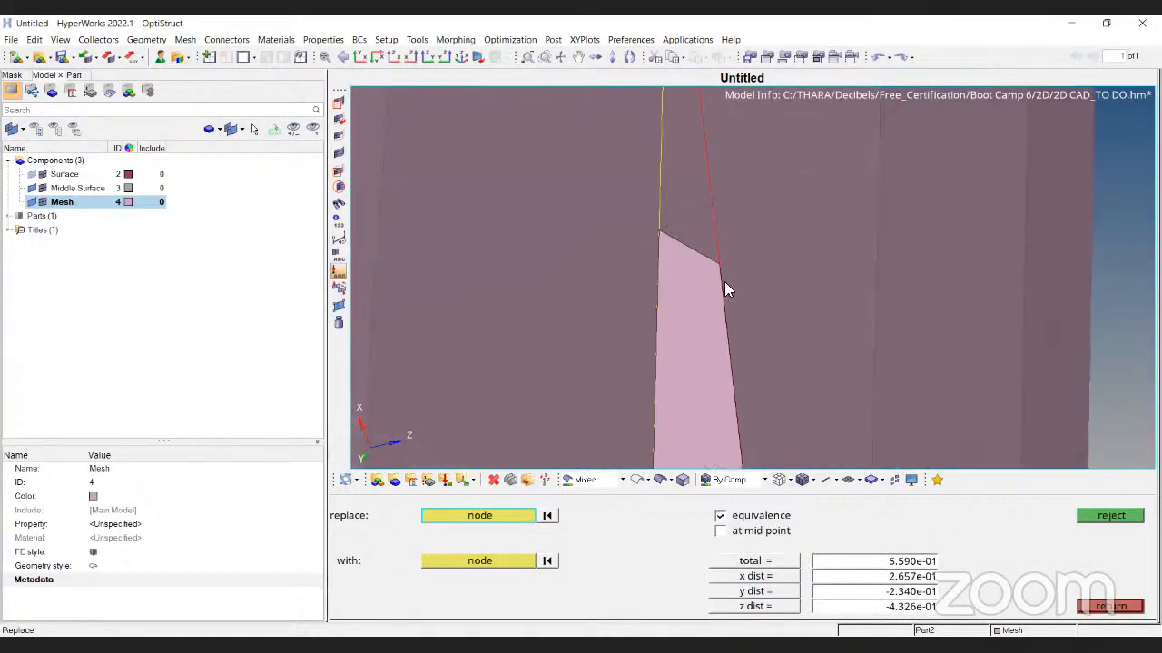
pyautogui.click(717, 270)
pyautogui.click(664, 234)
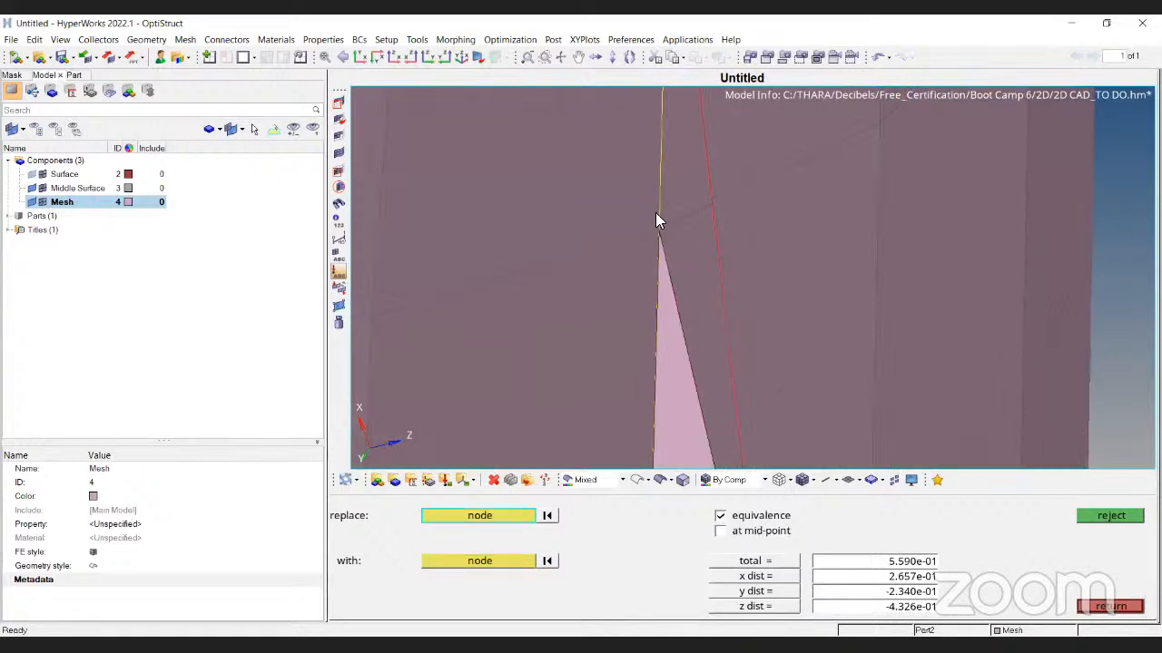
pyautogui.scroll(-4, 676, 200)
pyautogui.scroll(-3, 682, 202)
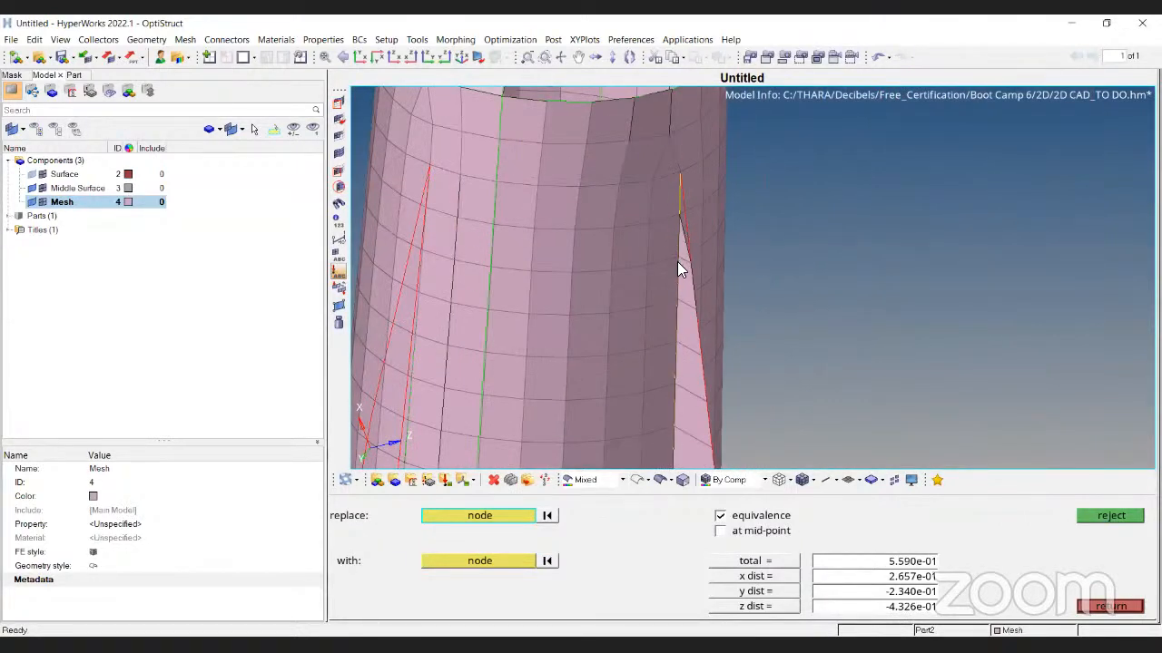
pyautogui.click(660, 479)
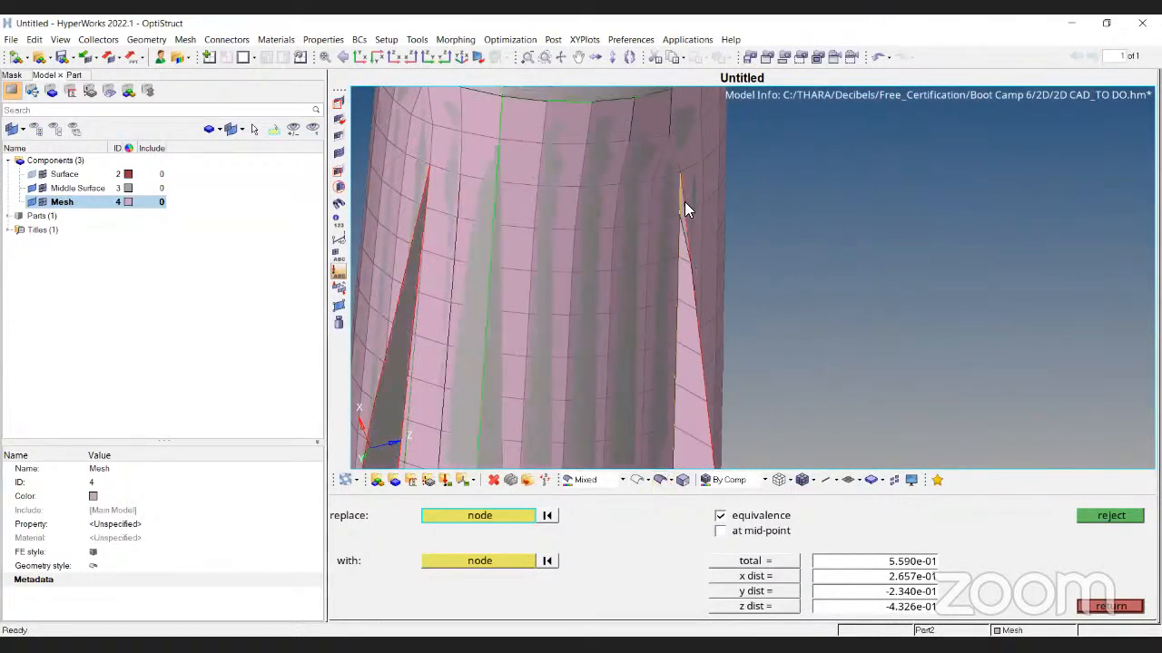
pyautogui.scroll(-5, 668, 199)
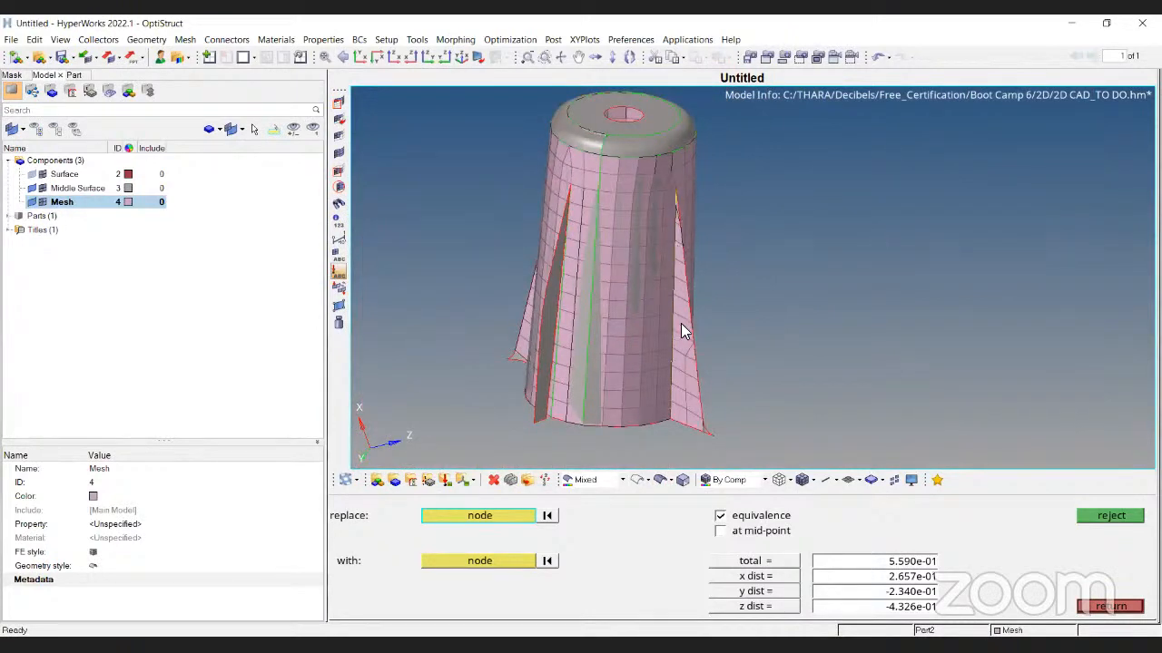
pyautogui.scroll(5, 677, 200)
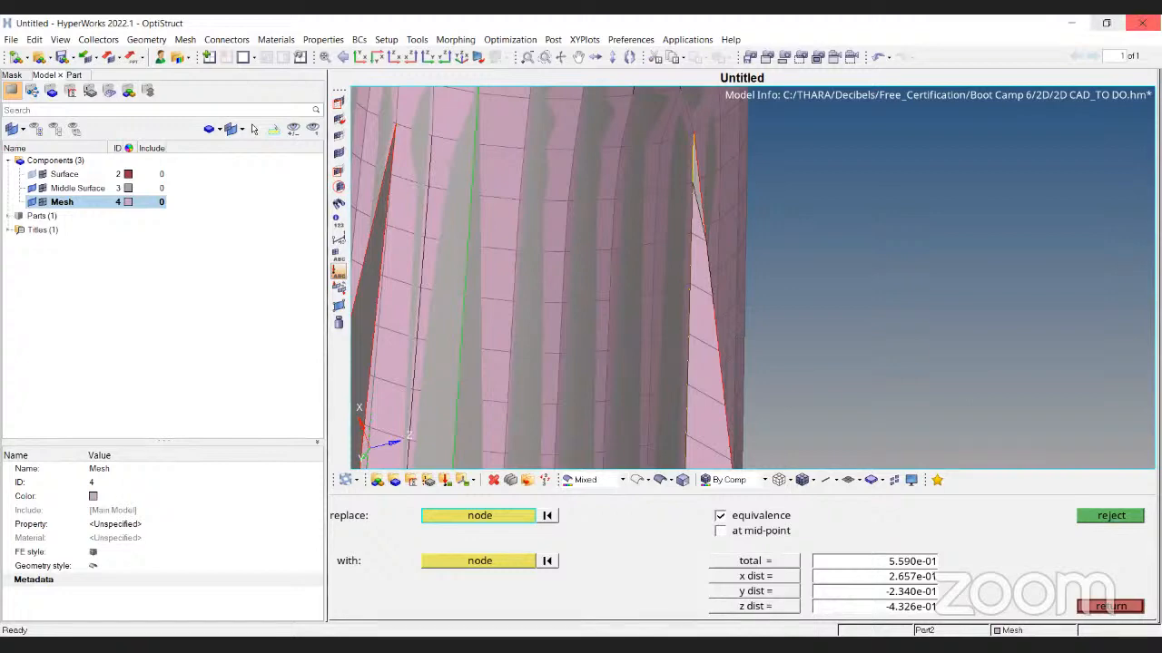
# Inspect the cylinder mesh, then bring up the Decklid Demo_Final model window
pyautogui.scroll(-10, 572, 248)
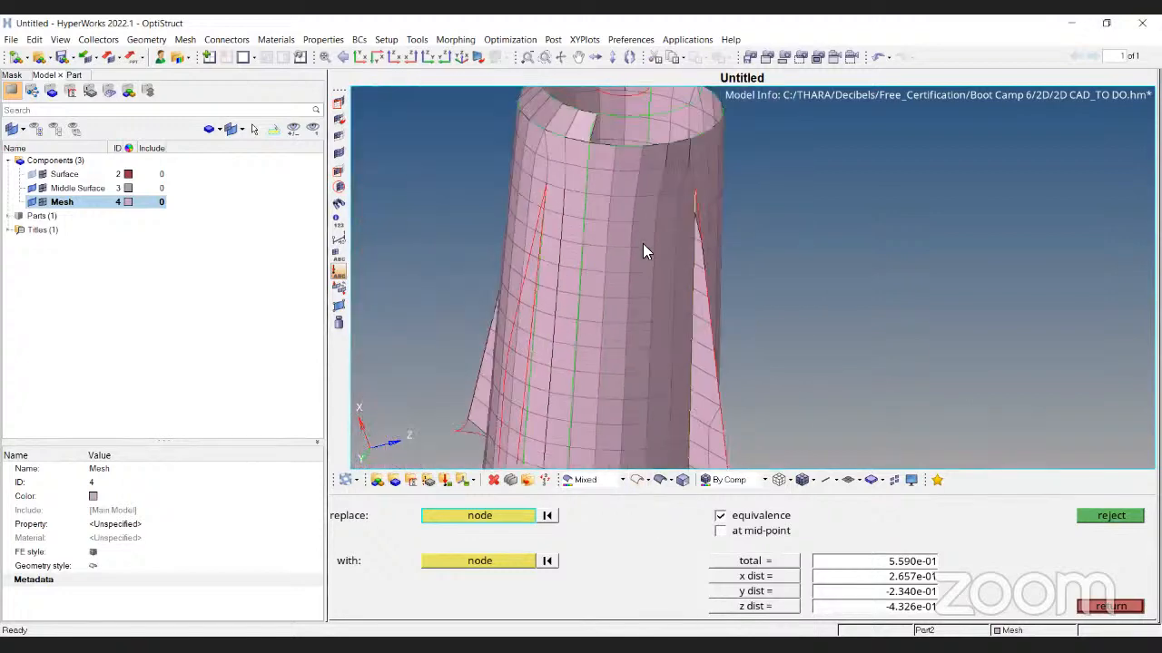
pyautogui.keyDown('ctrl'); pyautogui.moveTo(533, 264); pyautogui.dragTo(714, 132); pyautogui.keyUp('ctrl')
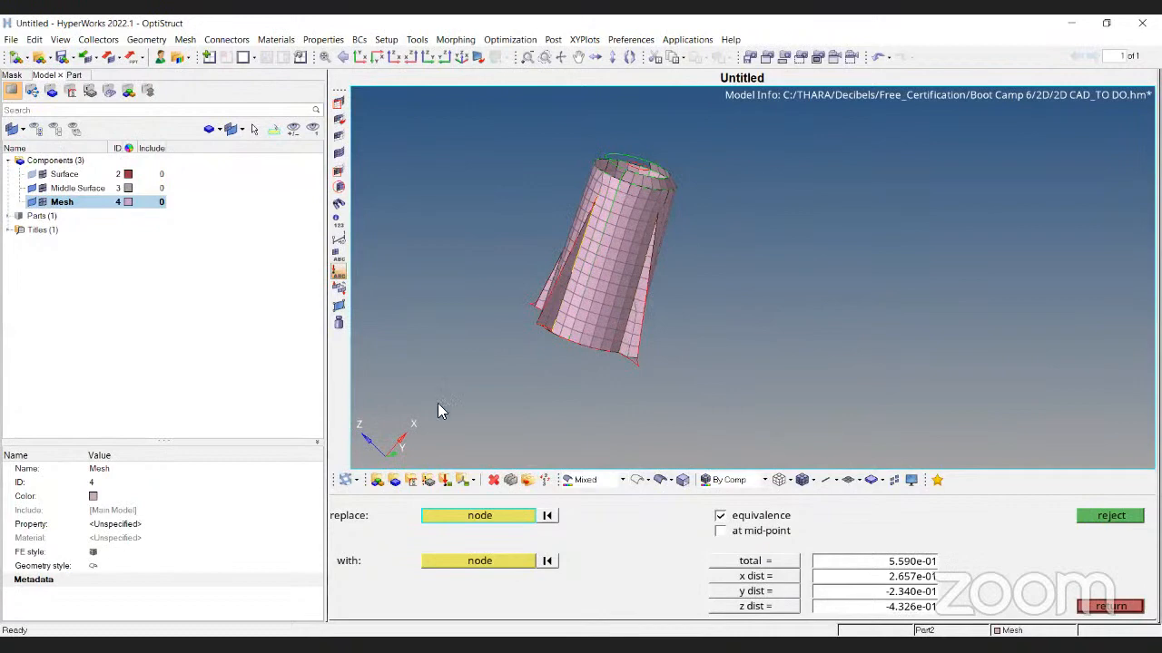
pyautogui.hotkey('alt', 'Tab')
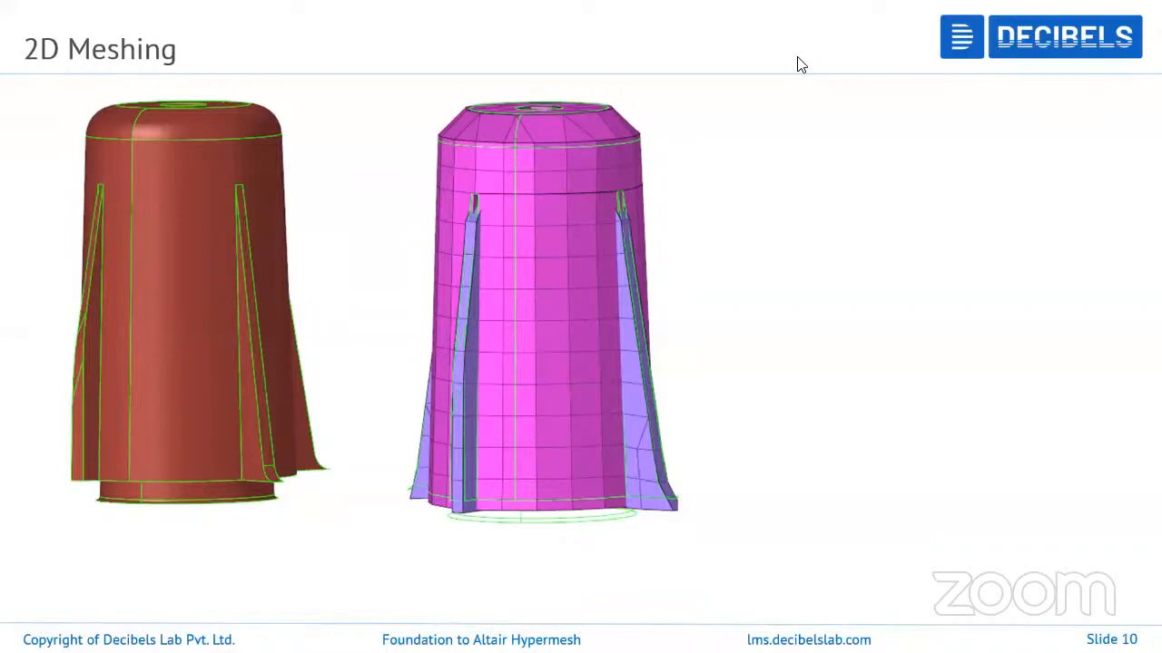
pyautogui.hotkey('alt', 'Tab')
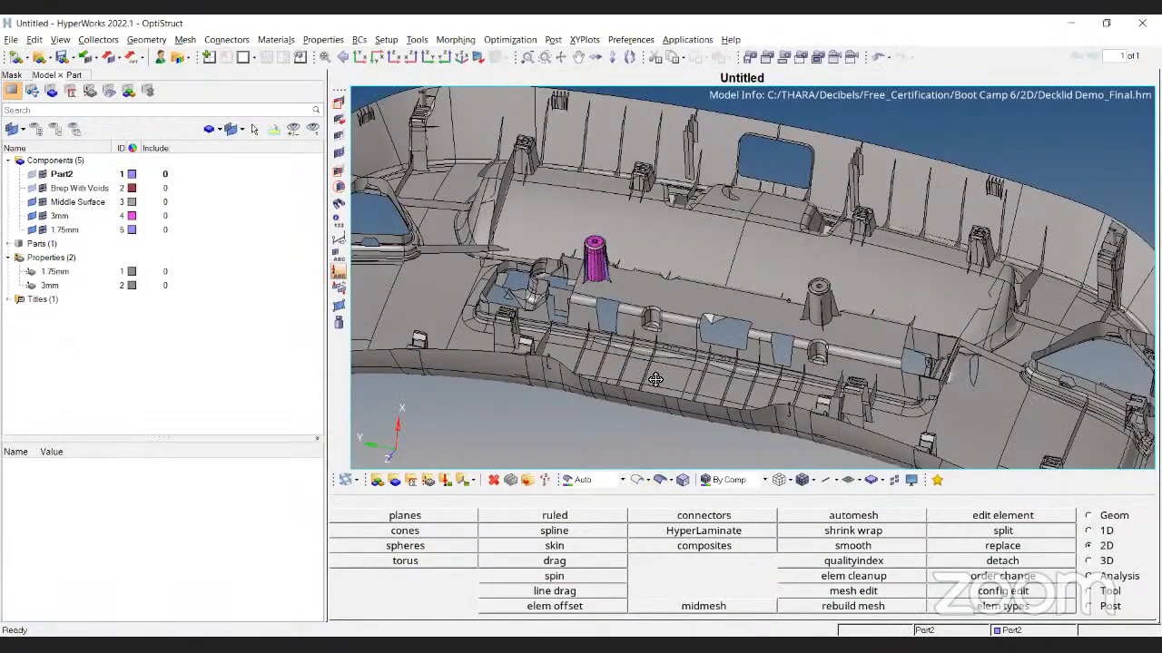
# Show the decklid geometry in Mixed mode, toggling wireframe and element thickness display
pyautogui.click(624, 484)
pyautogui.click(589, 569)
pyautogui.keyDown('ctrl'); pyautogui.moveTo(700, 384); pyautogui.dragTo(668, 332); pyautogui.keyUp('ctrl')
pyautogui.scroll(5, 639, 332)
pyautogui.scroll(5, 554, 207)
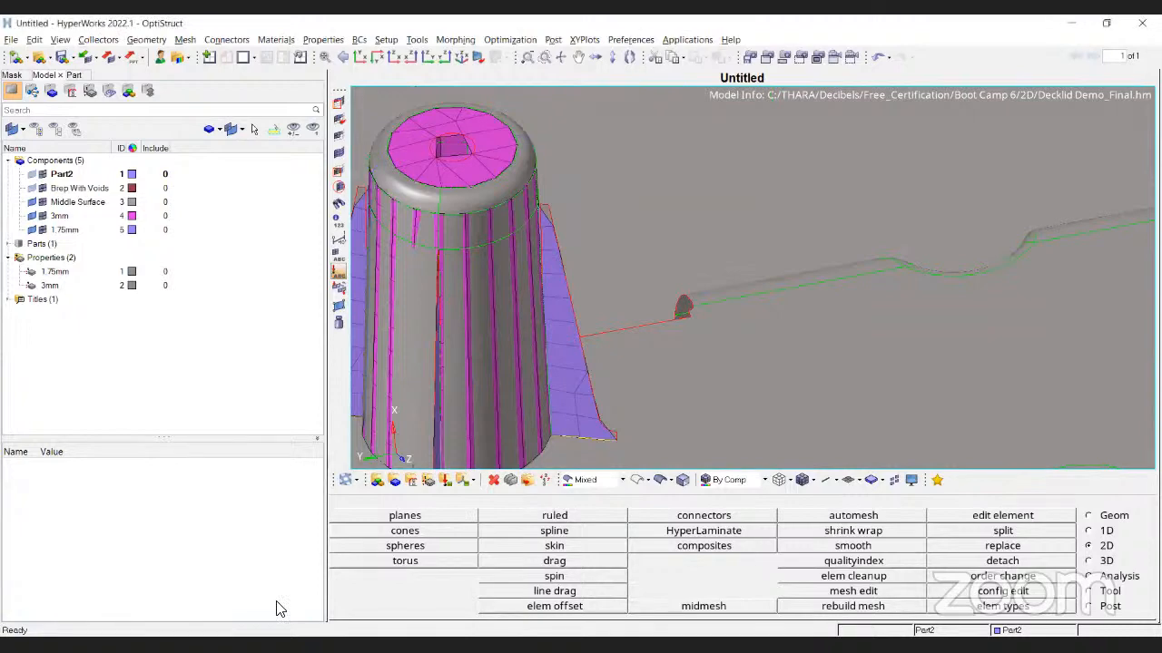
pyautogui.scroll(-6, 681, 293)
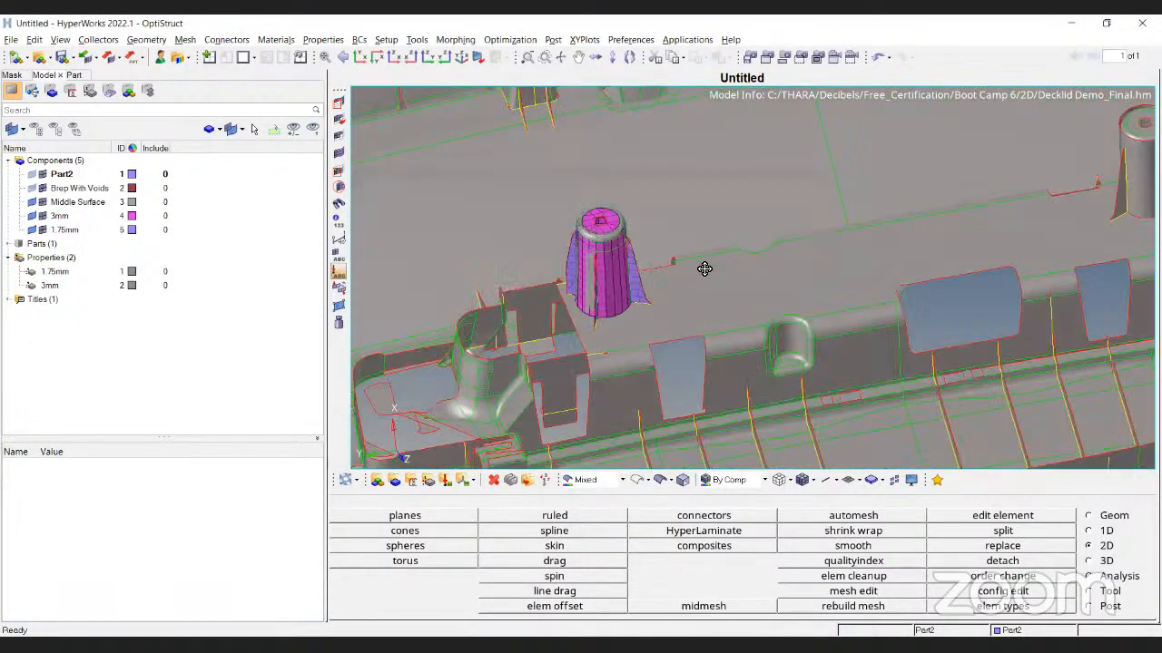
pyautogui.scroll(4, 705, 269)
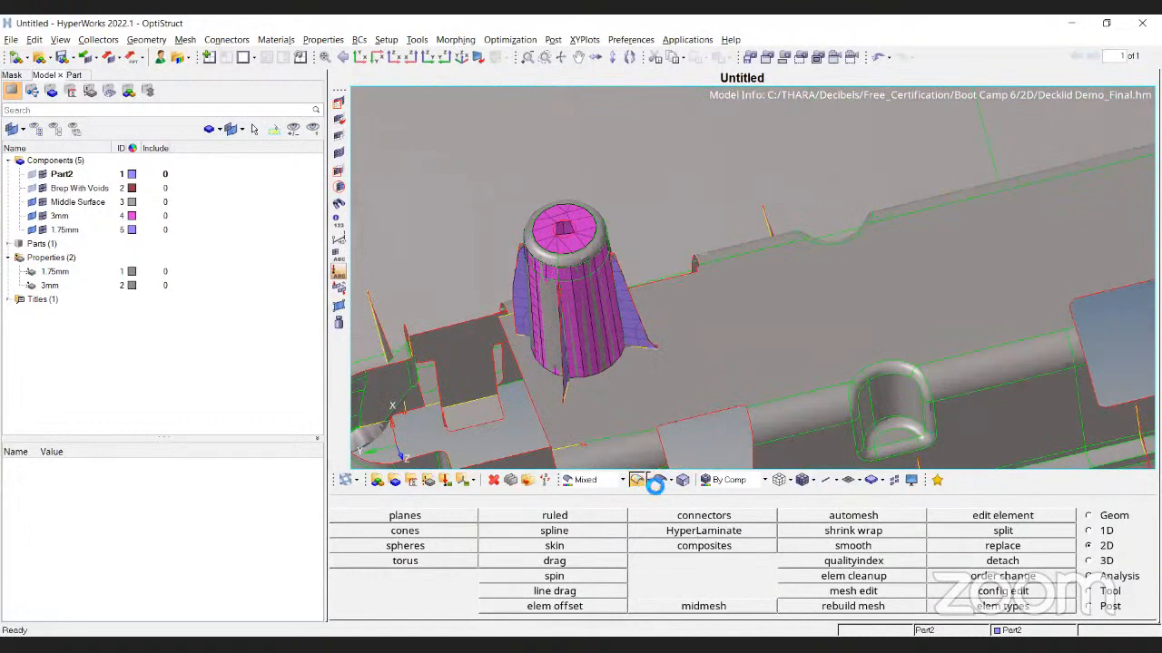
pyautogui.click(641, 481)
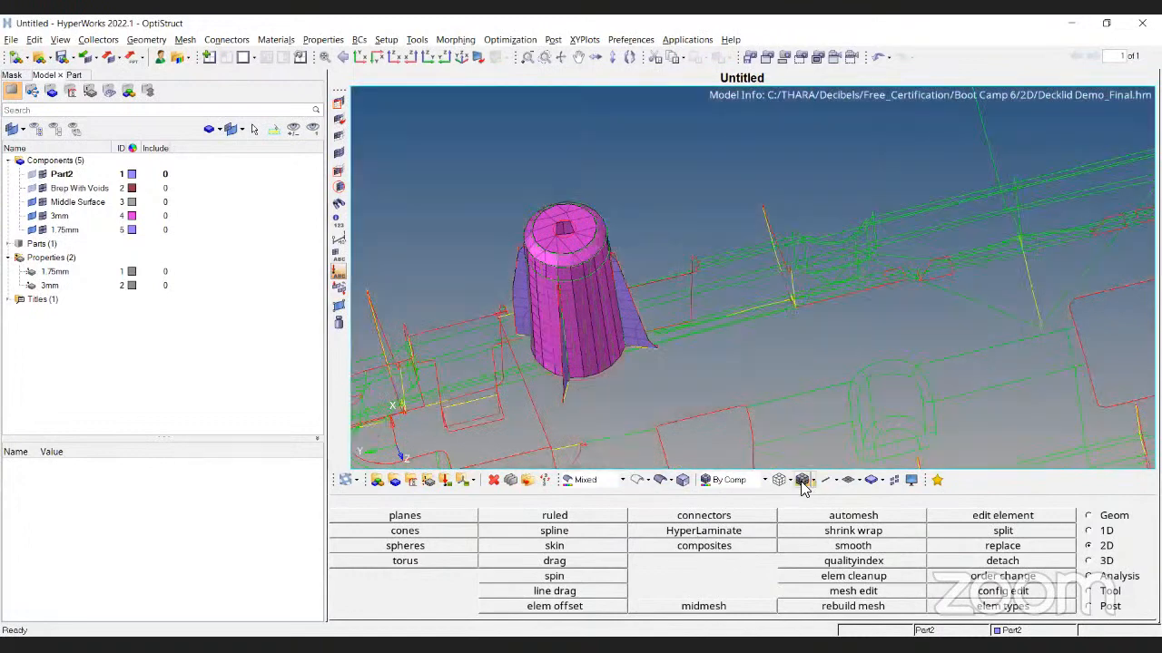
pyautogui.click(857, 484)
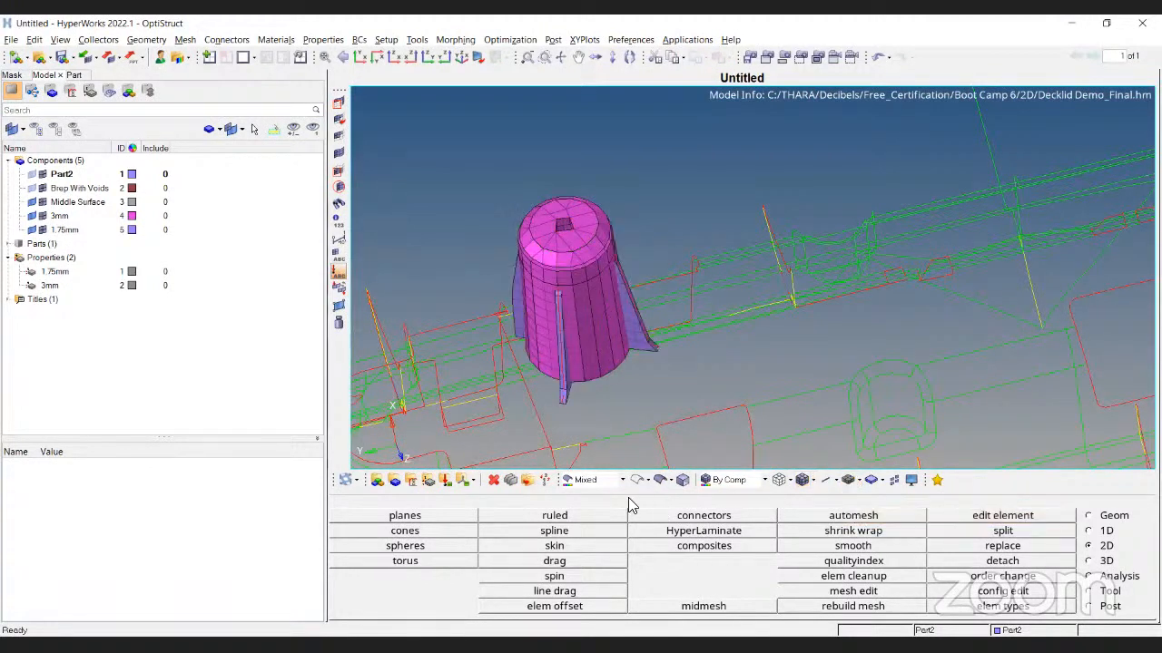
pyautogui.click(660, 480)
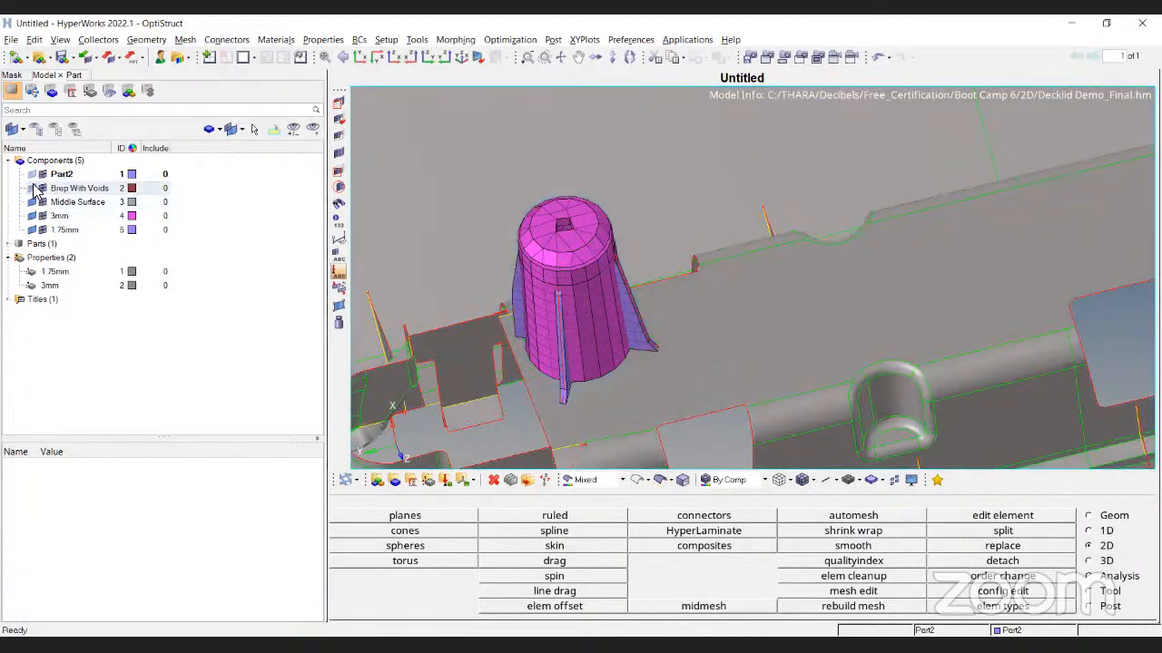
# Hide the Middle Surface component and inspect the cone mesh from several angles in wireframe
pyautogui.click(31, 203)
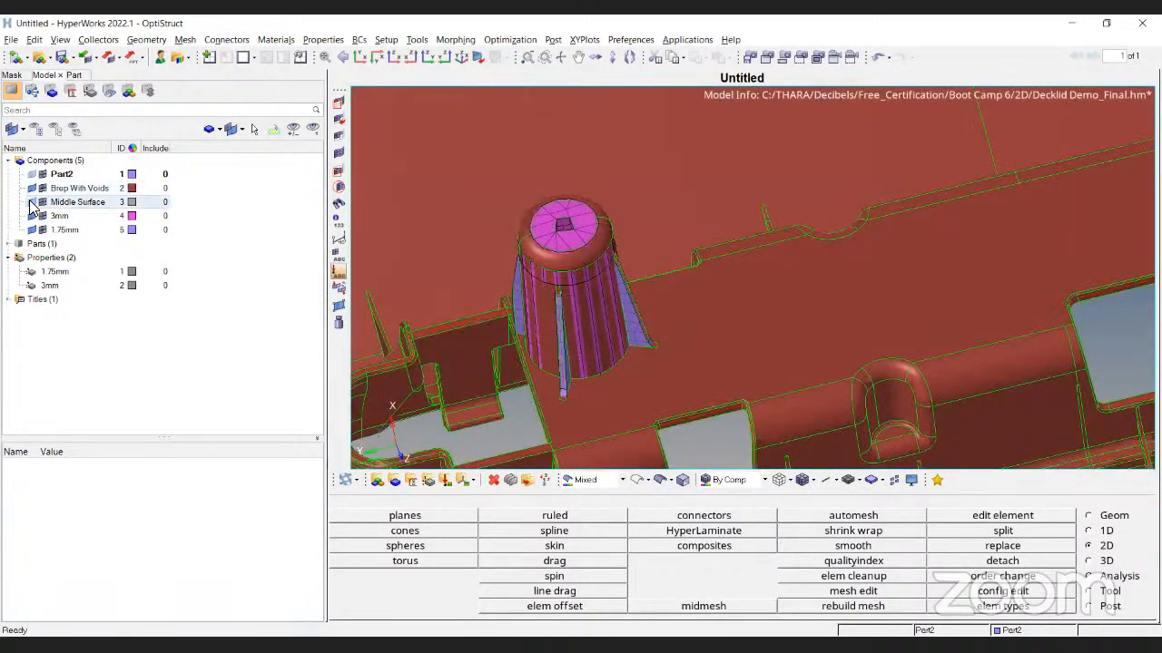
pyautogui.keyDown('ctrl'); pyautogui.moveTo(887, 354); pyautogui.dragTo(688, 279); pyautogui.keyUp('ctrl')
pyautogui.keyDown('ctrl'); pyautogui.scroll(5, 650, 185); pyautogui.keyUp('ctrl')
pyautogui.keyDown('ctrl'); pyautogui.scroll(5, 688, 279); pyautogui.keyUp('ctrl')
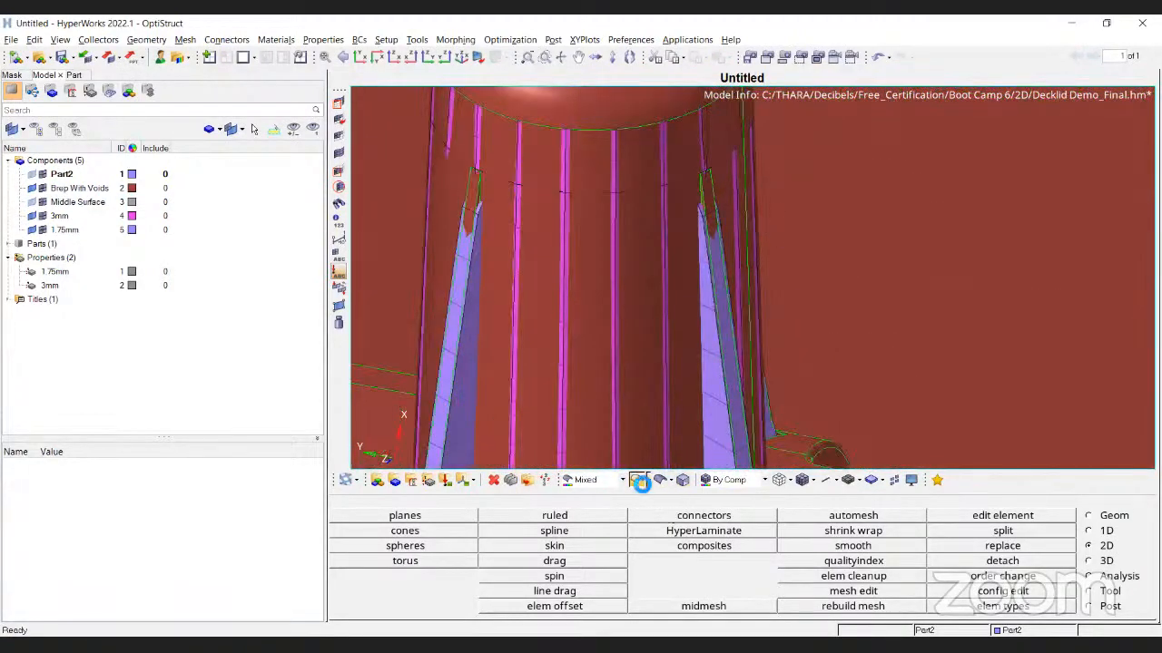
pyautogui.keyDown('ctrl'); pyautogui.scroll(-4, 684, 325); pyautogui.keyUp('ctrl')
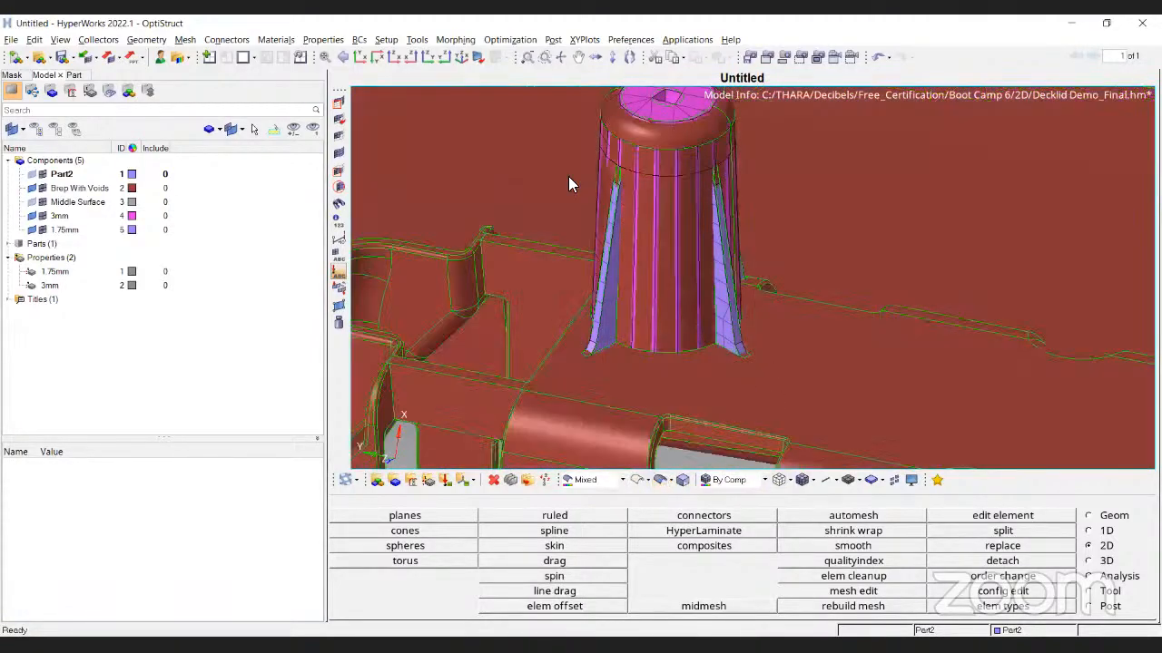
pyautogui.keyDown('ctrl'); pyautogui.moveTo(568, 184); pyautogui.dragTo(692, 288); pyautogui.keyUp('ctrl')
pyautogui.keyDown('ctrl'); pyautogui.scroll(5, 674, 288); pyautogui.keyUp('ctrl')
pyautogui.click(637, 481)
pyautogui.moveTo(672, 435)
pyautogui.keyDown('ctrl'); pyautogui.mouseDown()
pyautogui.moveTo(699, 402)
pyautogui.moveTo(695, 275)
pyautogui.moveTo(700, 446)
pyautogui.moveTo(780, 370)
pyautogui.moveTo(636, 256)
pyautogui.mouseUp(); pyautogui.keyUp('ctrl')
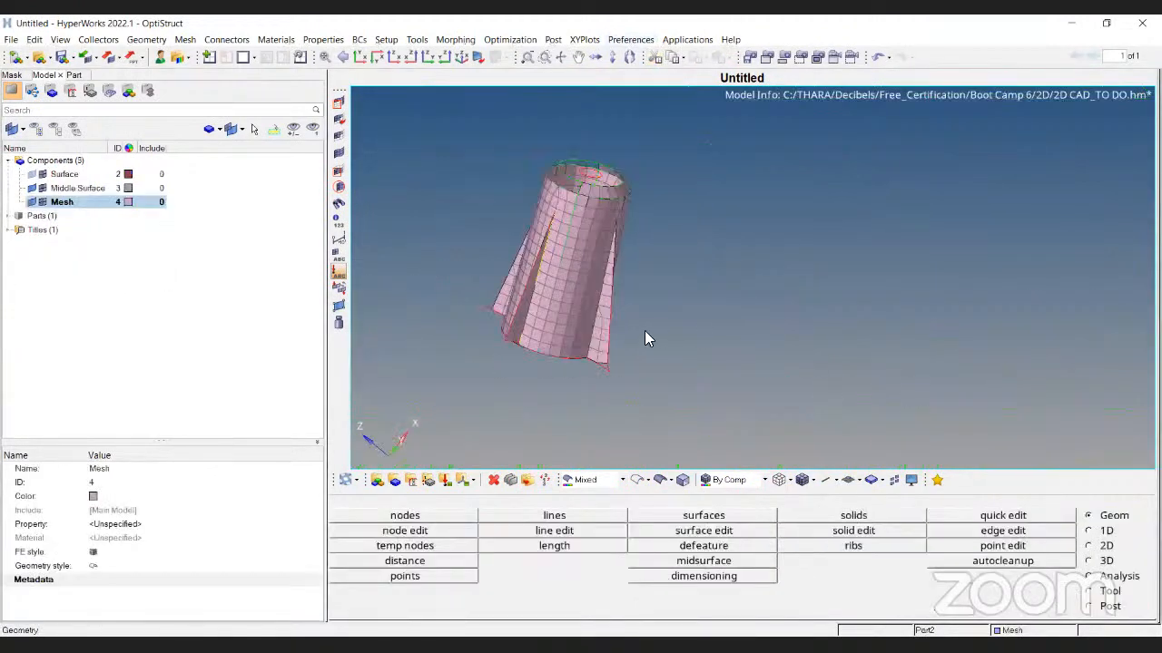
pyautogui.keyDown('ctrl'); pyautogui.moveTo(645, 338); pyautogui.dragTo(617, 353); pyautogui.keyUp('ctrl')
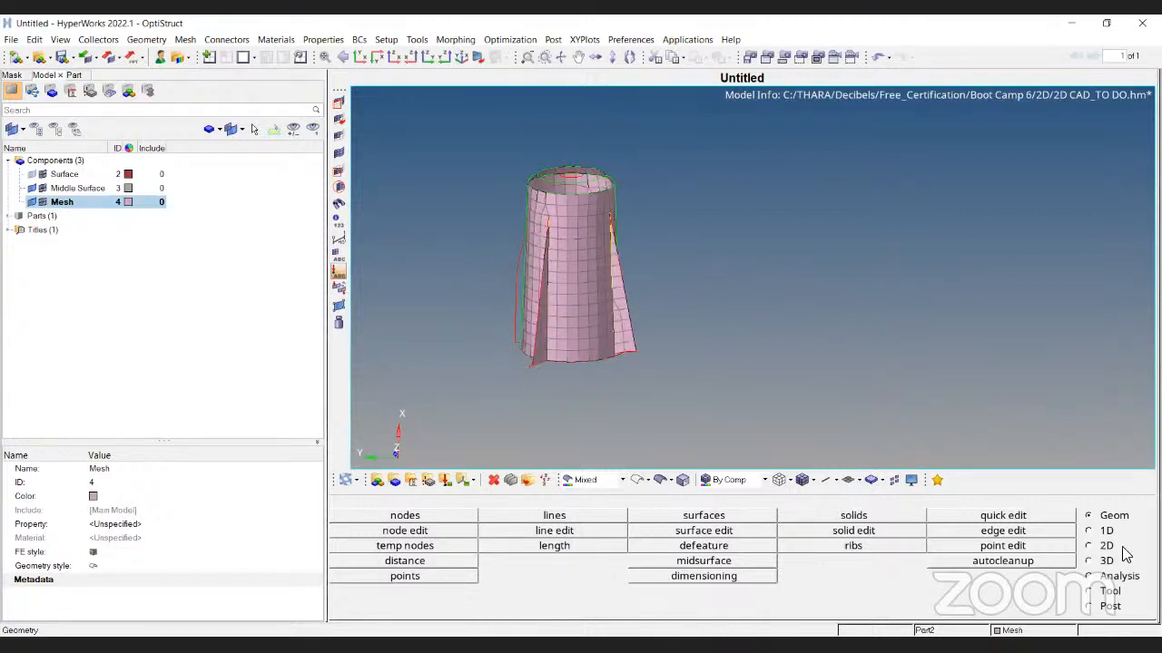
# Open the midsurface Review Thickness tool and measure the fin surface thickness
pyautogui.click(716, 567)
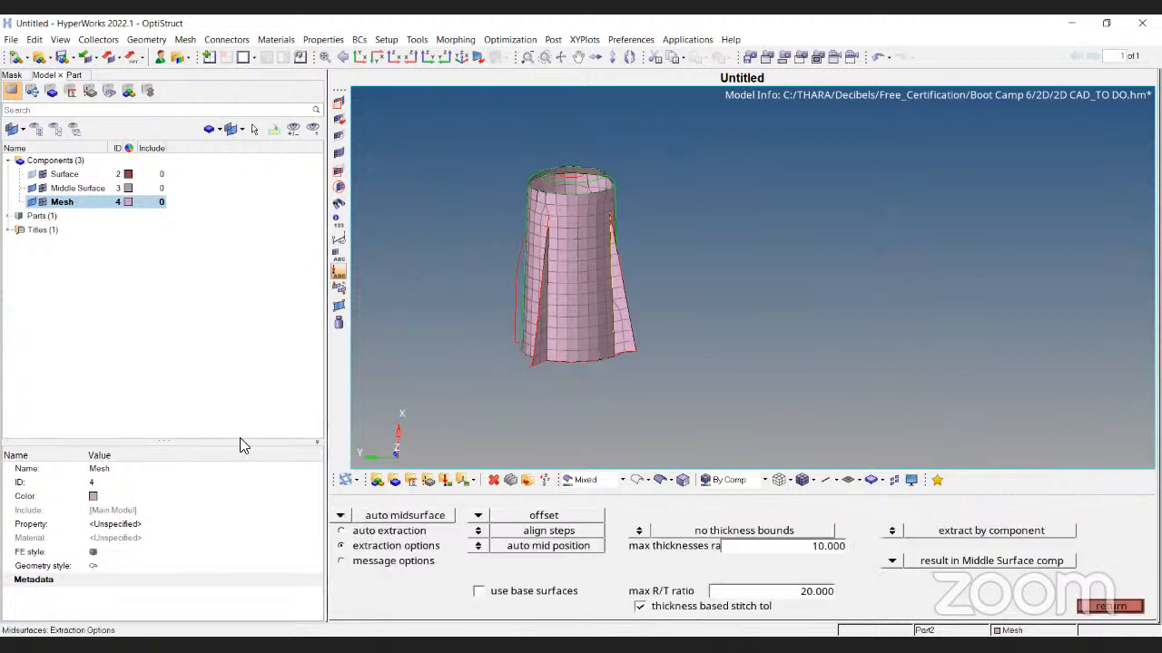
pyautogui.click(339, 516)
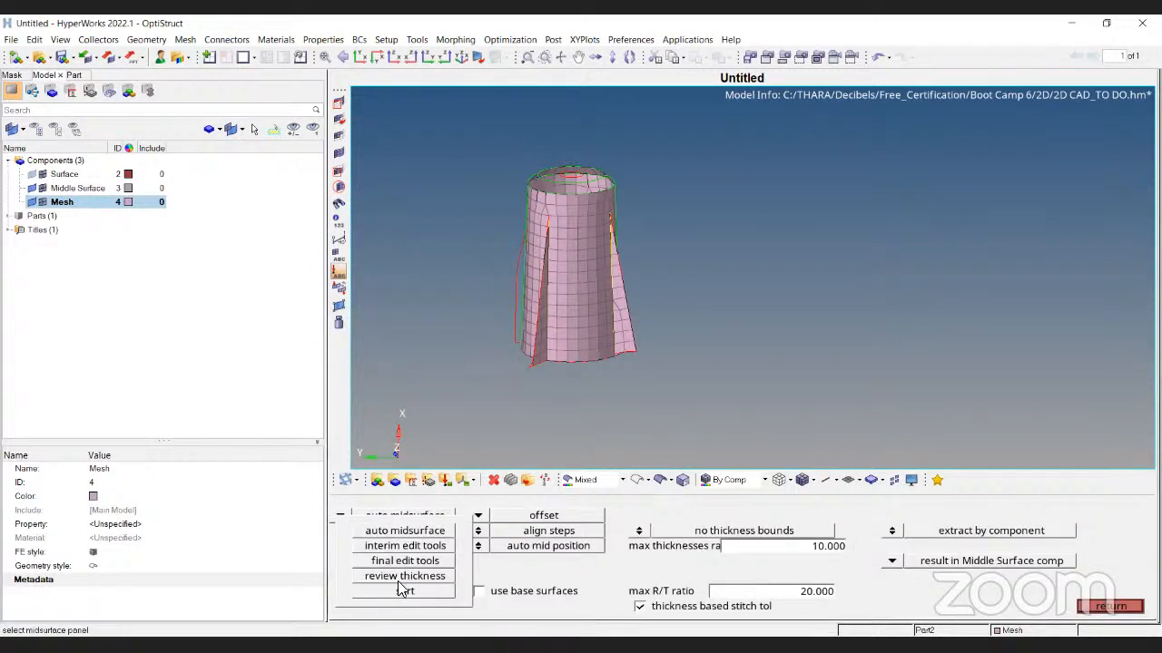
pyautogui.click(390, 577)
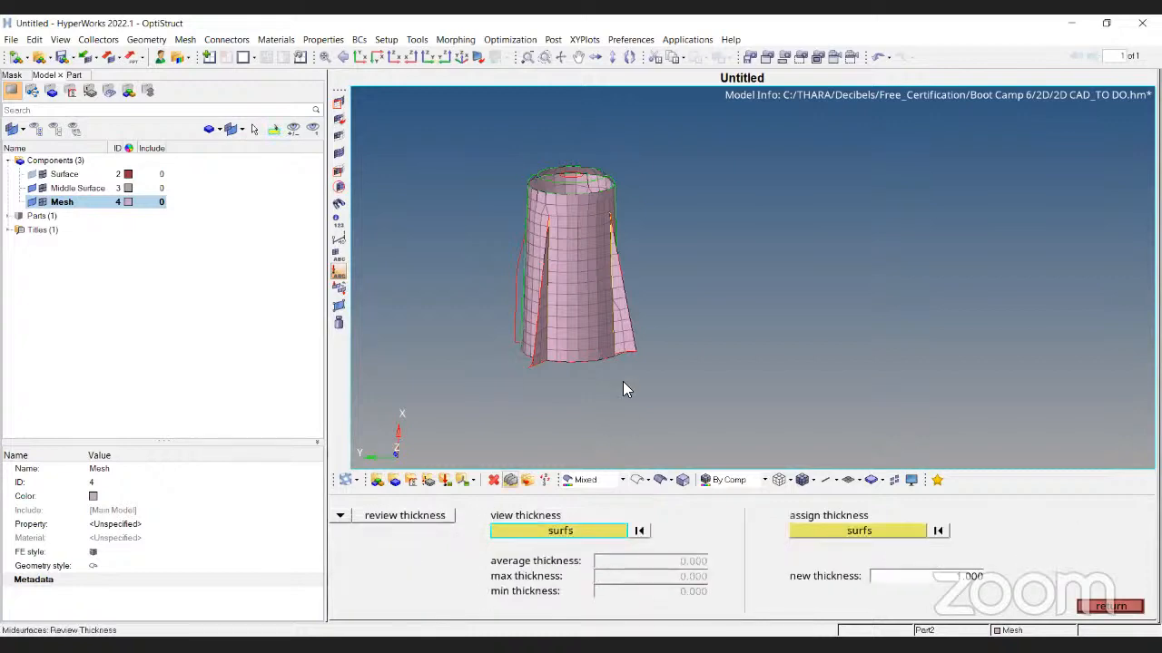
pyautogui.scroll(6, 615, 323)
pyautogui.click(683, 428)
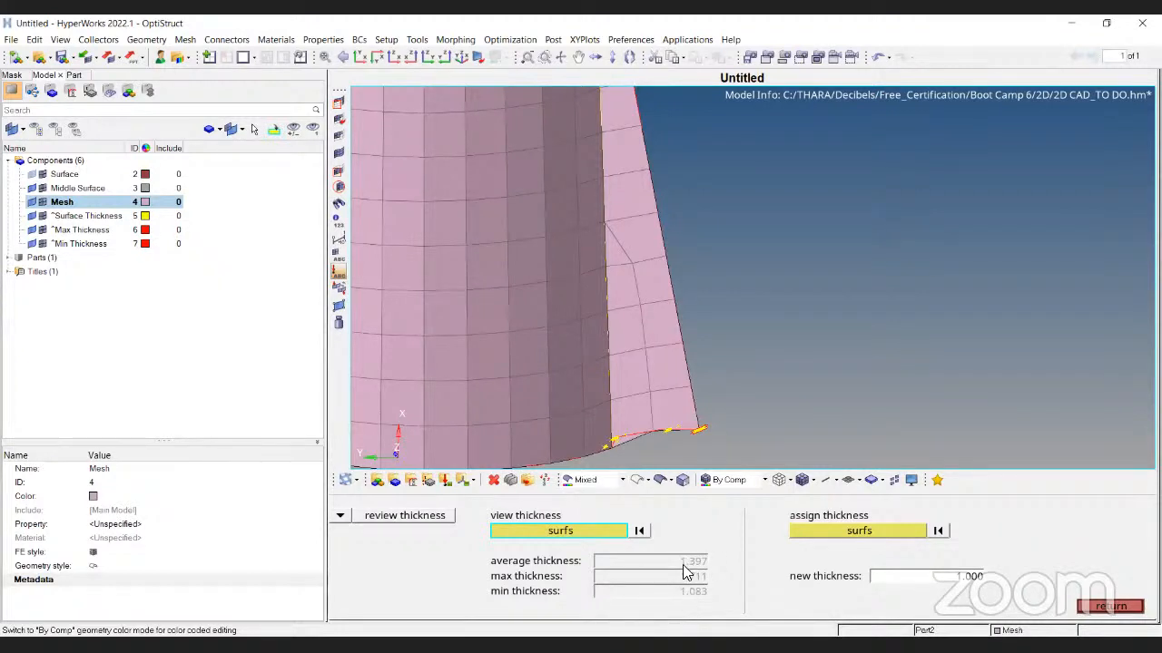
# Reset the check, confirm 3.000 thickness all around the part, and exit the review
pyautogui.scroll(-5, 709, 308)
pyautogui.keyDown('ctrl'); pyautogui.moveTo(779, 290); pyautogui.dragTo(661, 377); pyautogui.keyUp('ctrl')
pyautogui.click(639, 531)
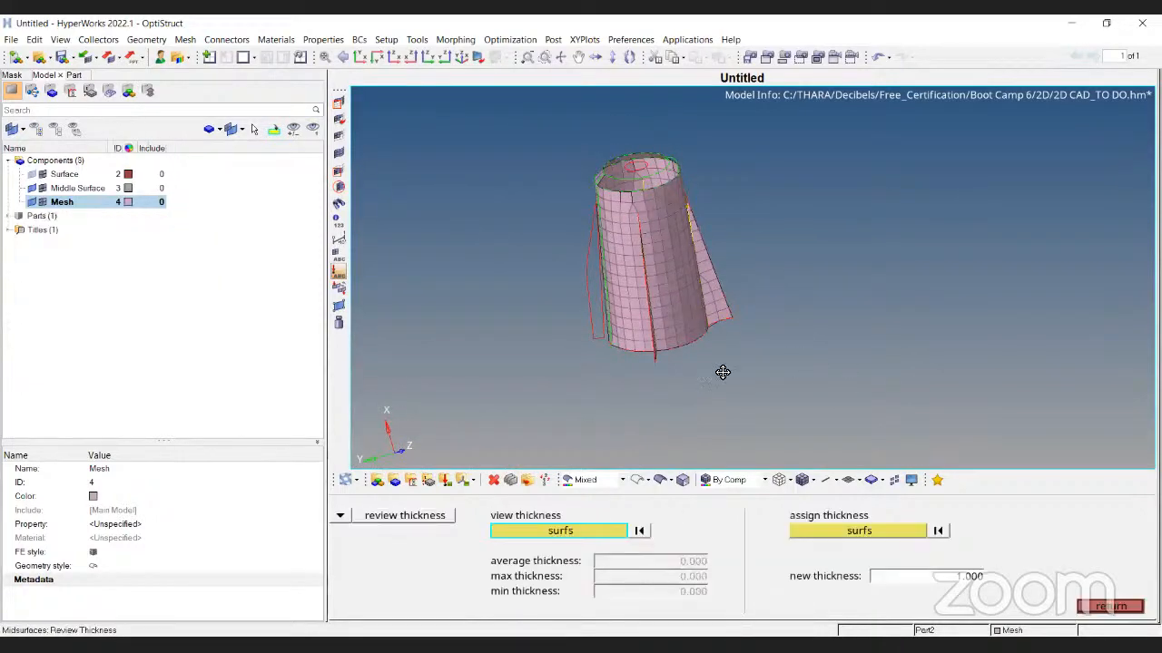
pyautogui.scroll(5, 653, 353)
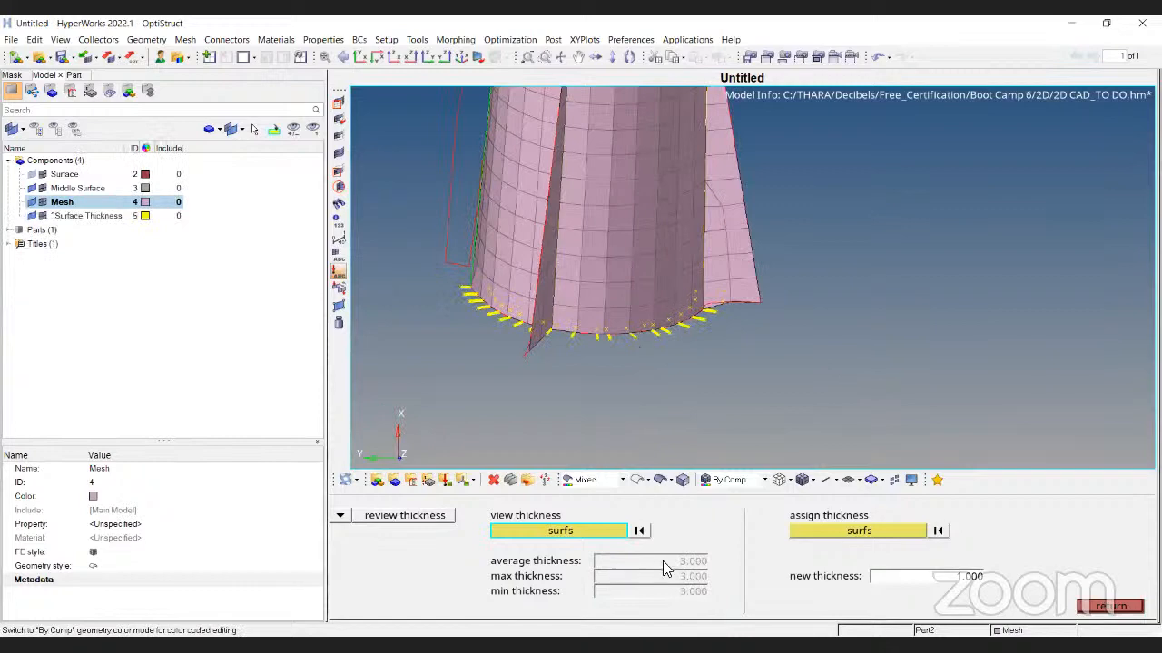
pyautogui.scroll(-5, 656, 420)
pyautogui.keyDown('ctrl'); pyautogui.moveTo(656, 421); pyautogui.dragTo(553, 258); pyautogui.keyUp('ctrl')
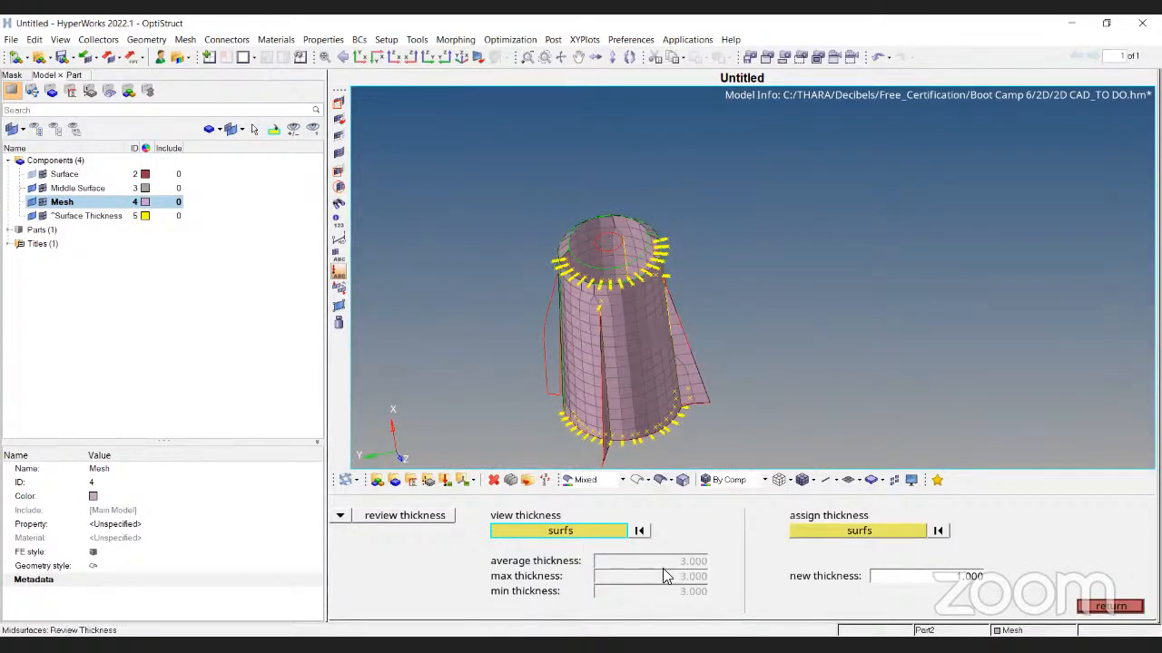
pyautogui.keyDown('ctrl'); pyautogui.moveTo(682, 444); pyautogui.dragTo(686, 345); pyautogui.keyUp('ctrl')
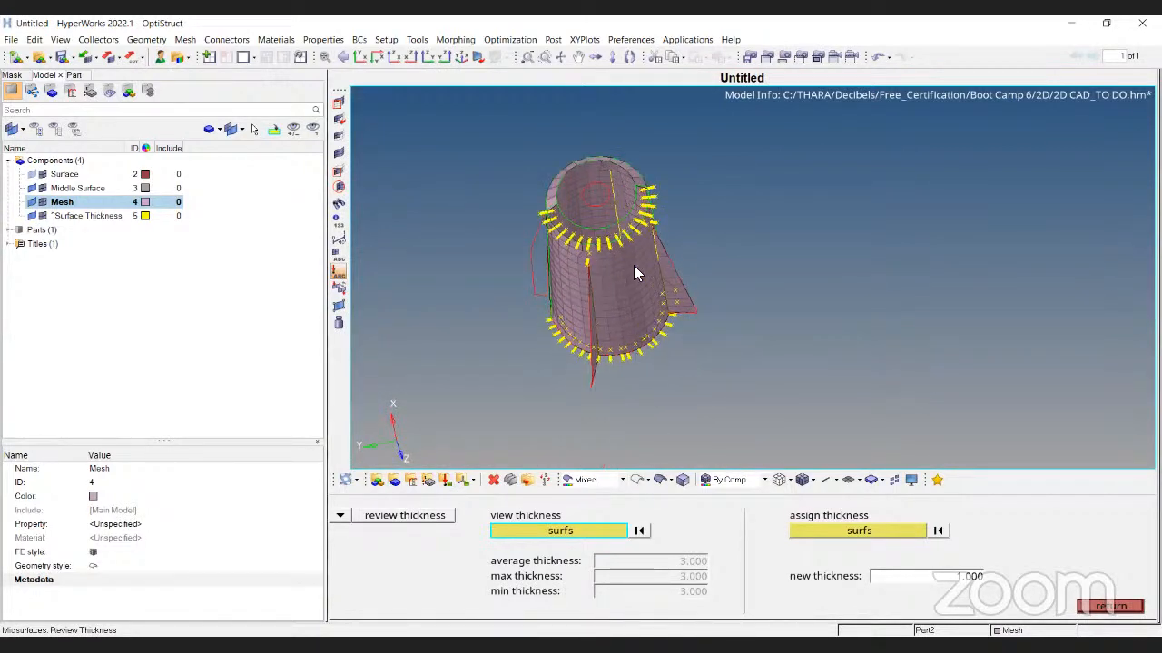
pyautogui.moveTo(624, 232)
pyautogui.keyDown('ctrl'); pyautogui.mouseDown()
pyautogui.moveTo(691, 356)
pyautogui.moveTo(628, 295)
pyautogui.moveTo(603, 229)
pyautogui.mouseUp(); pyautogui.keyUp('ctrl')
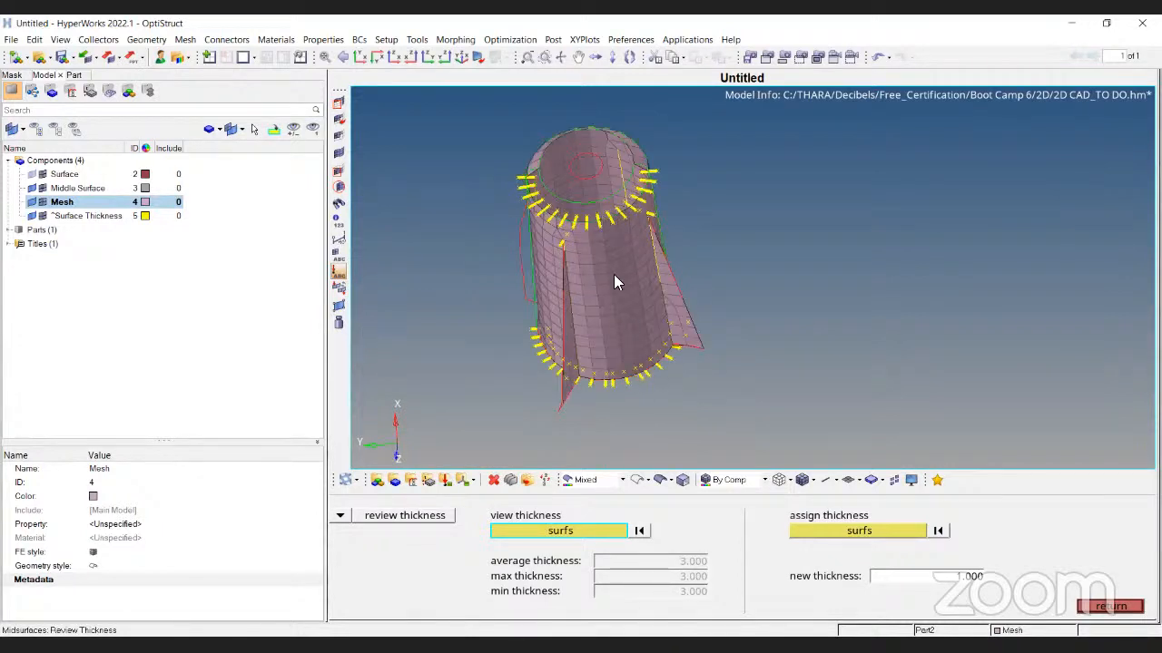
pyautogui.keyDown('ctrl'); pyautogui.moveTo(574, 356); pyautogui.dragTo(599, 403); pyautogui.keyUp('ctrl')
pyautogui.press('Escape')
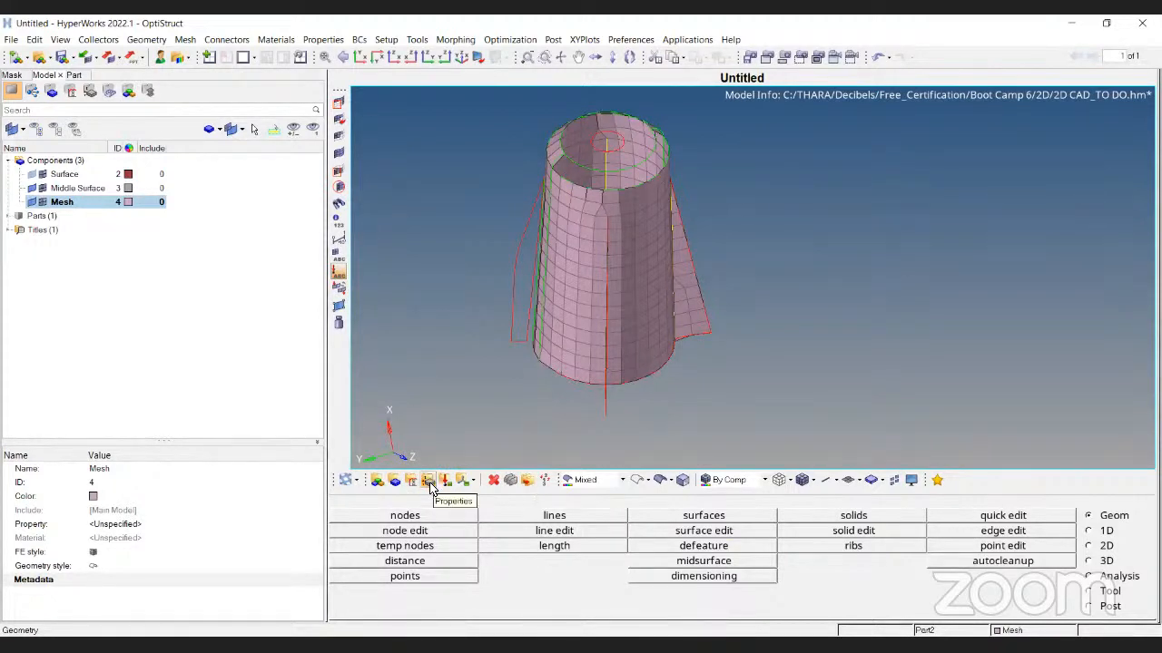
# Create a new property from the Model browser and name it shell
pyautogui.click(135, 280)
pyautogui.rightClick(108, 264)
pyautogui.moveTo(159, 270)
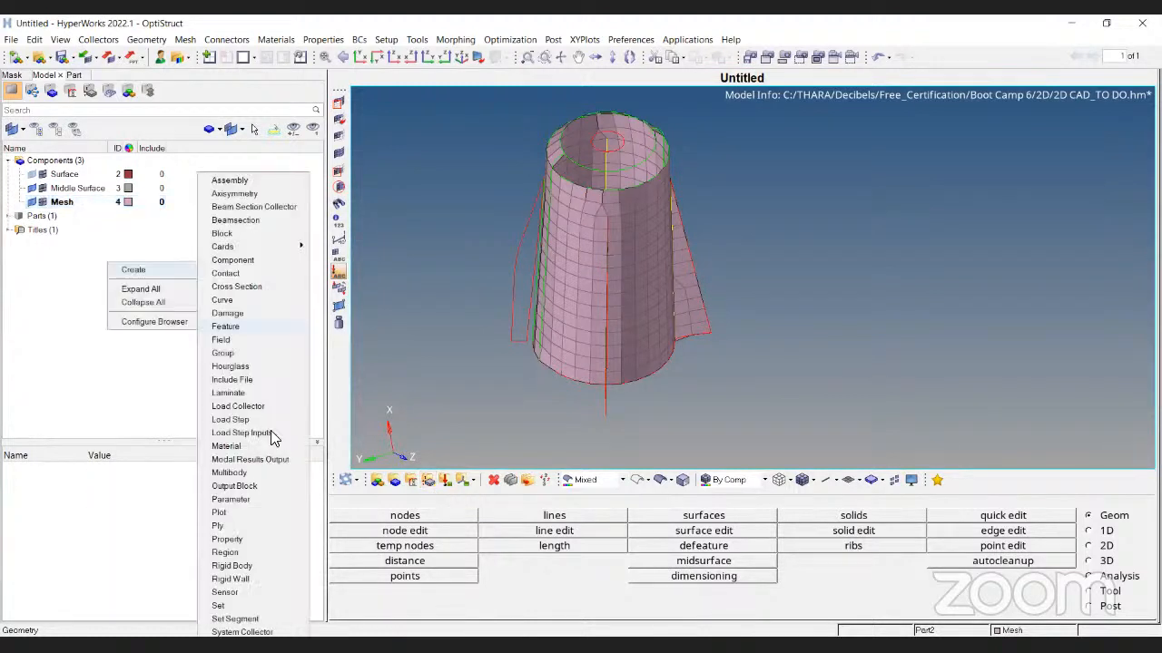
pyautogui.click(233, 544)
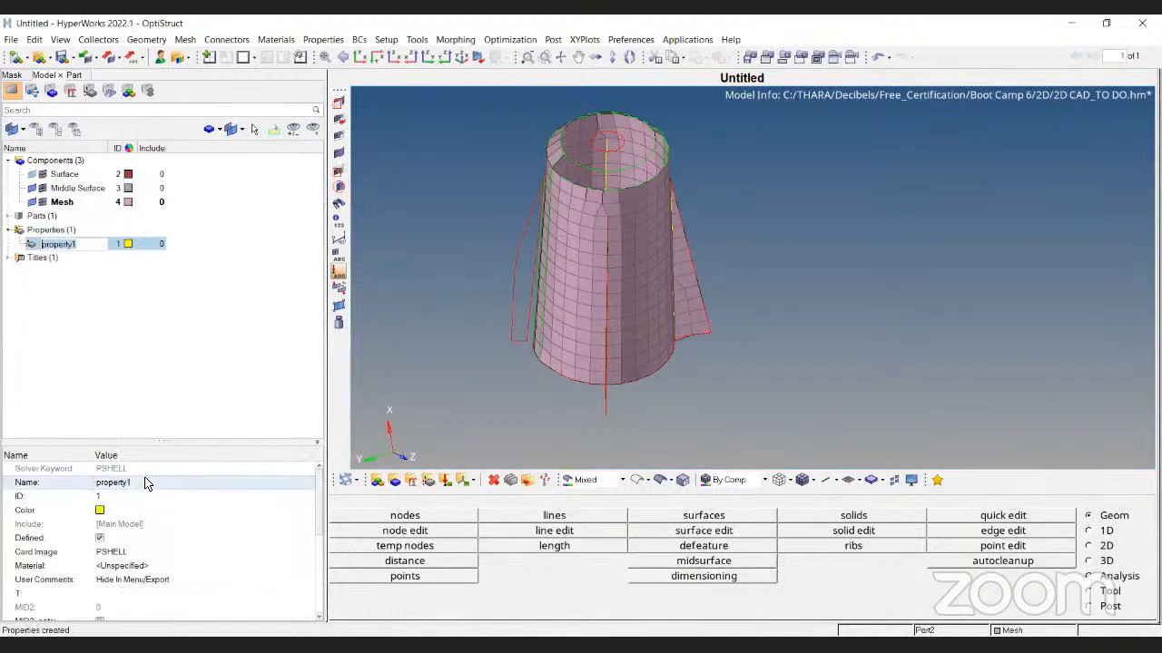
pyautogui.click(149, 482)
pyautogui.write('shell')
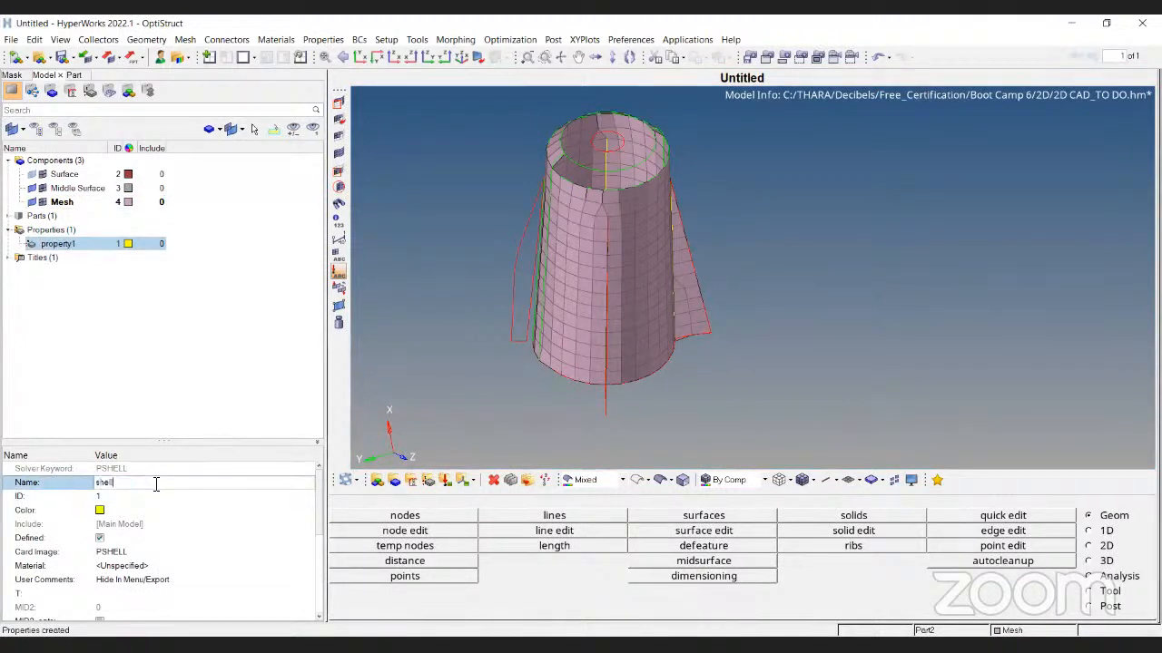
pyautogui.press('Return')
# Keep the PSHELL card image and set the thickness T to 3.0
pyautogui.click(150, 556)
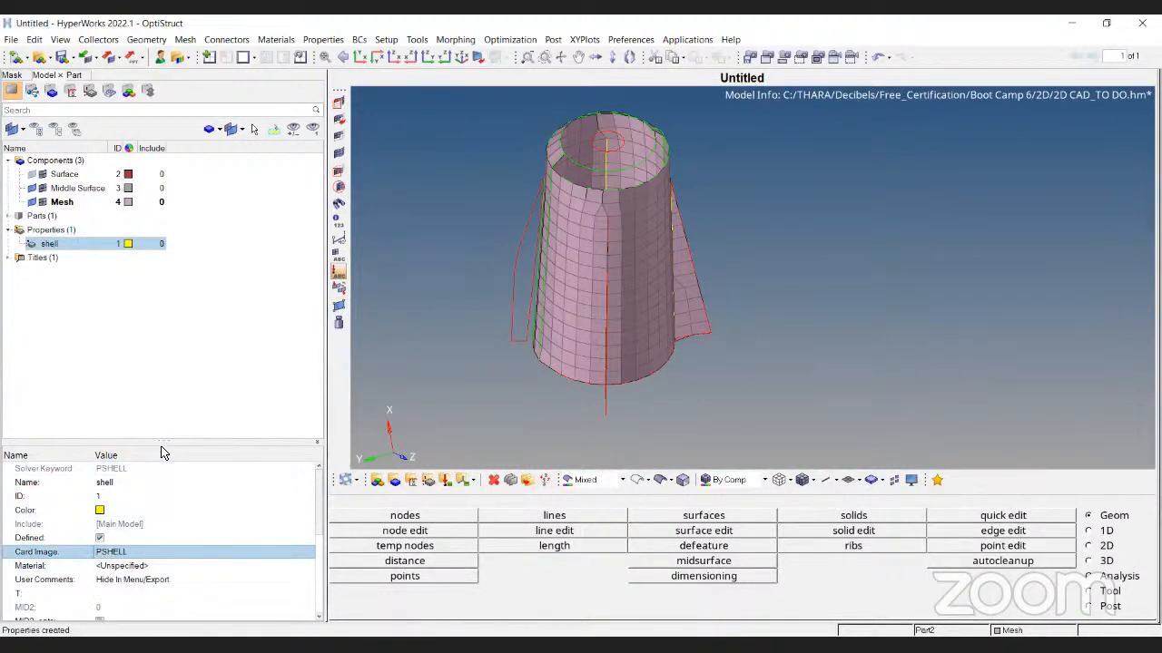
pyautogui.moveTo(166, 443); pyautogui.dragTo(166, 337)
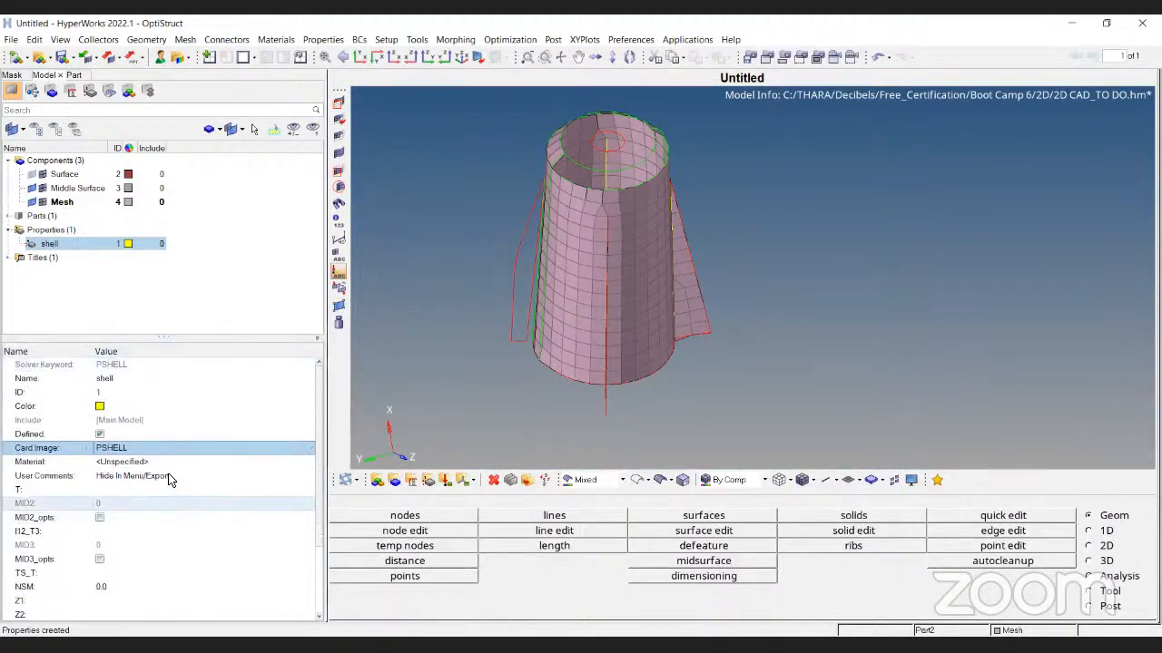
pyautogui.click(163, 492)
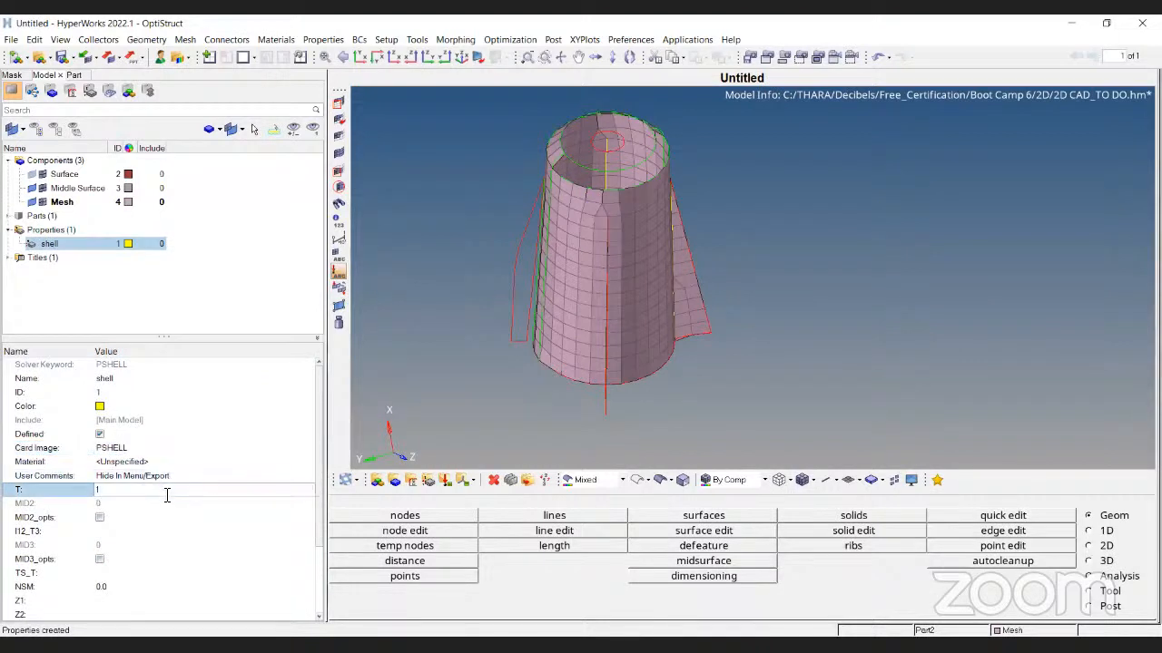
pyautogui.write('3')
pyautogui.press('Return')
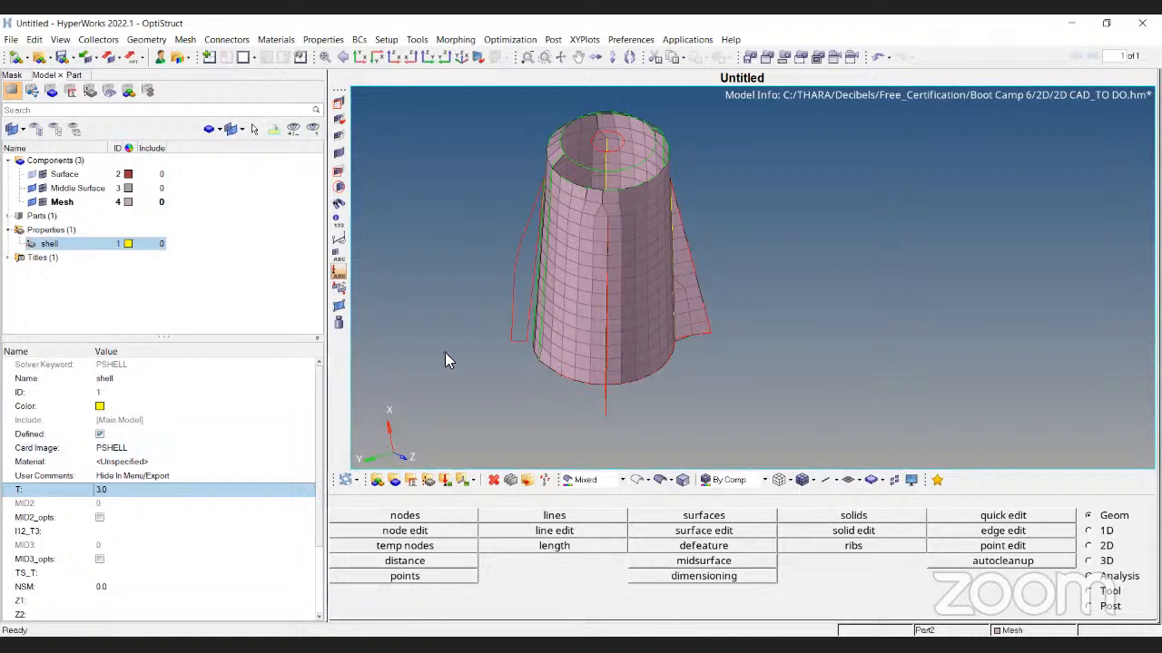
pyautogui.click(84, 293)
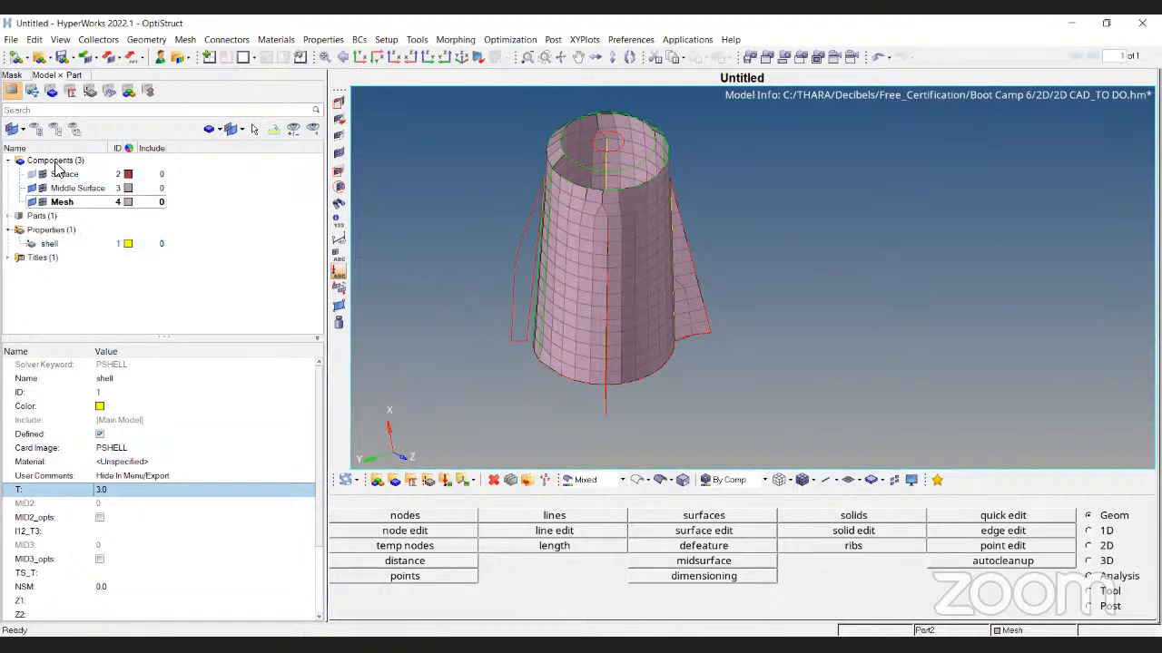
pyautogui.click(69, 204)
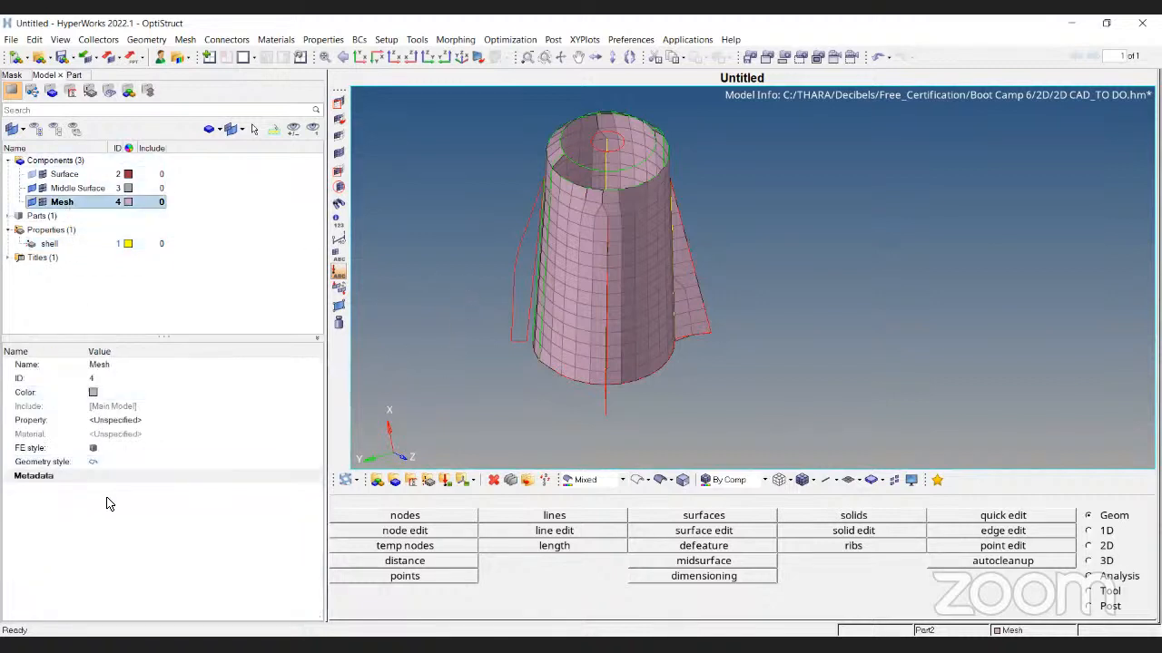
# Assign the shell property to the Mesh component and show elements with 3D thickness
pyautogui.click(127, 425)
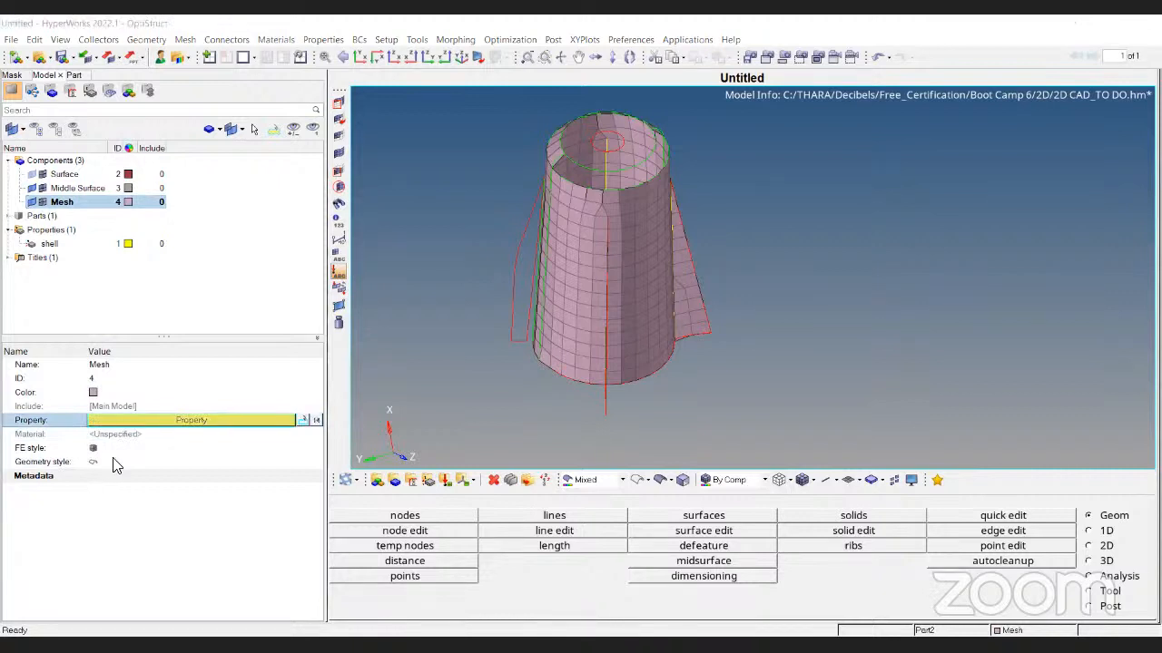
pyautogui.click(127, 425)
pyautogui.click(194, 586)
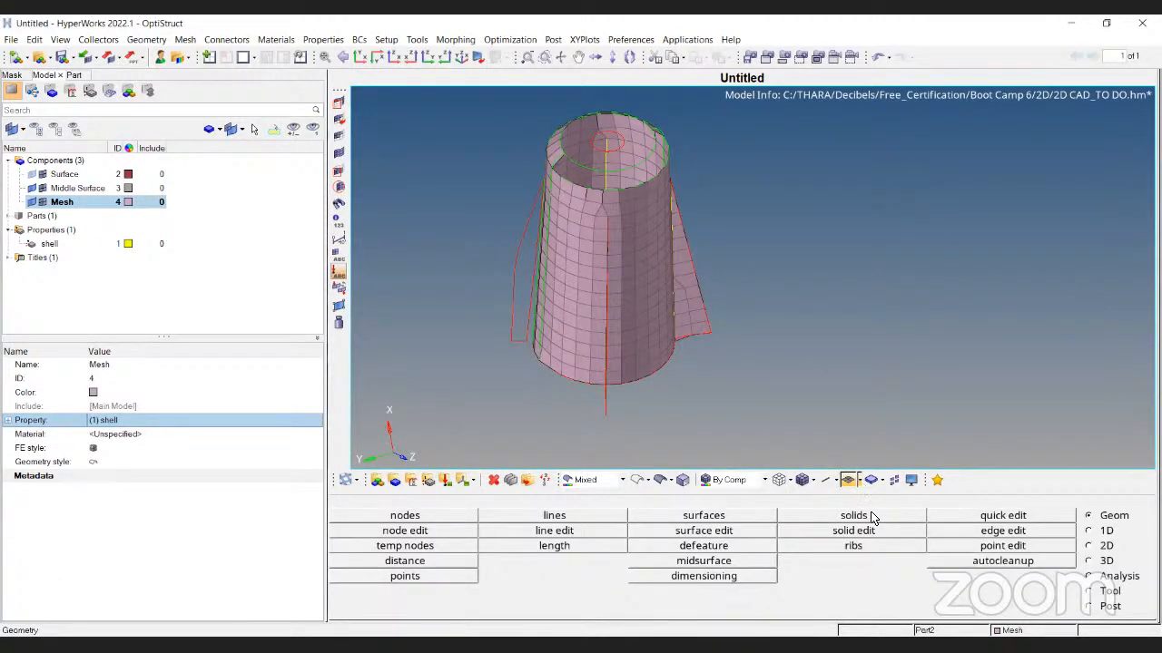
pyautogui.click(860, 481)
pyautogui.click(874, 517)
# Rotate to inspect the thick ring, briefly comparing against the plain thin shell display
pyautogui.keyDown('ctrl'); pyautogui.moveTo(789, 275); pyautogui.dragTo(644, 299); pyautogui.keyUp('ctrl')
pyautogui.keyDown('ctrl'); pyautogui.scroll(5, 645, 301); pyautogui.keyUp('ctrl')
pyautogui.keyDown('ctrl'); pyautogui.moveTo(677, 335); pyautogui.dragTo(579, 216); pyautogui.keyUp('ctrl')
pyautogui.keyDown('ctrl'); pyautogui.scroll(-3, 579, 216); pyautogui.keyUp('ctrl')
pyautogui.keyDown('ctrl'); pyautogui.moveTo(556, 341); pyautogui.dragTo(633, 343, button='right'); pyautogui.keyUp('ctrl')
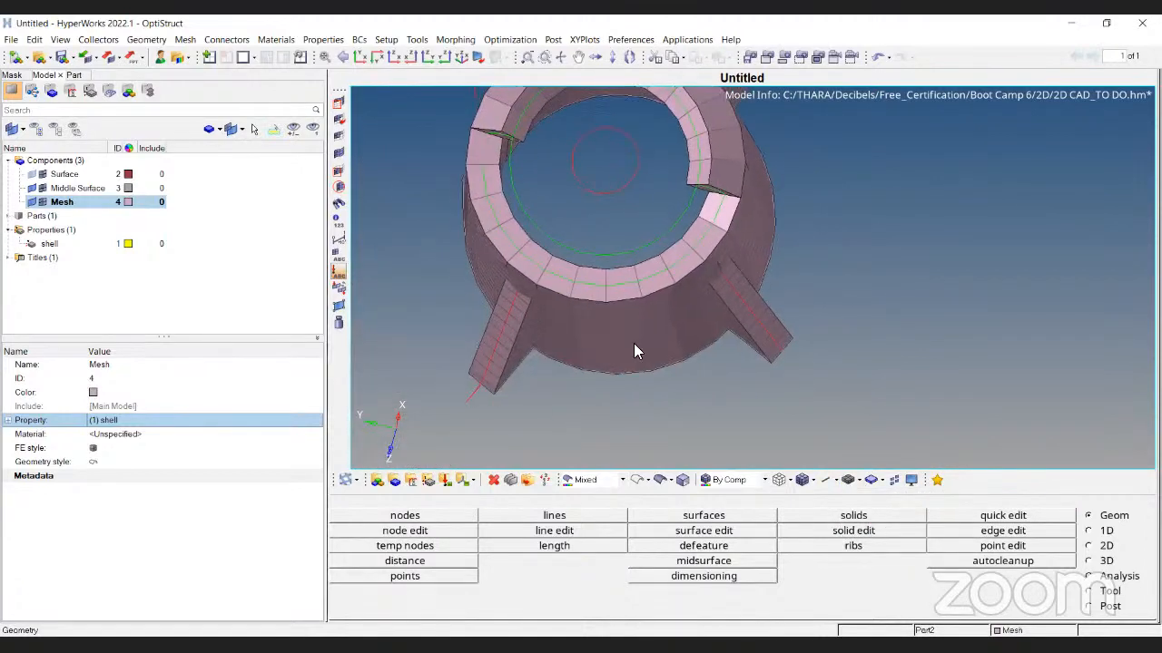
pyautogui.keyDown('ctrl'); pyautogui.moveTo(633, 343); pyautogui.dragTo(630, 270); pyautogui.keyUp('ctrl')
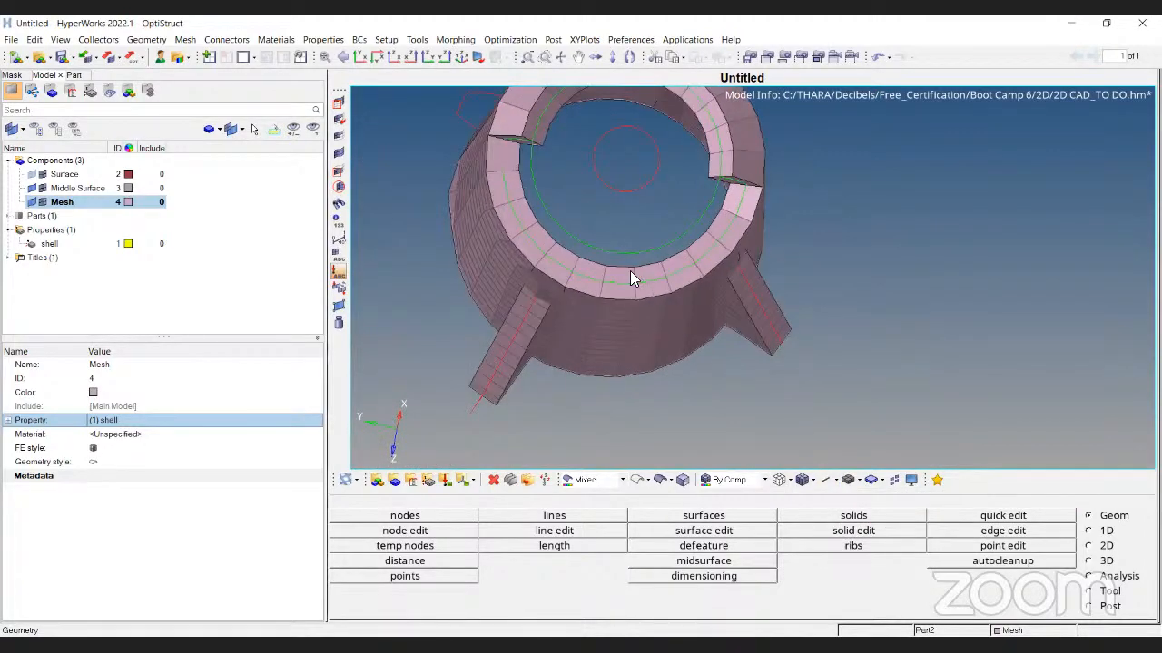
pyautogui.click(860, 480)
pyautogui.click(865, 500)
pyautogui.keyDown('ctrl'); pyautogui.moveTo(641, 269); pyautogui.dragTo(637, 283); pyautogui.keyUp('ctrl')
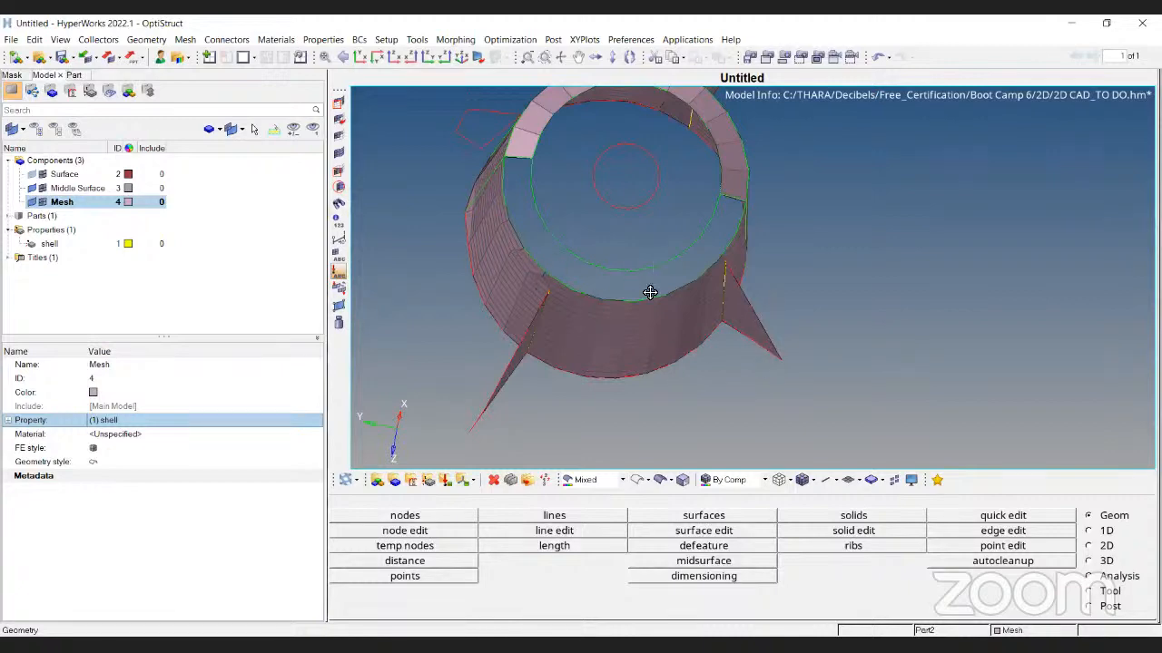
pyautogui.keyDown('ctrl'); pyautogui.moveTo(651, 293); pyautogui.dragTo(786, 378); pyautogui.keyUp('ctrl')
pyautogui.moveTo(764, 314)
pyautogui.keyDown('ctrl'); pyautogui.mouseDown()
pyautogui.moveTo(721, 329)
pyautogui.moveTo(756, 323)
pyautogui.mouseUp(); pyautogui.keyUp('ctrl')
# Restore 3D thickness display with shaded geometry and inspect the cylinder rim from several angles
pyautogui.click(859, 481)
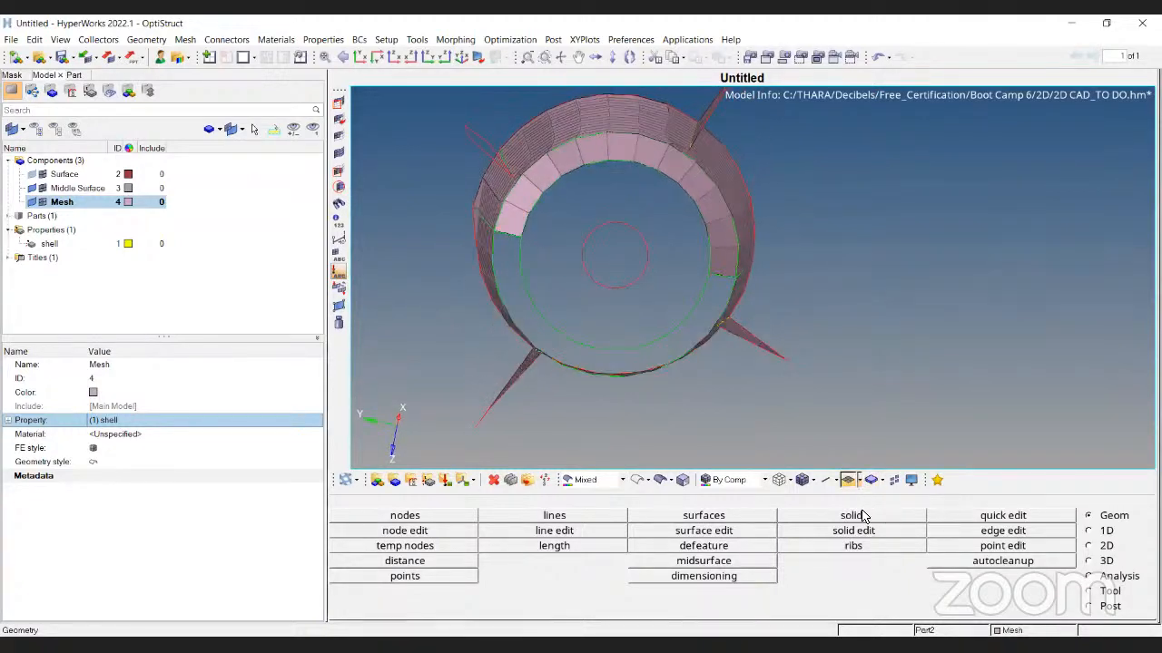
pyautogui.click(863, 515)
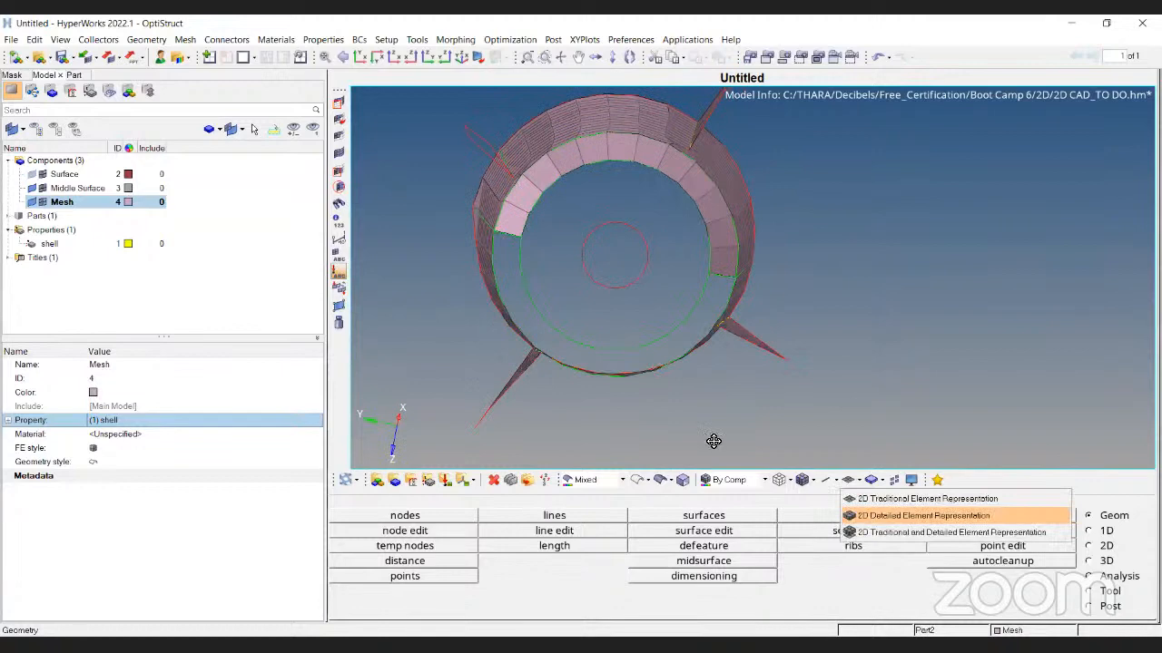
pyautogui.click(661, 480)
pyautogui.keyDown('ctrl'); pyautogui.moveTo(690, 334); pyautogui.dragTo(713, 227); pyautogui.keyUp('ctrl')
pyautogui.keyDown('ctrl'); pyautogui.scroll(5, 601, 256); pyautogui.keyUp('ctrl')
pyautogui.keyDown('ctrl'); pyautogui.moveTo(603, 258); pyautogui.dragTo(775, 315); pyautogui.keyUp('ctrl')
pyautogui.keyDown('ctrl'); pyautogui.scroll(3, 654, 238); pyautogui.keyUp('ctrl')
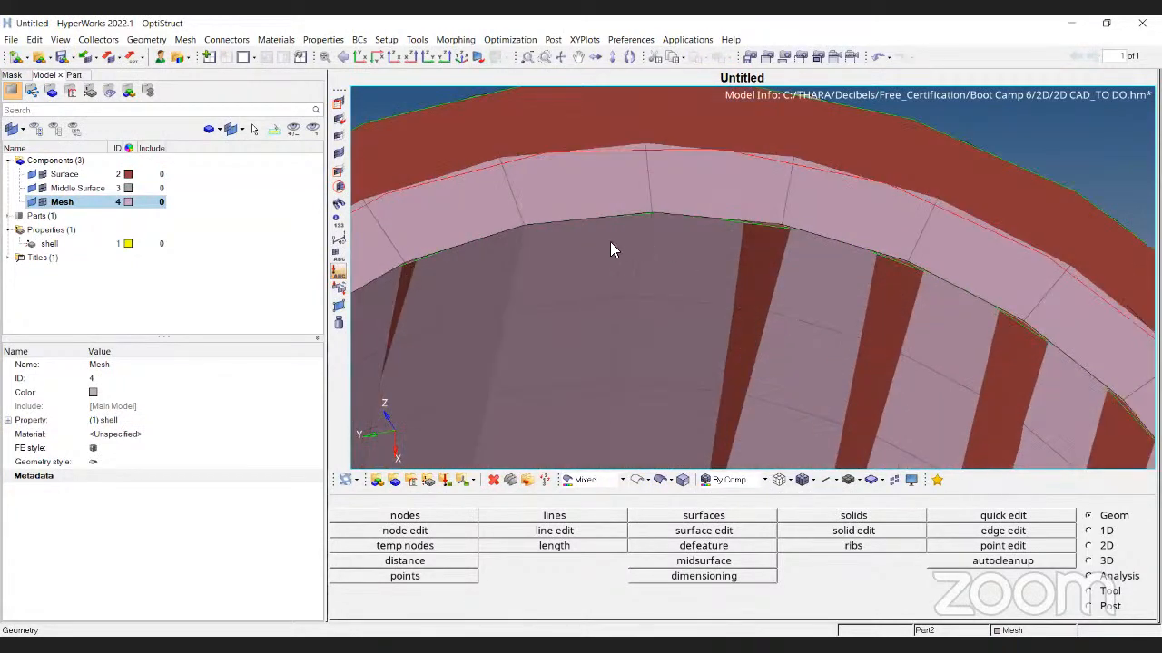
pyautogui.keyDown('ctrl'); pyautogui.scroll(-3, 629, 248); pyautogui.keyUp('ctrl')
pyautogui.keyDown('ctrl'); pyautogui.scroll(-5, 690, 183); pyautogui.keyUp('ctrl')
pyautogui.keyDown('ctrl'); pyautogui.moveTo(690, 185); pyautogui.dragTo(712, 275); pyautogui.keyUp('ctrl')
pyautogui.keyDown('ctrl'); pyautogui.moveTo(799, 368); pyautogui.dragTo(664, 263); pyautogui.keyUp('ctrl')
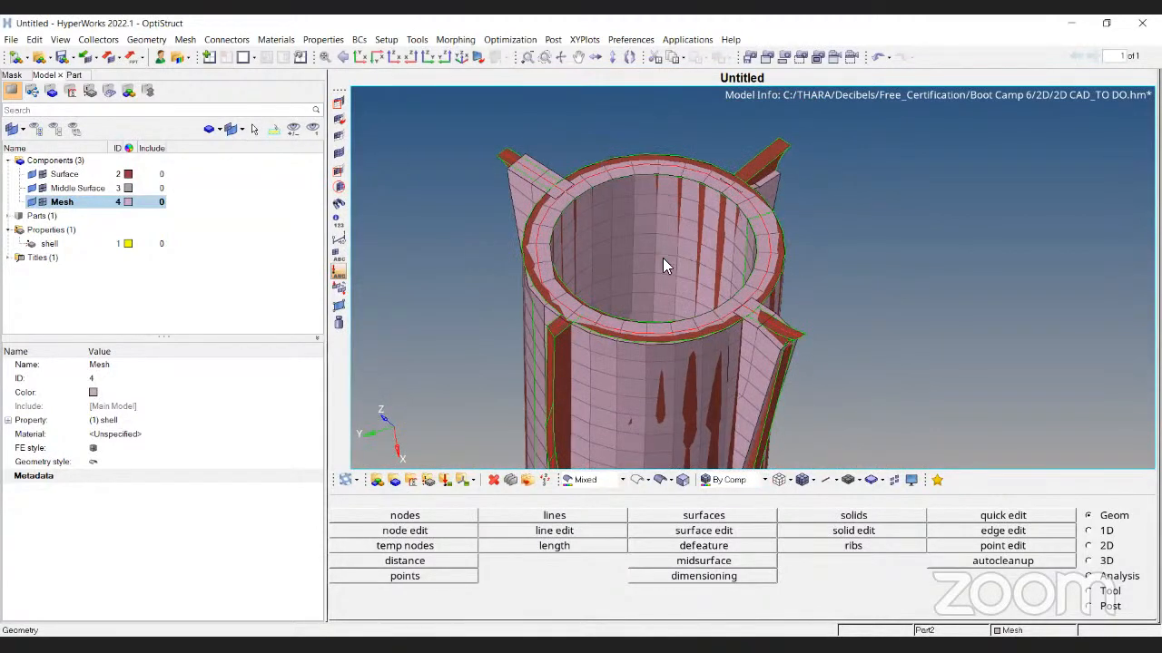
pyautogui.moveTo(702, 190)
pyautogui.keyDown('ctrl'); pyautogui.mouseDown()
pyautogui.moveTo(668, 223)
pyautogui.moveTo(704, 287)
pyautogui.mouseUp(); pyautogui.keyUp('ctrl')
pyautogui.keyDown('ctrl'); pyautogui.scroll(5, 668, 222); pyautogui.keyUp('ctrl')
# Review the ring in wireframe, then thick and shaded, before bringing up the Element Quality Check slide
pyautogui.click(638, 480)
pyautogui.keyDown('ctrl'); pyautogui.scroll(-5, 639, 200); pyautogui.keyUp('ctrl')
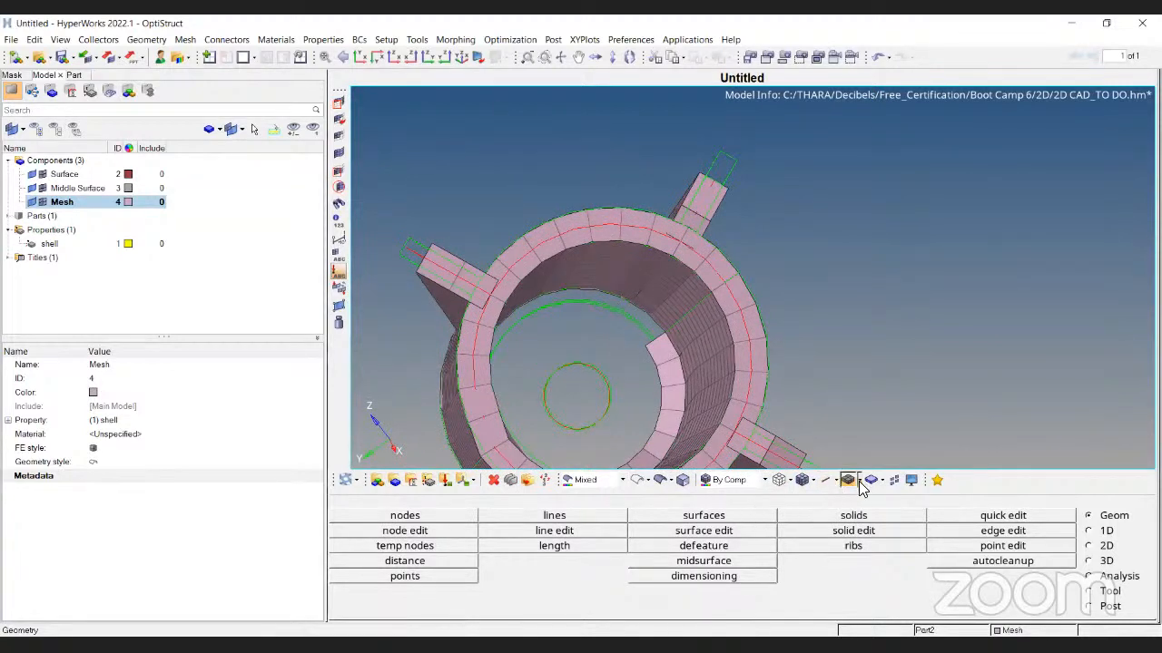
pyautogui.keyDown('ctrl'); pyautogui.moveTo(821, 449); pyautogui.dragTo(784, 394); pyautogui.keyUp('ctrl')
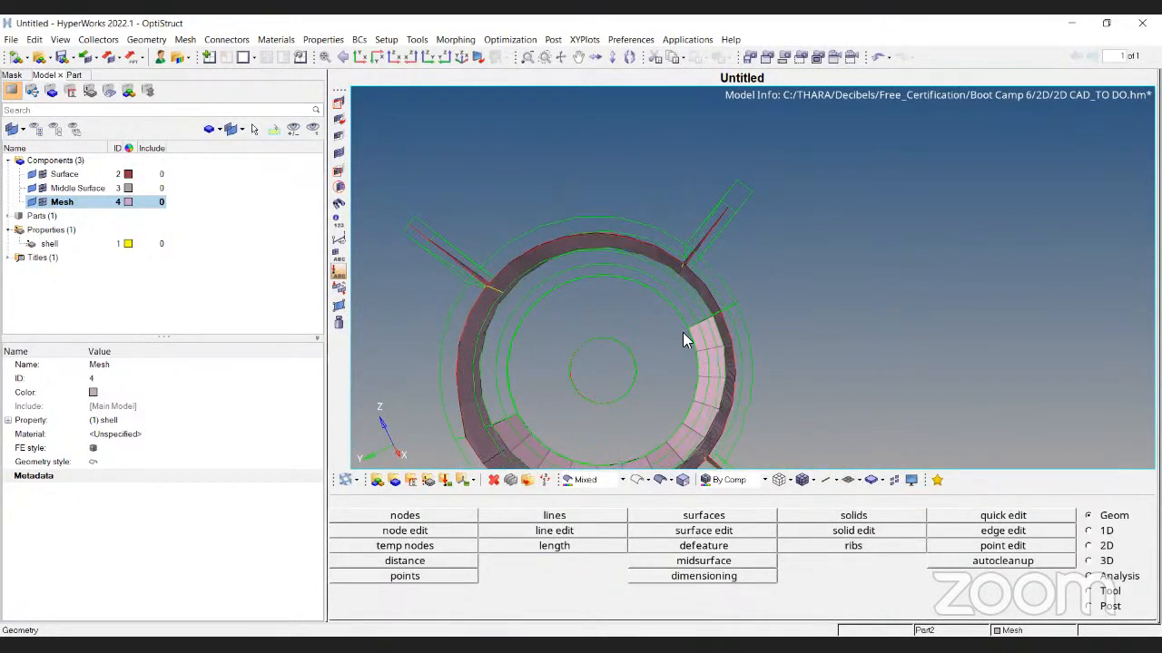
pyautogui.click(849, 480)
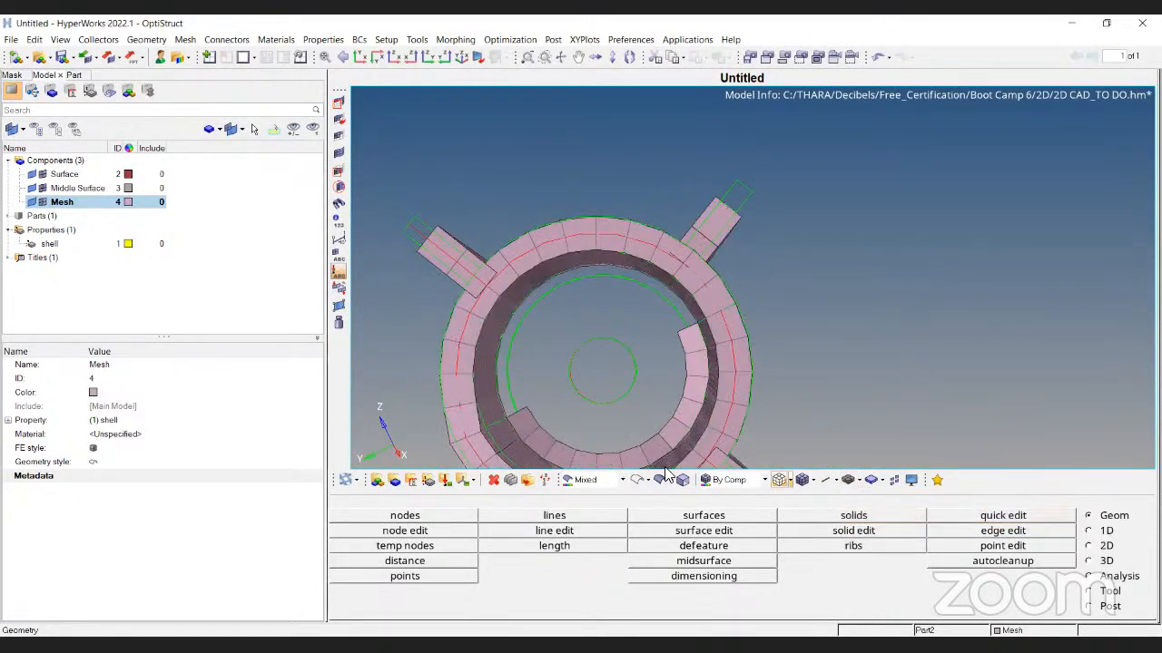
pyautogui.click(660, 480)
pyautogui.moveTo(669, 413)
pyautogui.keyDown('ctrl'); pyautogui.mouseDown()
pyautogui.moveTo(687, 198)
pyautogui.moveTo(701, 285)
pyautogui.moveTo(702, 181)
pyautogui.moveTo(705, 272)
pyautogui.moveTo(710, 260)
pyautogui.mouseUp(); pyautogui.keyUp('ctrl')
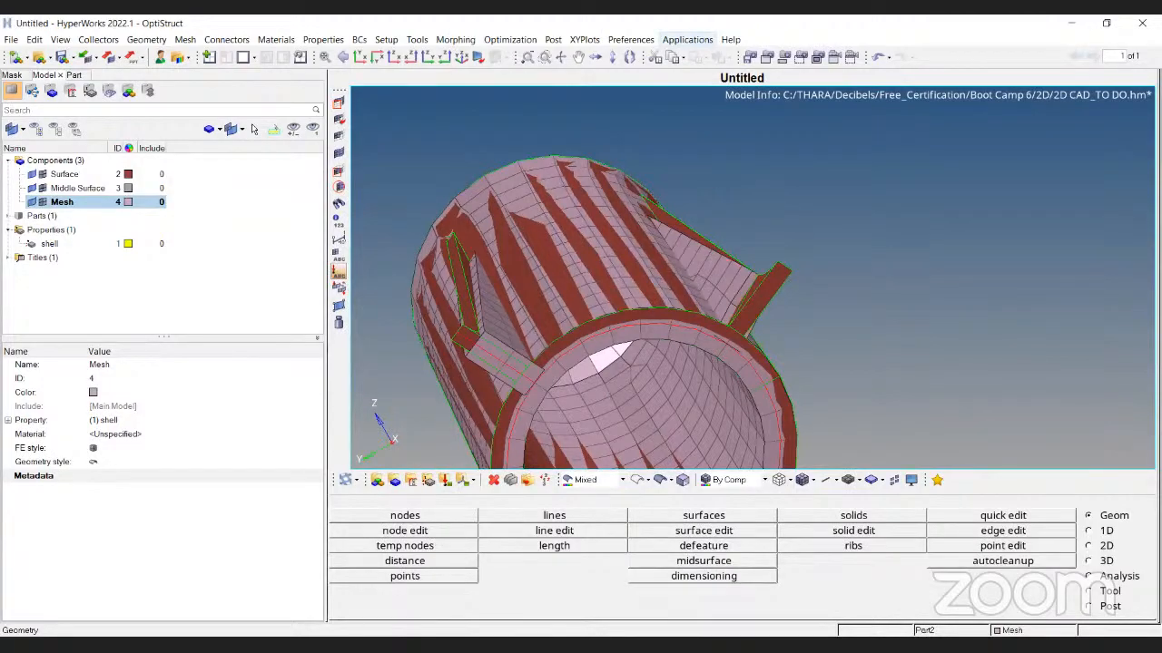
pyautogui.hotkey('alt', 'Tab')
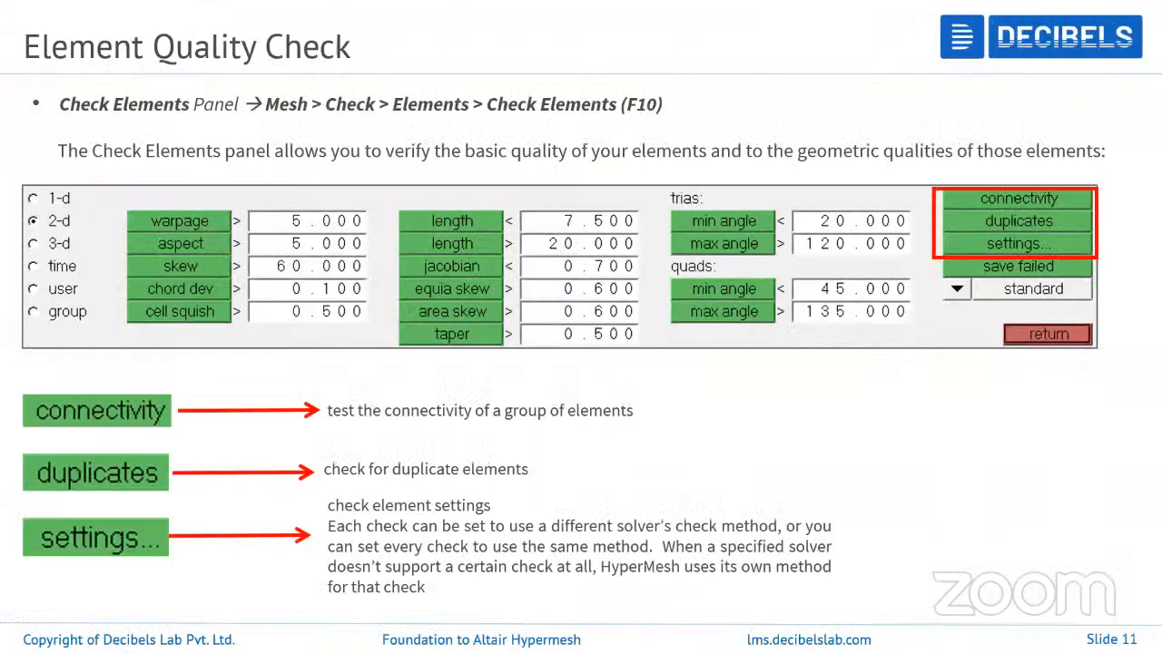
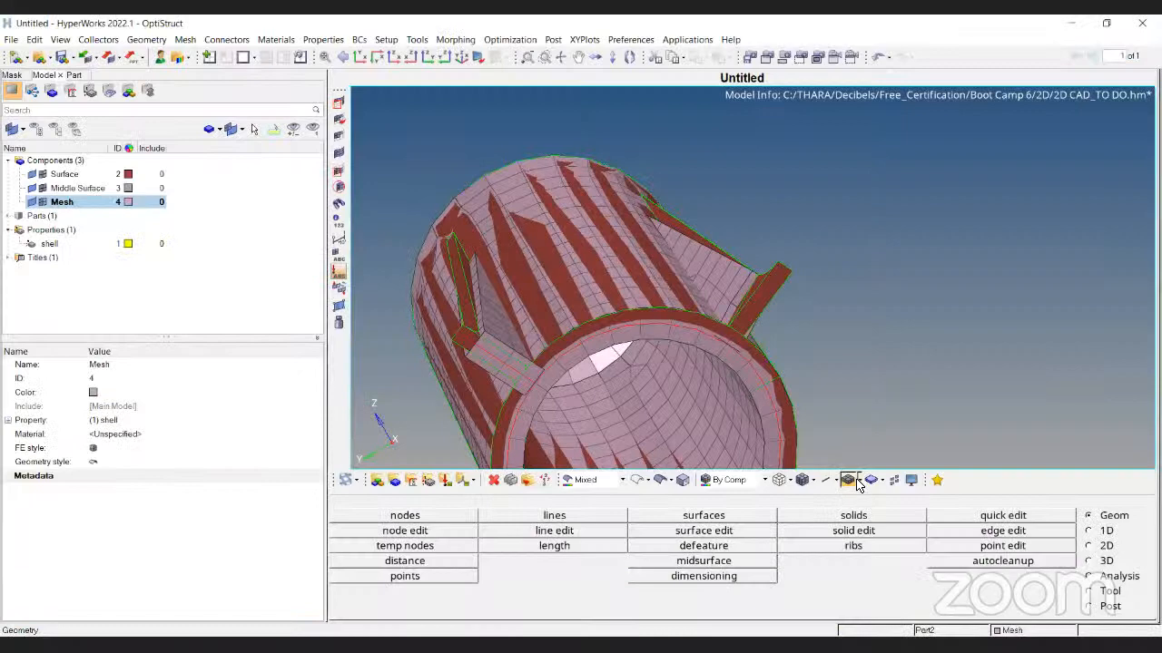
# Hide the Surface component's geometry and rotate along the tube to reveal the pink shell mesh
pyautogui.click(30, 174)
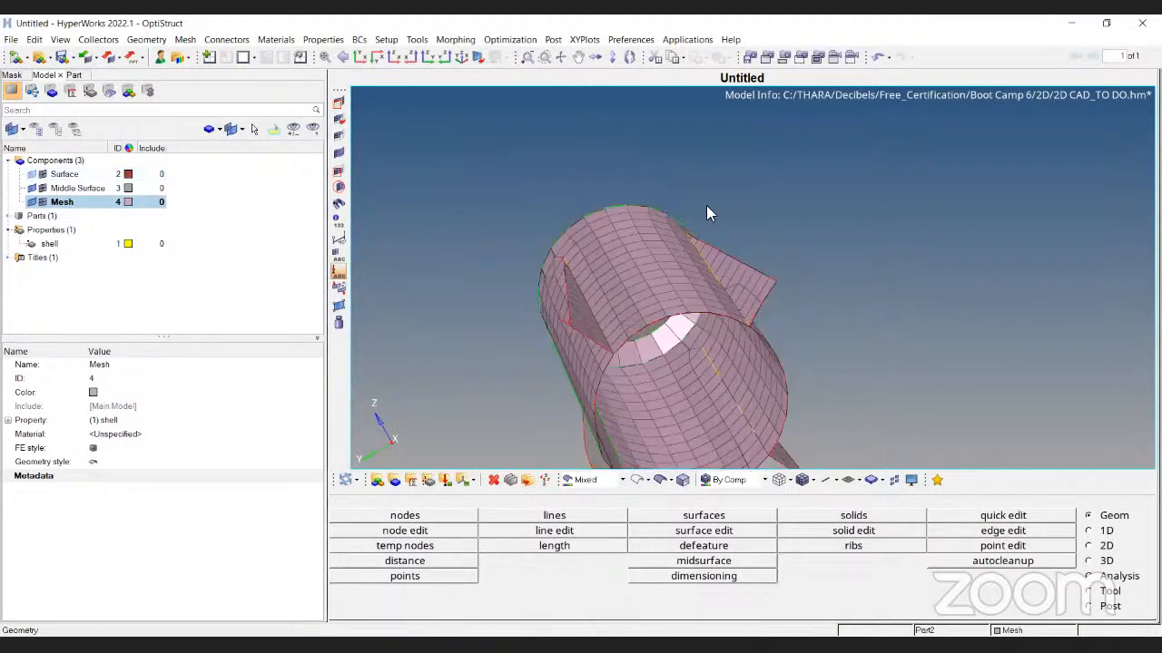
pyautogui.keyDown('ctrl'); pyautogui.moveTo(707, 212); pyautogui.dragTo(728, 289); pyautogui.keyUp('ctrl')
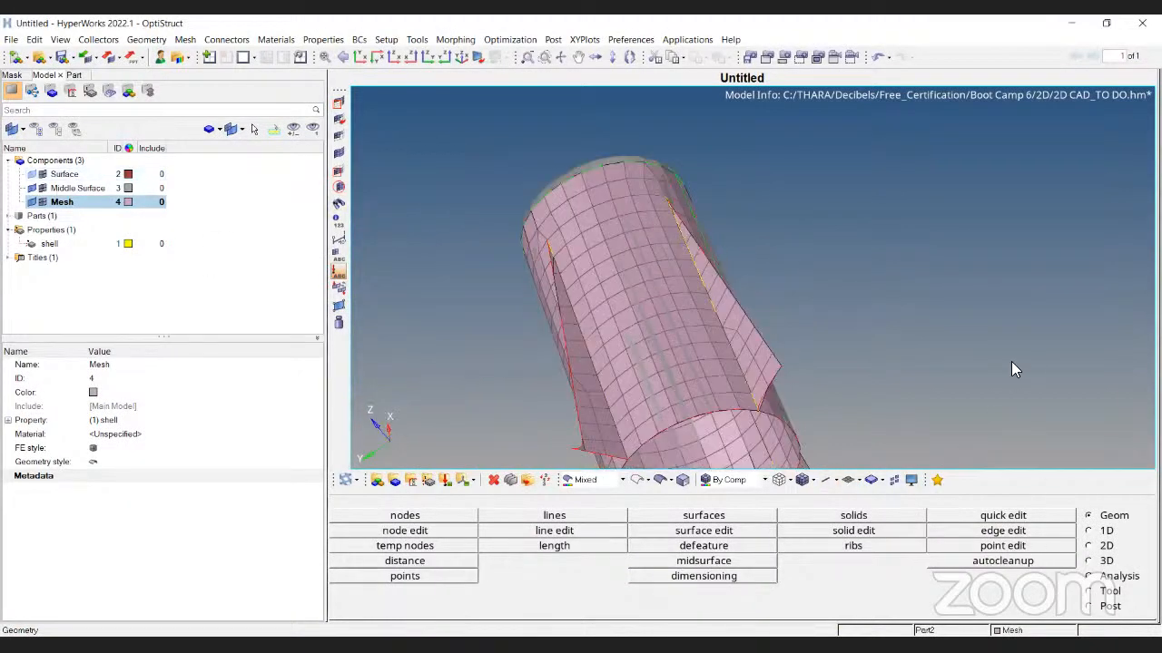
# Run the 2D warpage check, first with a threshold of 15
pyautogui.press('F10')
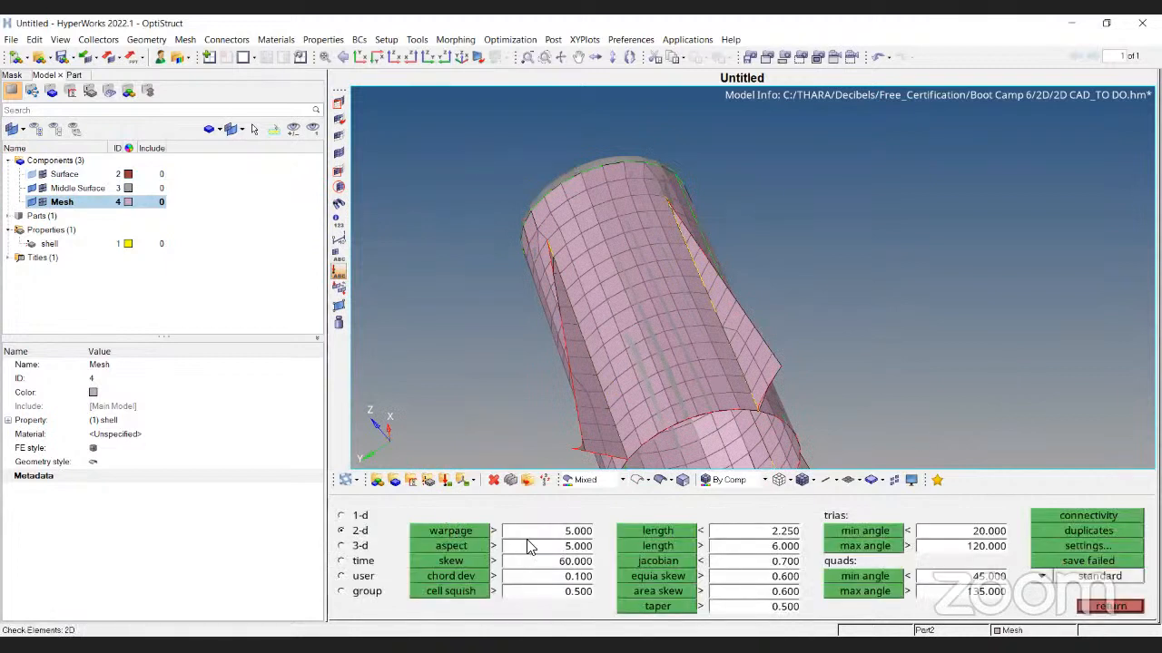
pyautogui.click(464, 532)
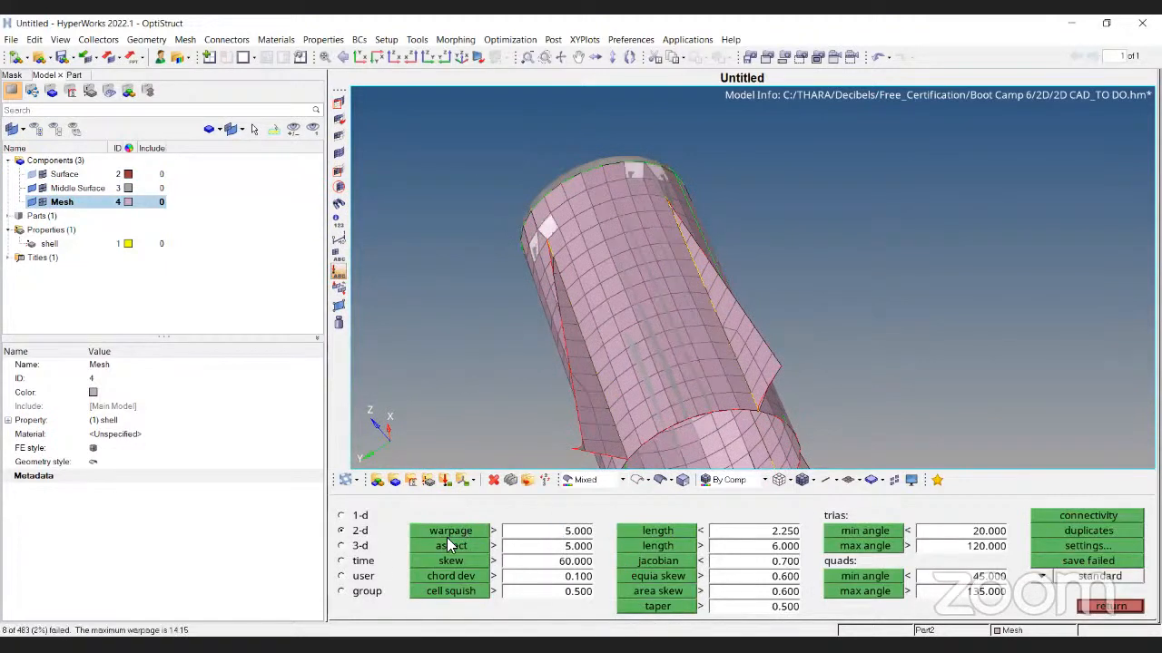
pyautogui.click(536, 532)
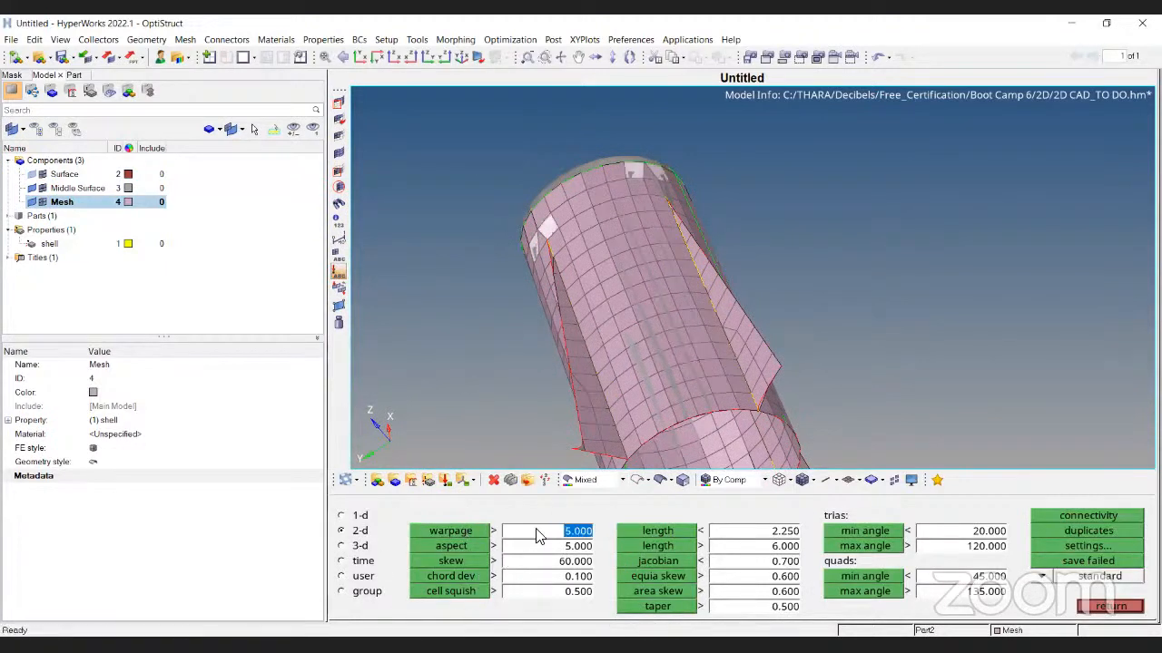
pyautogui.write('15')
pyautogui.press('Return')
pyautogui.click(460, 537)
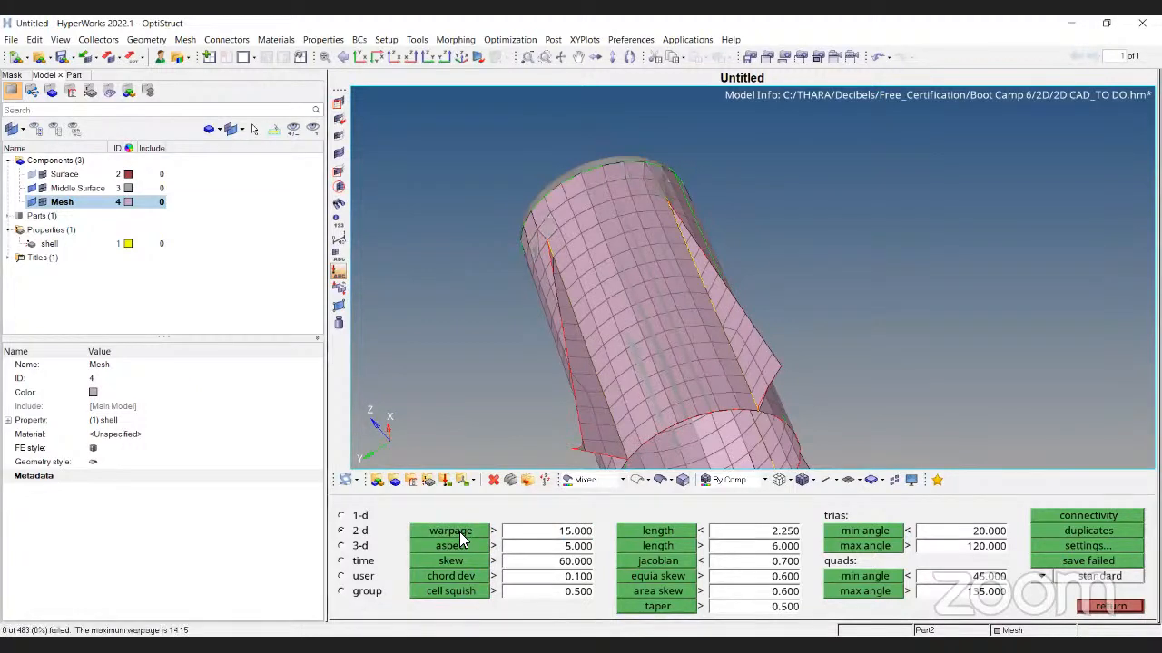
# Tighten the warpage threshold to 14 and save the one failing element to the user mark
pyautogui.click(545, 540)
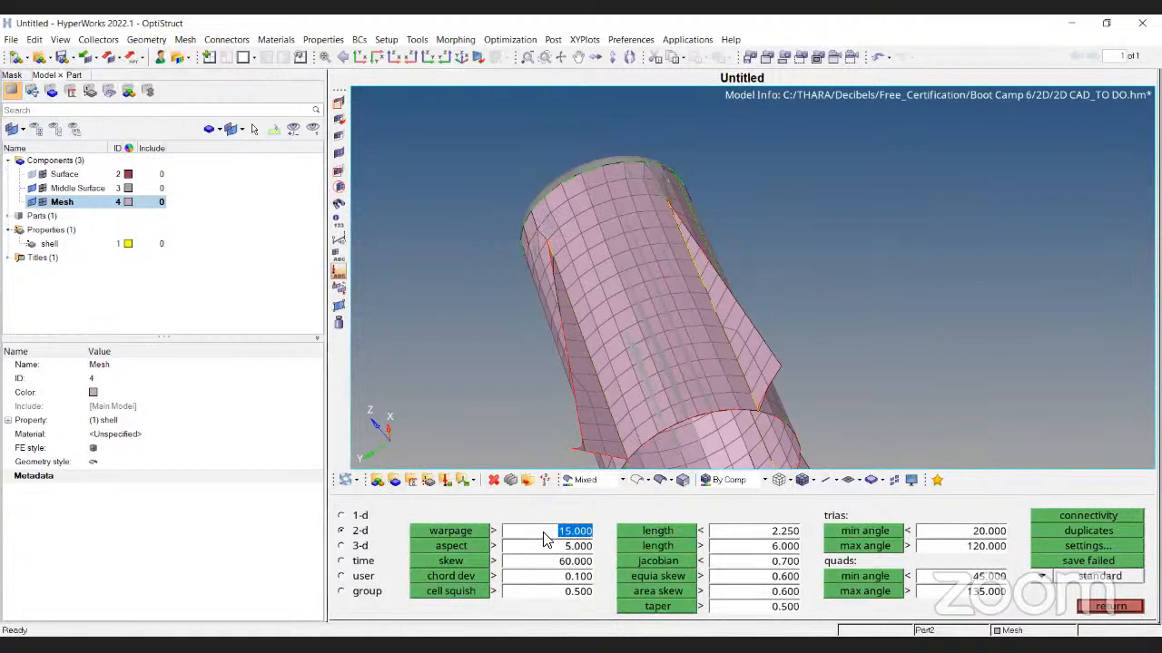
pyautogui.write('14')
pyautogui.press('Return')
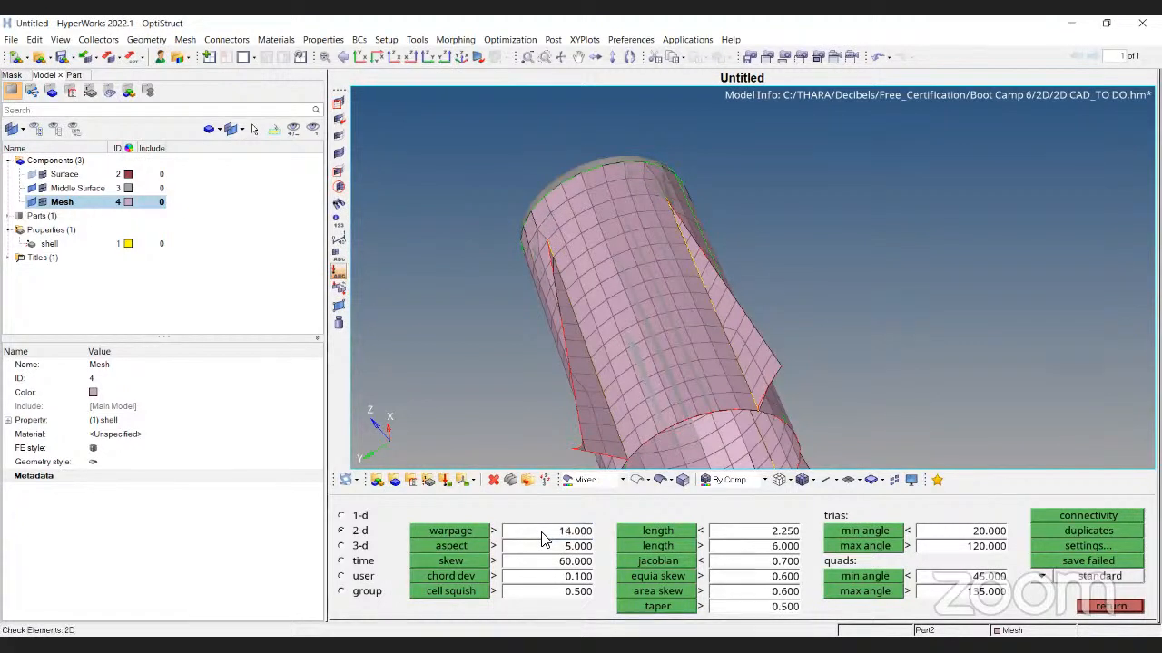
pyautogui.click(473, 535)
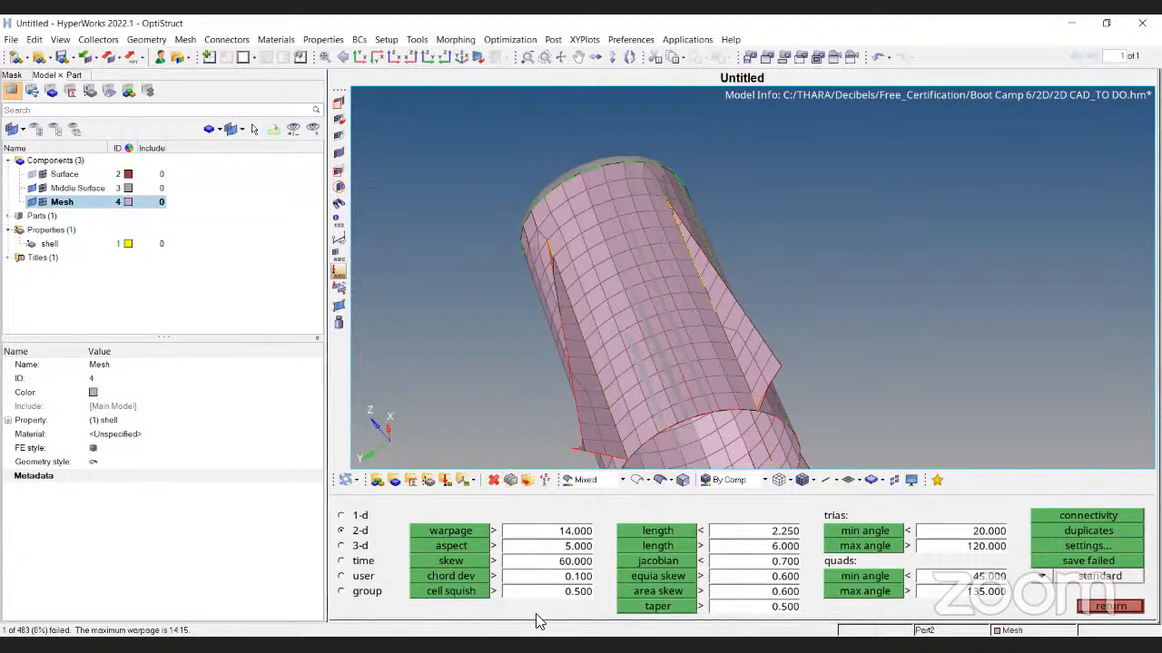
pyautogui.click(1074, 563)
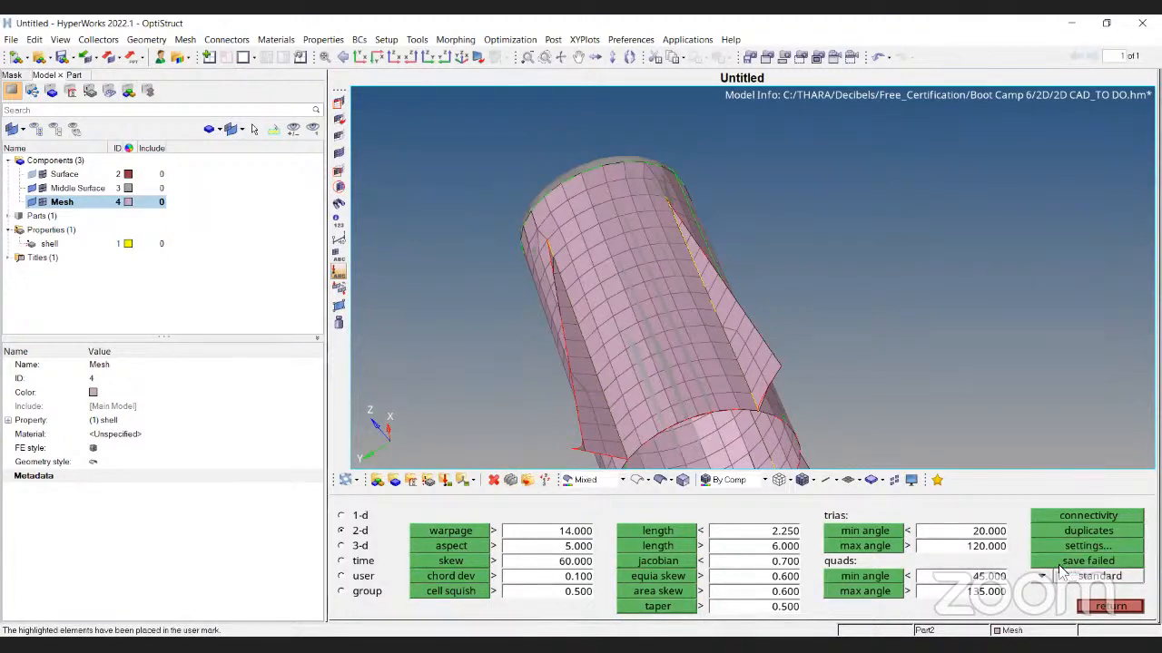
pyautogui.press('F5')
# Mask all elements except the retrieved warpage-failing one, with geometry shown as wireframe
pyautogui.click(478, 516)
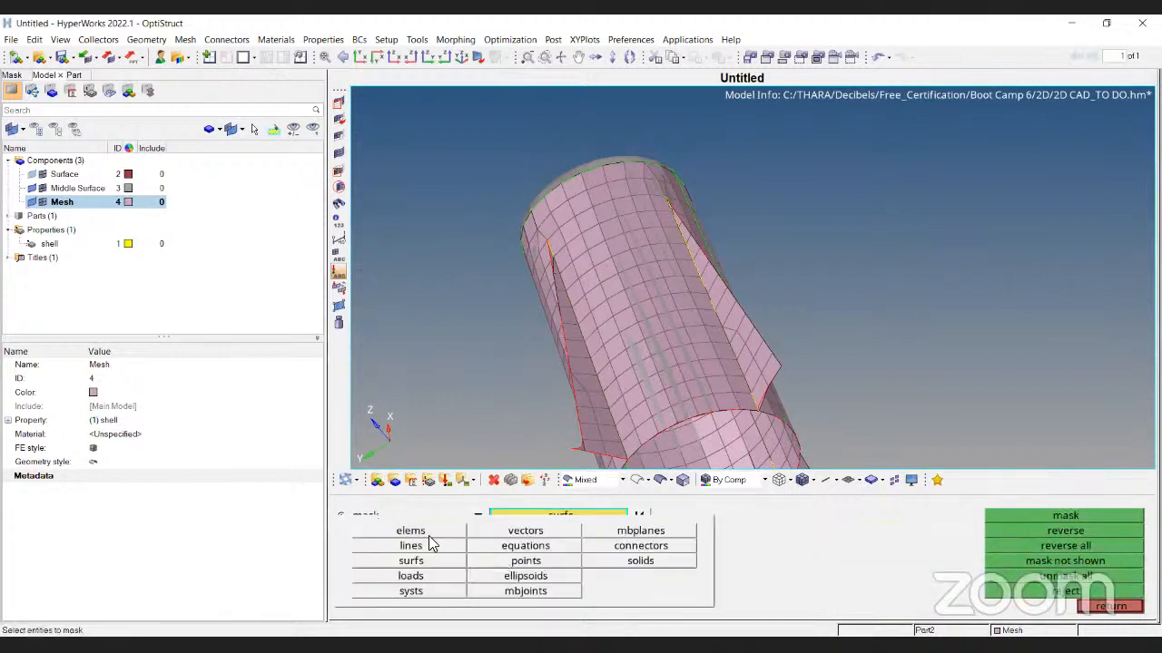
pyautogui.click(429, 538)
pyautogui.click(566, 514)
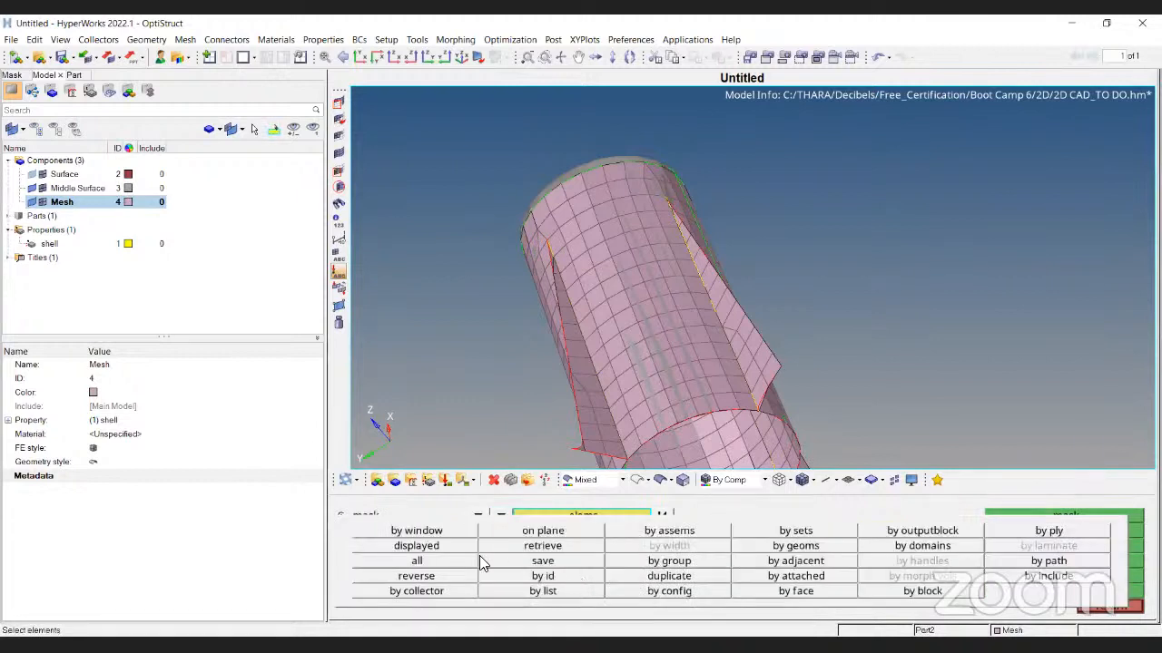
pyautogui.click(526, 545)
pyautogui.click(1053, 531)
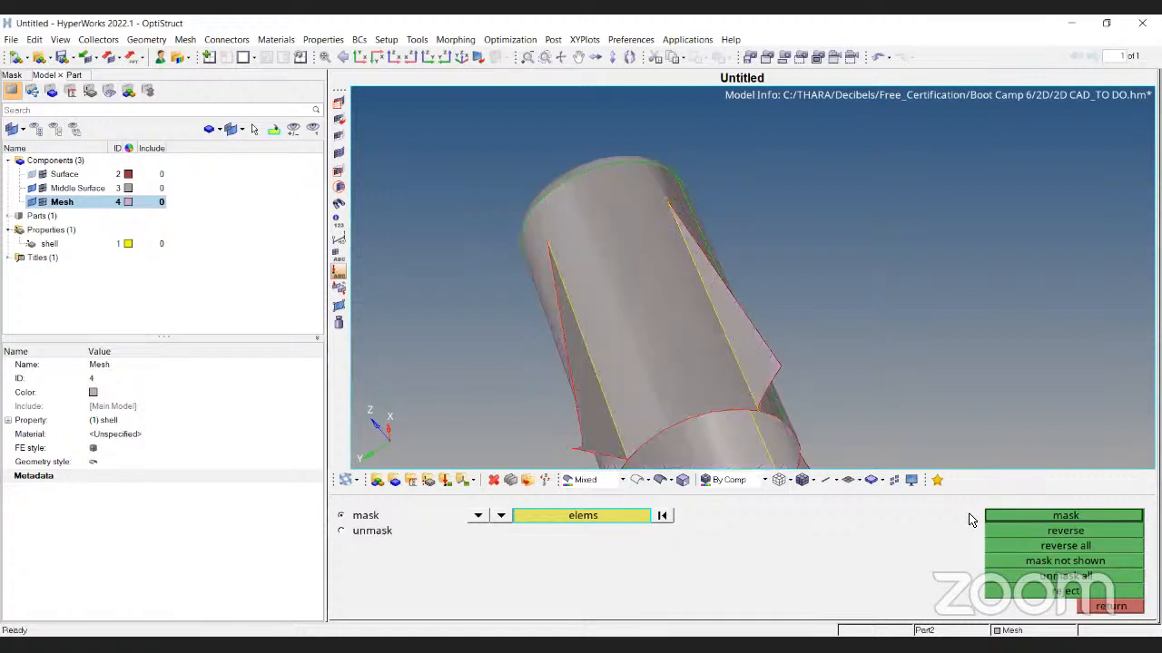
pyautogui.keyDown('ctrl'); pyautogui.moveTo(752, 227); pyautogui.dragTo(741, 308); pyautogui.keyUp('ctrl')
pyautogui.click(647, 479)
pyautogui.keyDown('ctrl'); pyautogui.scroll(5, 741, 309); pyautogui.keyUp('ctrl')
pyautogui.keyDown('ctrl'); pyautogui.moveTo(811, 293); pyautogui.dragTo(669, 297); pyautogui.keyUp('ctrl')
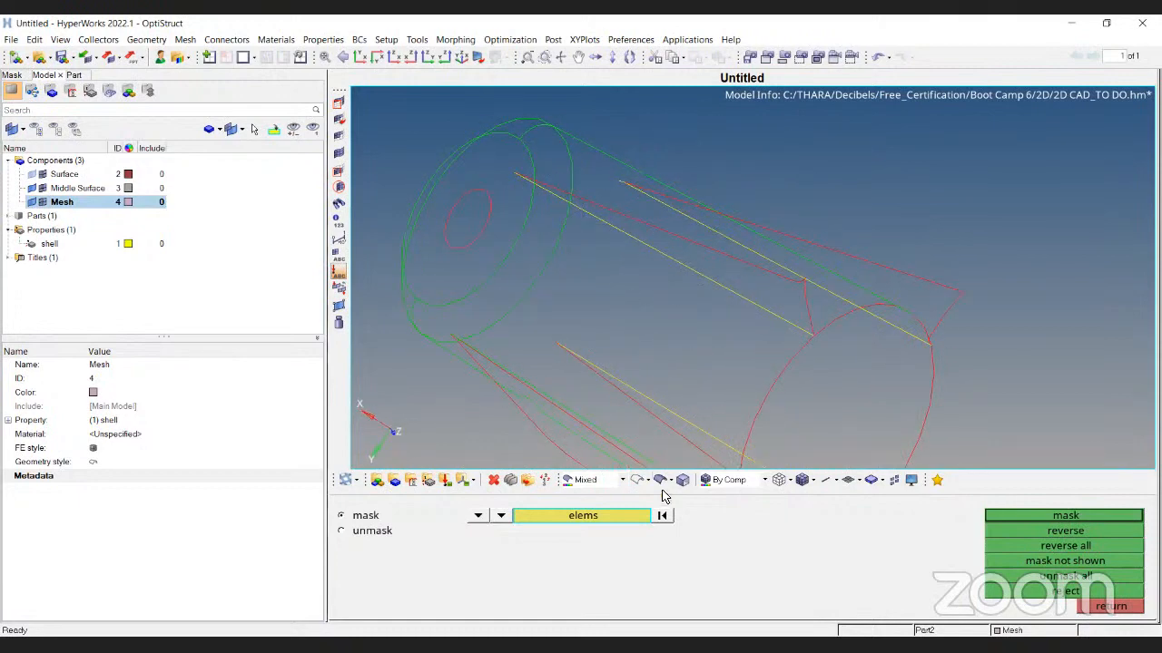
# Unmask all, then isolate the failed element again and zoom in with the cylinder upright
pyautogui.click(339, 154)
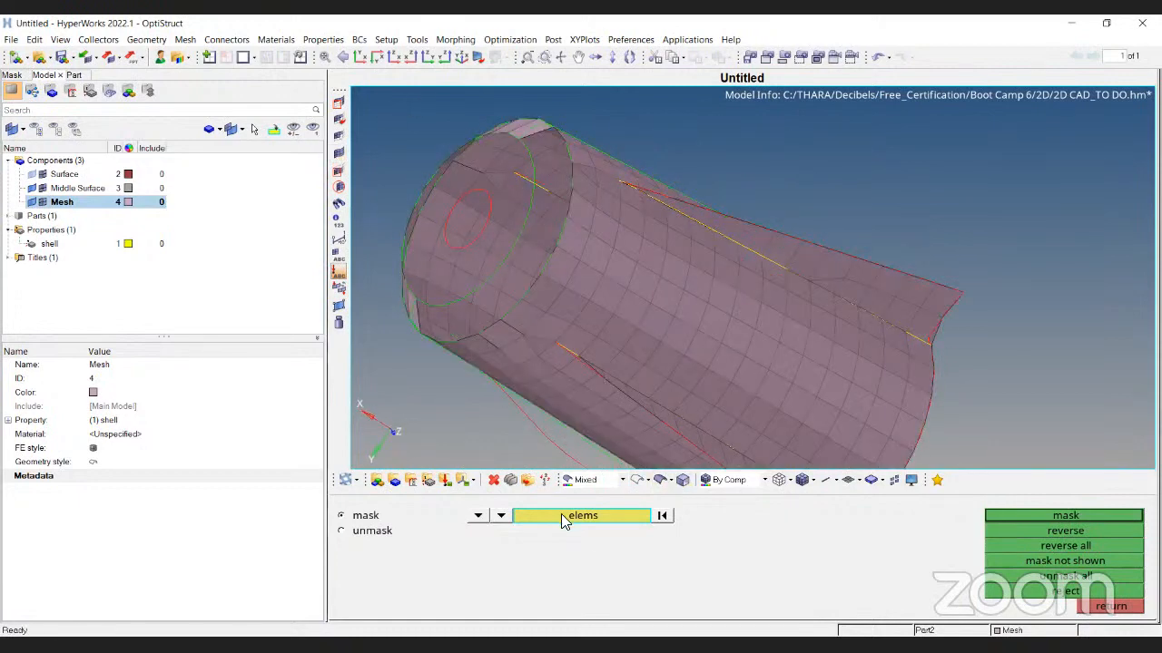
pyautogui.click(587, 520)
pyautogui.click(528, 557)
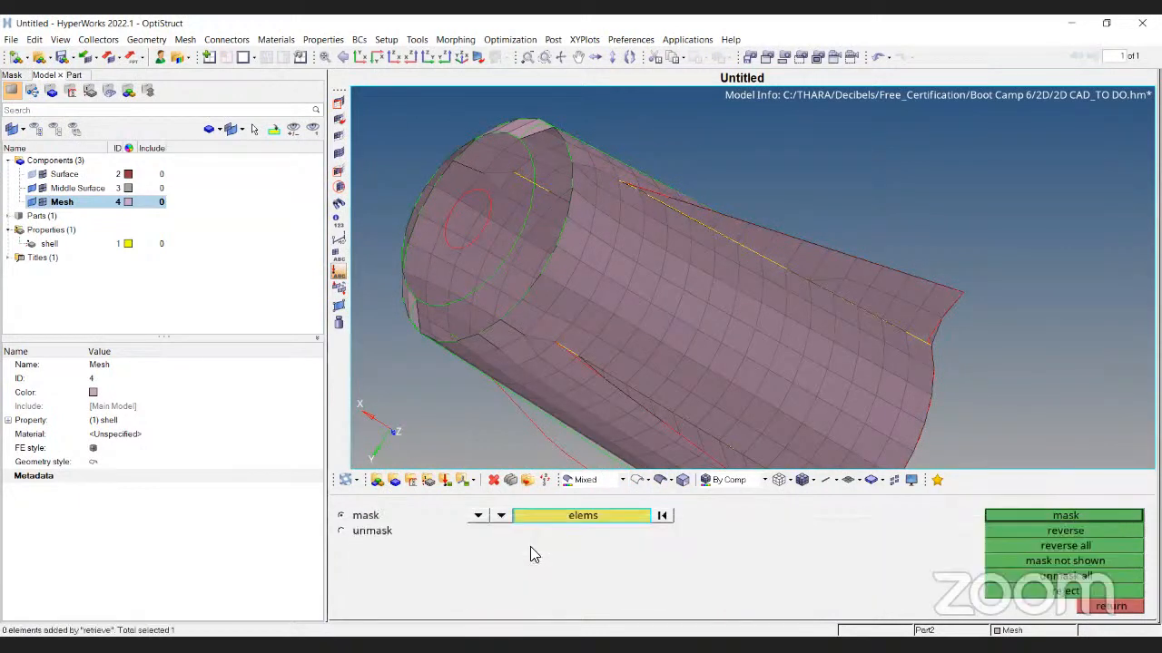
pyautogui.click(1060, 531)
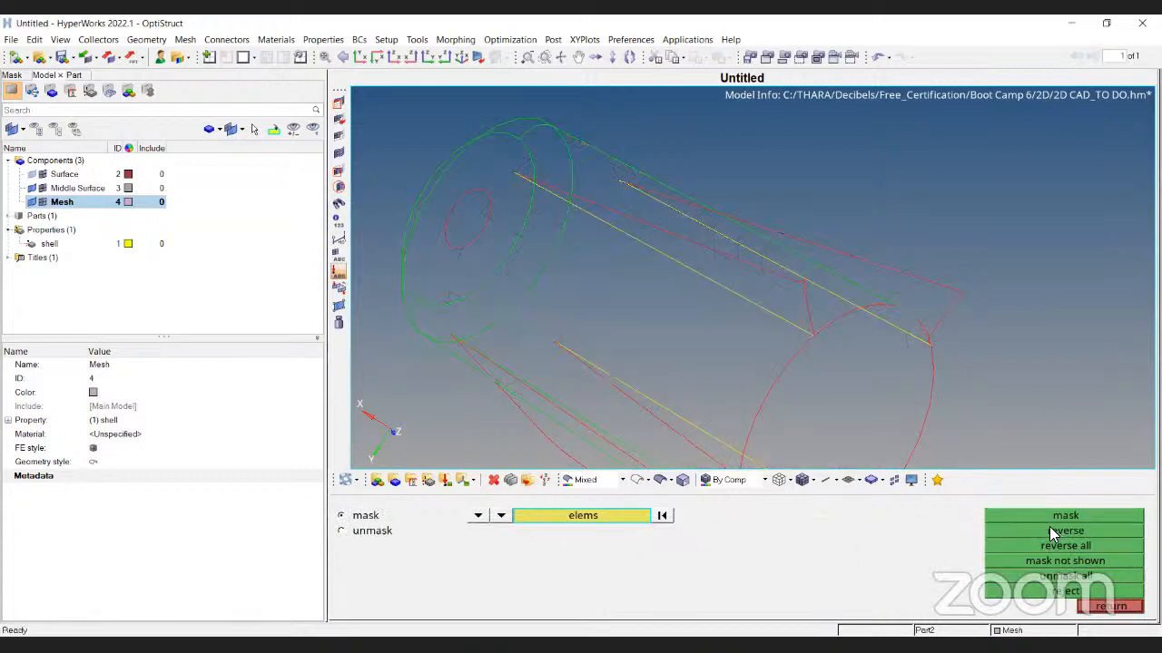
pyautogui.moveTo(718, 213)
pyautogui.keyDown('ctrl'); pyautogui.mouseDown()
pyautogui.moveTo(677, 350)
pyautogui.moveTo(717, 360)
pyautogui.mouseUp(); pyautogui.keyUp('ctrl')
pyautogui.scroll(4, 682, 361)
pyautogui.scroll(3, 698, 367)
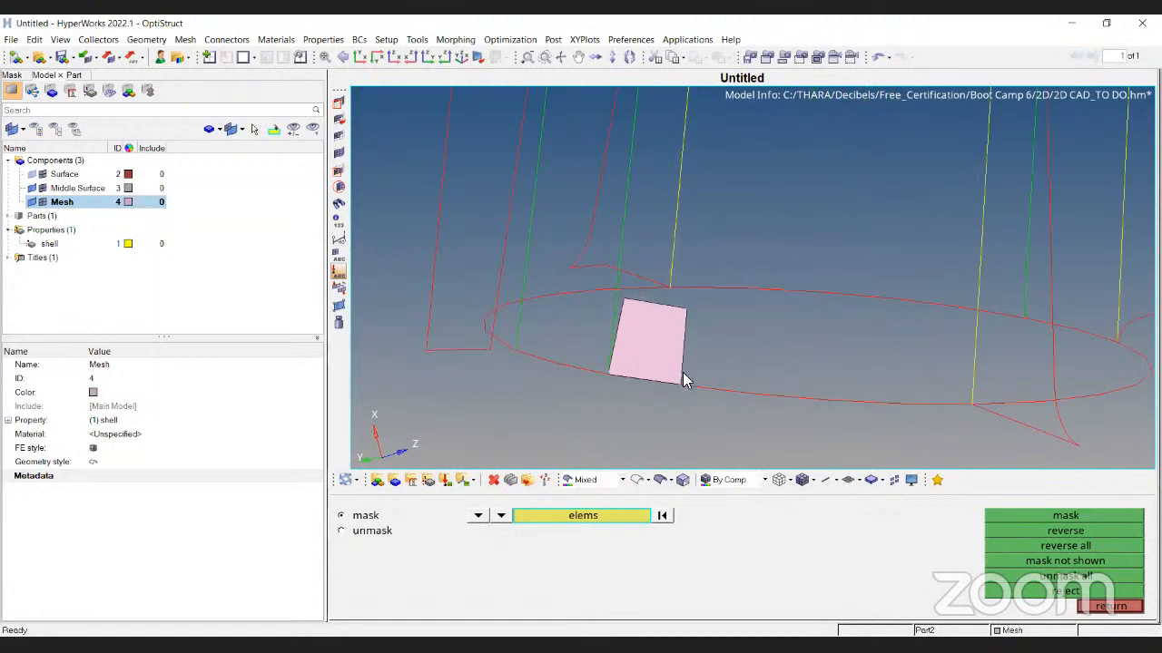
pyautogui.press('Escape')
# Review element 379's quality values in the 2D element checks
pyautogui.press('F10')
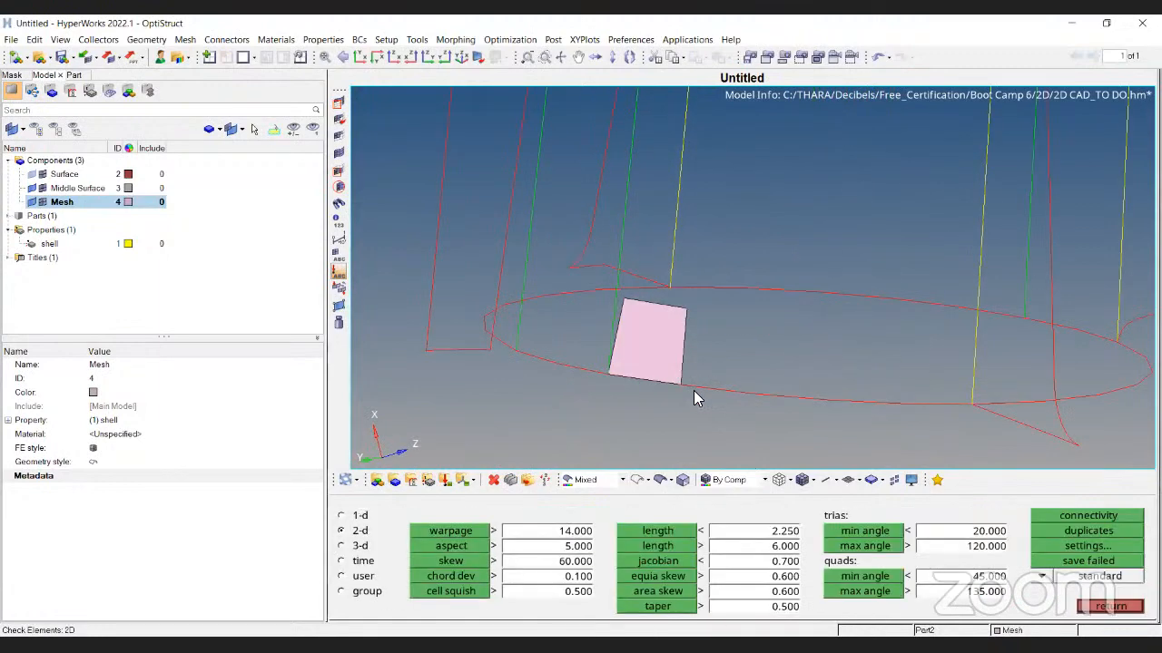
pyautogui.click(651, 332)
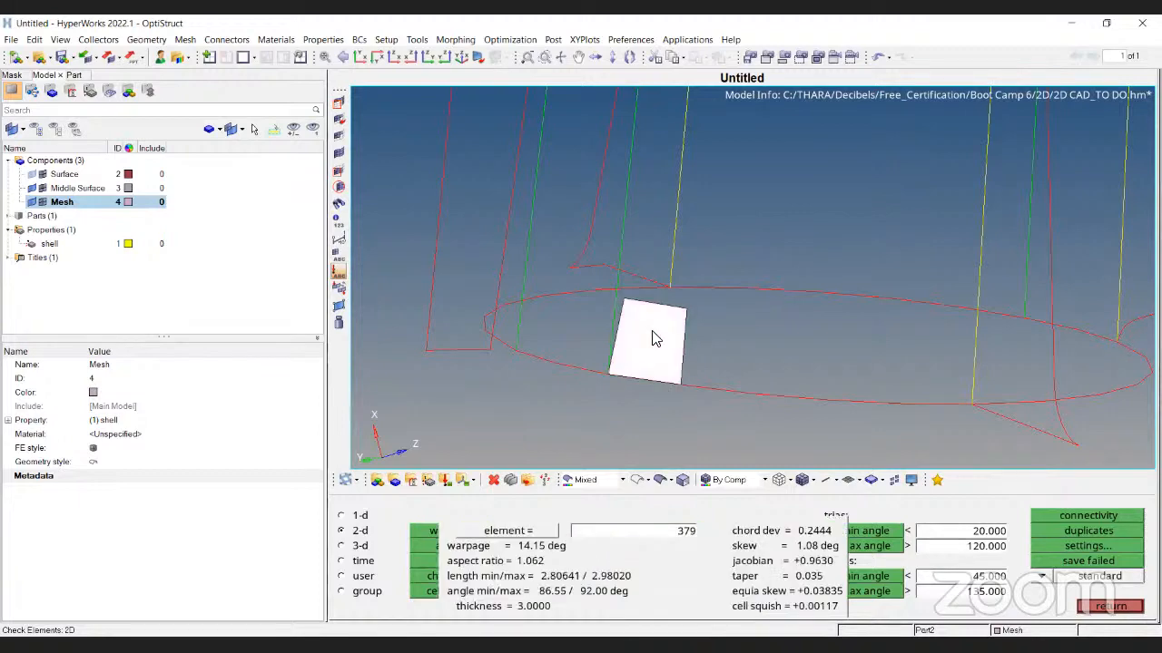
pyautogui.press('Escape')
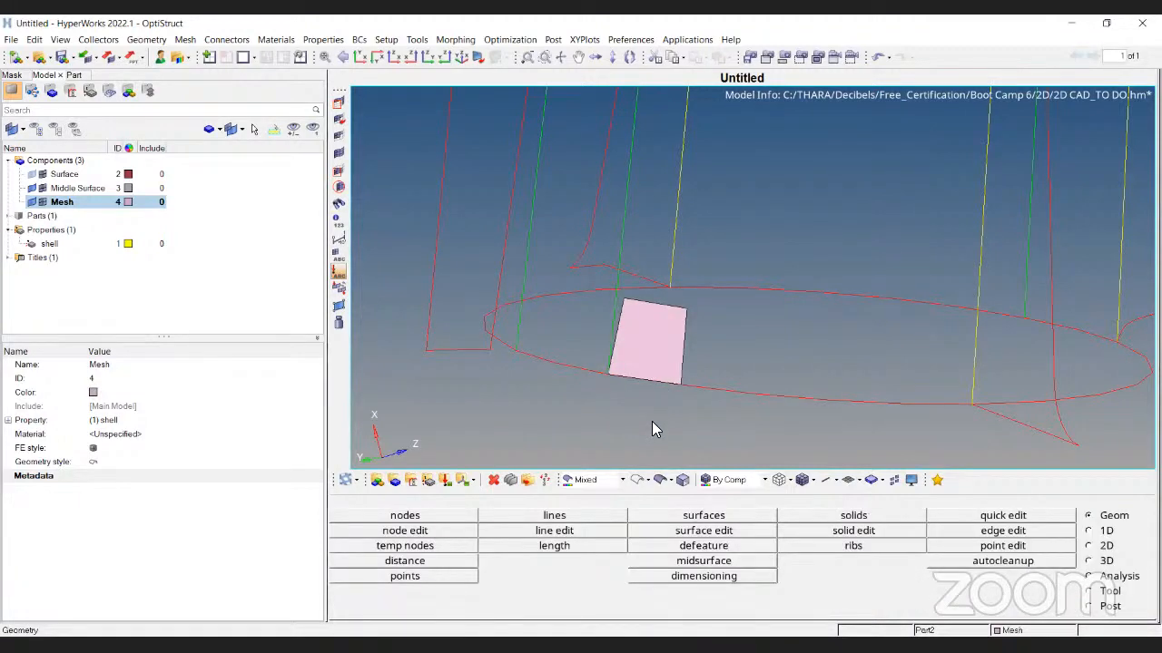
pyautogui.press('F10')
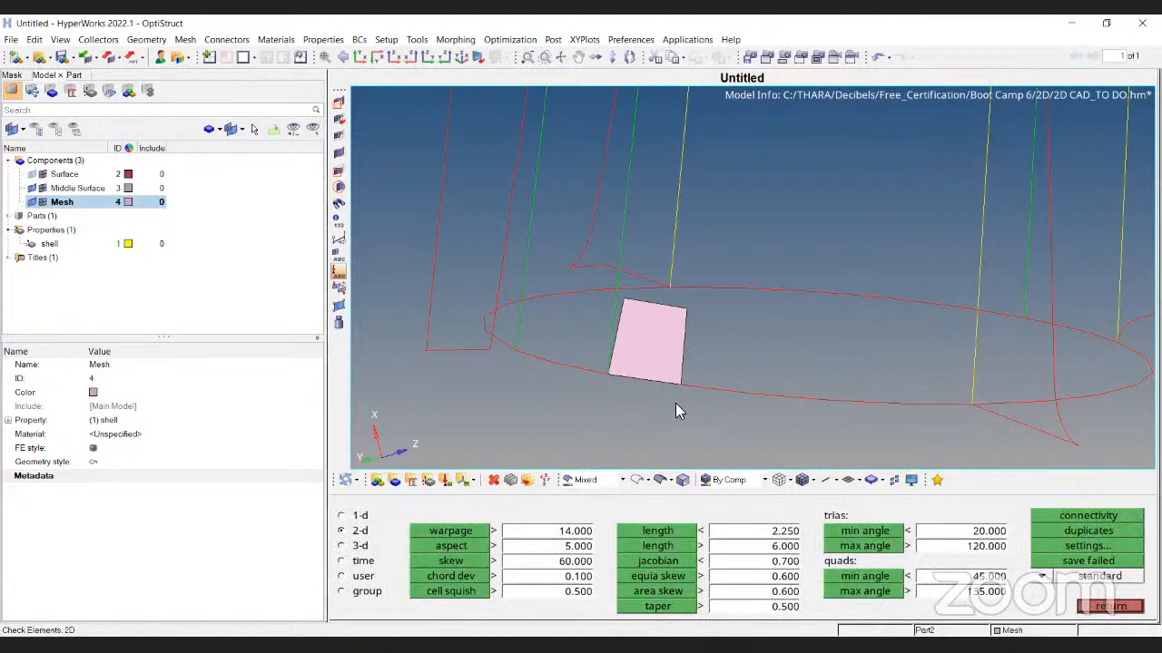
pyautogui.click(650, 348)
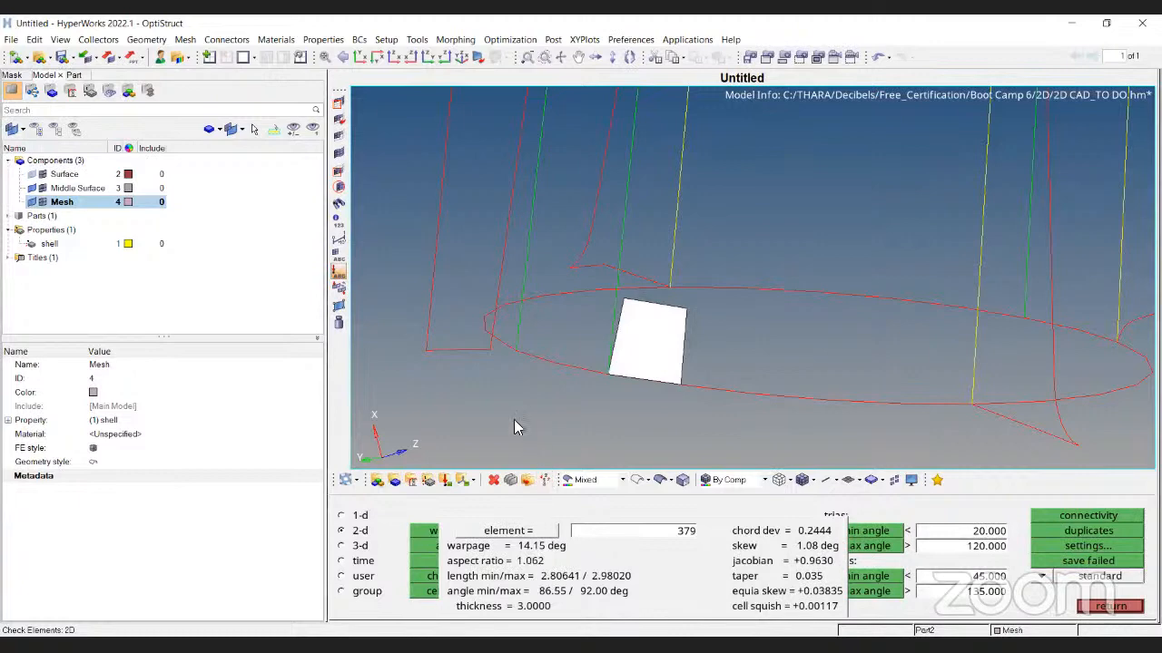
pyautogui.press('Escape')
pyautogui.press('Escape')
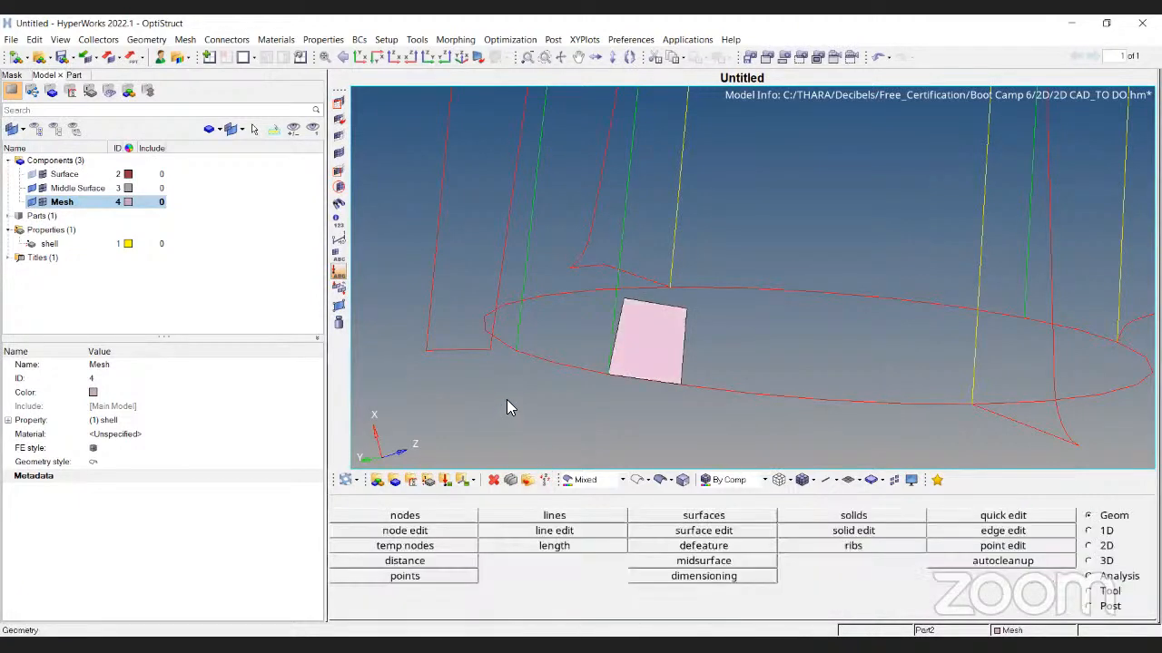
# Compare element 379 against shaded and wireframe cylinder surfaces, ending with wireframe geometry
pyautogui.click(661, 479)
pyautogui.moveTo(703, 301)
pyautogui.keyDown('ctrl'); pyautogui.mouseDown()
pyautogui.moveTo(713, 276)
pyautogui.moveTo(710, 291)
pyautogui.mouseUp(); pyautogui.keyUp('ctrl')
pyautogui.keyDown('ctrl'); pyautogui.scroll(4, 700, 397); pyautogui.keyUp('ctrl')
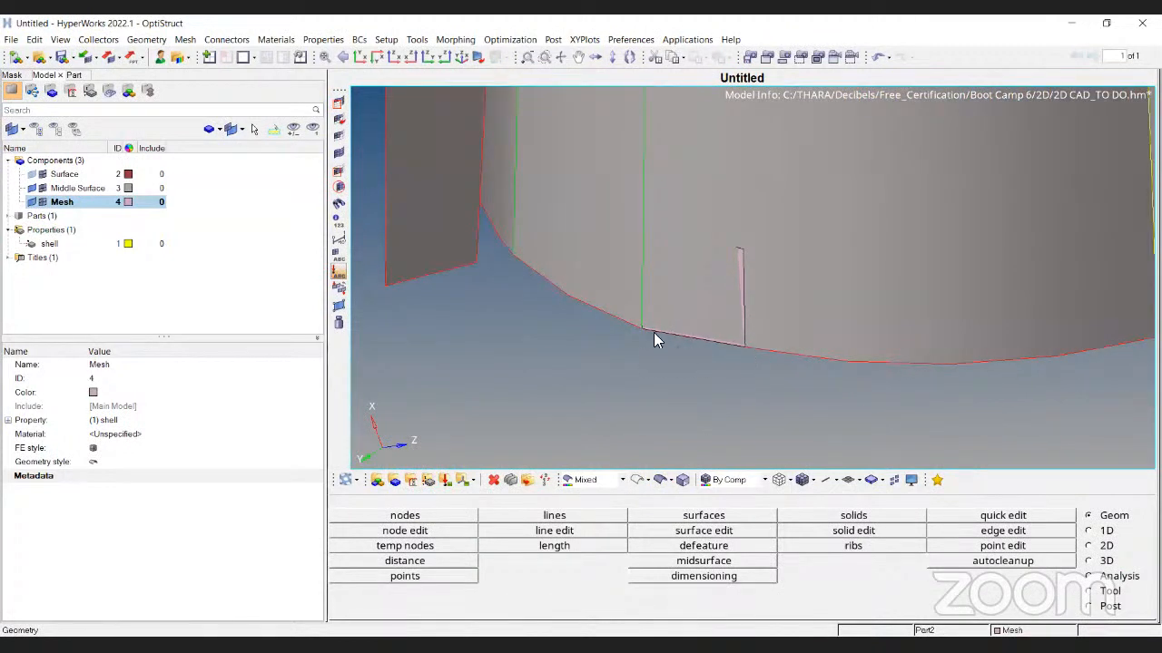
pyautogui.click(639, 479)
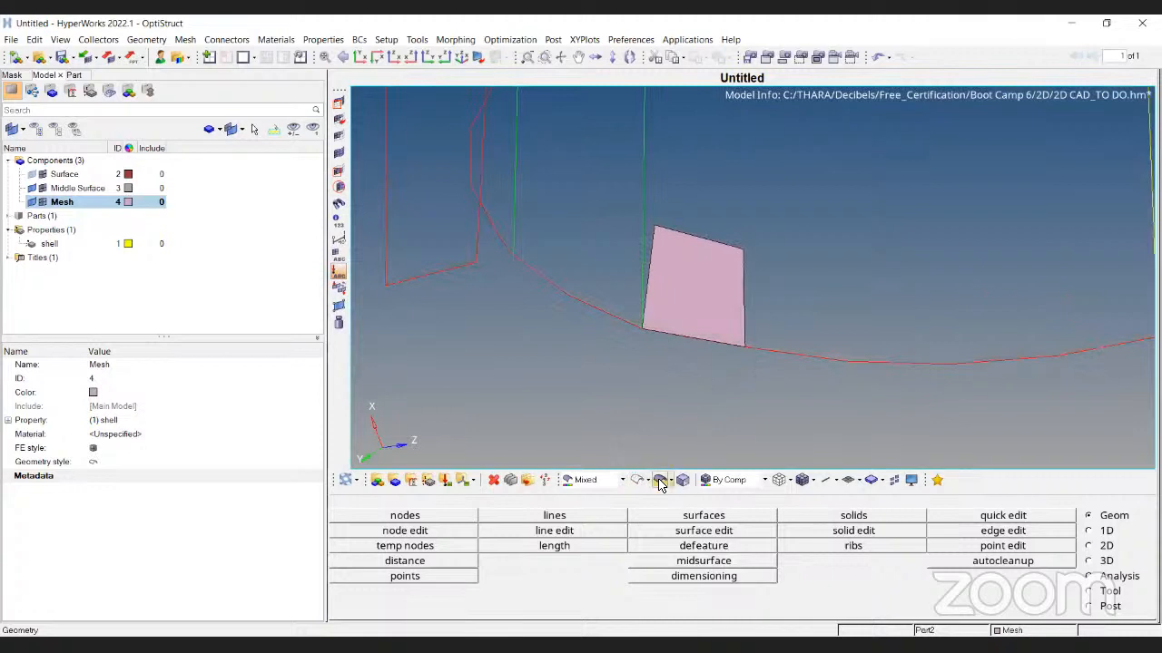
pyautogui.click(660, 480)
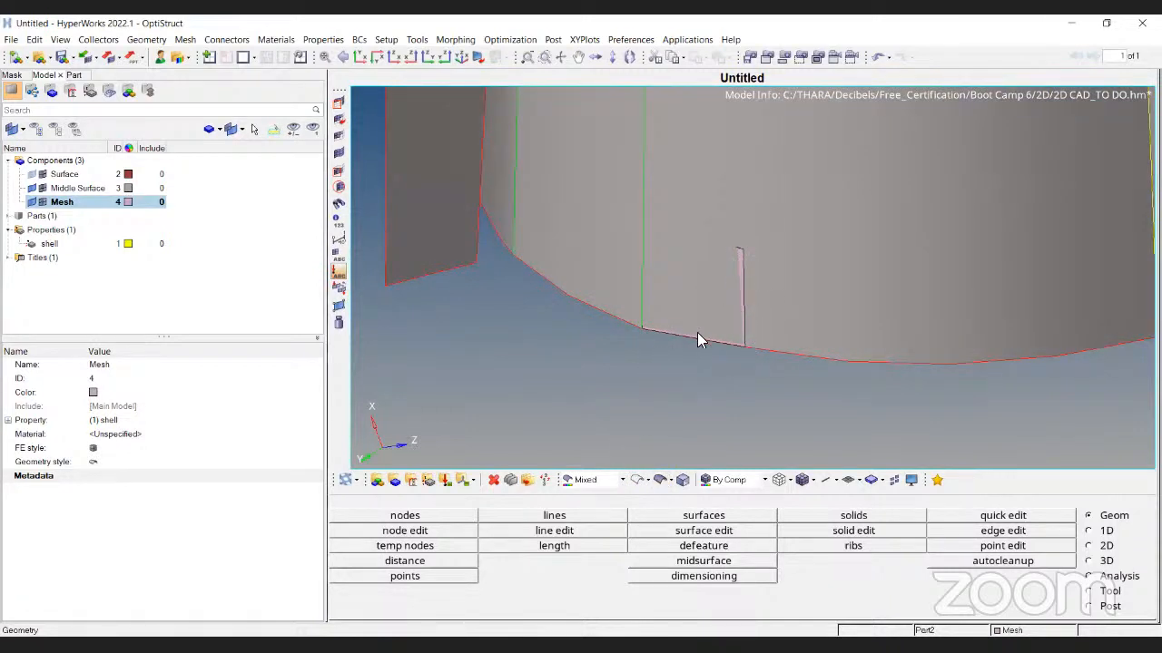
pyautogui.click(639, 479)
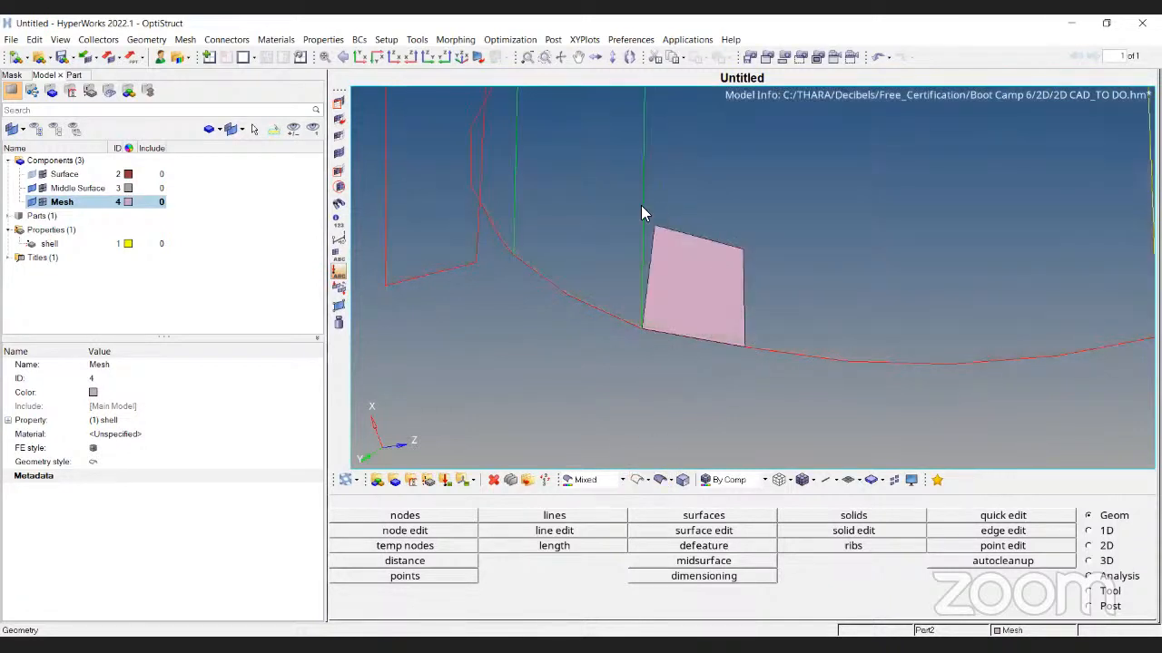
pyautogui.click(660, 481)
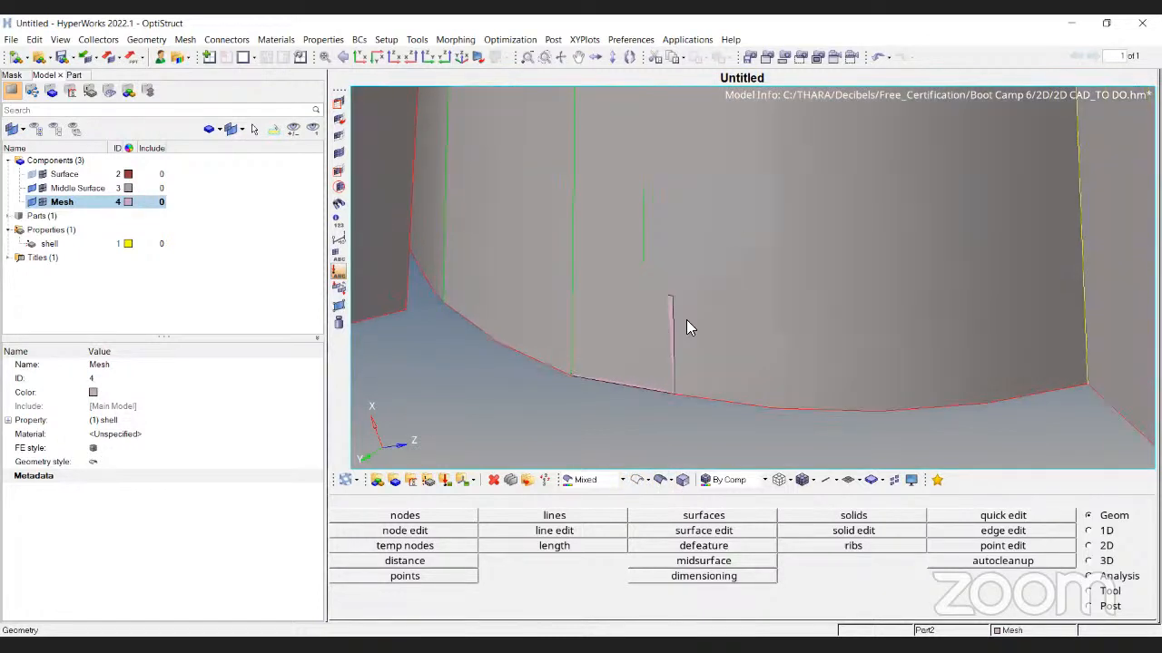
pyautogui.click(639, 479)
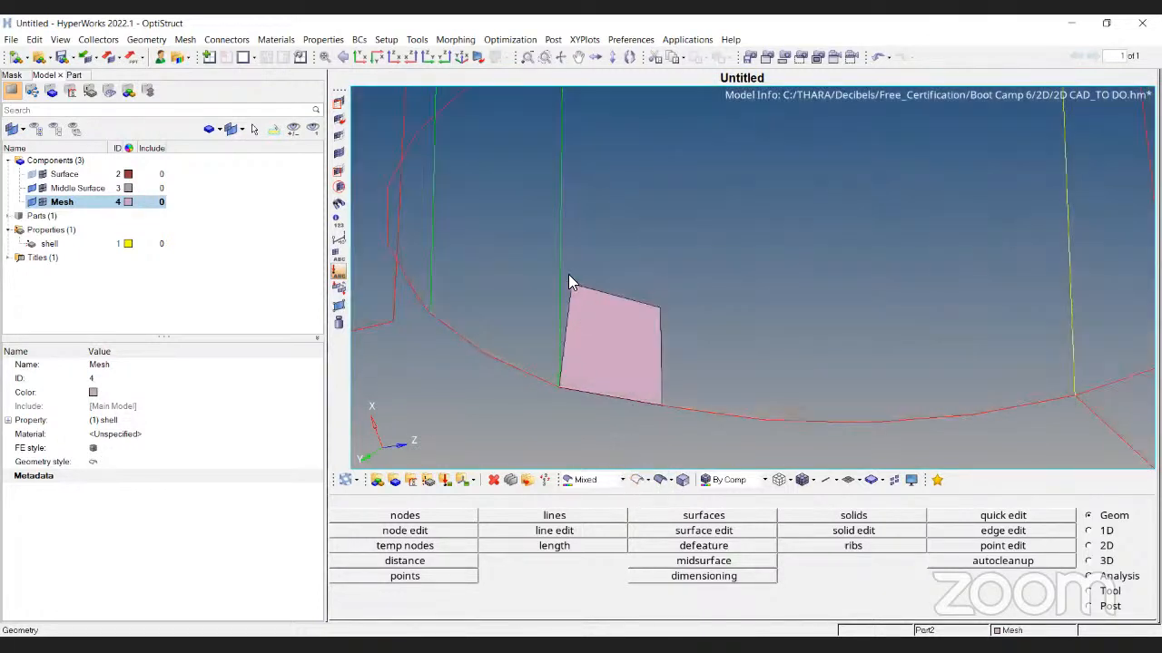
pyautogui.hotkey('shift', 'F4')
# Translate element 379's top-left corner node 0.100 along the direction defined by nodes N1–N3
pyautogui.click(569, 281)
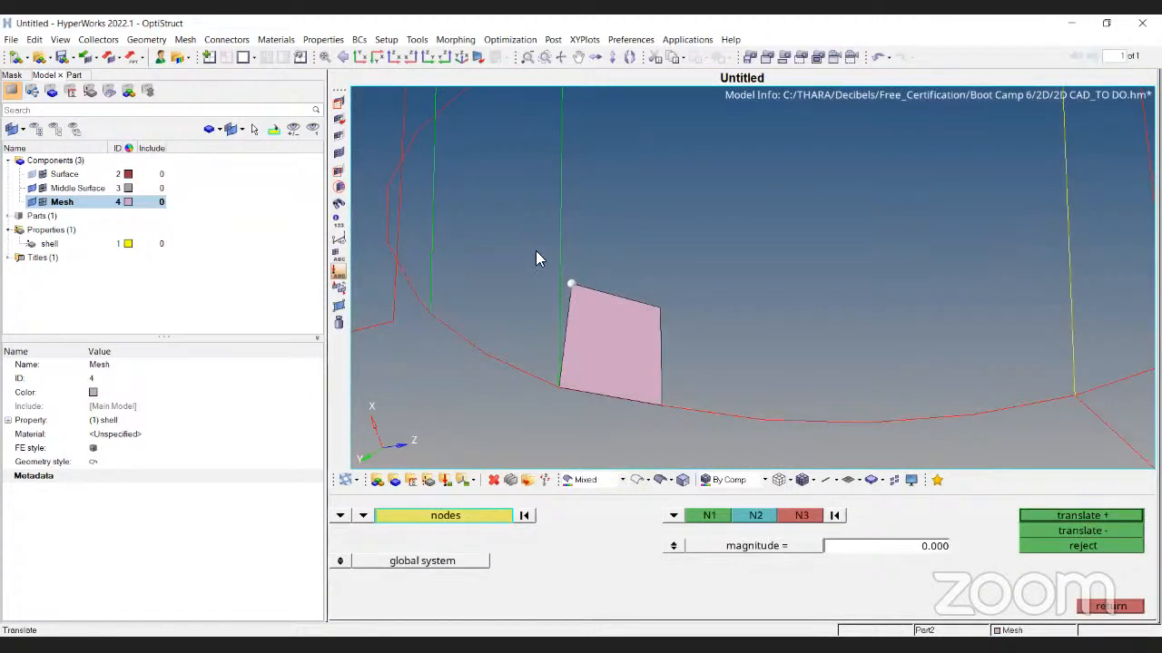
pyautogui.click(530, 514)
pyautogui.click(571, 285)
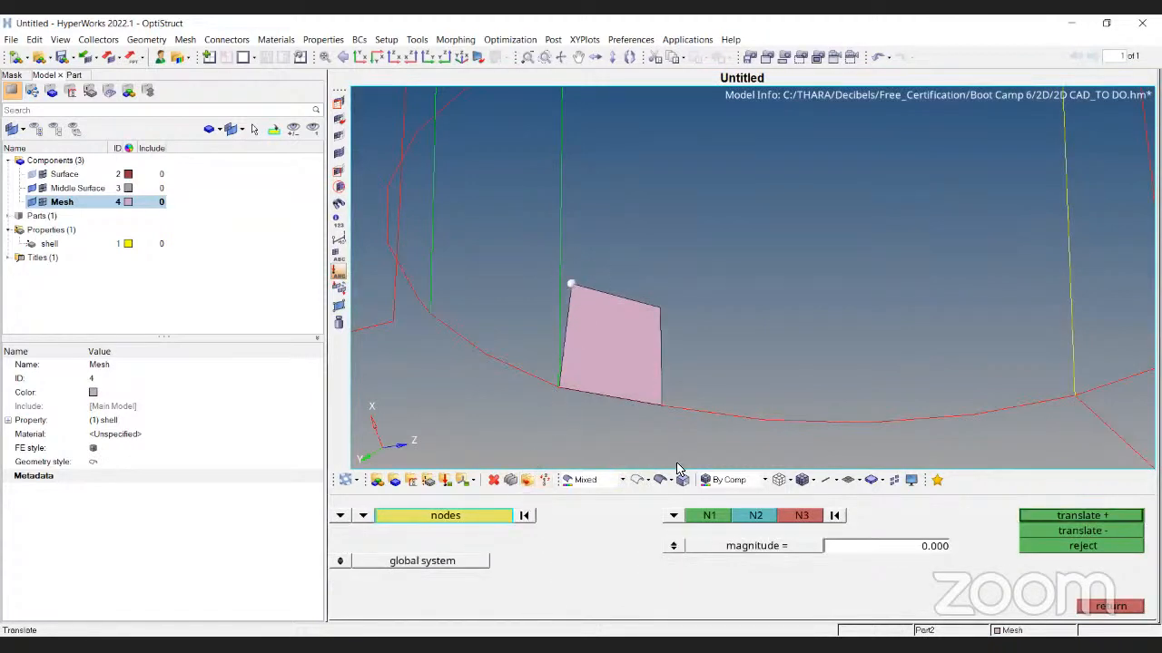
pyautogui.click(834, 516)
pyautogui.click(560, 387)
pyautogui.click(661, 405)
pyautogui.click(660, 310)
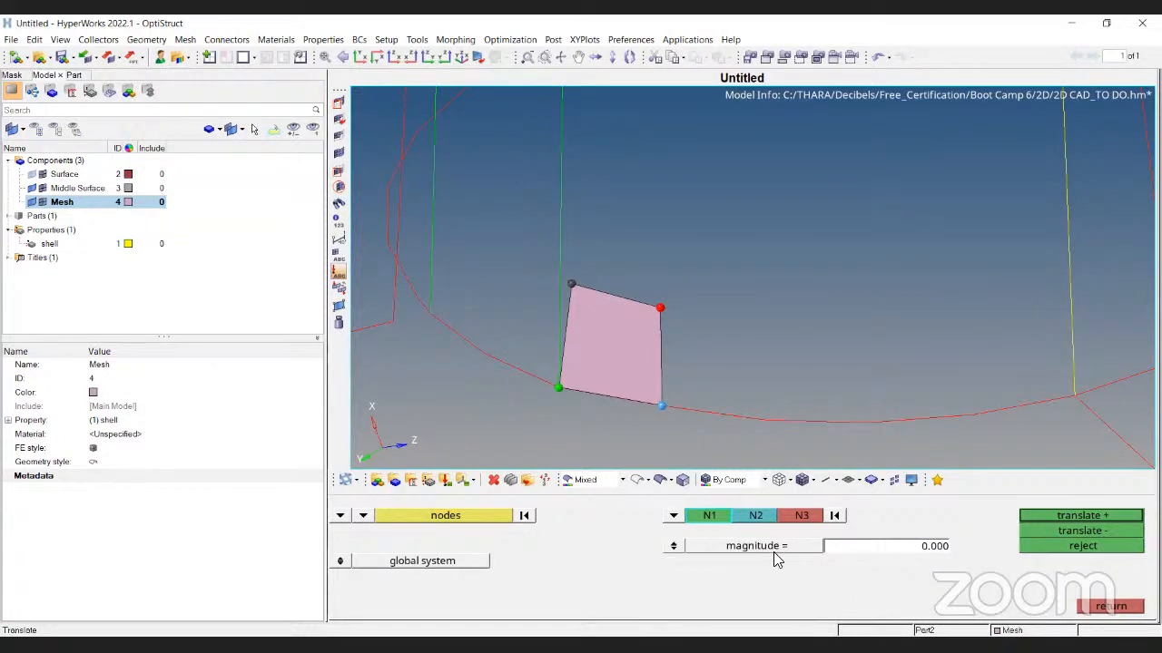
pyautogui.click(929, 547)
pyautogui.write('0')
pyautogui.click(1088, 516)
pyautogui.click(1088, 516)
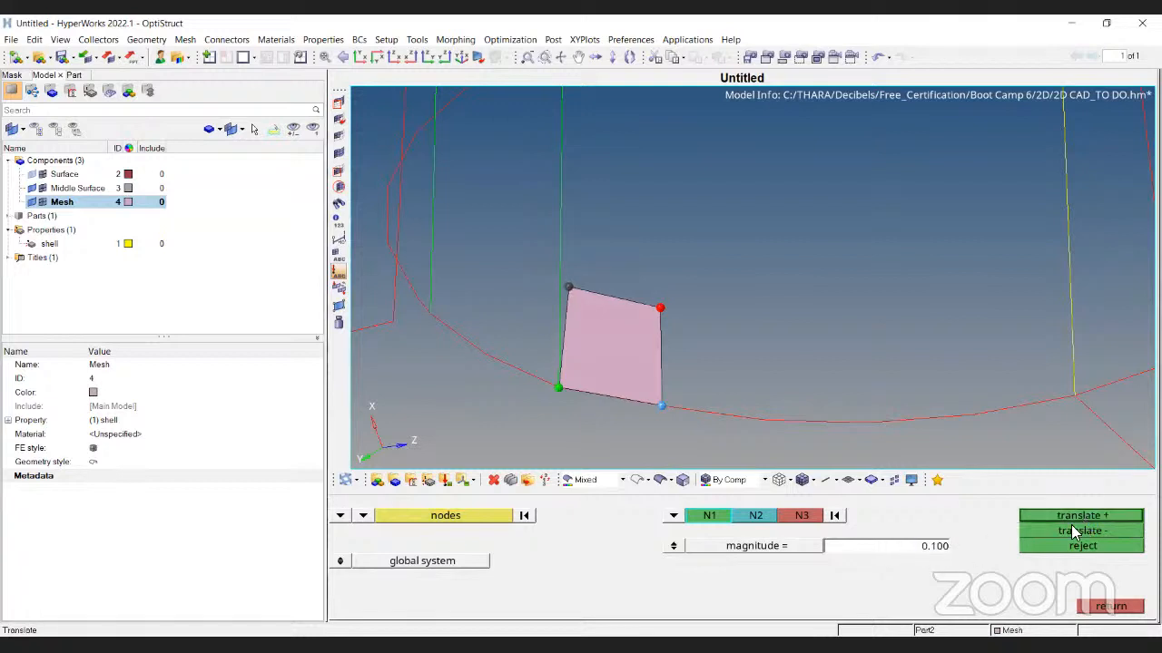
pyautogui.press('Escape')
# Recheck element 379, unmask all elements, and rerun warpage on the full 483-element mesh
pyautogui.press('F10')
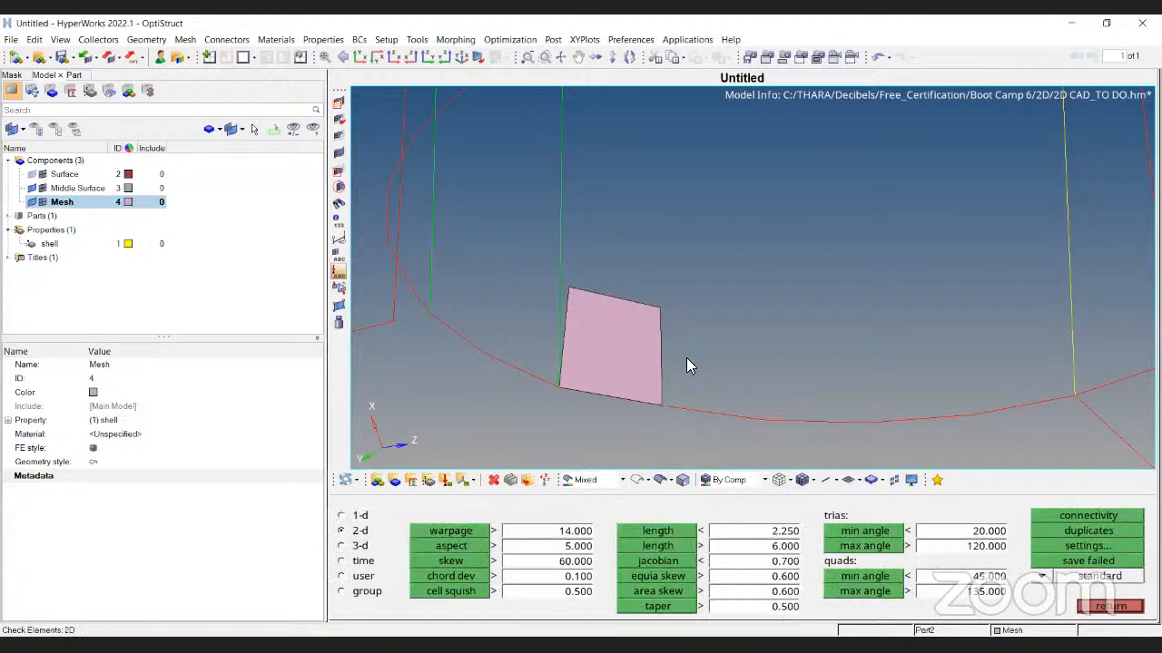
pyautogui.click(612, 354)
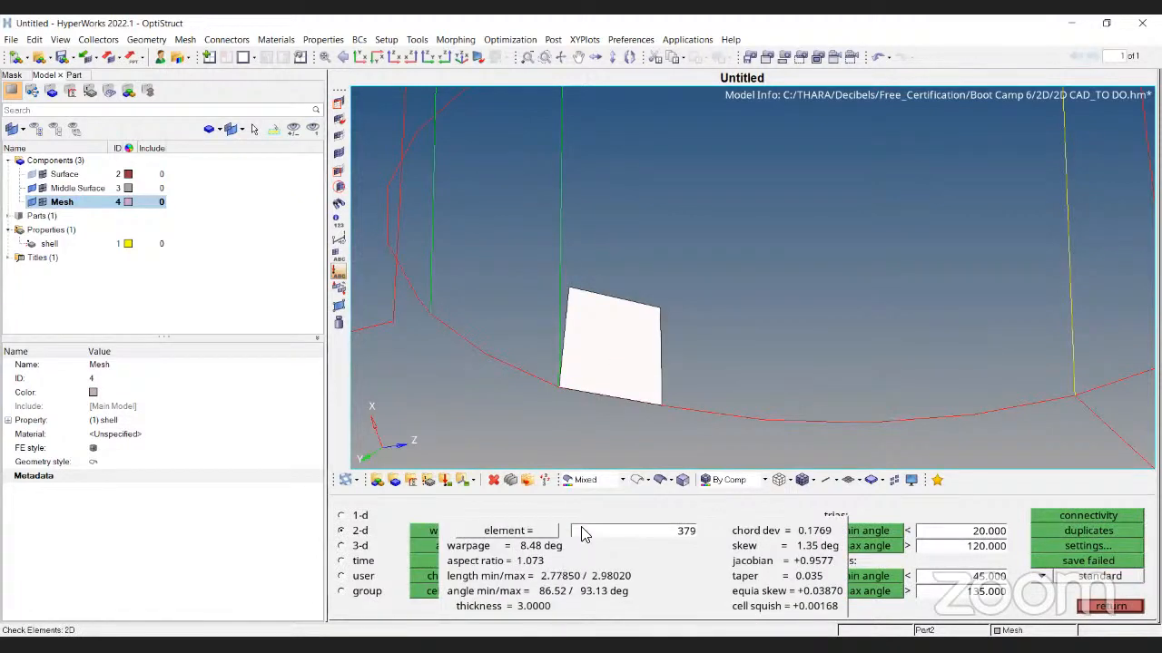
pyautogui.click(342, 156)
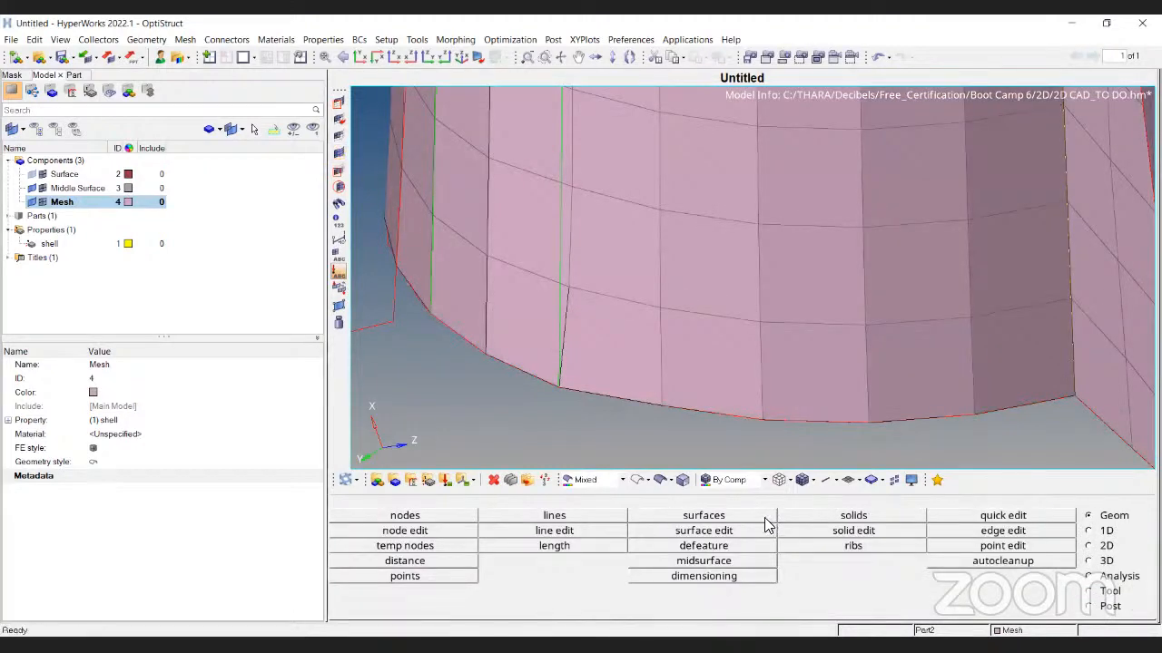
pyautogui.press('F10')
pyautogui.click(439, 535)
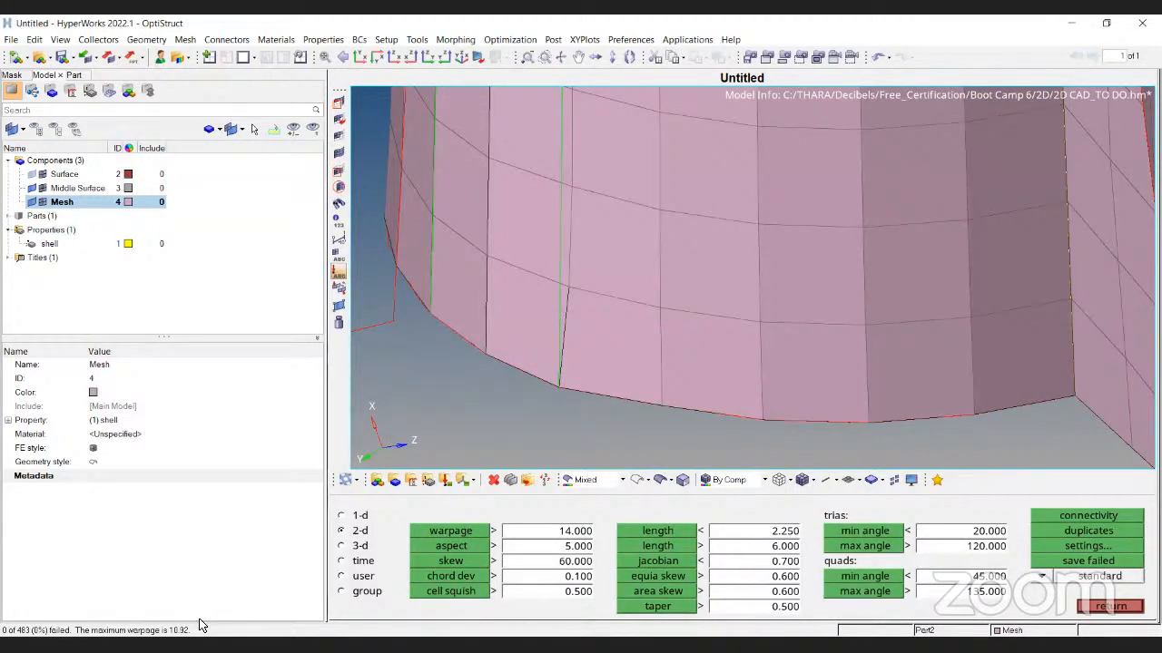
# Confirm no warpage failures across the whole cylinder, then go to the 2D tools page
pyautogui.keyDown('ctrl'); pyautogui.scroll(-7, 647, 390); pyautogui.keyUp('ctrl')
pyautogui.keyDown('ctrl'); pyautogui.moveTo(744, 249); pyautogui.dragTo(717, 332, button='right'); pyautogui.keyUp('ctrl')
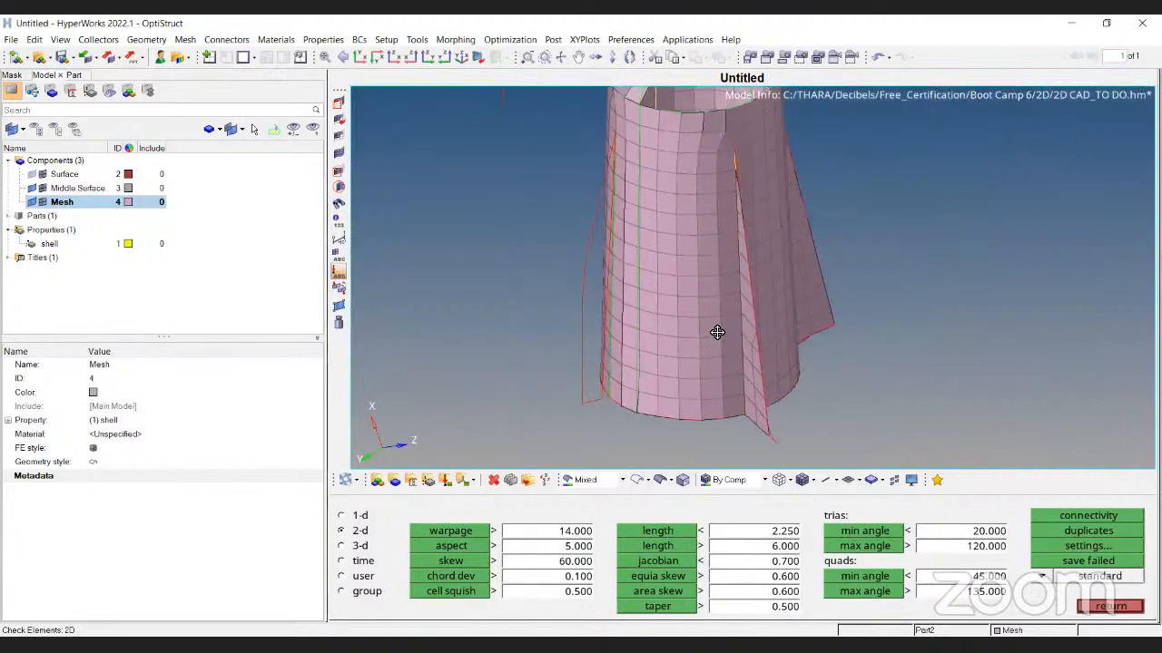
pyautogui.keyDown('ctrl'); pyautogui.moveTo(717, 332); pyautogui.dragTo(755, 333); pyautogui.keyUp('ctrl')
pyautogui.press('Escape')
pyautogui.press('Escape')
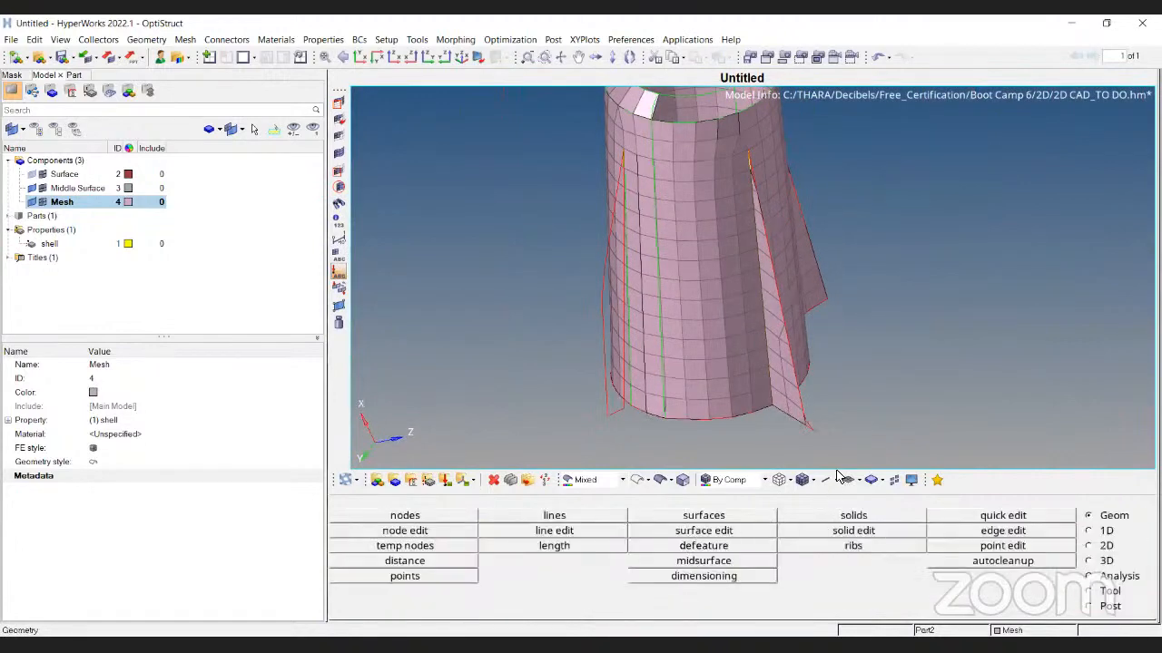
pyautogui.press('F10')
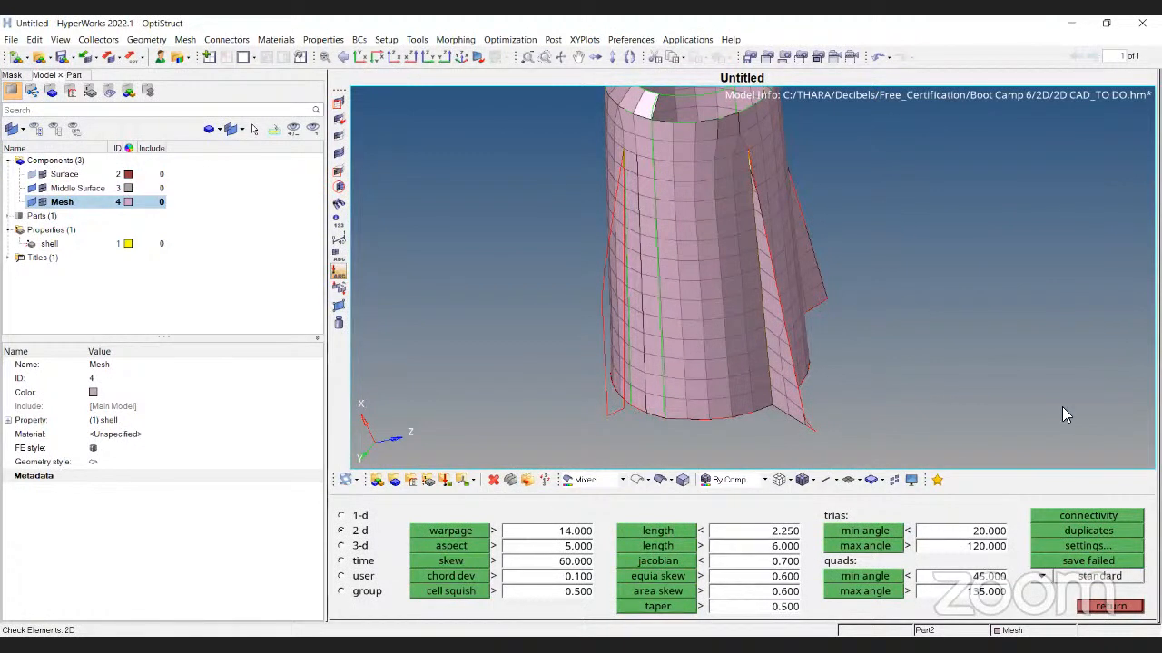
pyautogui.click(1109, 605)
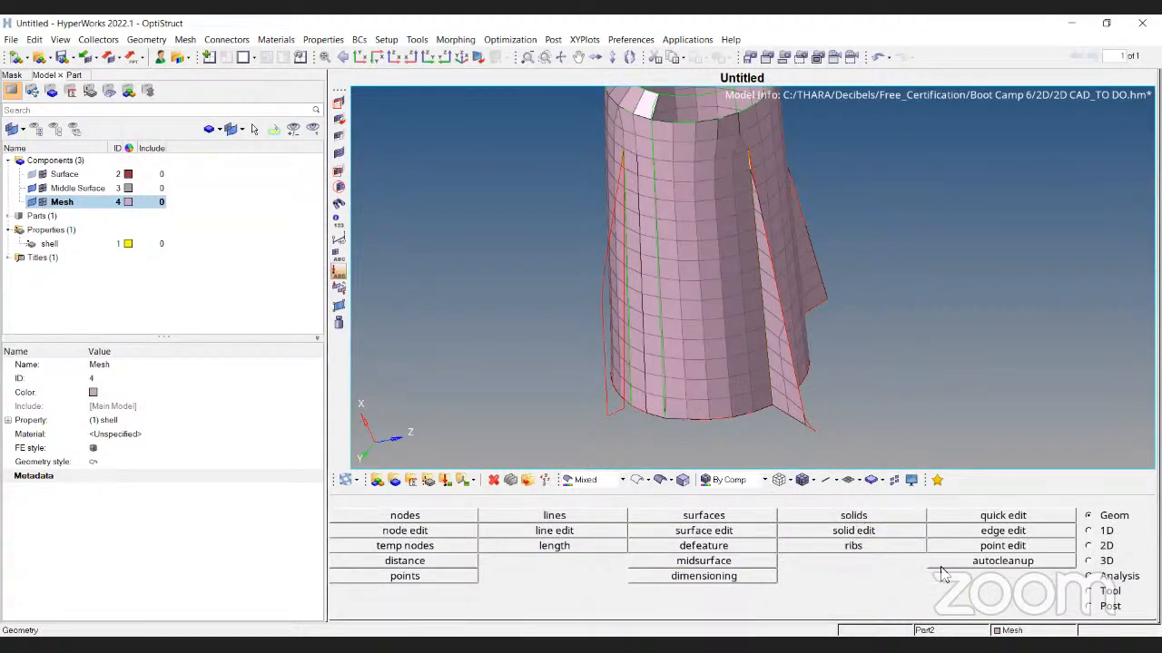
pyautogui.click(1107, 546)
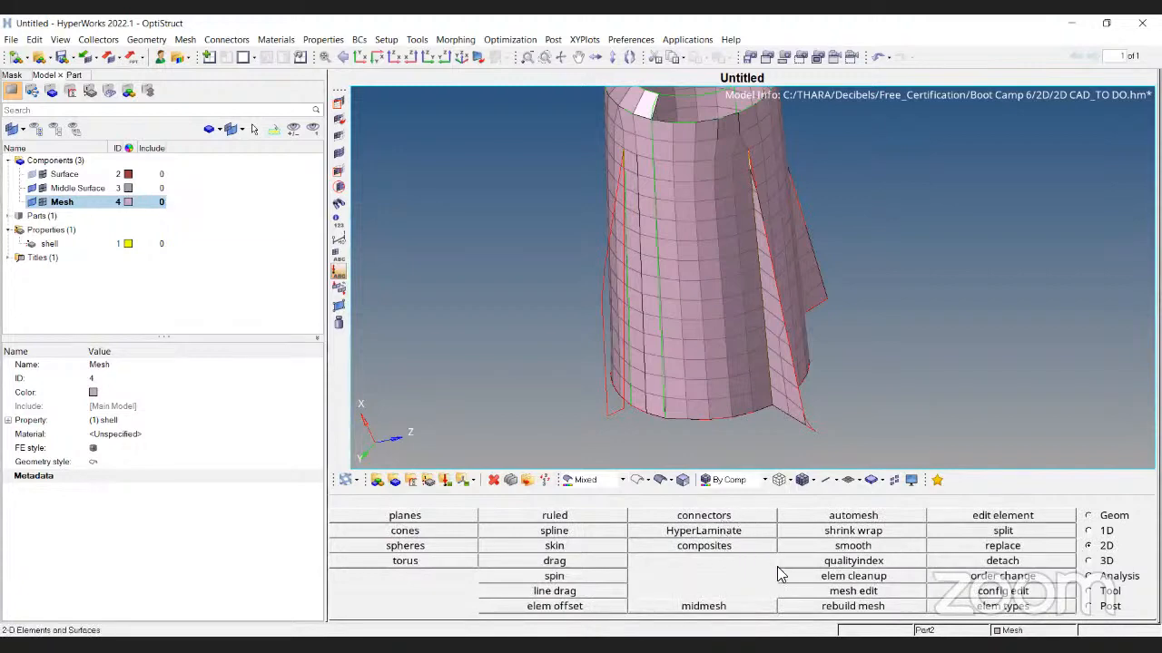
# Open the quality index view and try moving a mesh node with place node
pyautogui.click(894, 563)
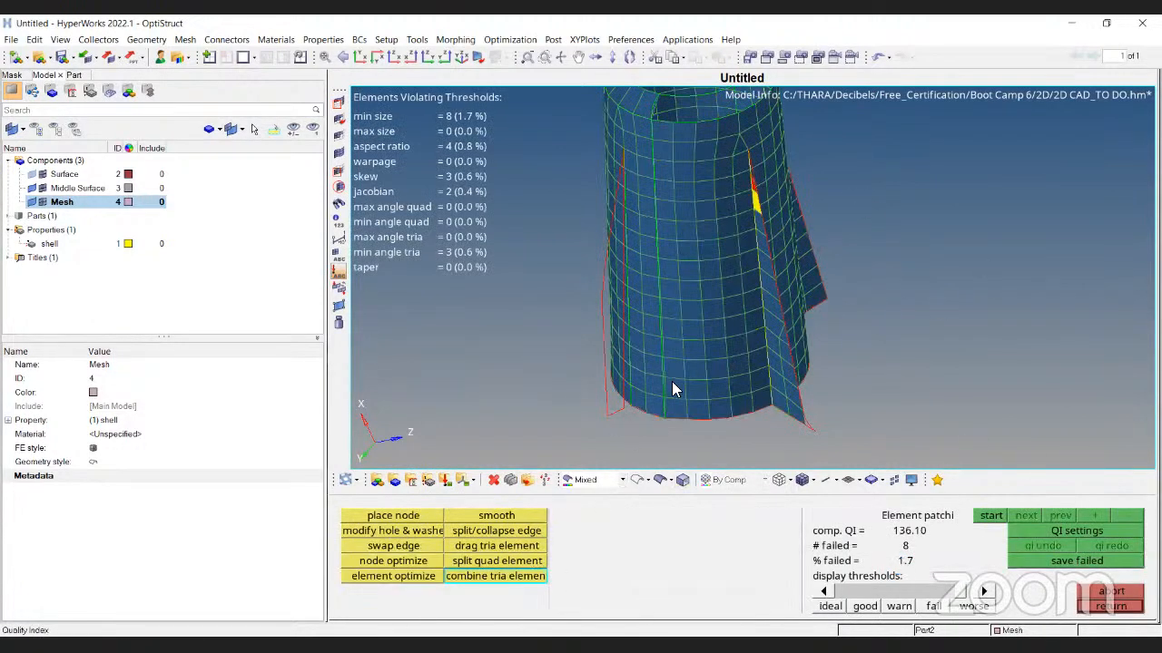
pyautogui.keyDown('ctrl'); pyautogui.moveTo(795, 386); pyautogui.dragTo(644, 382); pyautogui.keyUp('ctrl')
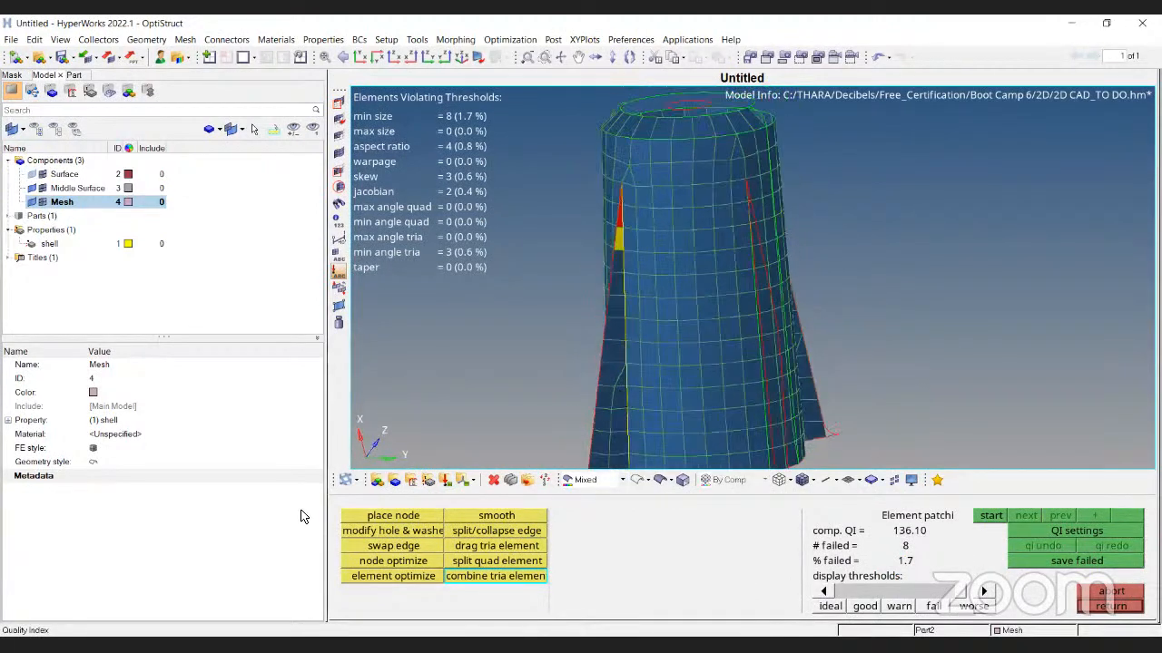
pyautogui.click(405, 518)
pyautogui.scroll(3, 704, 426)
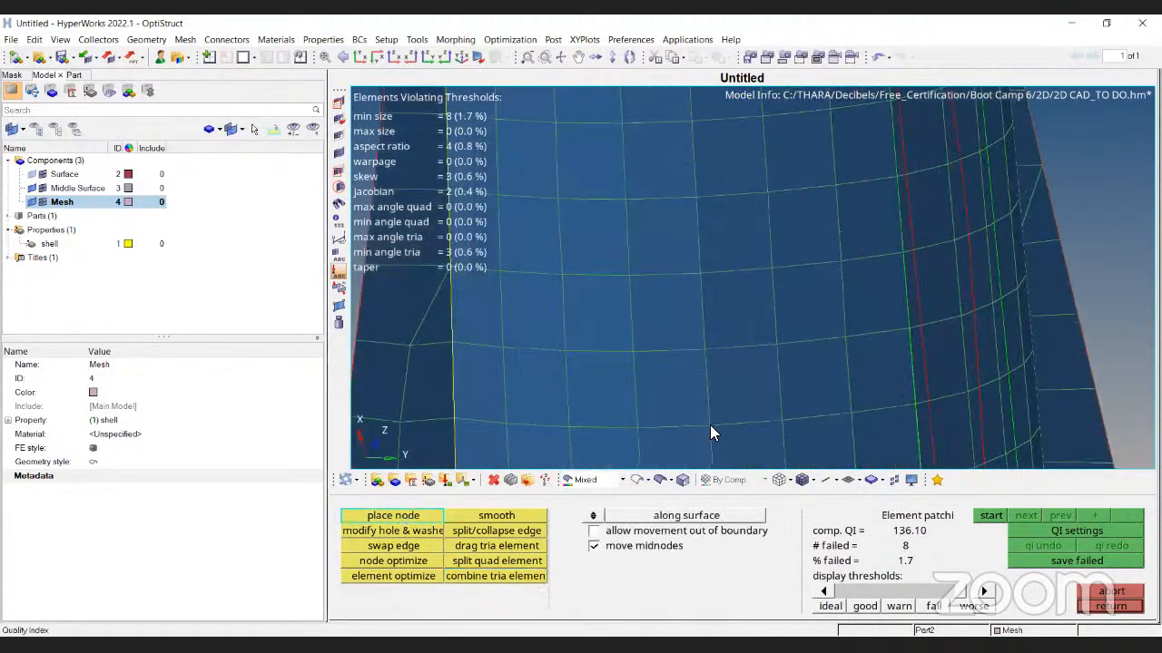
pyautogui.moveTo(710, 425); pyautogui.dragTo(706, 372)
pyautogui.press('Escape')
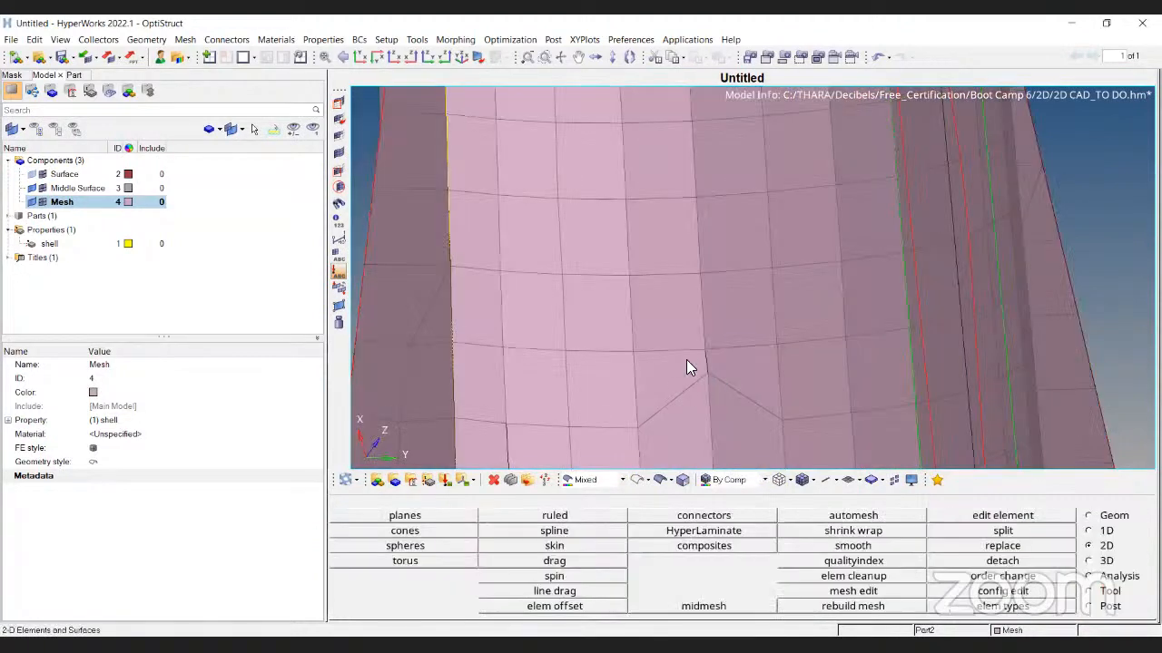
# Measure the 8.928e-01 distance from the pinched apex node to the node above it
pyautogui.press('F4')
pyautogui.click(775, 352)
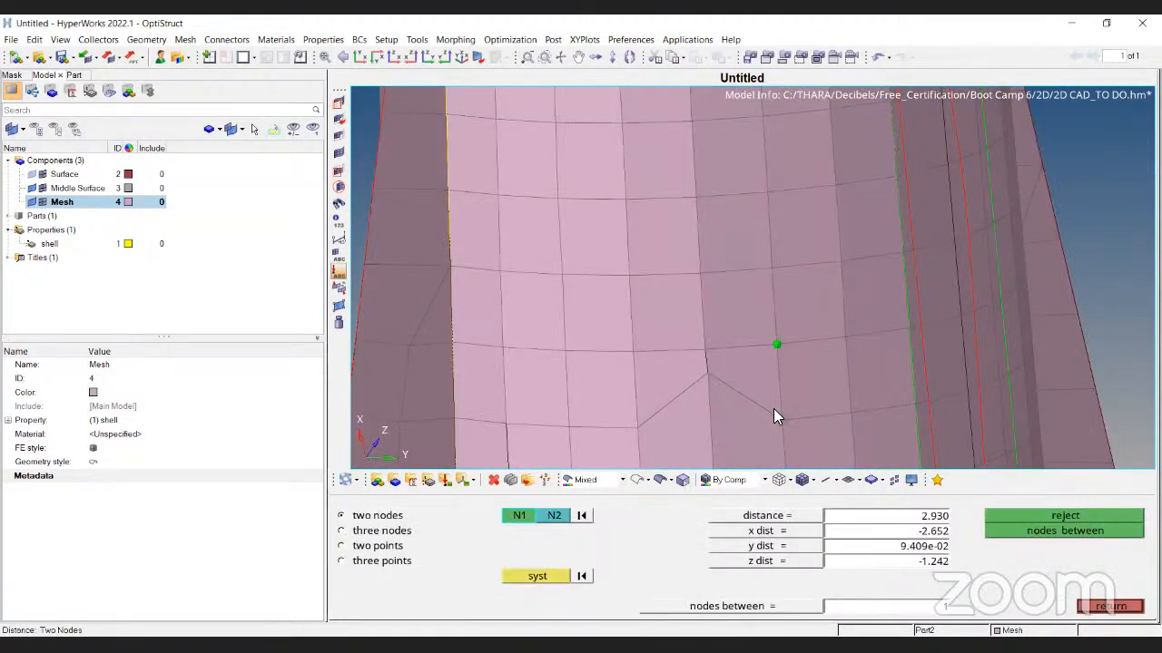
pyautogui.click(705, 378)
pyautogui.click(702, 350)
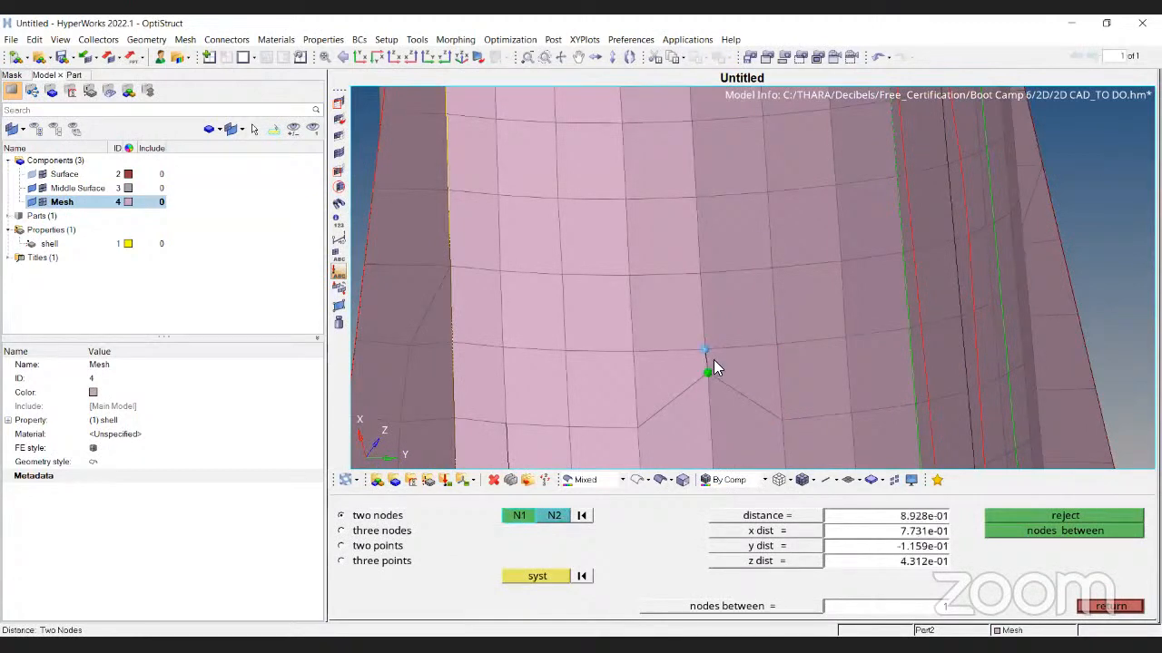
pyautogui.keyDown('ctrl'); pyautogui.moveTo(706, 360); pyautogui.dragTo(692, 316, button='right'); pyautogui.keyUp('ctrl')
pyautogui.keyDown('ctrl'); pyautogui.scroll(-5, 692, 316); pyautogui.keyUp('ctrl')
pyautogui.press('Escape')
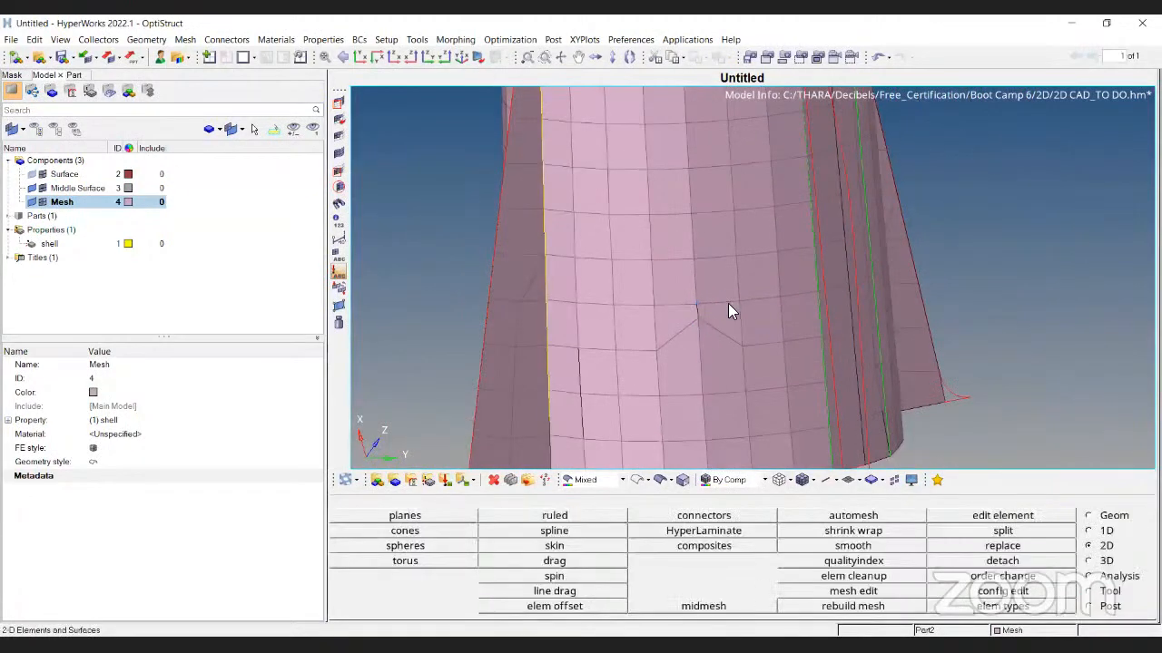
pyautogui.scroll(4, 707, 326)
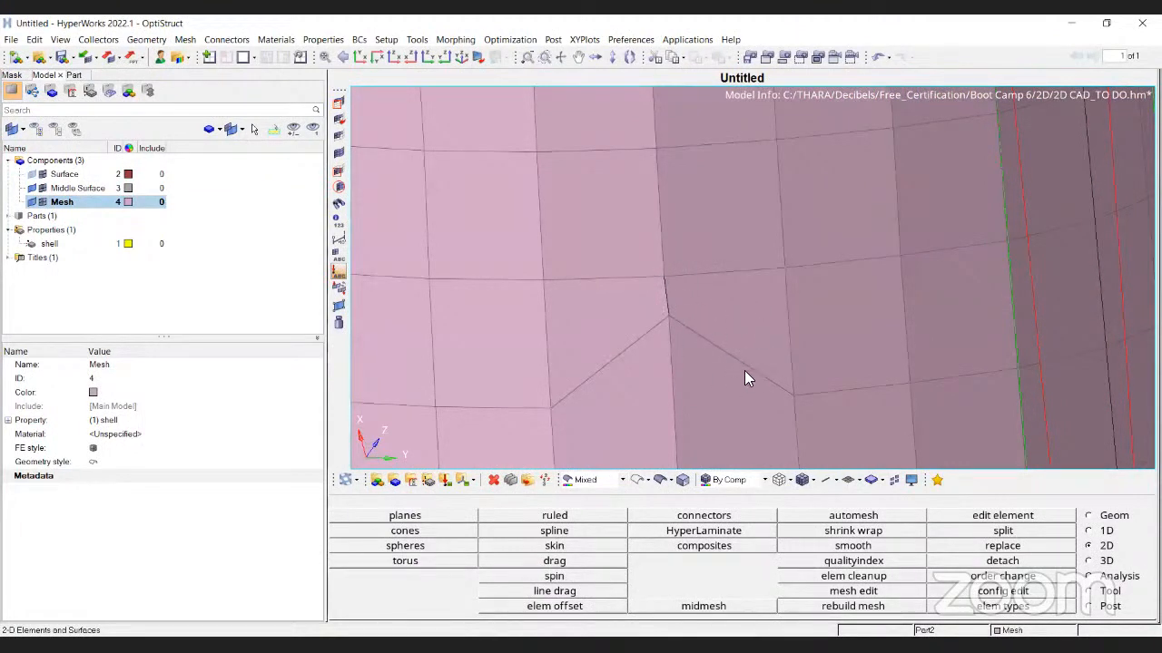
# In quality index, drag the apex node down to reduce failing elements
pyautogui.click(853, 561)
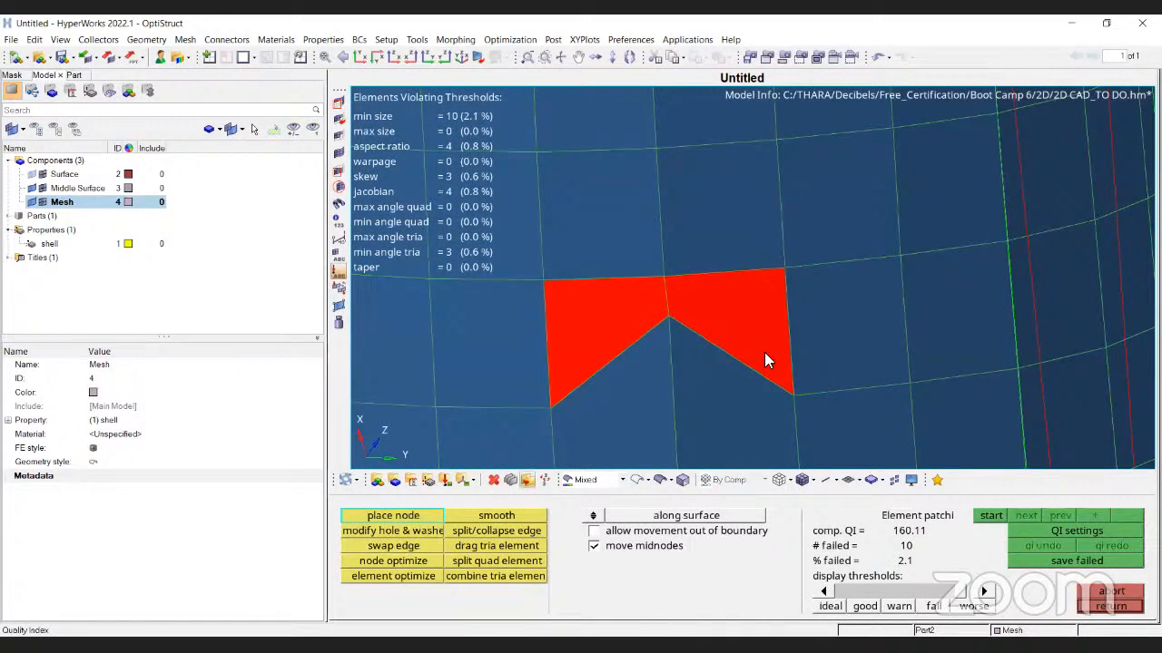
pyautogui.keyDown('ctrl'); pyautogui.moveTo(765, 354); pyautogui.dragTo(753, 263, button='right'); pyautogui.keyUp('ctrl')
pyautogui.keyDown('ctrl'); pyautogui.scroll(-3, 753, 263); pyautogui.keyUp('ctrl')
pyautogui.moveTo(706, 252); pyautogui.dragTo(709, 296)
pyautogui.keyDown('ctrl'); pyautogui.scroll(-6, 733, 316); pyautogui.keyUp('ctrl')
pyautogui.keyDown('ctrl'); pyautogui.moveTo(782, 207); pyautogui.dragTo(766, 234); pyautogui.keyUp('ctrl')
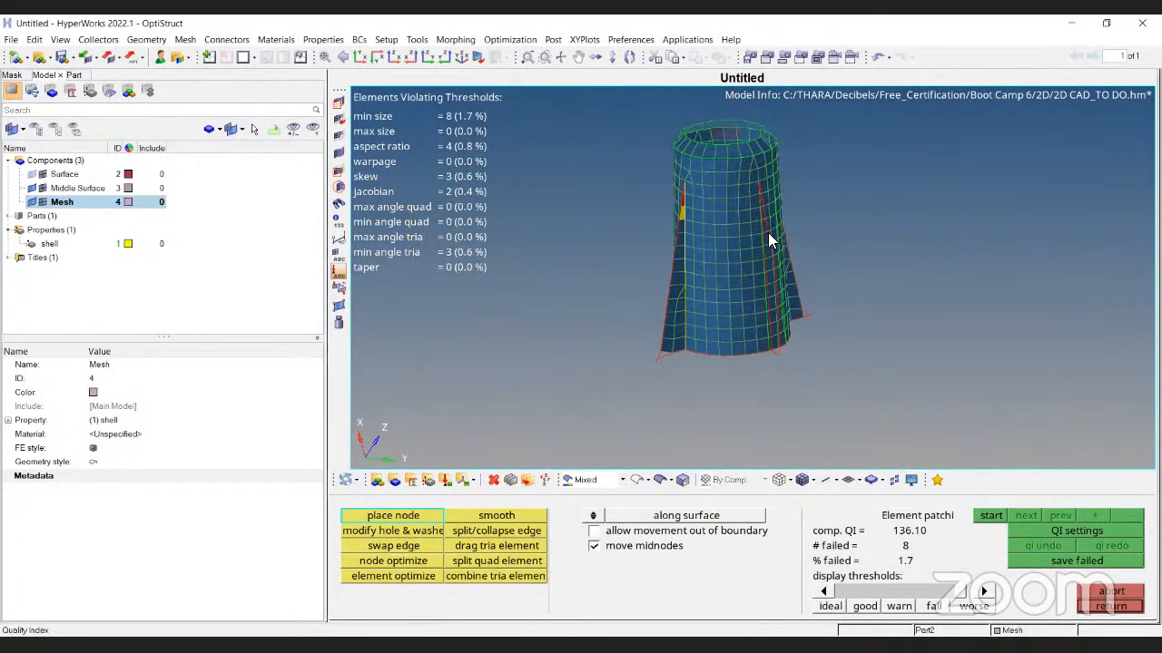
pyautogui.keyDown('ctrl'); pyautogui.scroll(4, 748, 278); pyautogui.keyUp('ctrl')
pyautogui.keyDown('ctrl'); pyautogui.moveTo(749, 278); pyautogui.dragTo(748, 295, button='right'); pyautogui.keyUp('ctrl')
pyautogui.keyDown('ctrl'); pyautogui.scroll(5, 711, 294); pyautogui.keyUp('ctrl')
# Try repositioning the pinched node beside the fin, undo the extra moves, and open the 2D checks
pyautogui.click(714, 265)
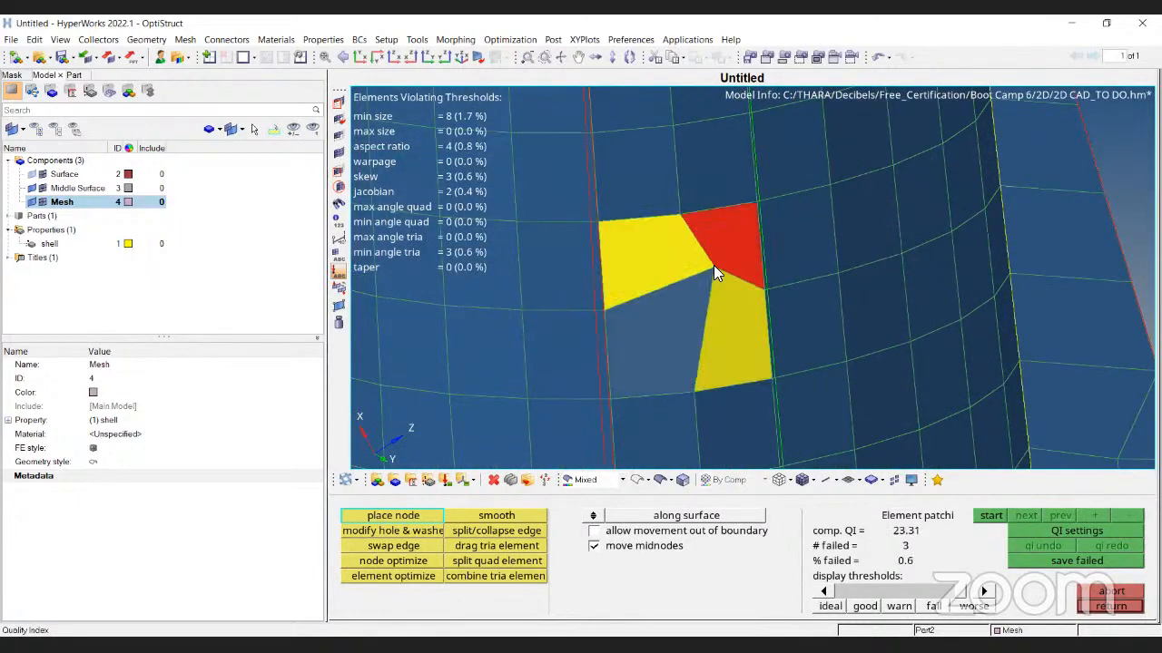
pyautogui.moveTo(682, 304); pyautogui.dragTo(679, 311)
pyautogui.moveTo(710, 290); pyautogui.dragTo(729, 366)
pyautogui.hotkey('ctrl', 'z')
pyautogui.hotkey('ctrl', 'z')
pyautogui.hotkey('ctrl', 'z')
pyautogui.hotkey('ctrl', 'z')
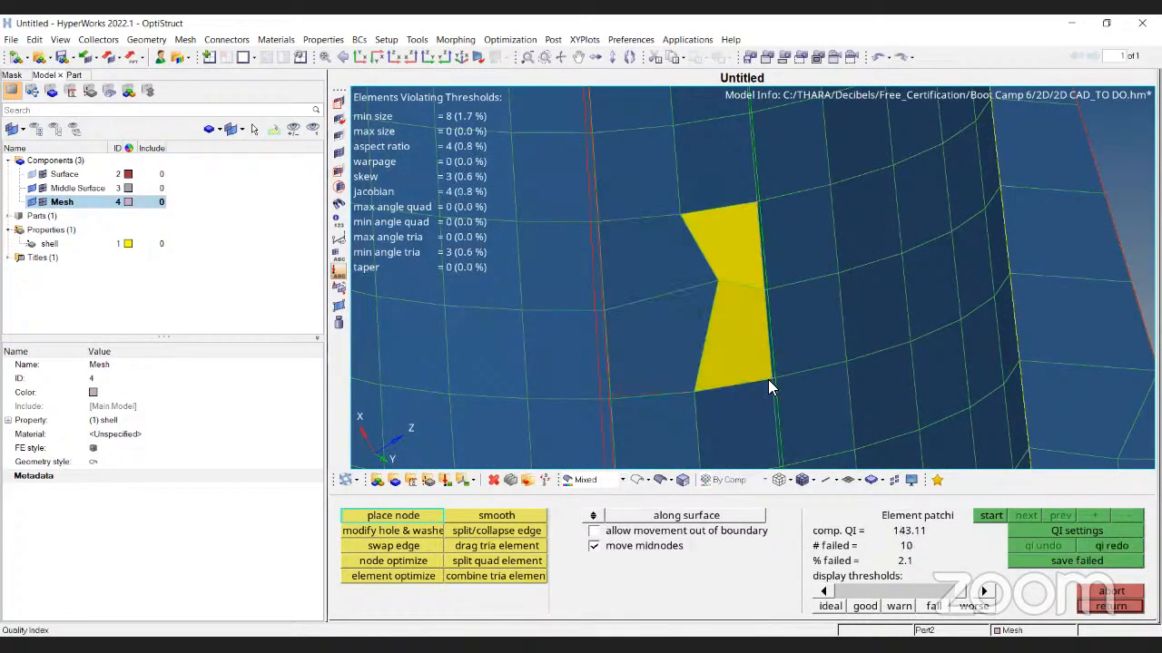
pyautogui.keyDown('ctrl'); pyautogui.scroll(-8, 731, 265); pyautogui.keyUp('ctrl')
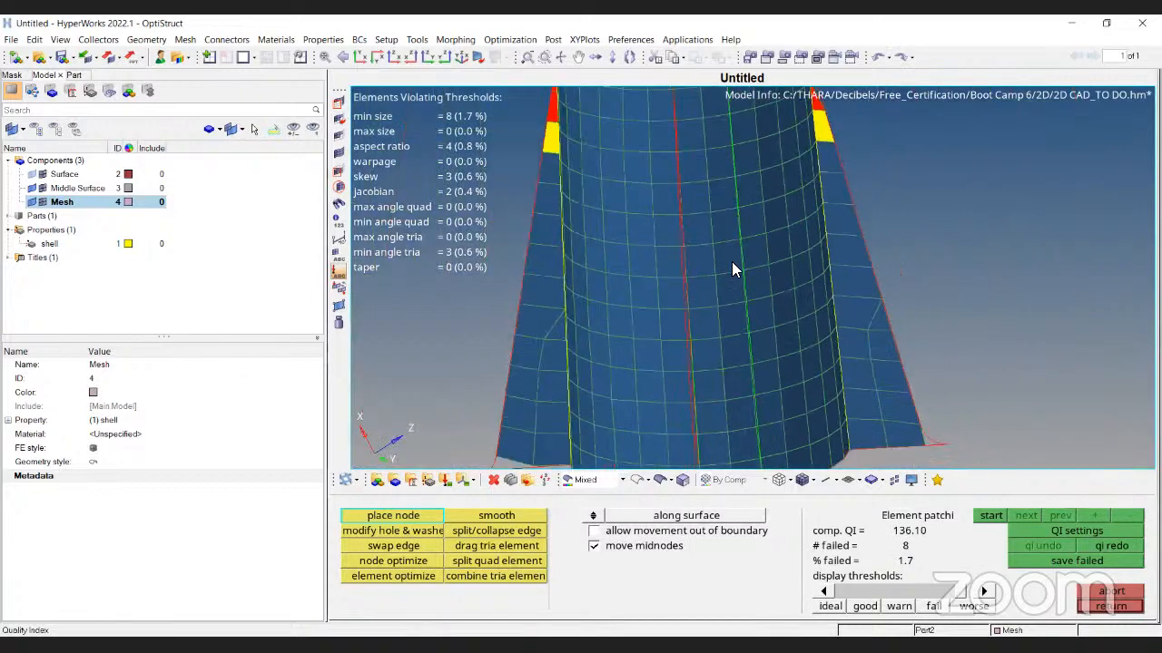
pyautogui.keyDown('ctrl'); pyautogui.moveTo(734, 267); pyautogui.dragTo(898, 390); pyautogui.keyUp('ctrl')
pyautogui.press('Escape')
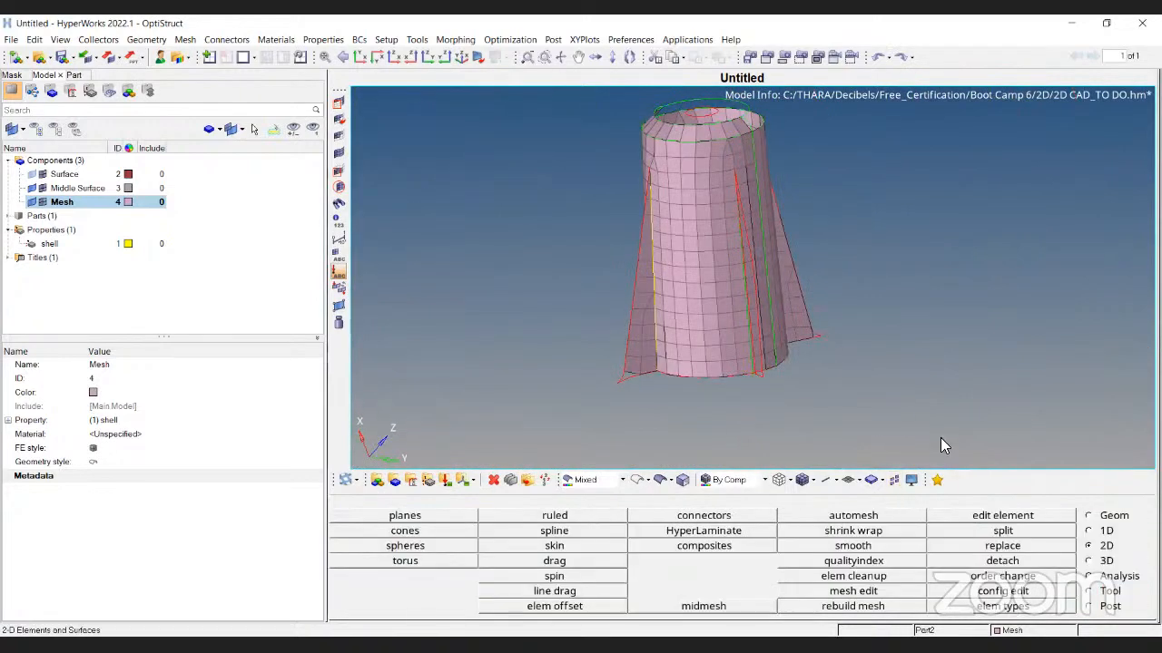
pyautogui.press('F10')
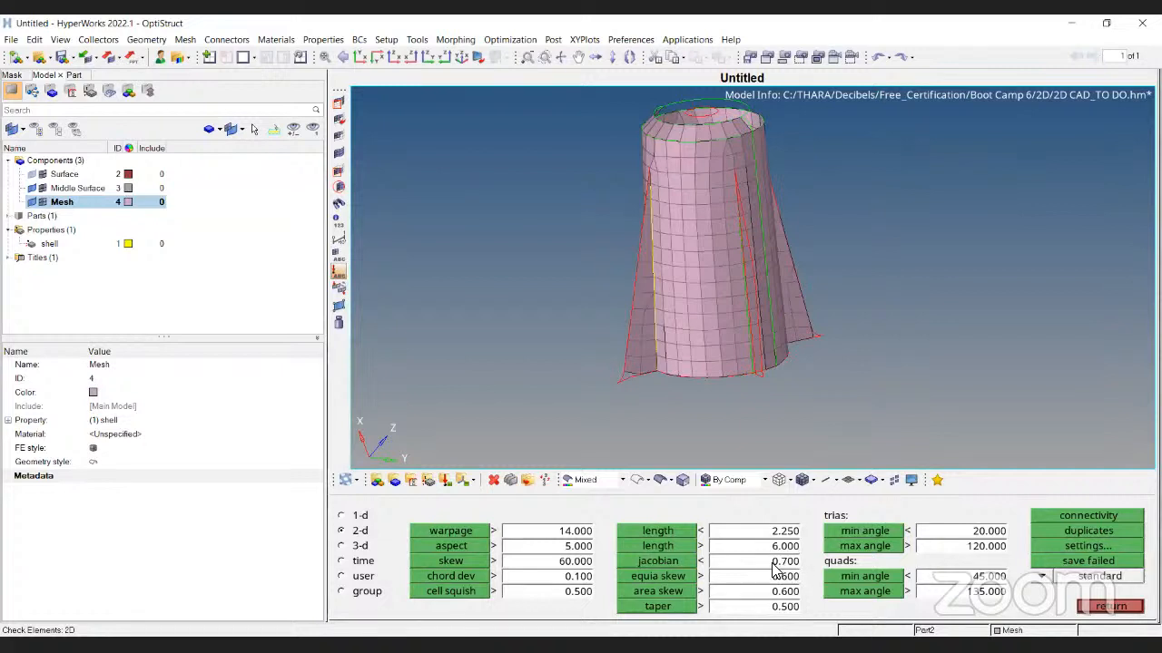
# Run the jacobian check (2 of 483 below 0.7, minimum 0.525106) and zoom to the failed fin element
pyautogui.click(671, 563)
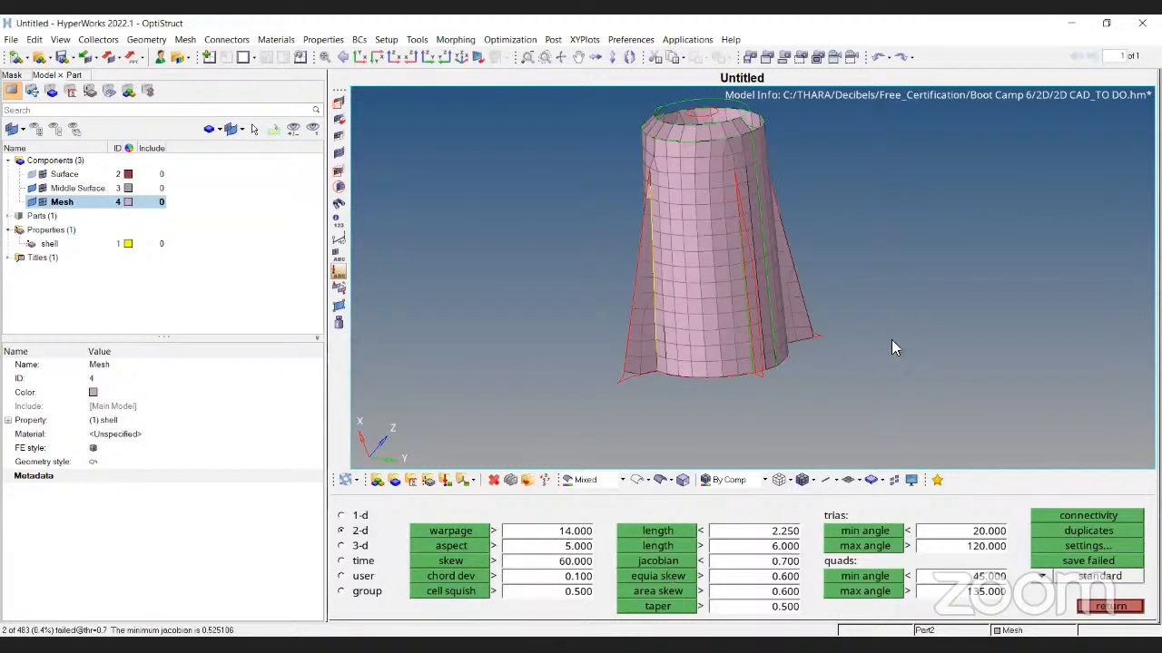
pyautogui.keyDown('ctrl'); pyautogui.moveTo(891, 339); pyautogui.dragTo(689, 271); pyautogui.keyUp('ctrl')
pyautogui.keyDown('ctrl'); pyautogui.scroll(4, 691, 270); pyautogui.keyUp('ctrl')
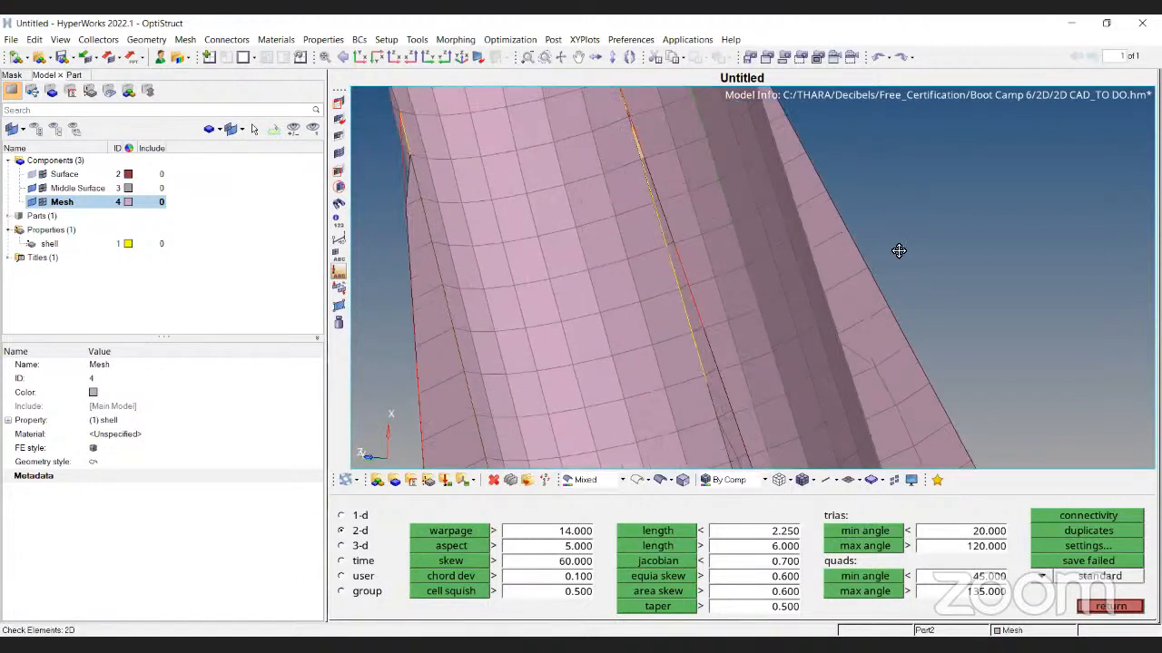
pyautogui.keyDown('ctrl'); pyautogui.moveTo(897, 252); pyautogui.dragTo(829, 135); pyautogui.keyUp('ctrl')
pyautogui.keyDown('ctrl'); pyautogui.moveTo(798, 118); pyautogui.dragTo(635, 345, button='right'); pyautogui.keyUp('ctrl')
pyautogui.keyDown('ctrl'); pyautogui.scroll(4, 639, 345); pyautogui.keyUp('ctrl')
pyautogui.keyDown('ctrl'); pyautogui.scroll(4, 647, 303); pyautogui.keyUp('ctrl')
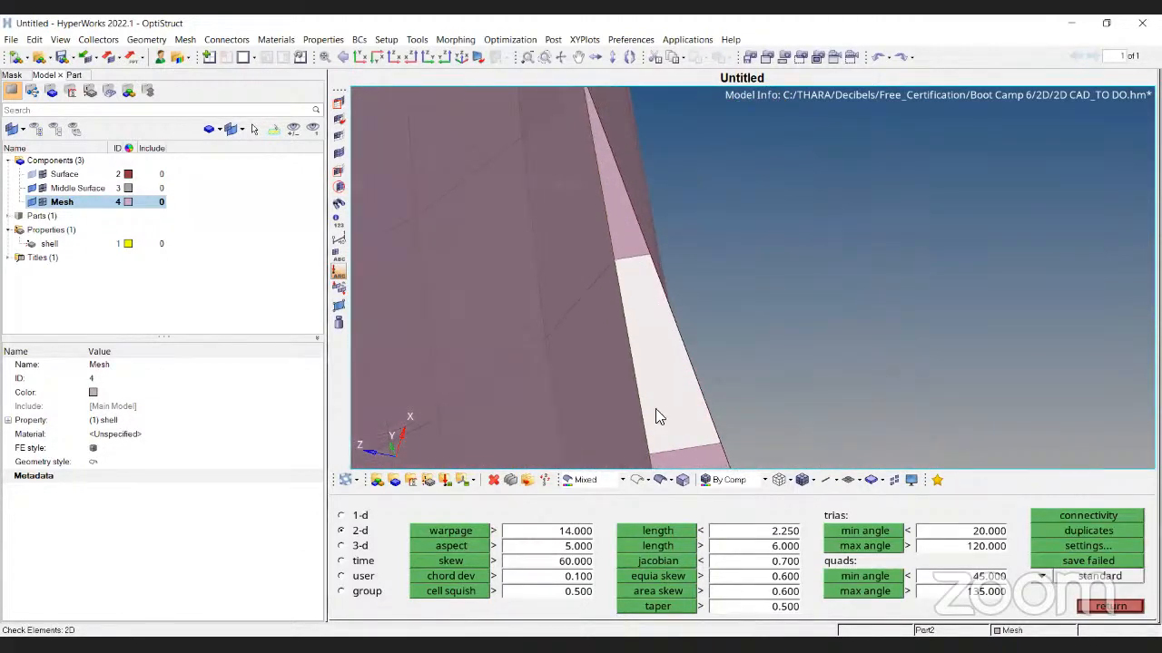
pyautogui.keyDown('ctrl'); pyautogui.moveTo(663, 446); pyautogui.dragTo(675, 303, button='right'); pyautogui.keyUp('ctrl')
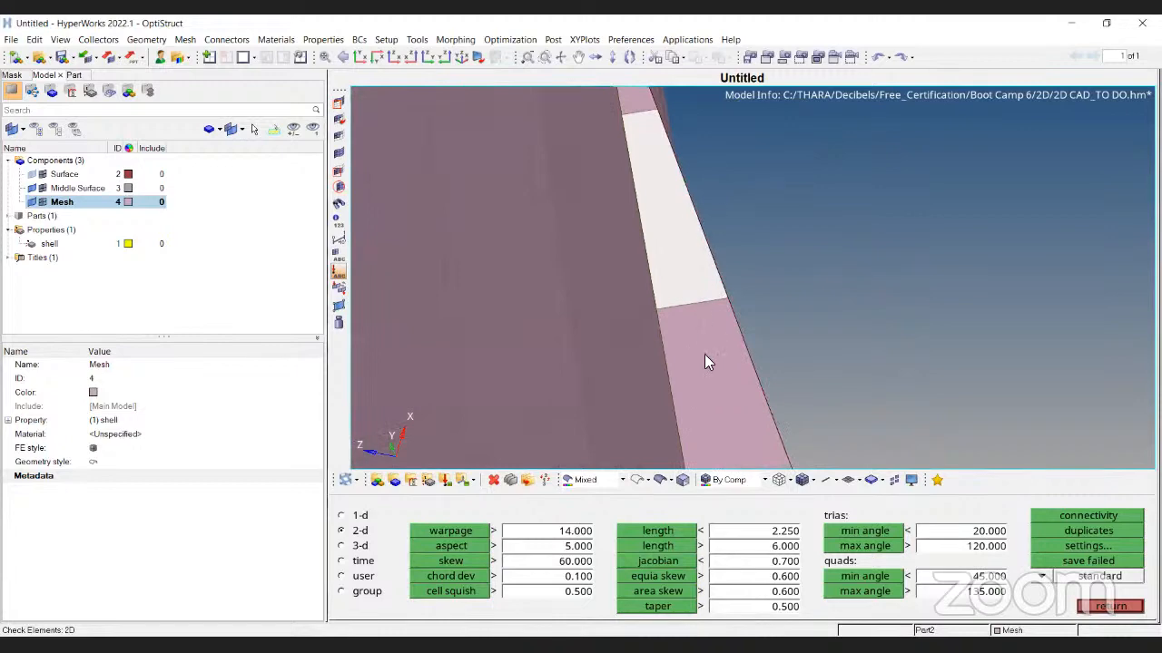
pyautogui.press('Escape')
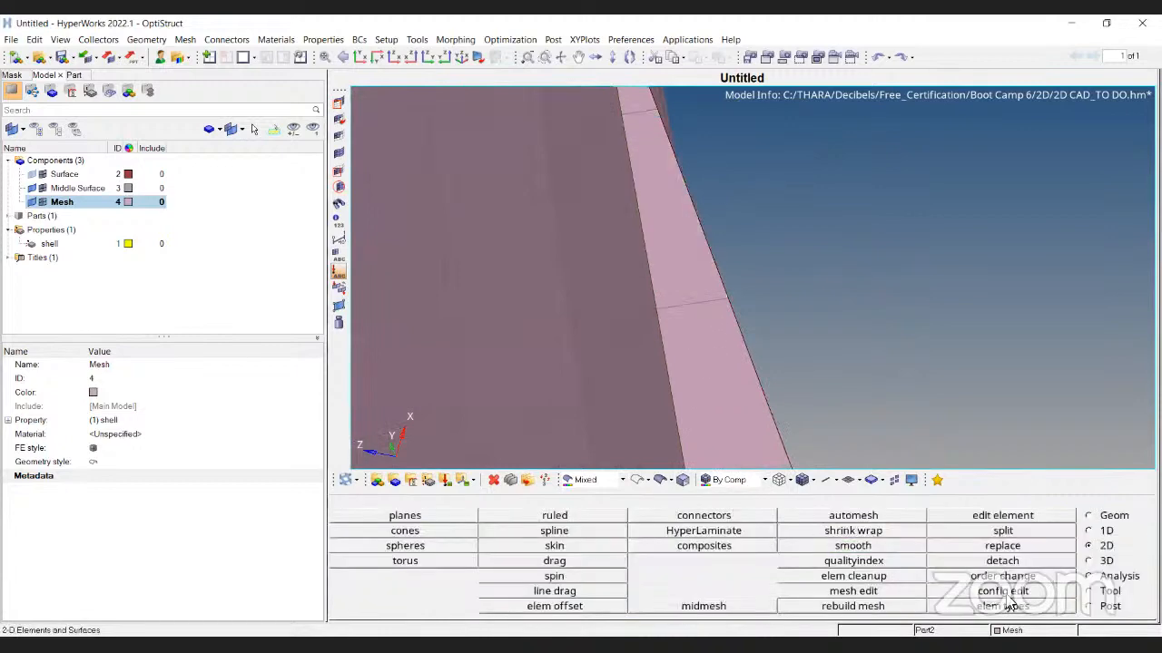
# Reposition two nodes near the kinked row in quality index, briefly opening elem cleanup
pyautogui.click(865, 563)
pyautogui.keyDown('ctrl'); pyautogui.scroll(-5, 817, 218); pyautogui.keyUp('ctrl')
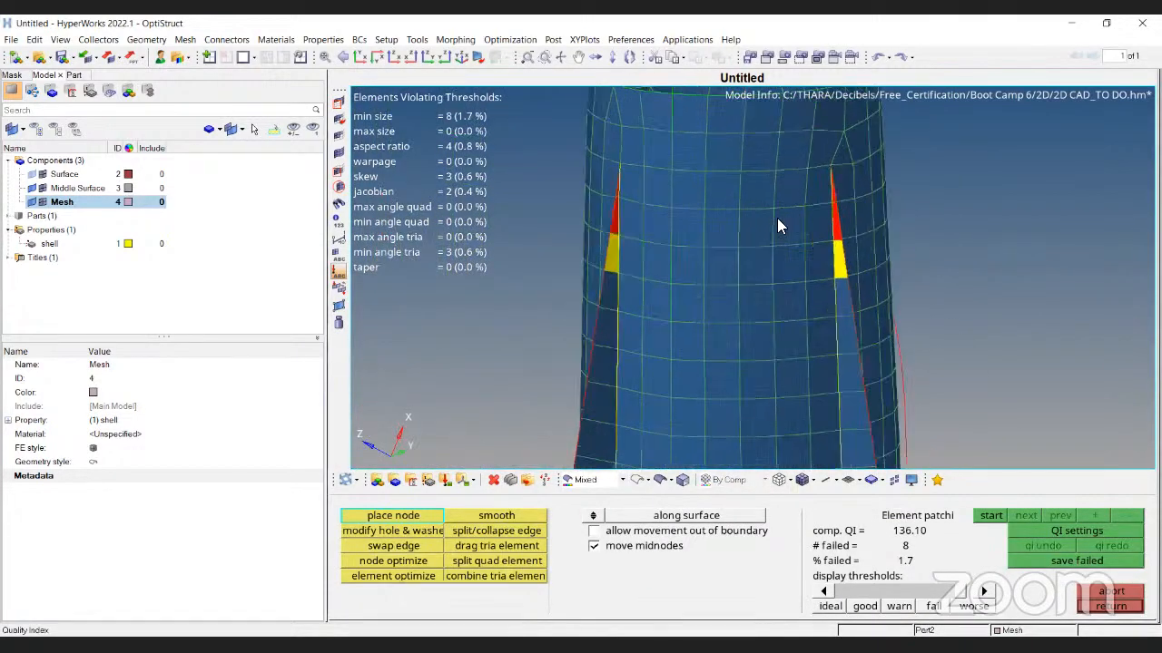
pyautogui.keyDown('ctrl'); pyautogui.scroll(3, 747, 285); pyautogui.keyUp('ctrl')
pyautogui.moveTo(742, 287); pyautogui.dragTo(753, 267)
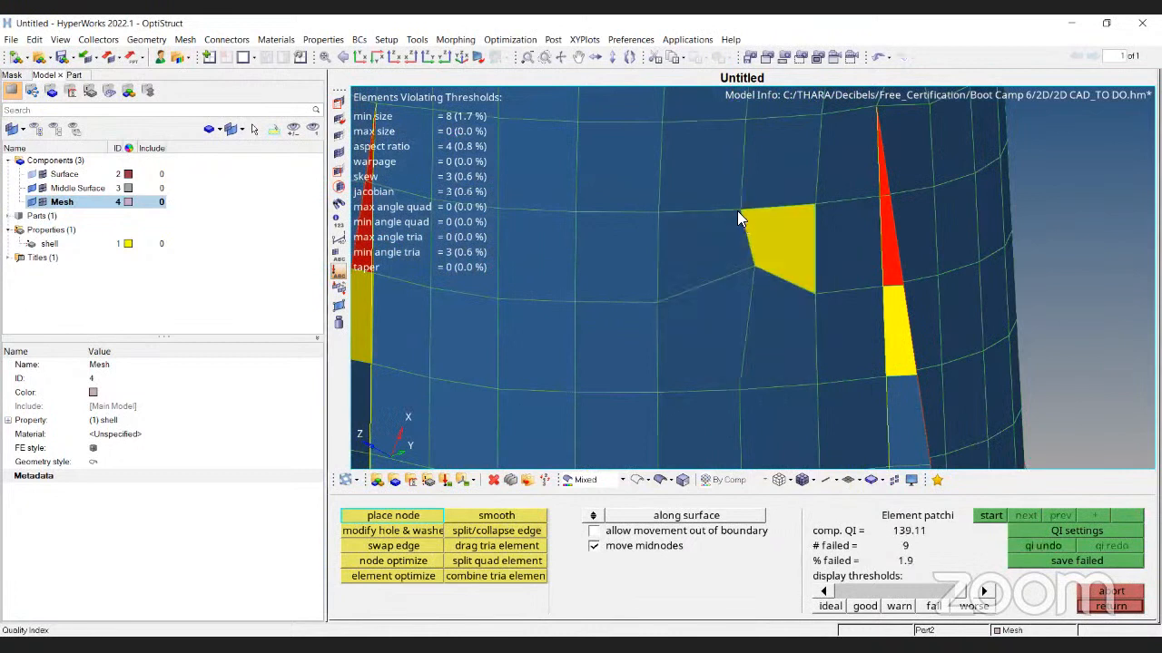
pyautogui.moveTo(737, 213); pyautogui.dragTo(751, 220)
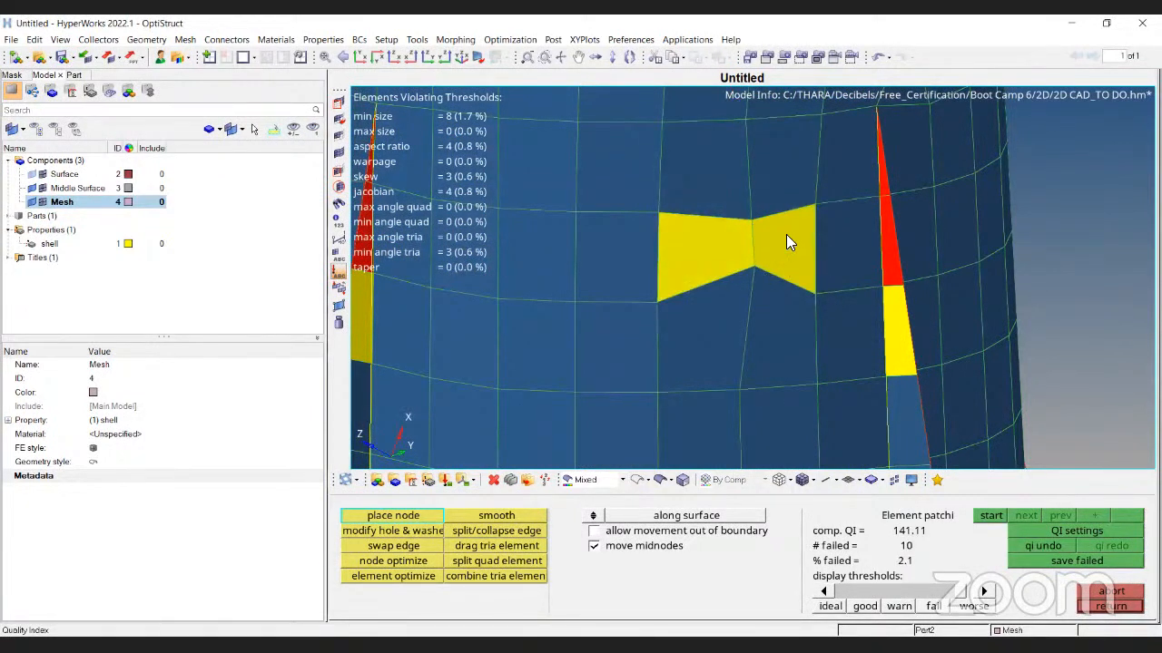
pyautogui.keyDown('ctrl'); pyautogui.scroll(3, 786, 234); pyautogui.keyUp('ctrl')
pyautogui.press('Escape')
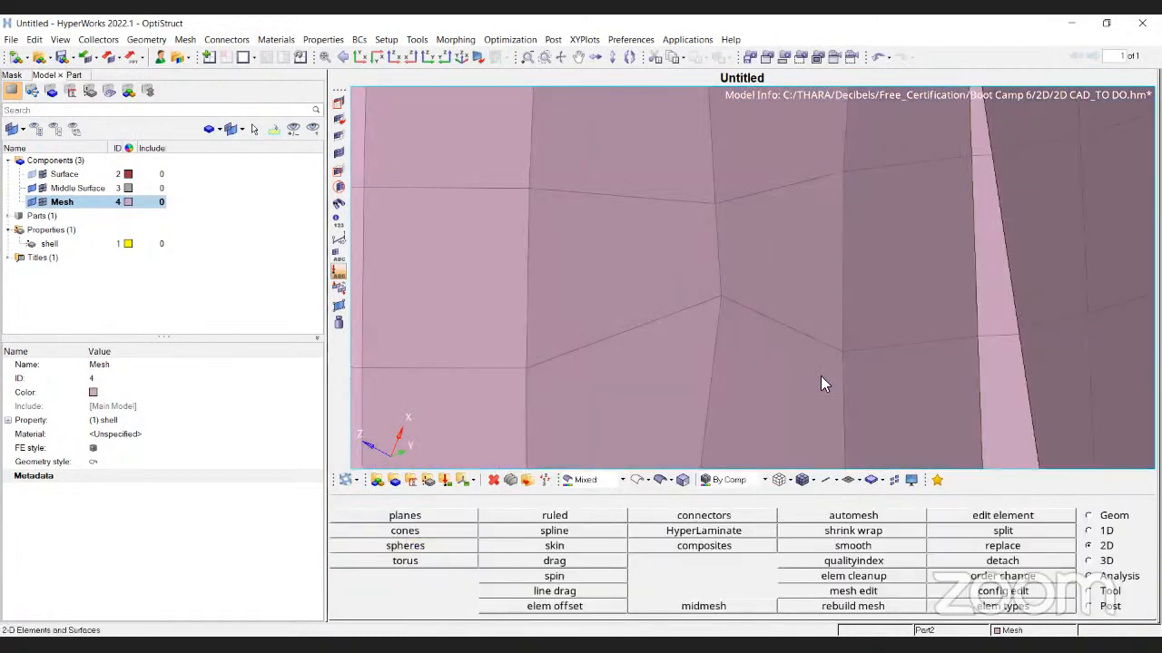
pyautogui.click(850, 576)
pyautogui.press('Escape')
# Move the centre nodes into line, leaving 8 failures, then switch to slide 12 on further 2D checks
pyautogui.click(850, 561)
pyautogui.moveTo(711, 199); pyautogui.dragTo(707, 171)
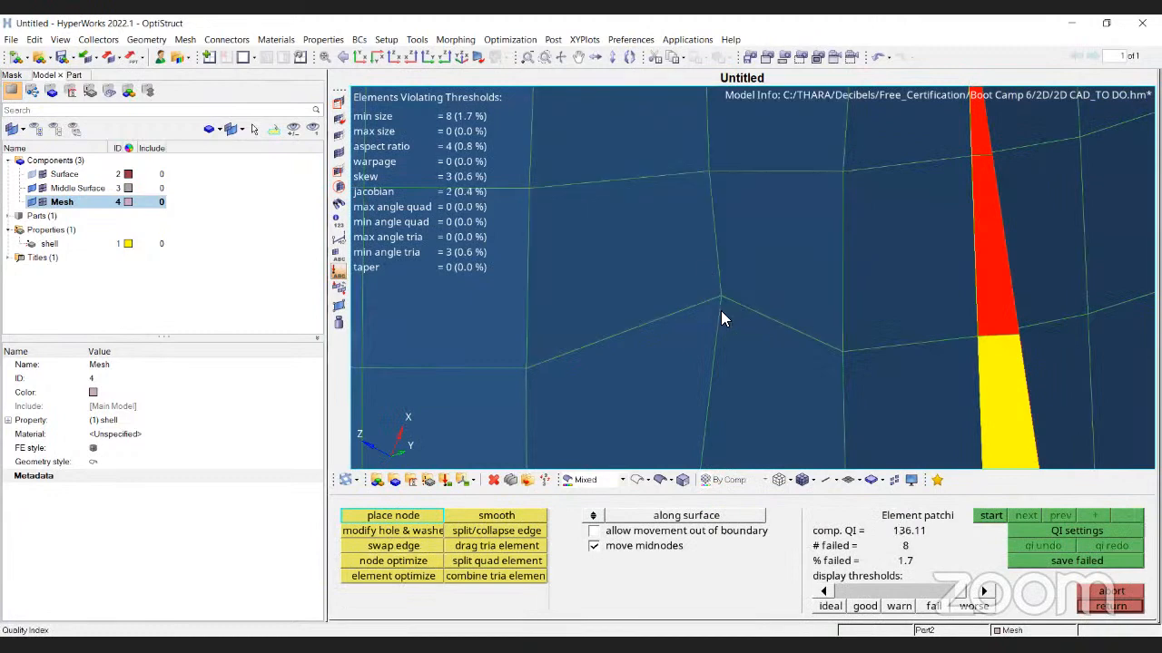
pyautogui.keyDown('ctrl'); pyautogui.scroll(-3, 727, 271); pyautogui.keyUp('ctrl')
pyautogui.moveTo(724, 283); pyautogui.dragTo(717, 311)
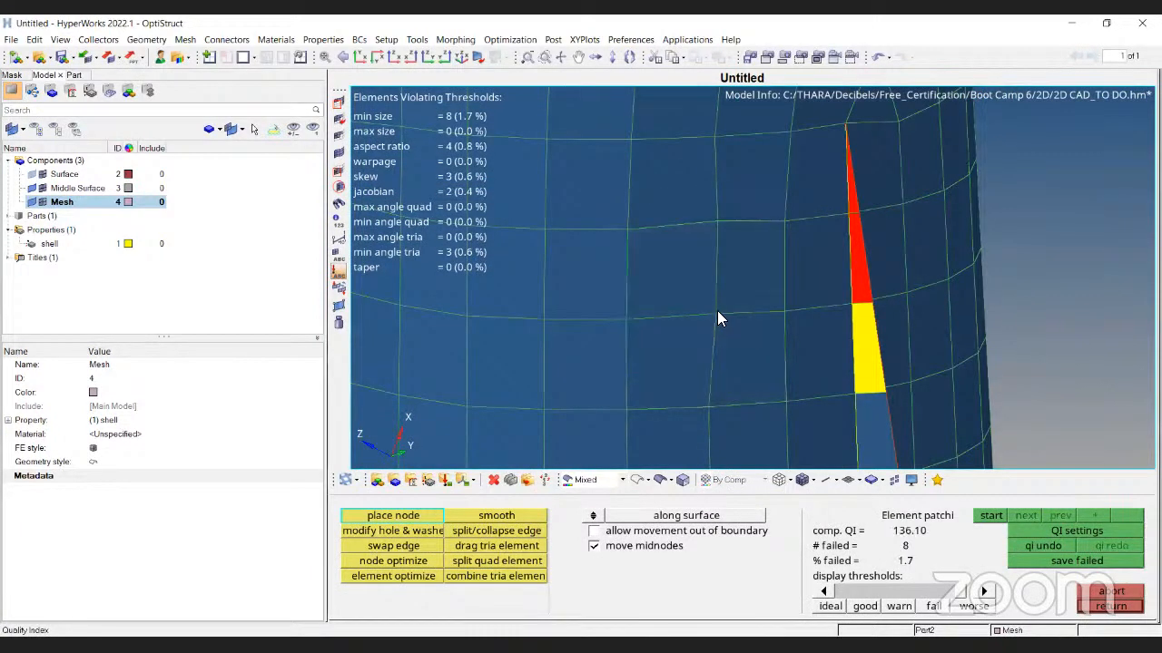
pyautogui.press('Escape')
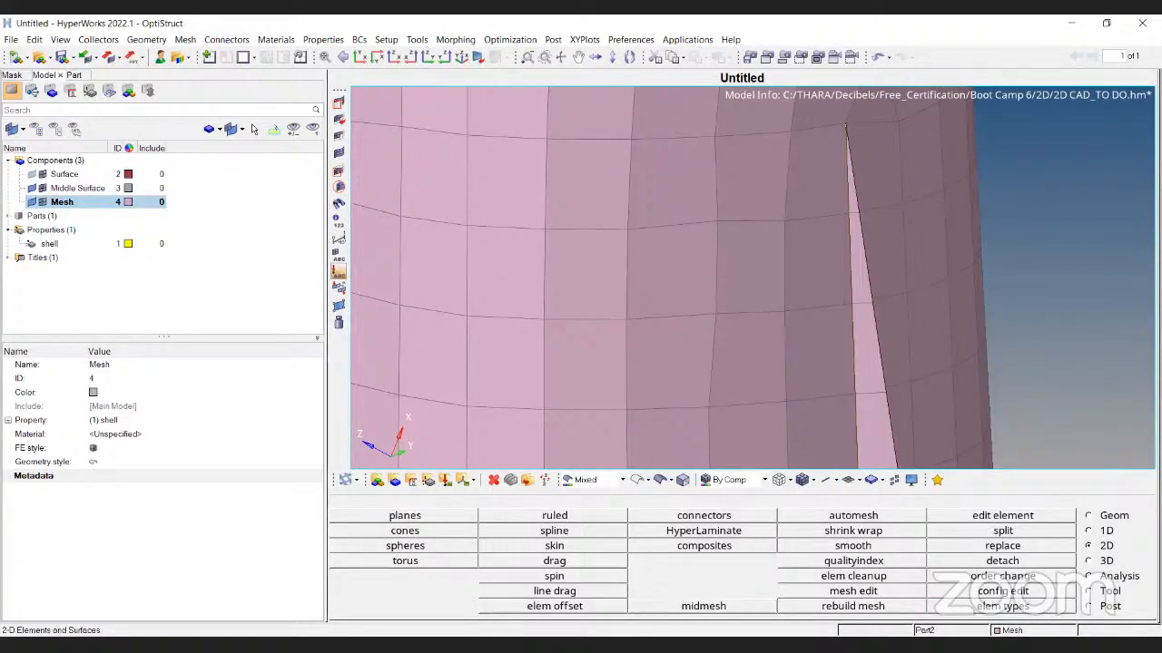
pyautogui.hotkey('alt', 'Tab')
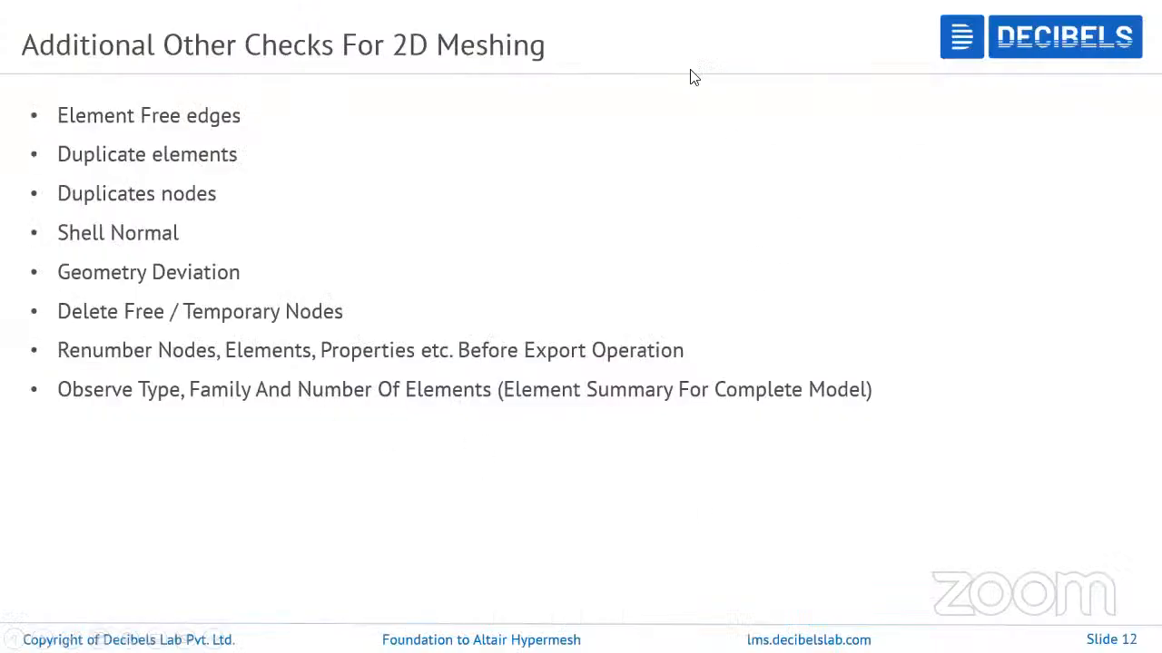